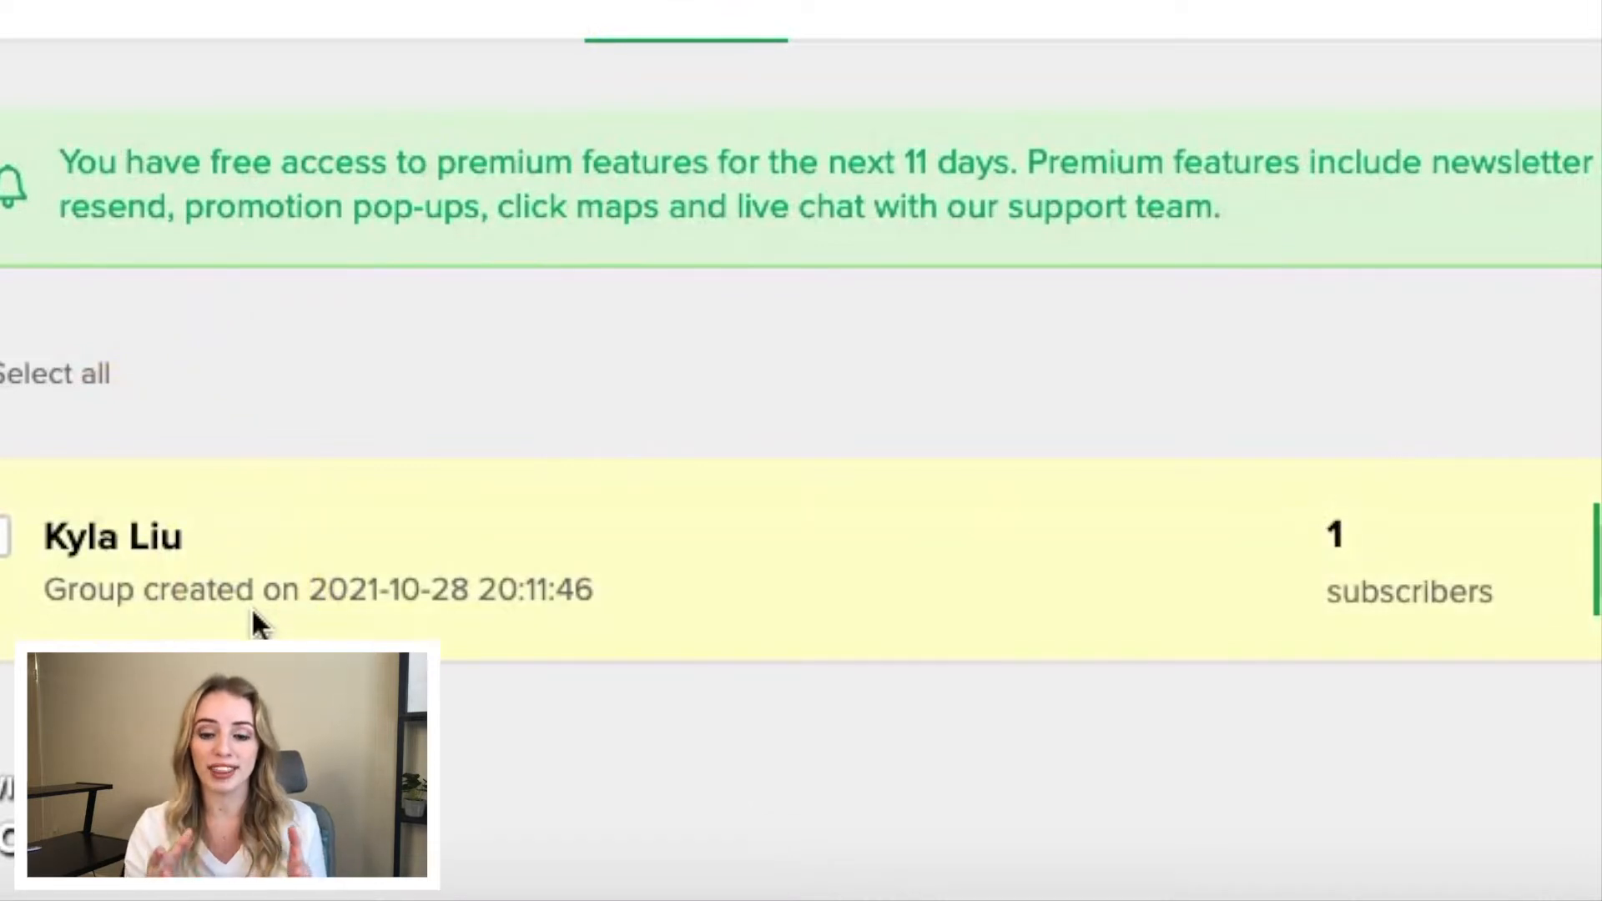
- Create a new subscriber group named Master List
{"action": "left_click", "coordinate": [498, 656]}
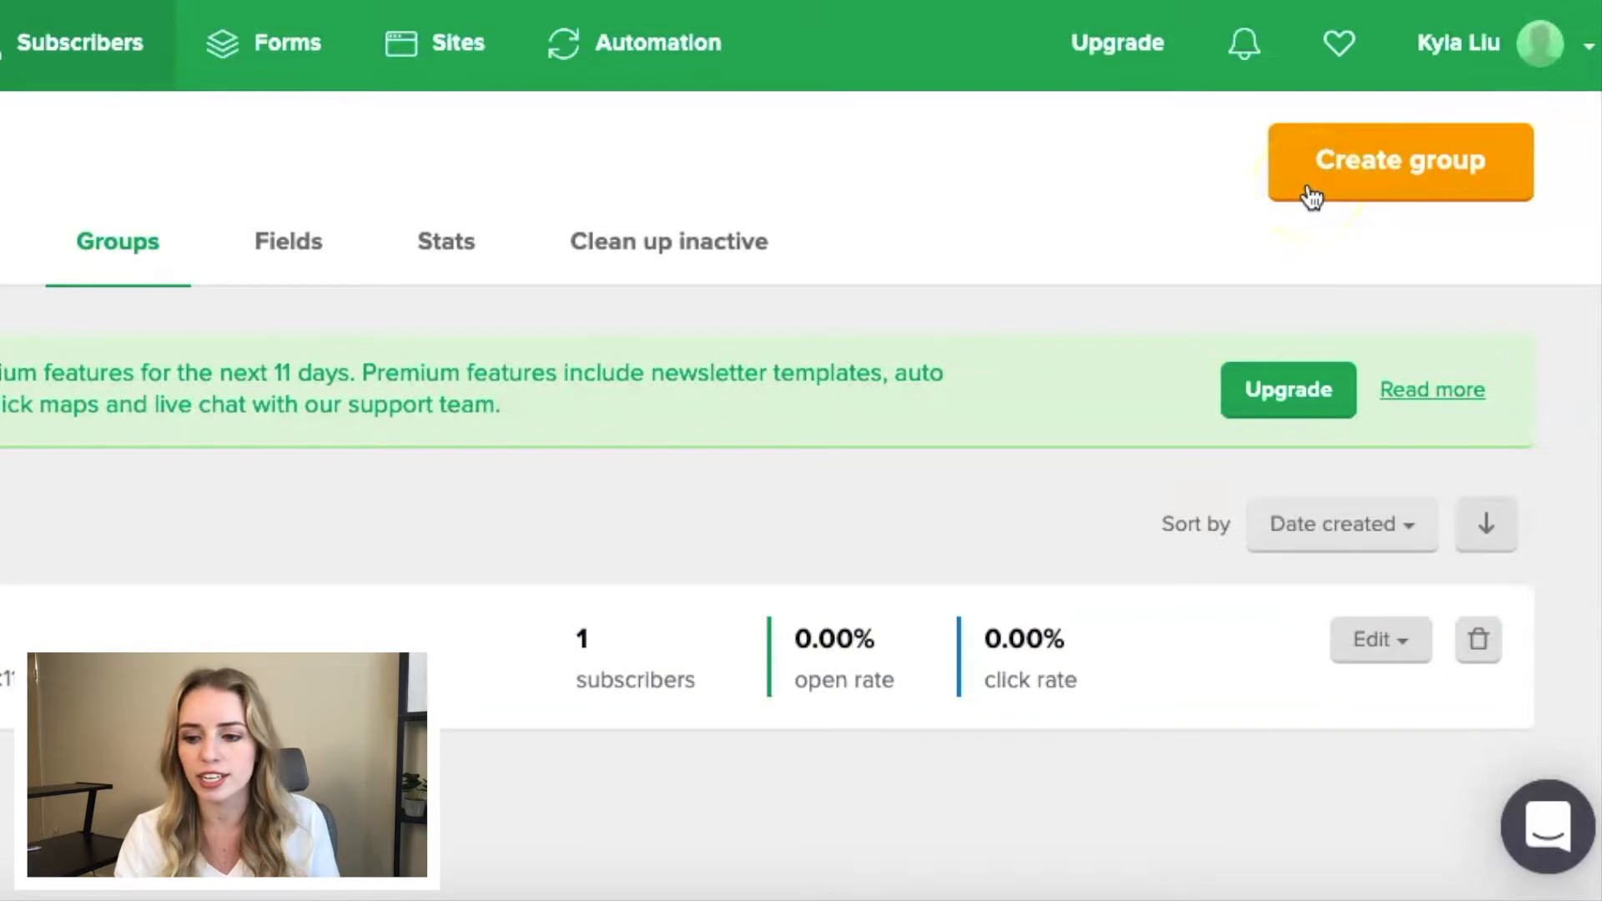
{"action": "left_click", "coordinate": [1294, 154]}
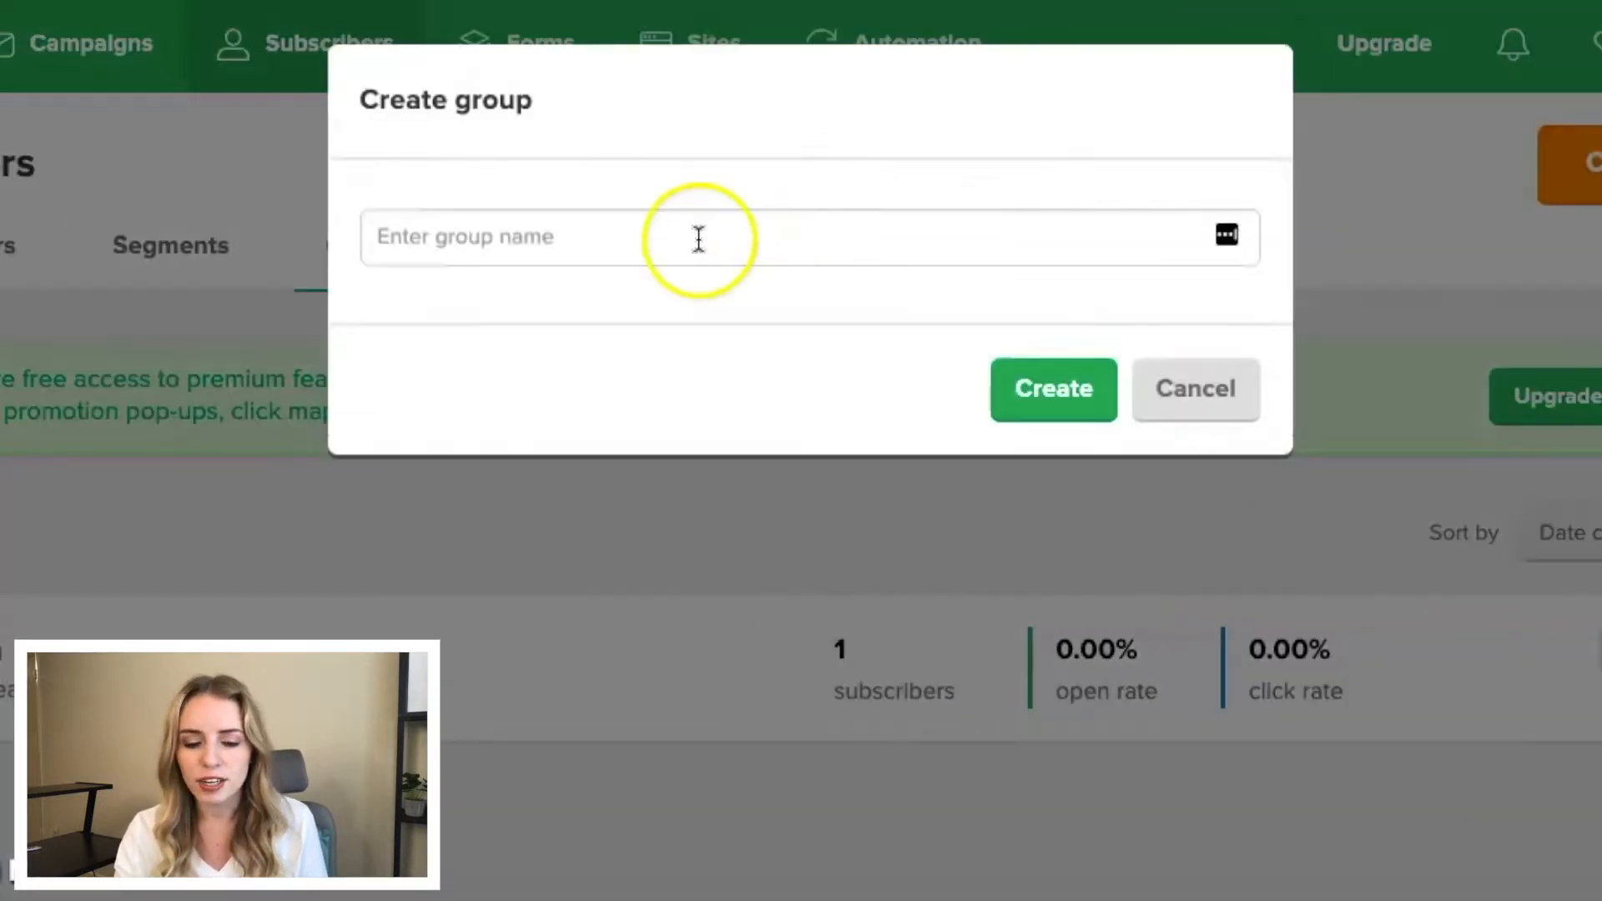
{"action": "left_click", "coordinate": [691, 241]}
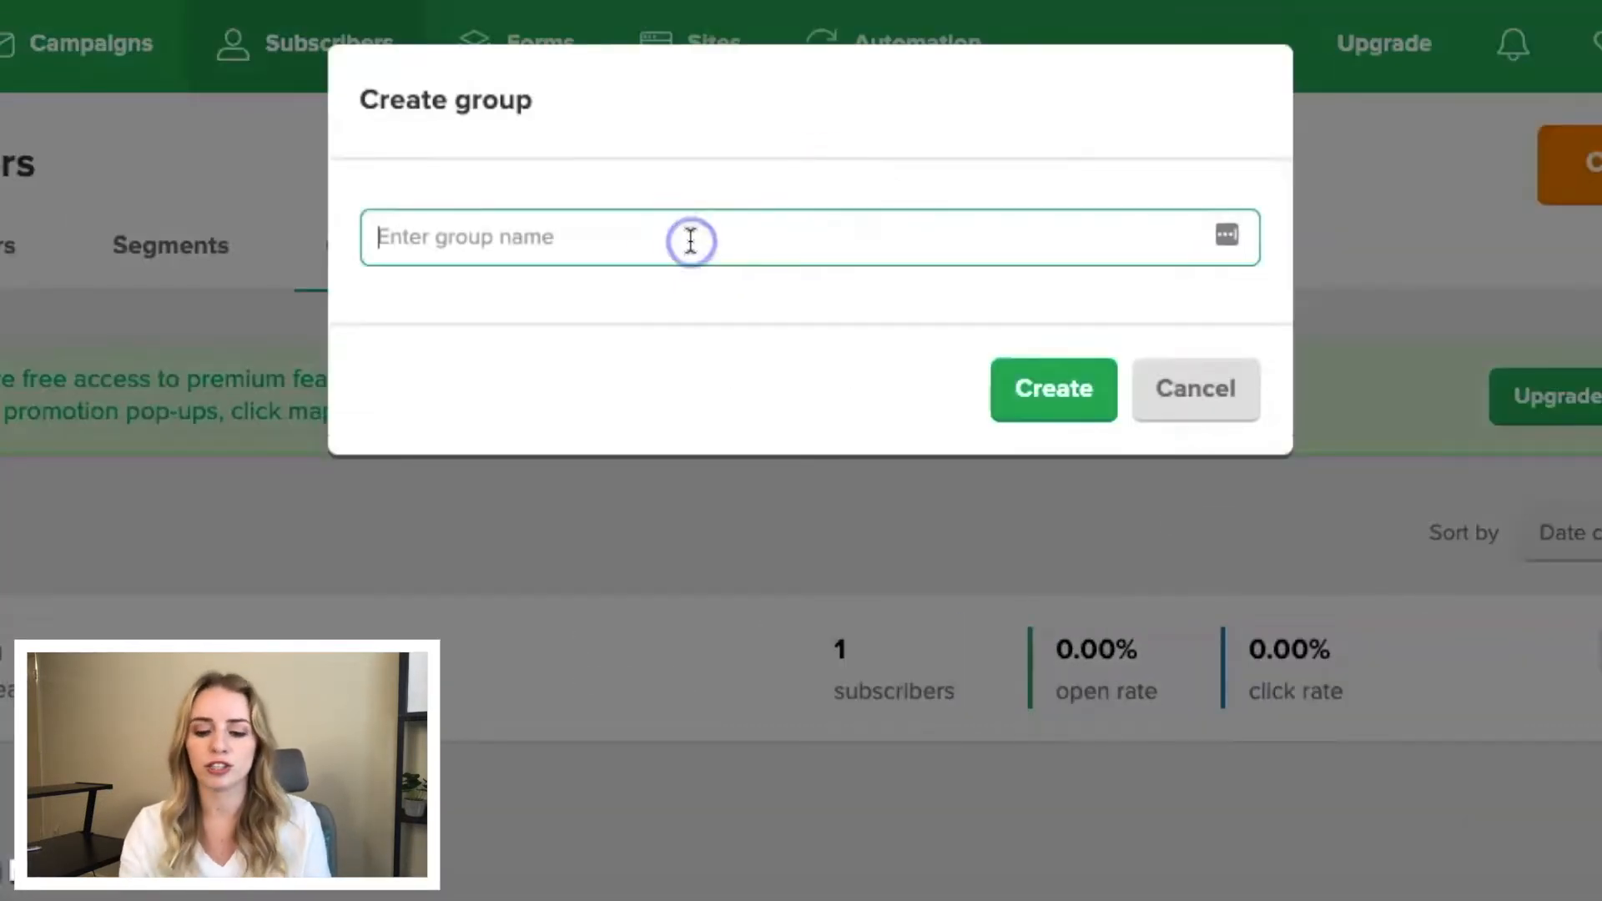
{"action": "type", "text": "Master List"}
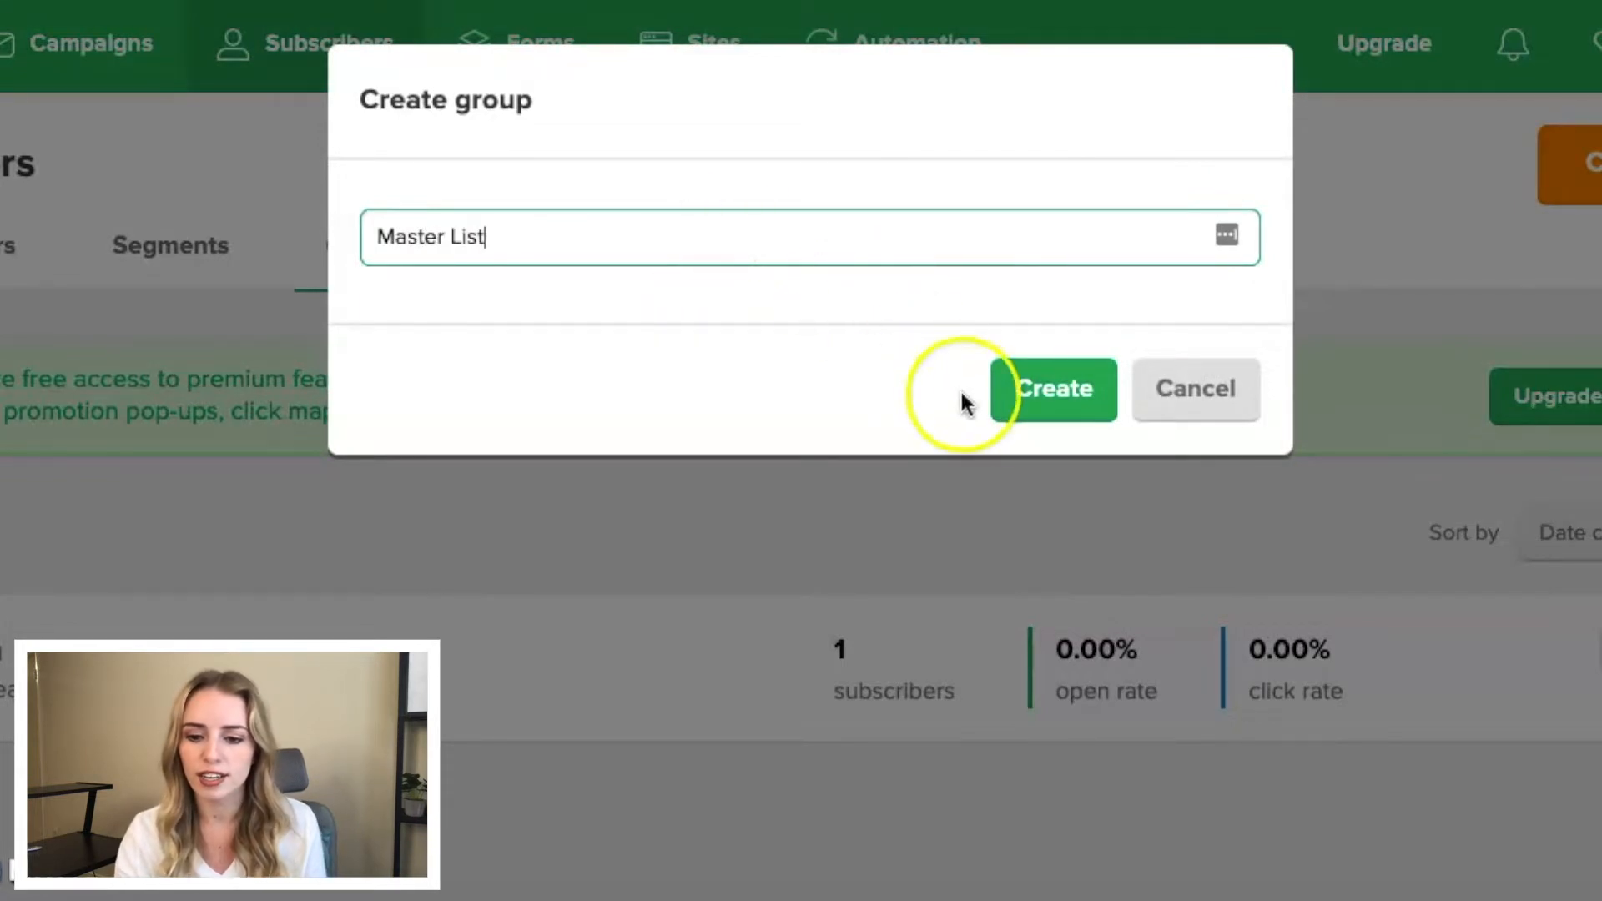
{"action": "left_click", "coordinate": [1039, 407]}
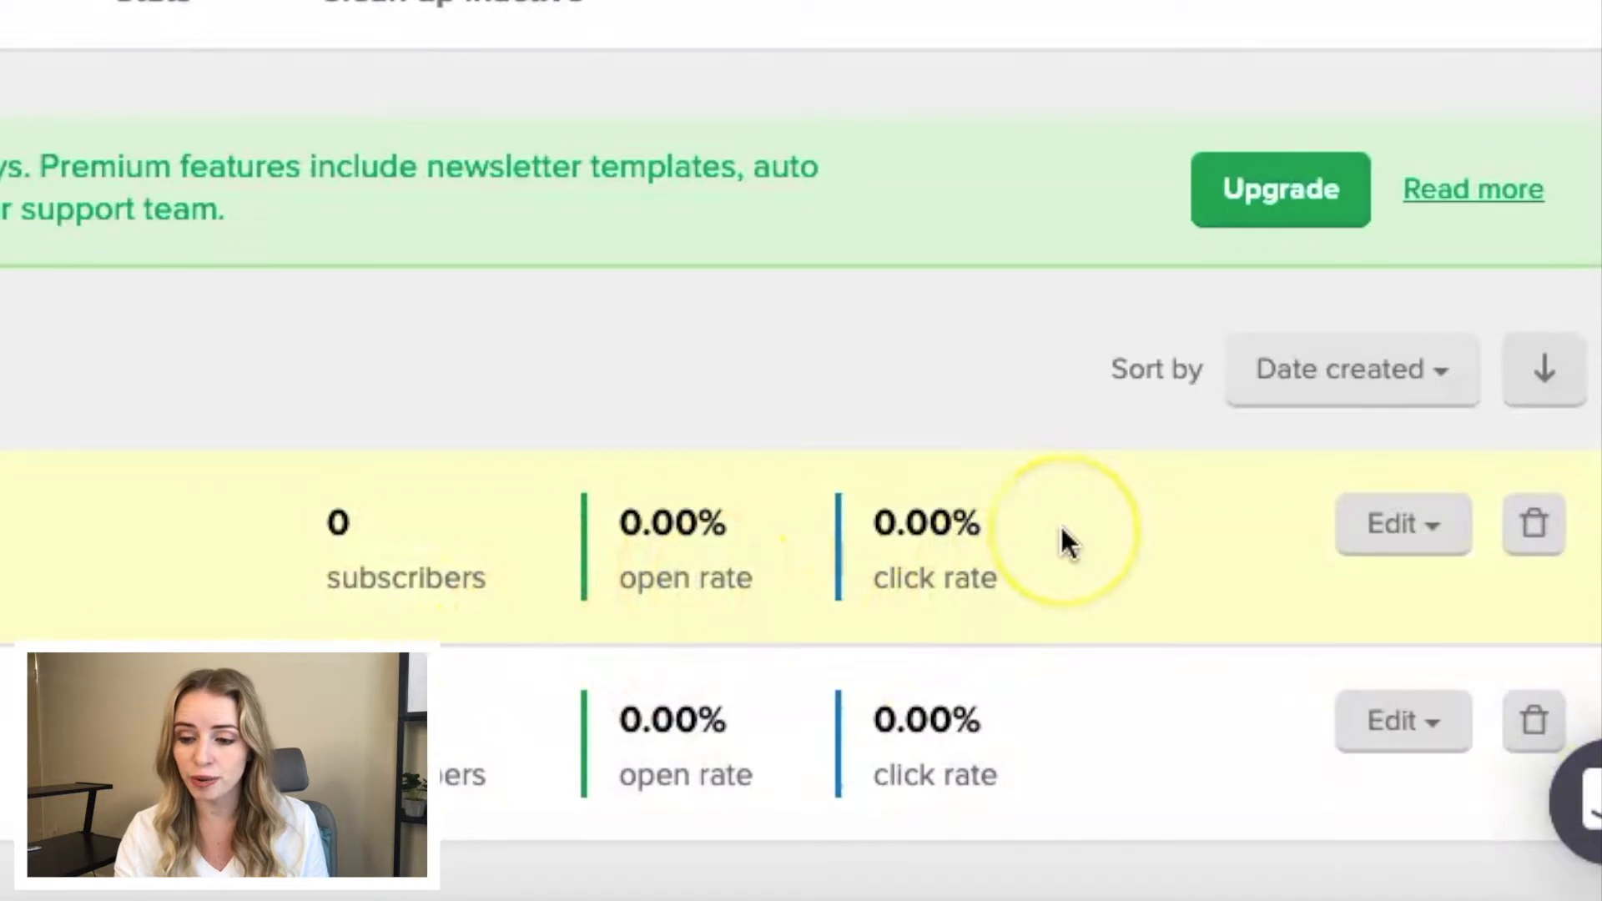
{"action": "left_click", "coordinate": [1416, 541]}
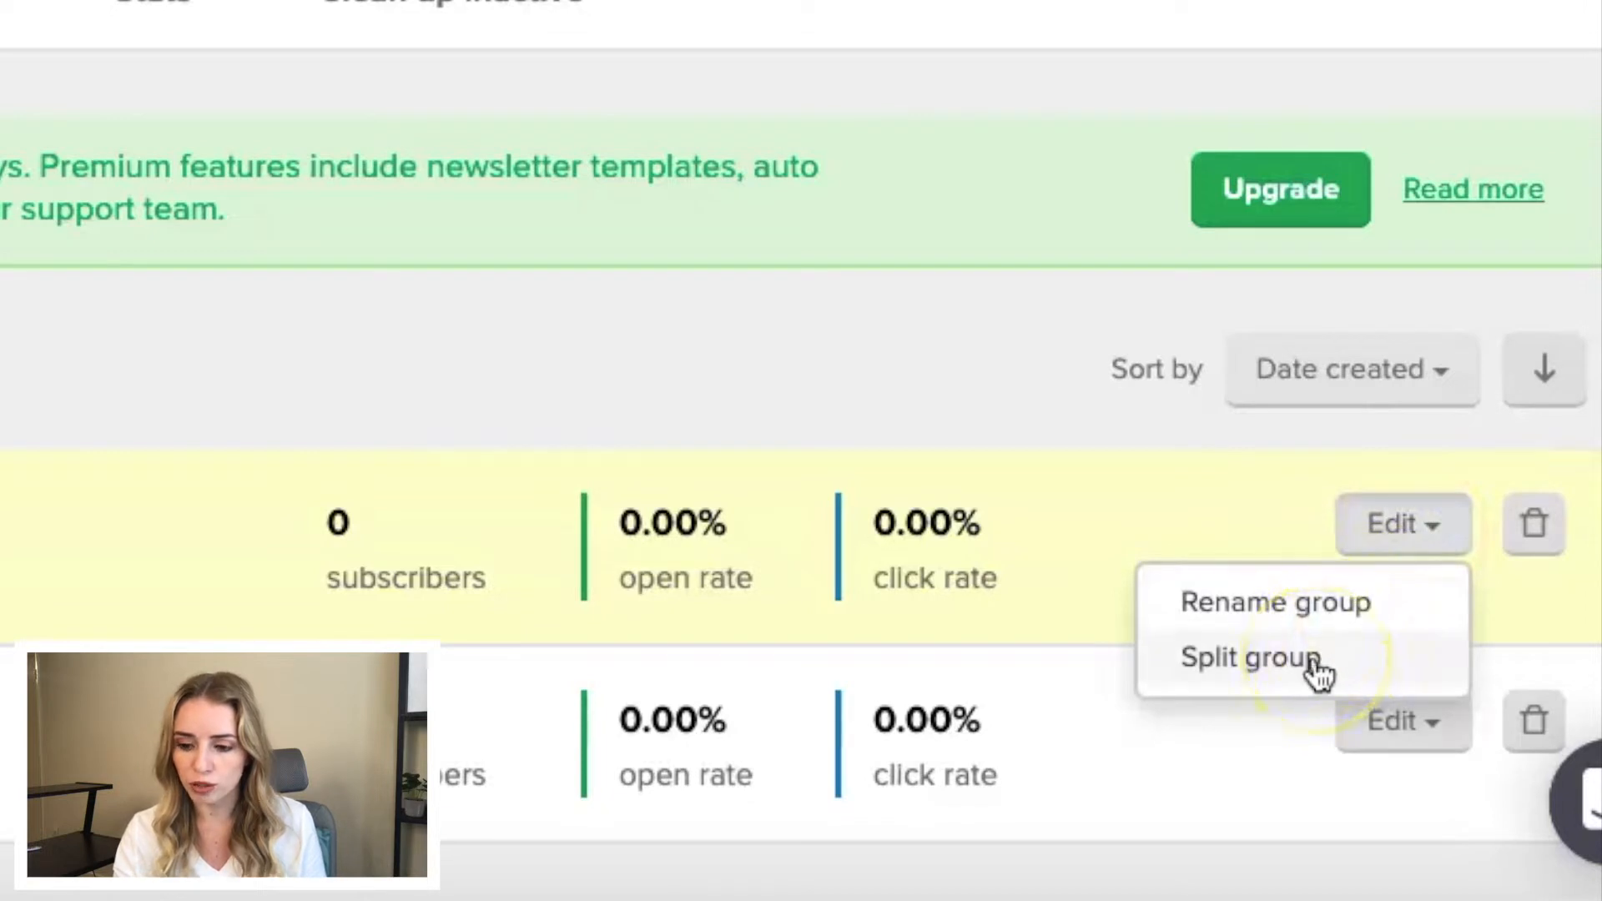
{"action": "left_click", "coordinate": [1006, 402]}
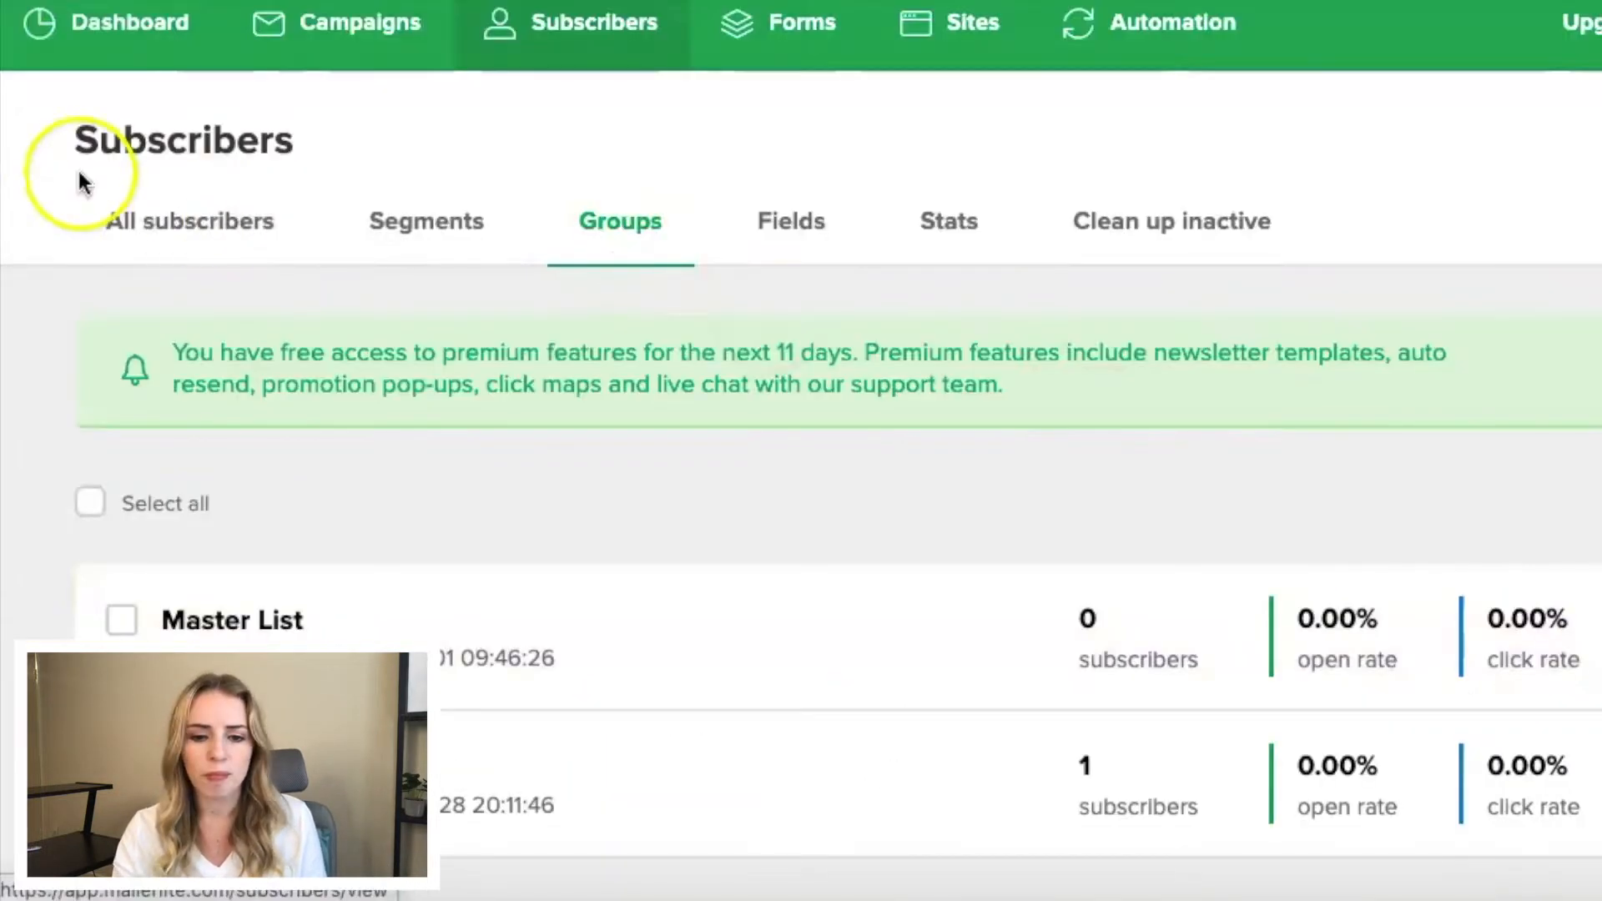
- Add new subscribers by uploading a CSV file, and assign the import to the Master List group
{"action": "left_click", "coordinate": [116, 223]}
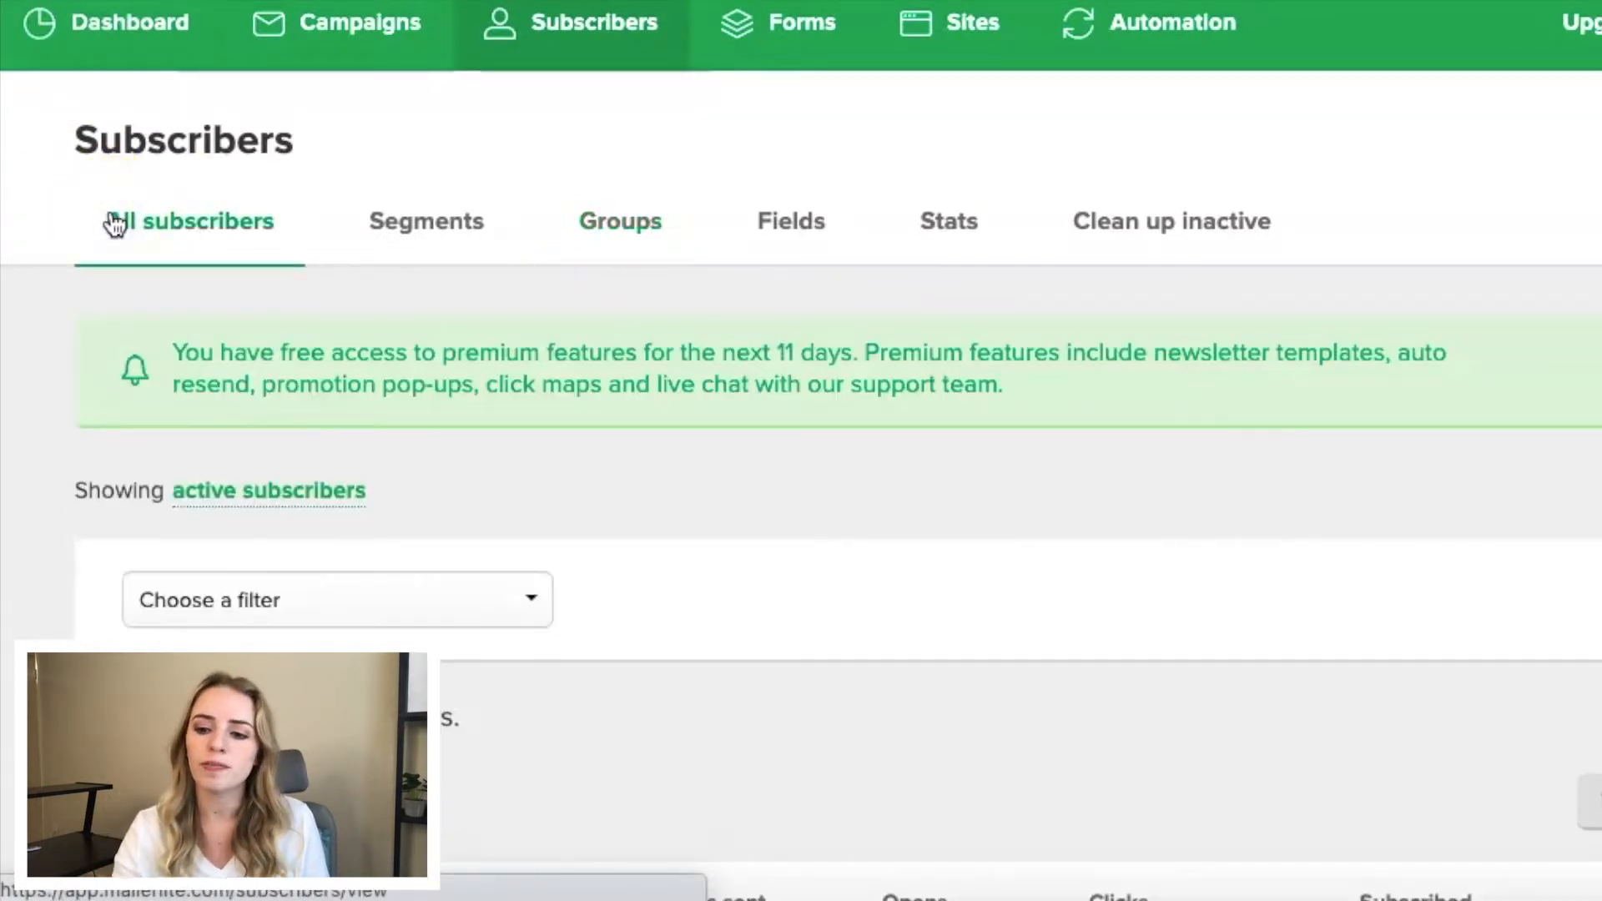
{"action": "left_click", "coordinate": [1295, 148]}
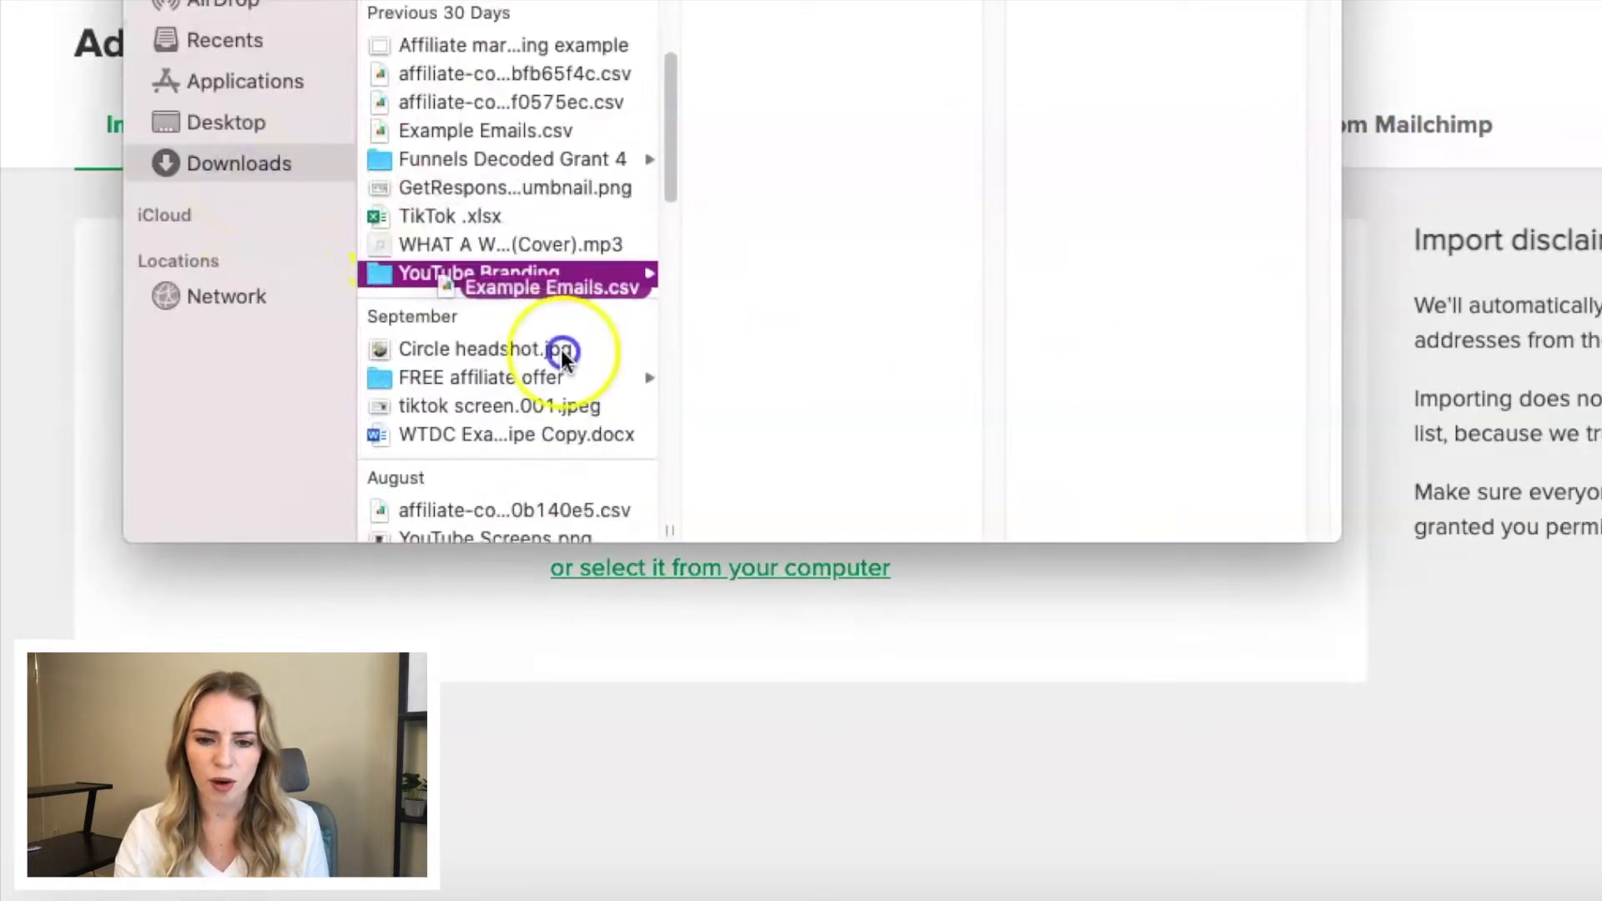
{"action": "left_click_drag", "start_coordinate": [583, 347], "coordinate": [640, 606]}
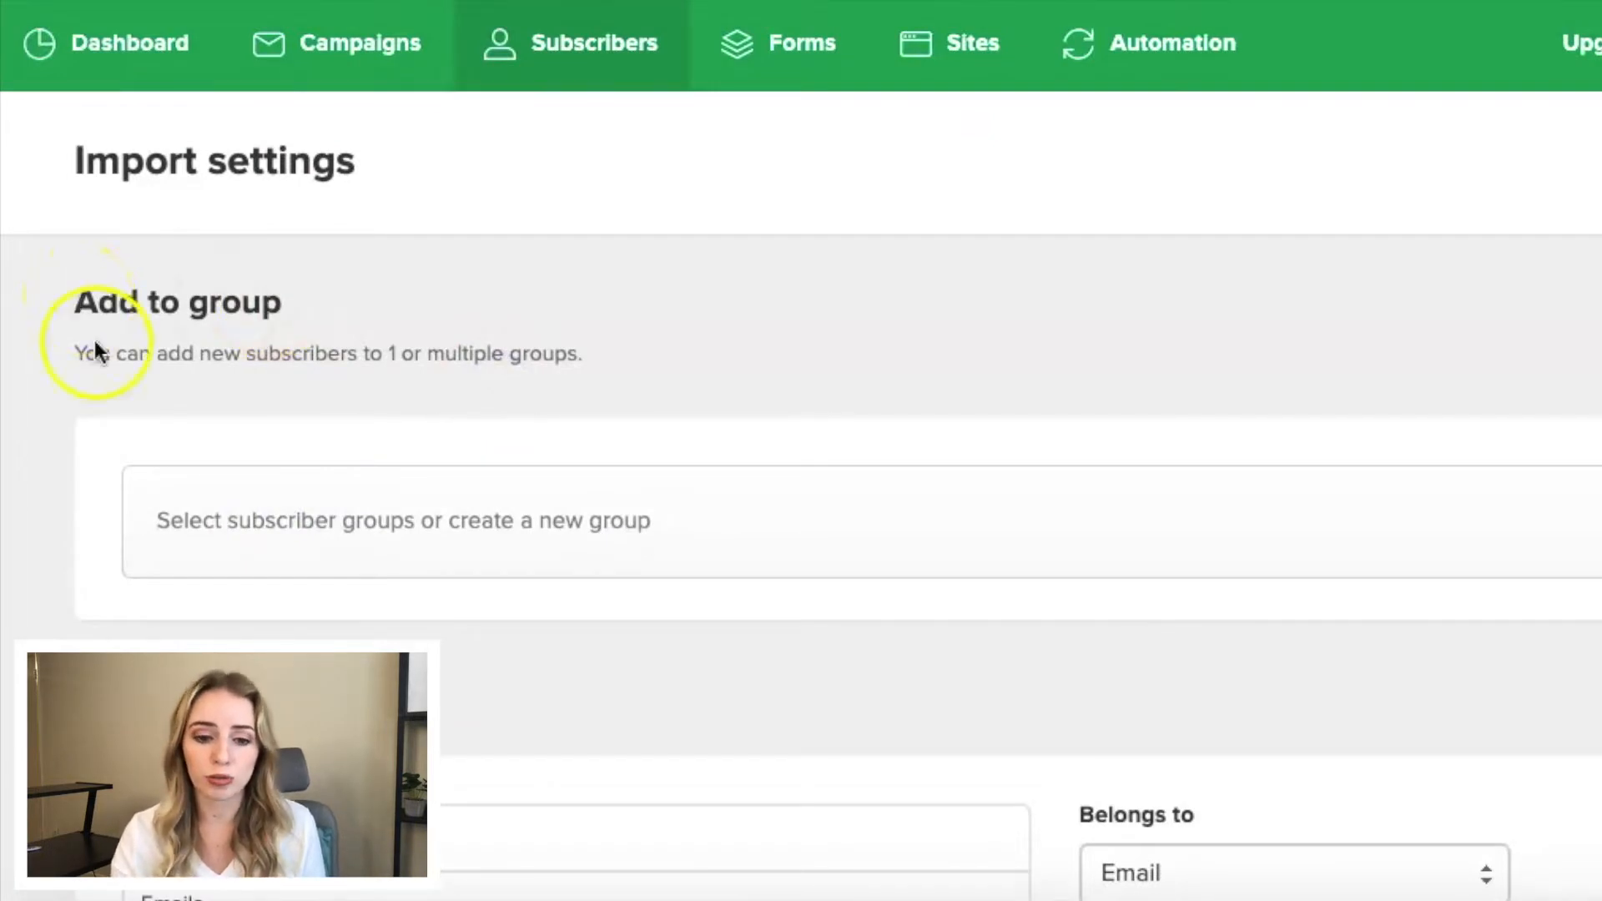
{"action": "left_click", "coordinate": [391, 532]}
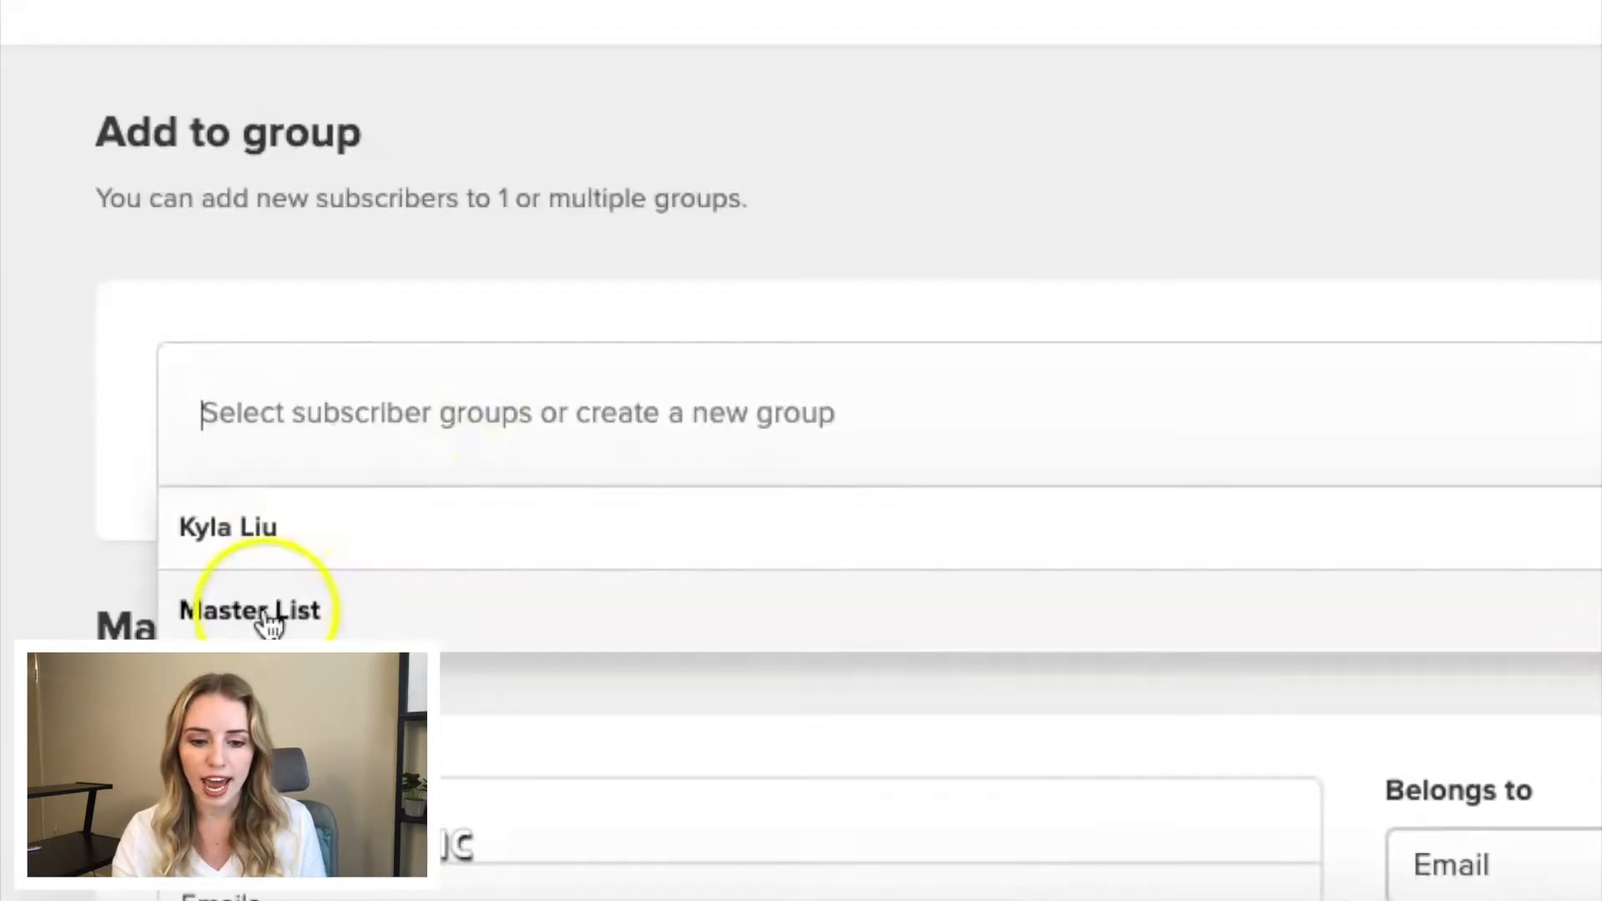
{"action": "left_click", "coordinate": [206, 676]}
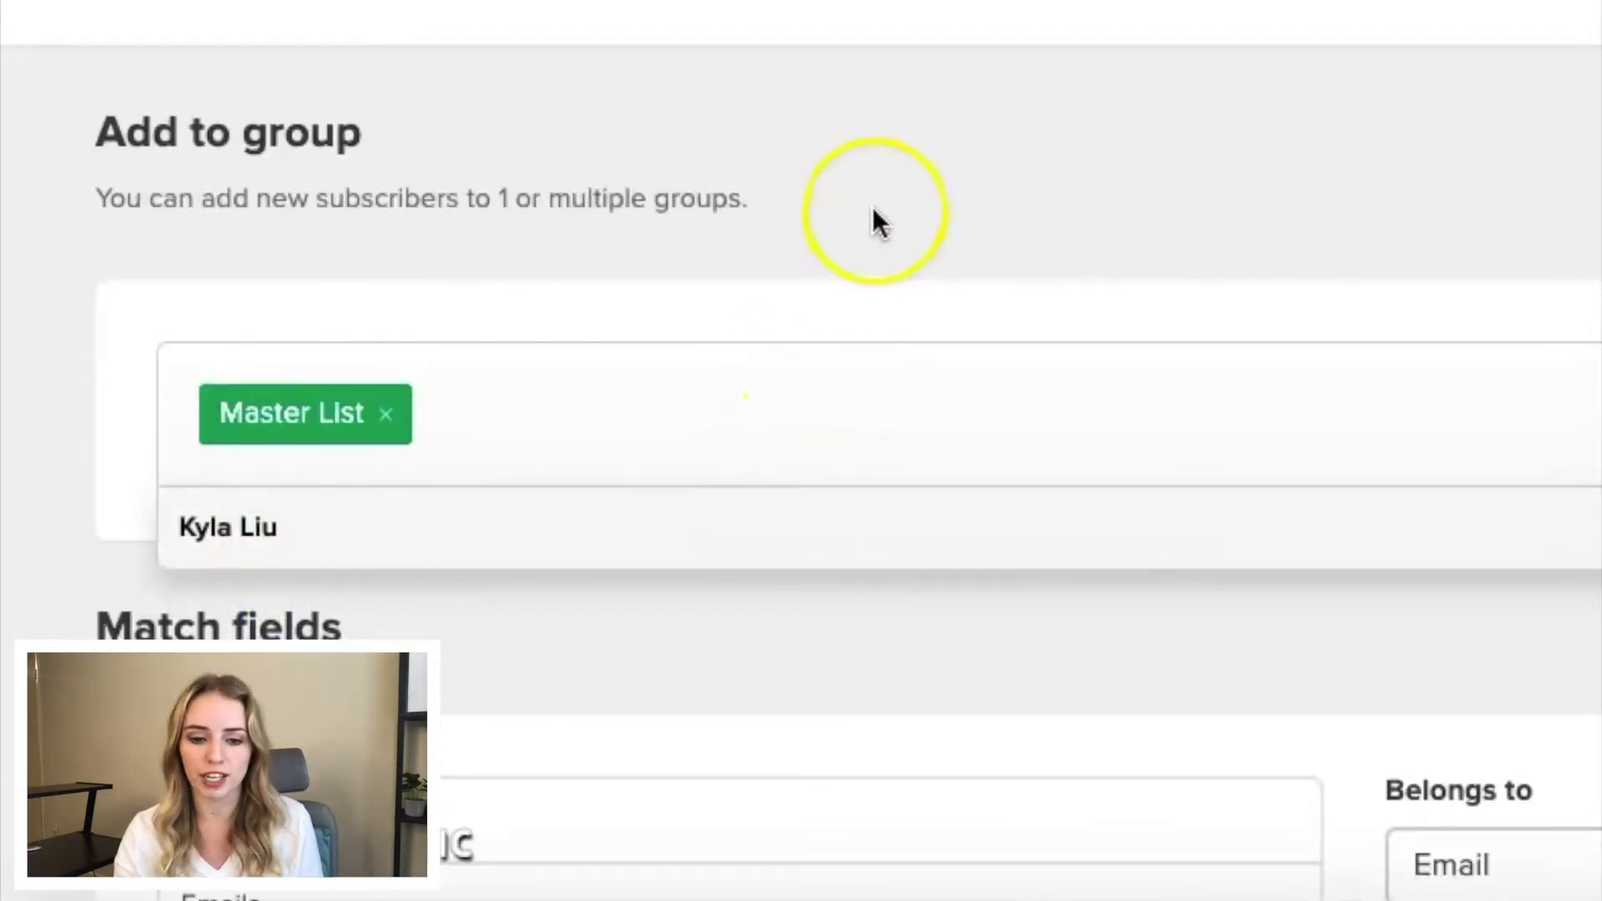
- Match column 2 of the imported file to the Name field and import the subscribers
{"action": "scroll", "coordinate": [876, 220], "scroll_direction": "down", "scroll_amount": 3}
{"action": "scroll", "coordinate": [874, 207], "scroll_direction": "down", "scroll_amount": 5}
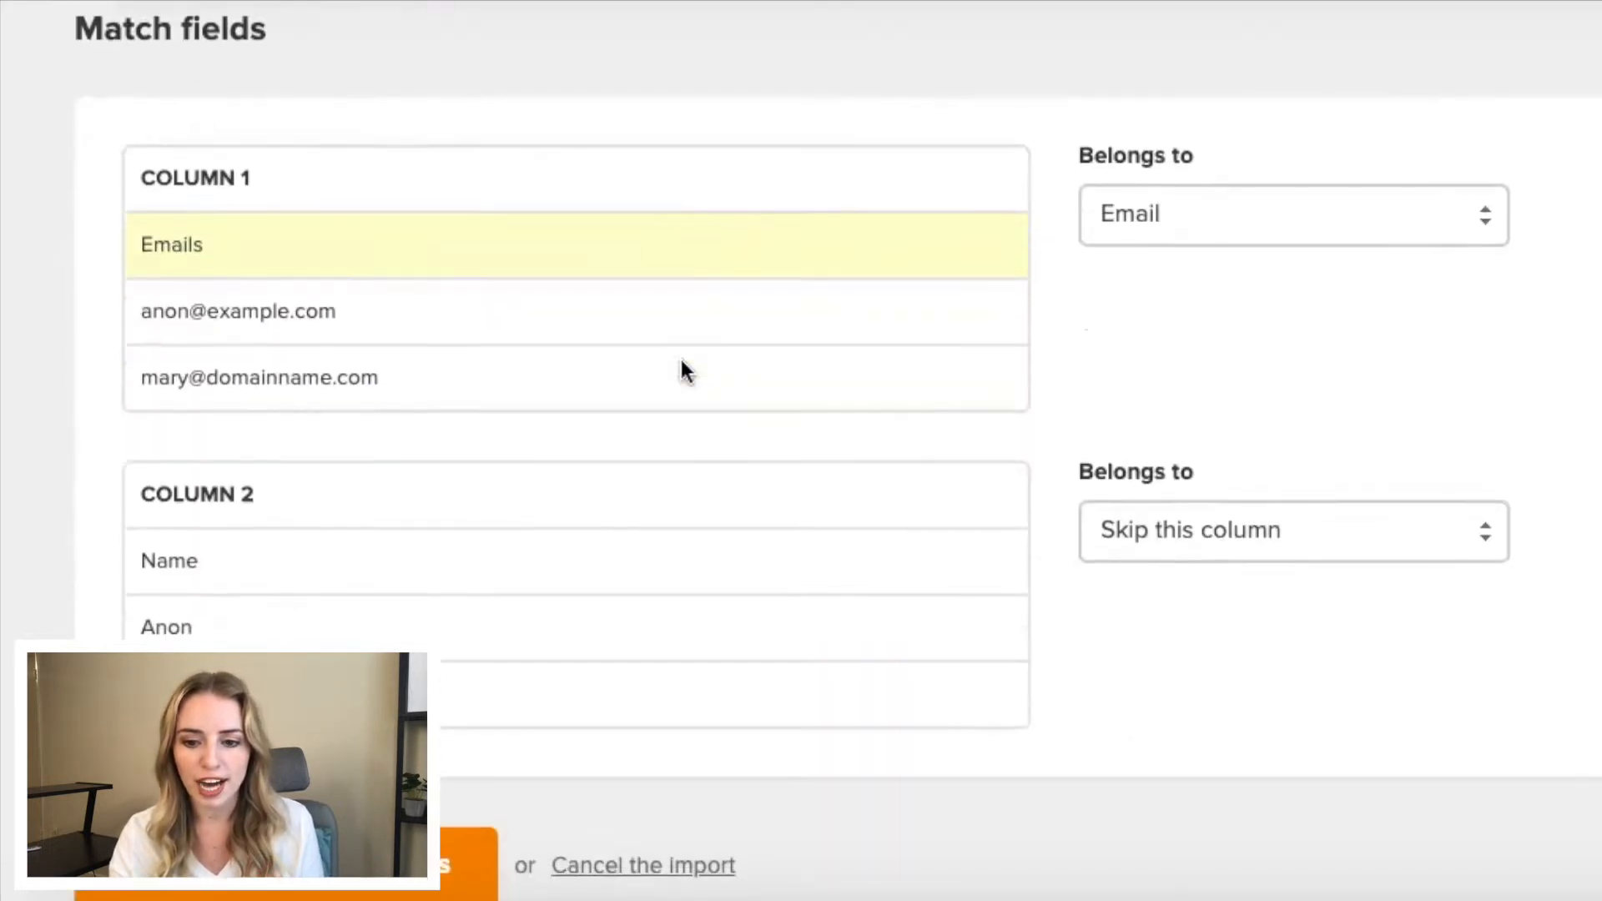
{"action": "left_click", "coordinate": [1185, 525]}
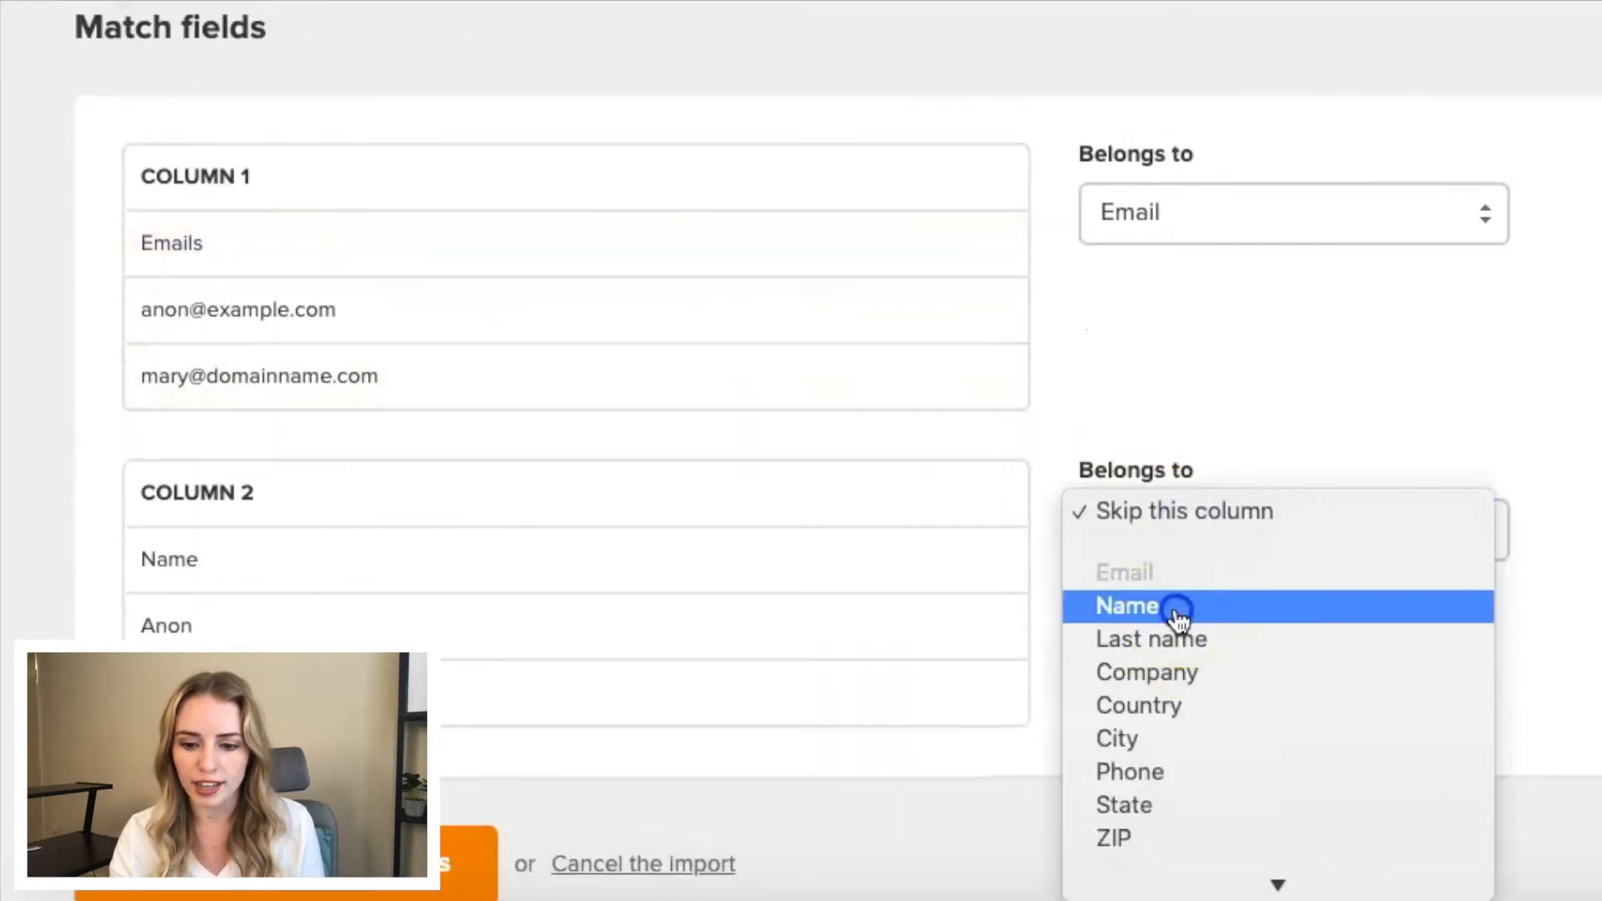
{"action": "left_click", "coordinate": [1178, 610]}
{"action": "scroll", "coordinate": [317, 544], "scroll_direction": "down", "scroll_amount": 1}
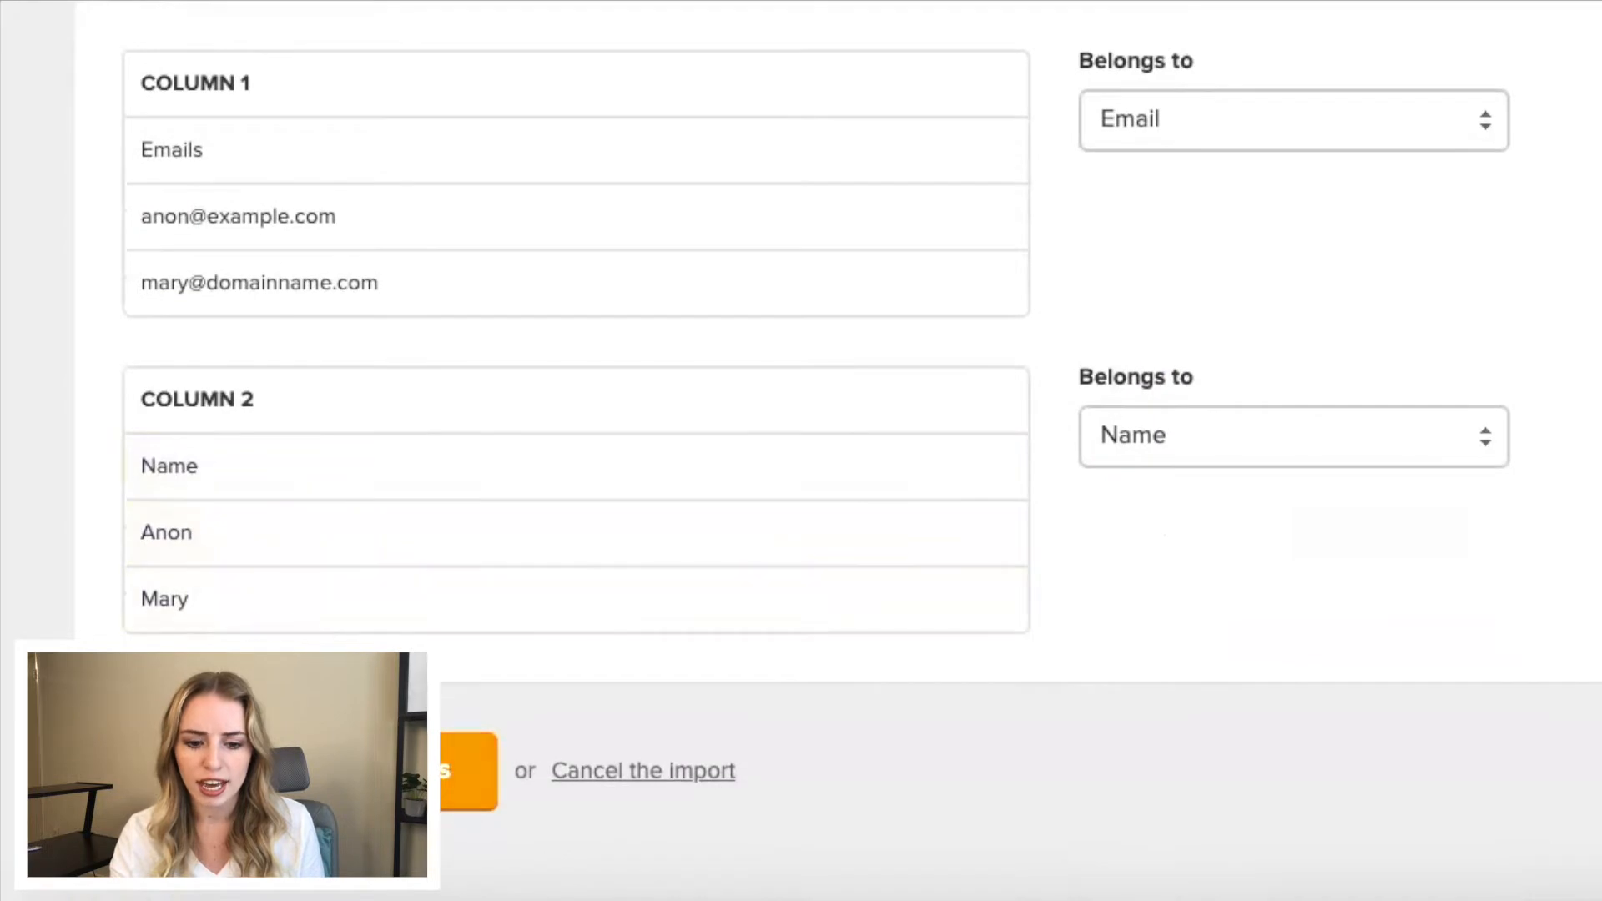
{"action": "left_click", "coordinate": [314, 771]}
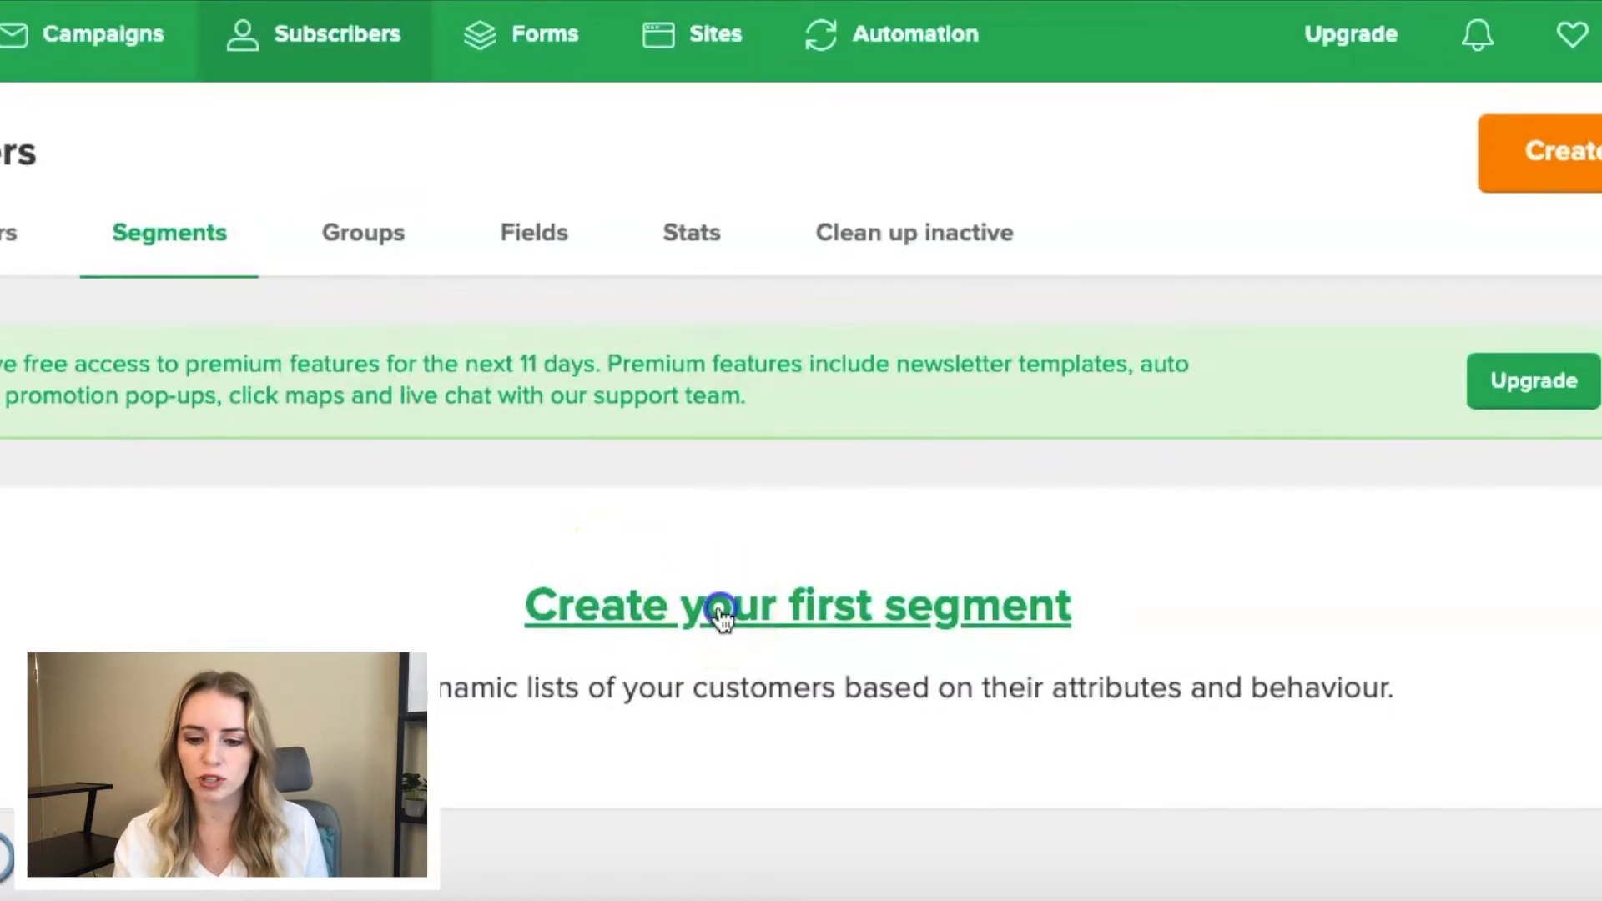
- Create the first subscriber segment and name it Black Friday Sale
{"action": "left_click", "coordinate": [718, 614]}
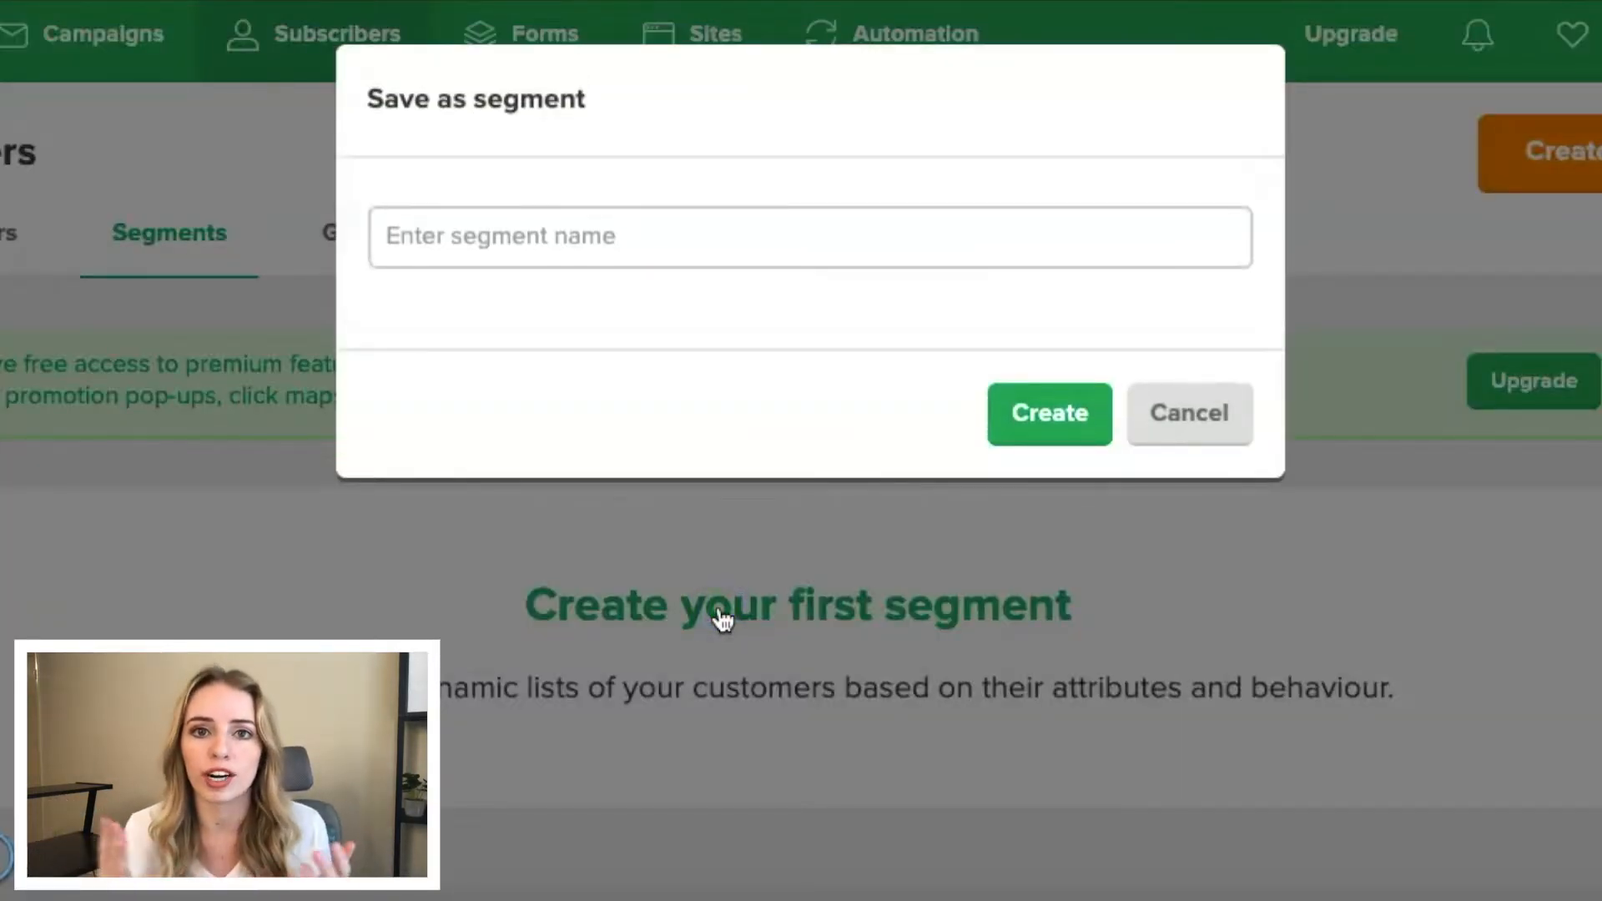
{"action": "left_click", "coordinate": [535, 248]}
{"action": "type", "text": "Black Friday Sale"}
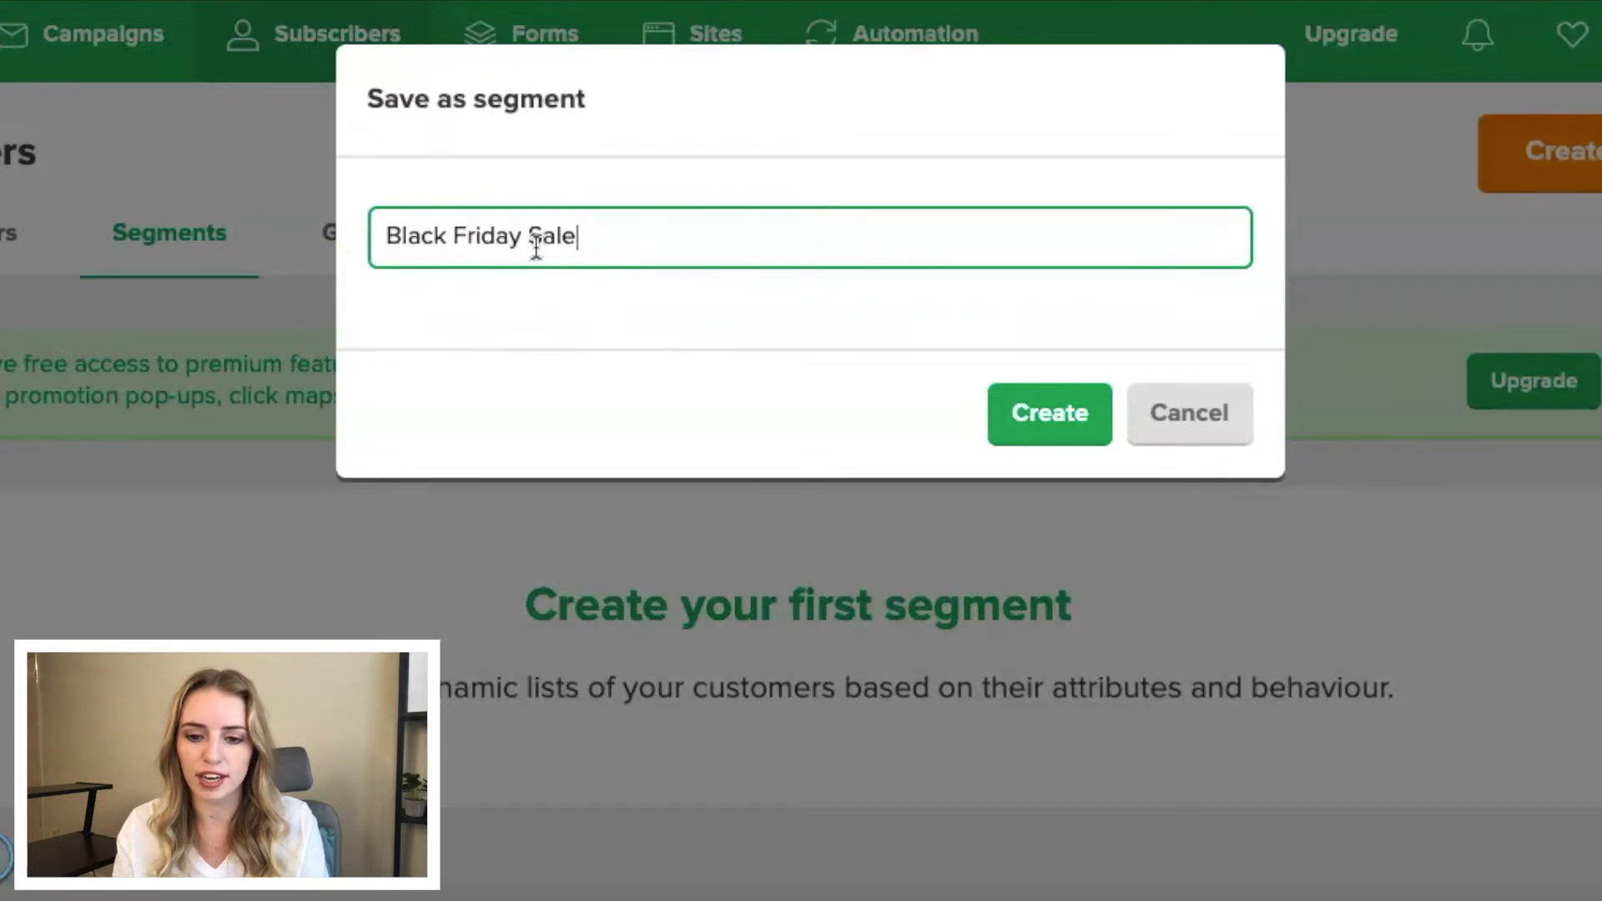
{"action": "left_click", "coordinate": [1011, 396]}
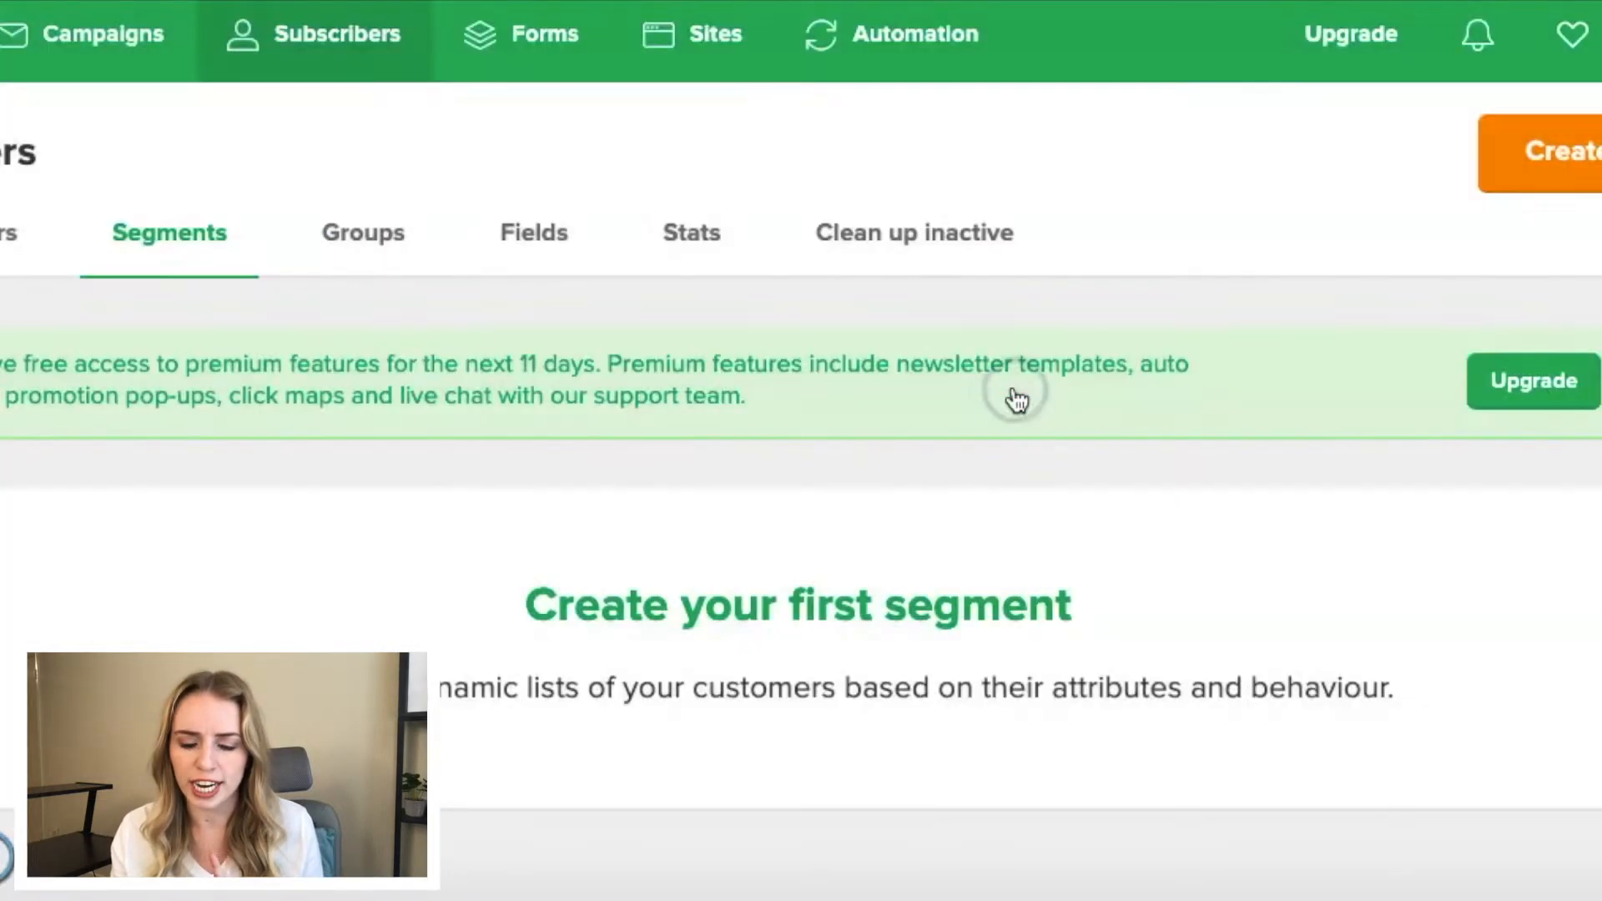
- Set the Black Friday Sale segment's condition to a signup date before 2021-11-24, save it and return to the segment list
{"action": "scroll", "coordinate": [997, 499], "scroll_direction": "down", "scroll_amount": 2}
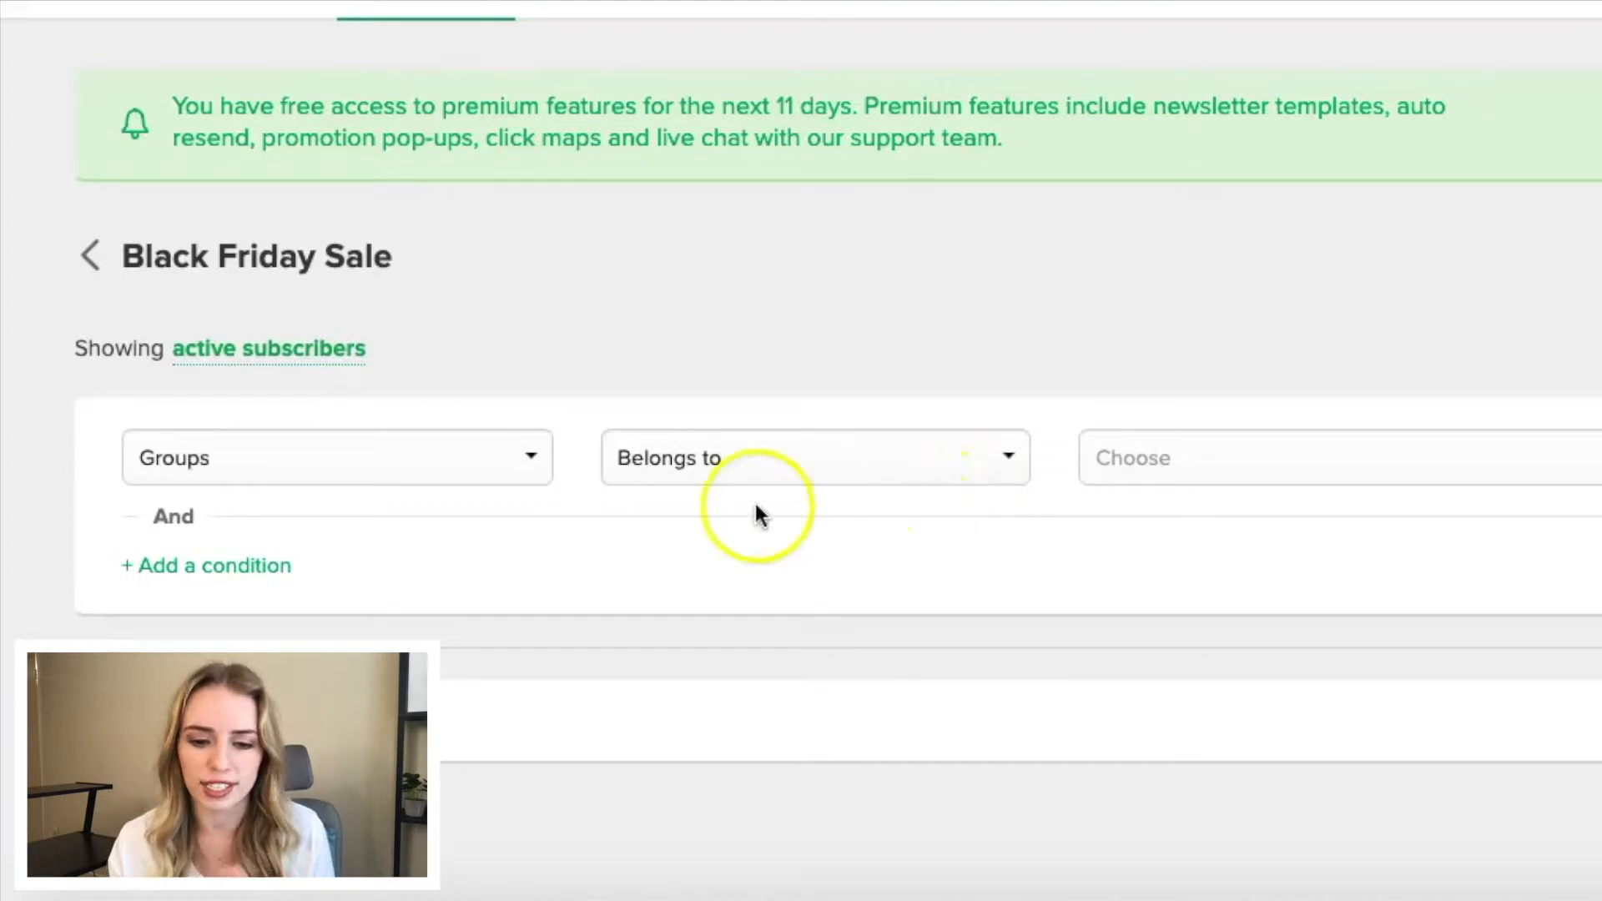
{"action": "left_click", "coordinate": [515, 469]}
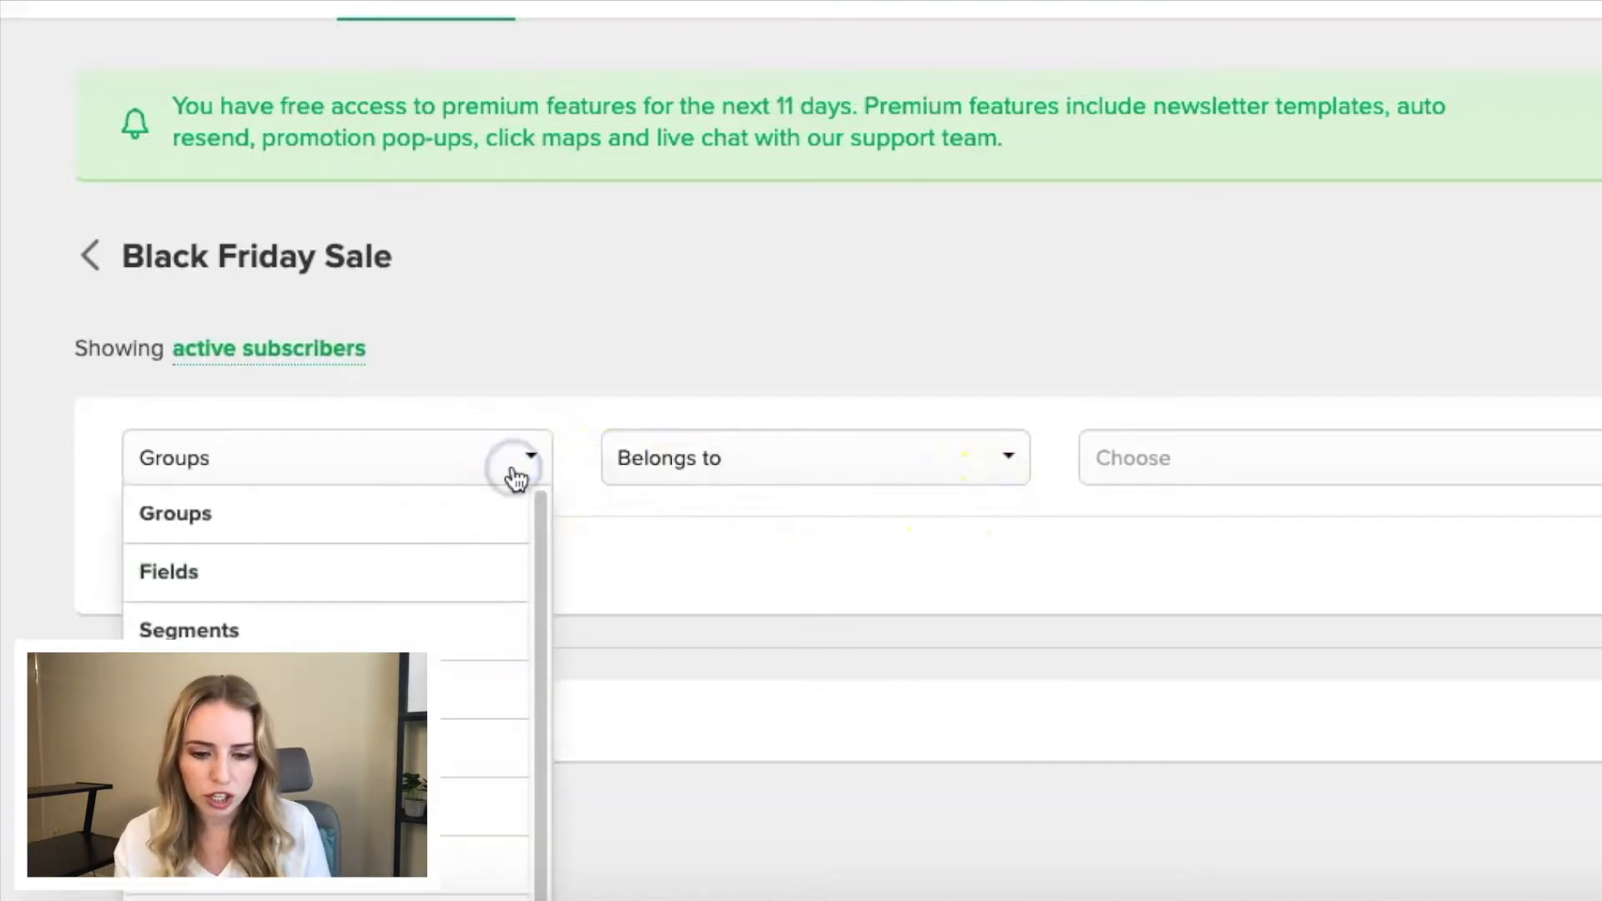
{"action": "scroll", "coordinate": [515, 476], "scroll_direction": "down", "scroll_amount": 2}
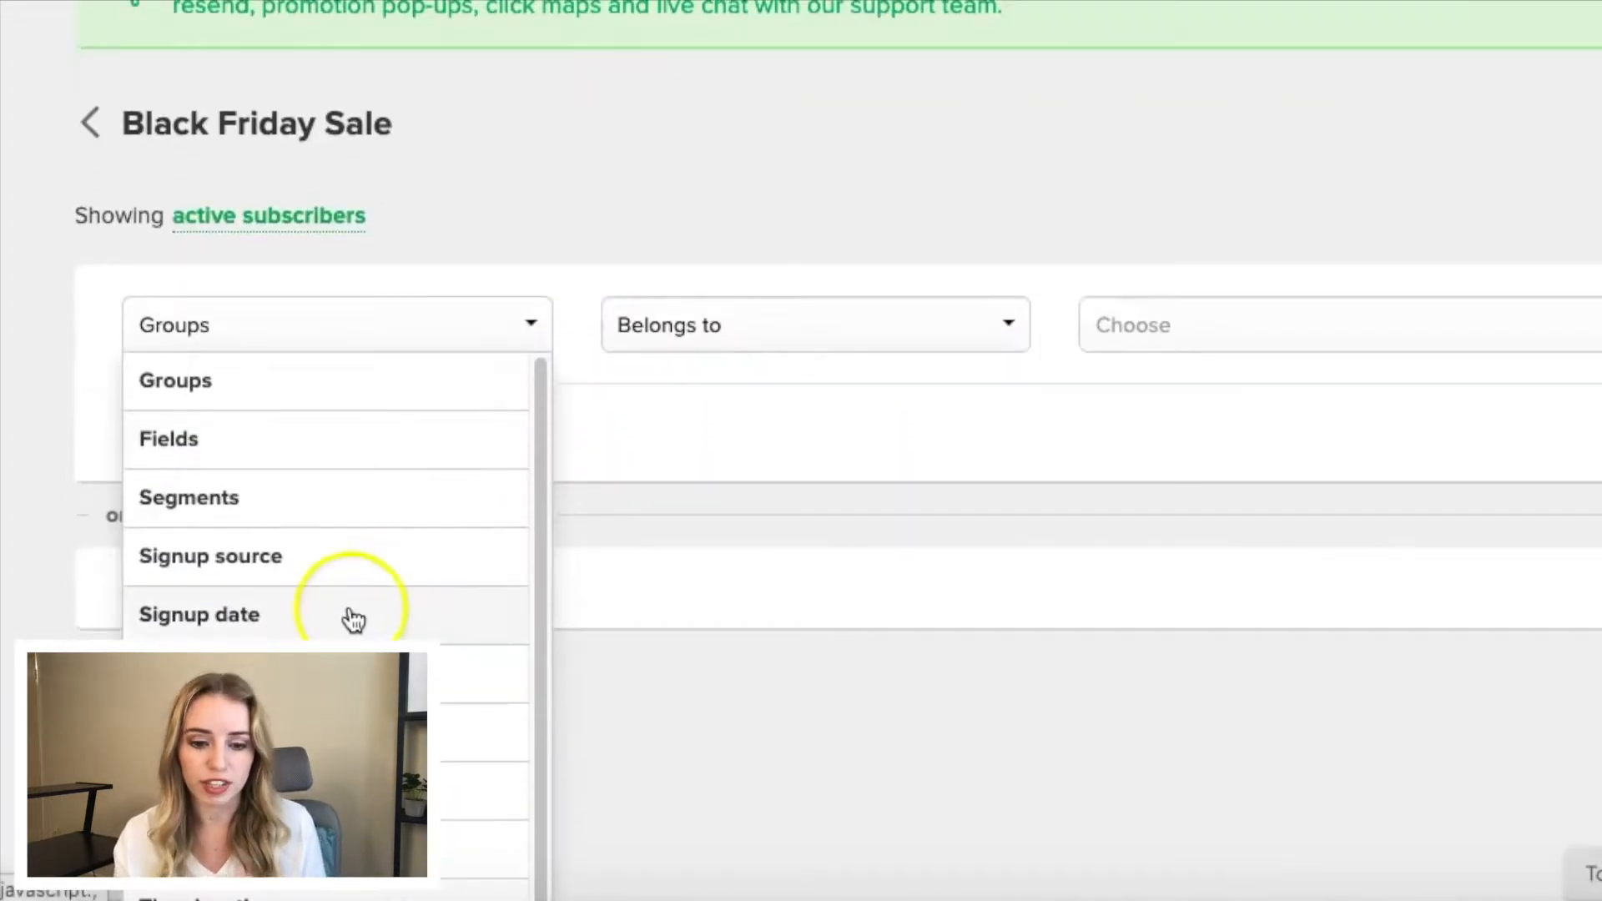
{"action": "left_click", "coordinate": [257, 621]}
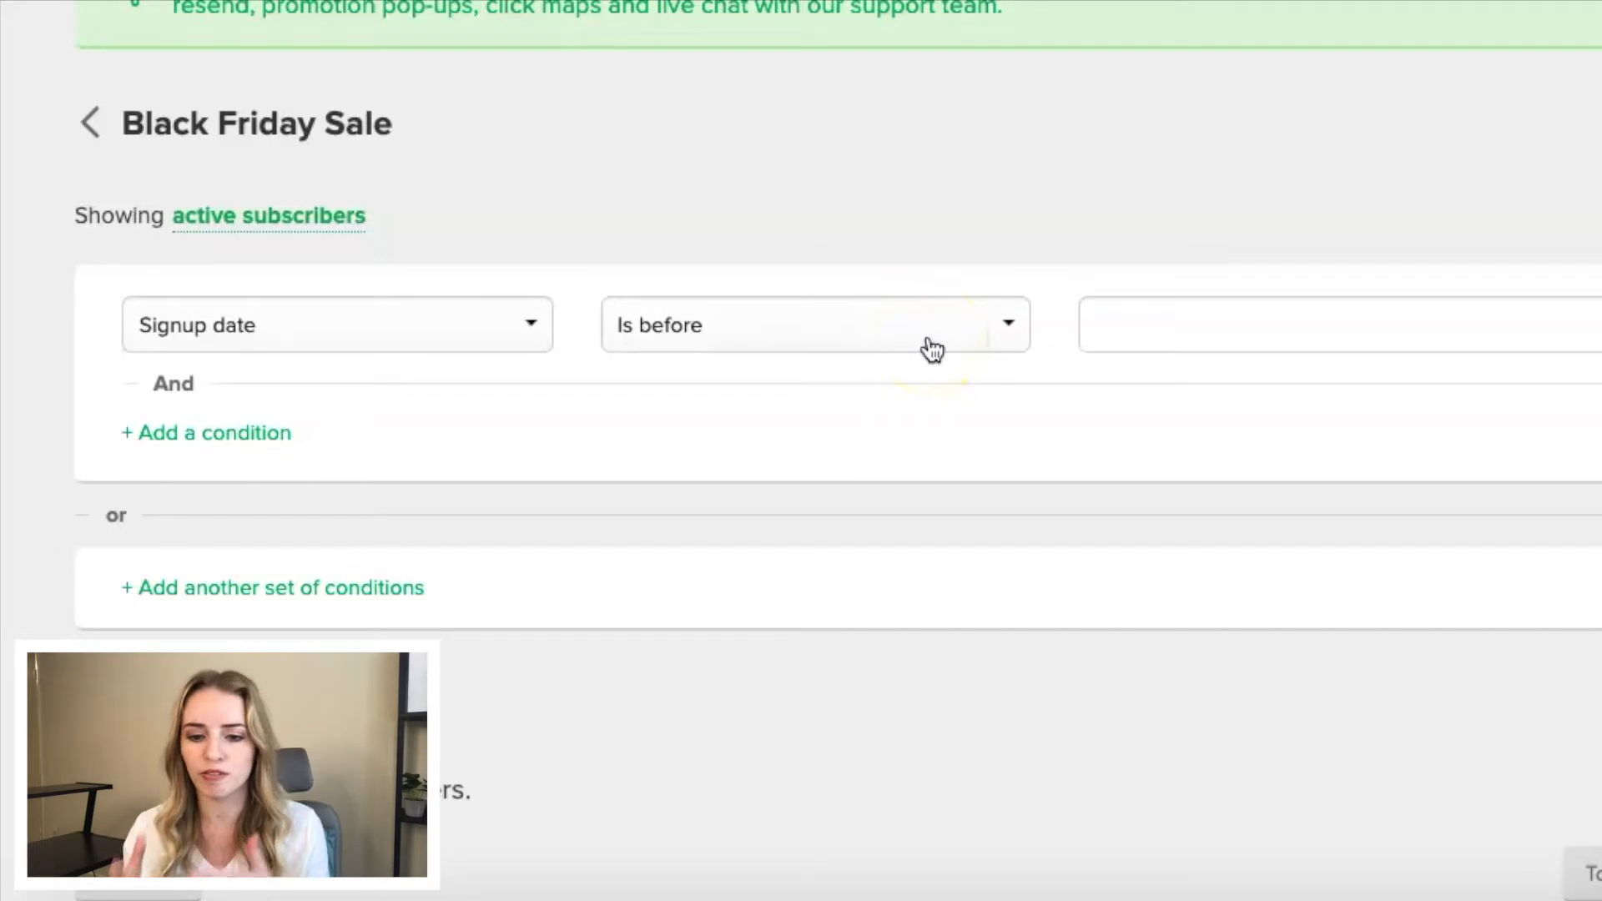
{"action": "left_click", "coordinate": [1129, 326]}
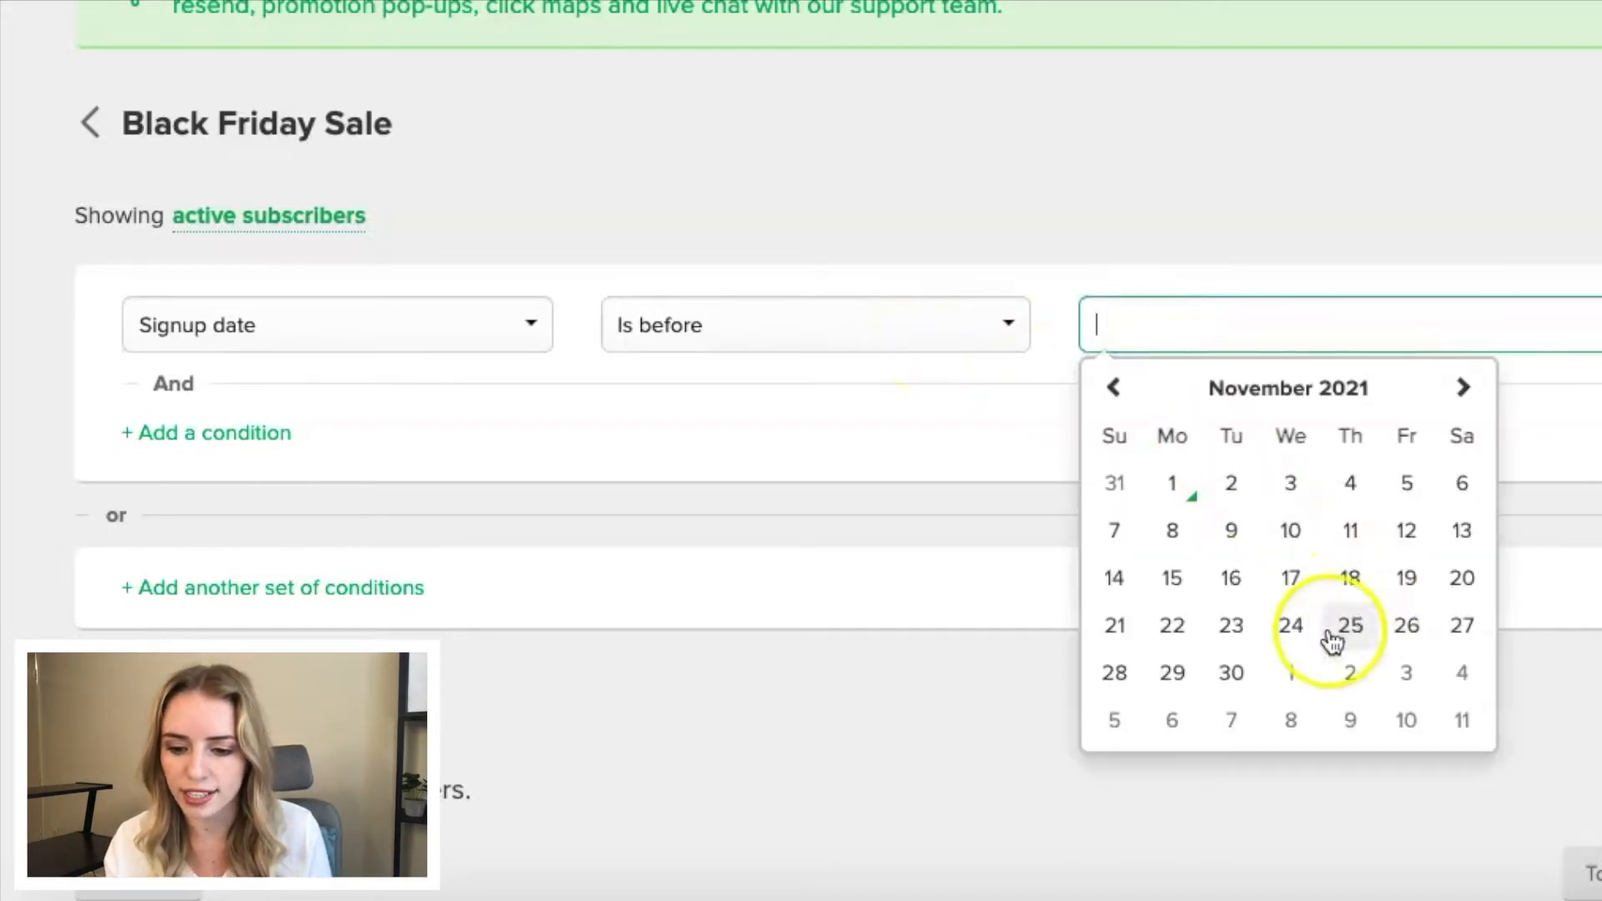
{"action": "left_click", "coordinate": [1291, 628]}
{"action": "left_click", "coordinate": [1184, 450]}
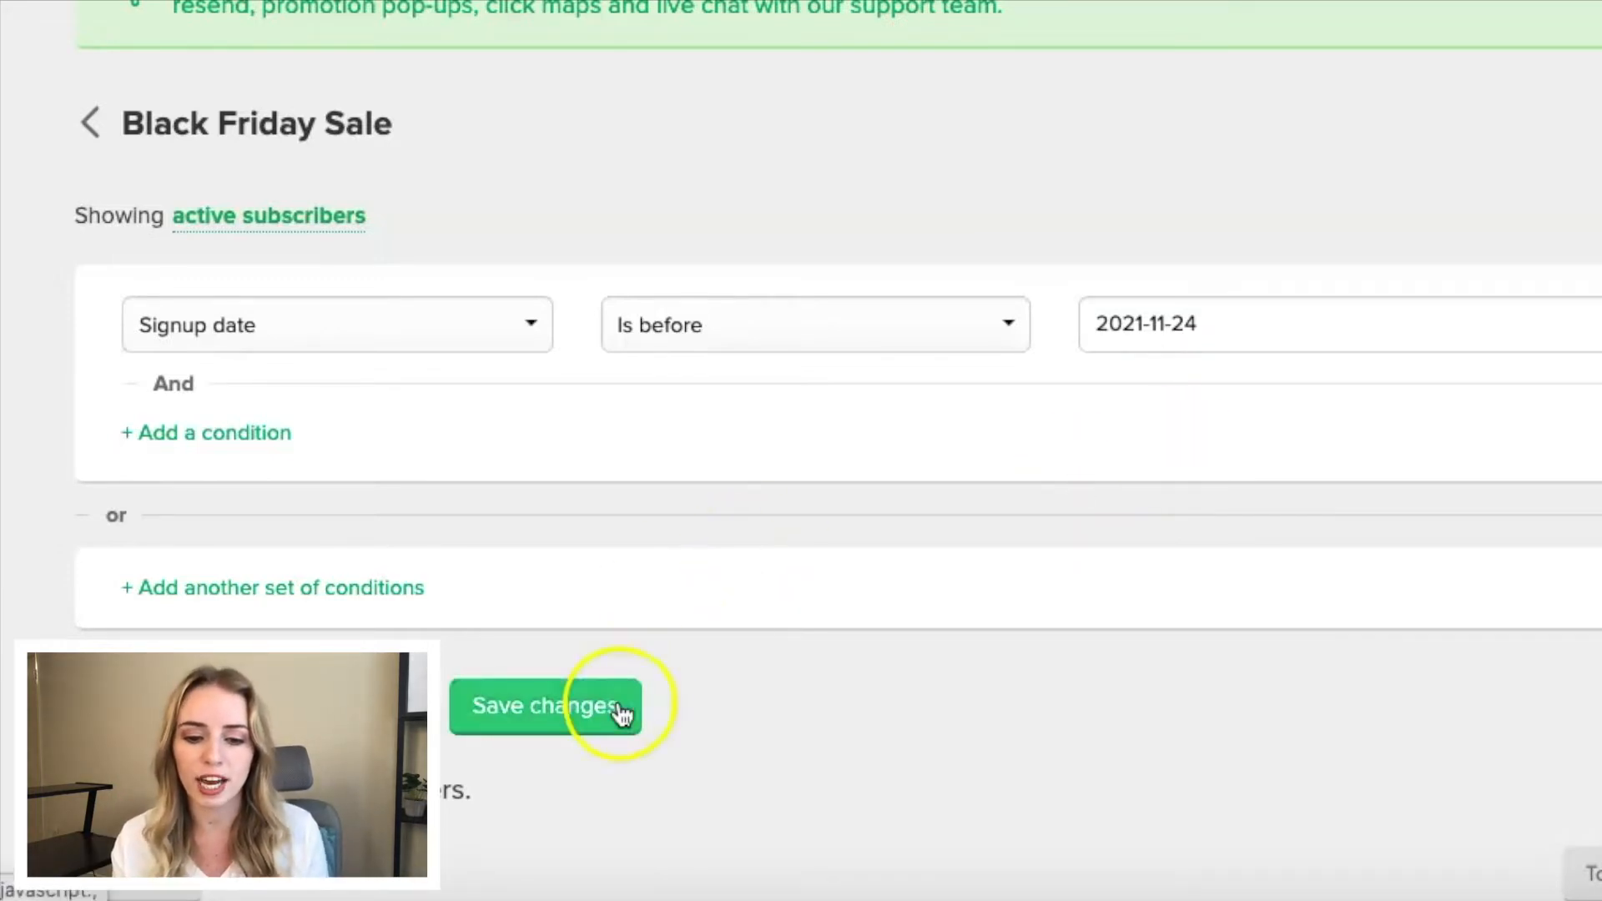
{"action": "left_click", "coordinate": [547, 716]}
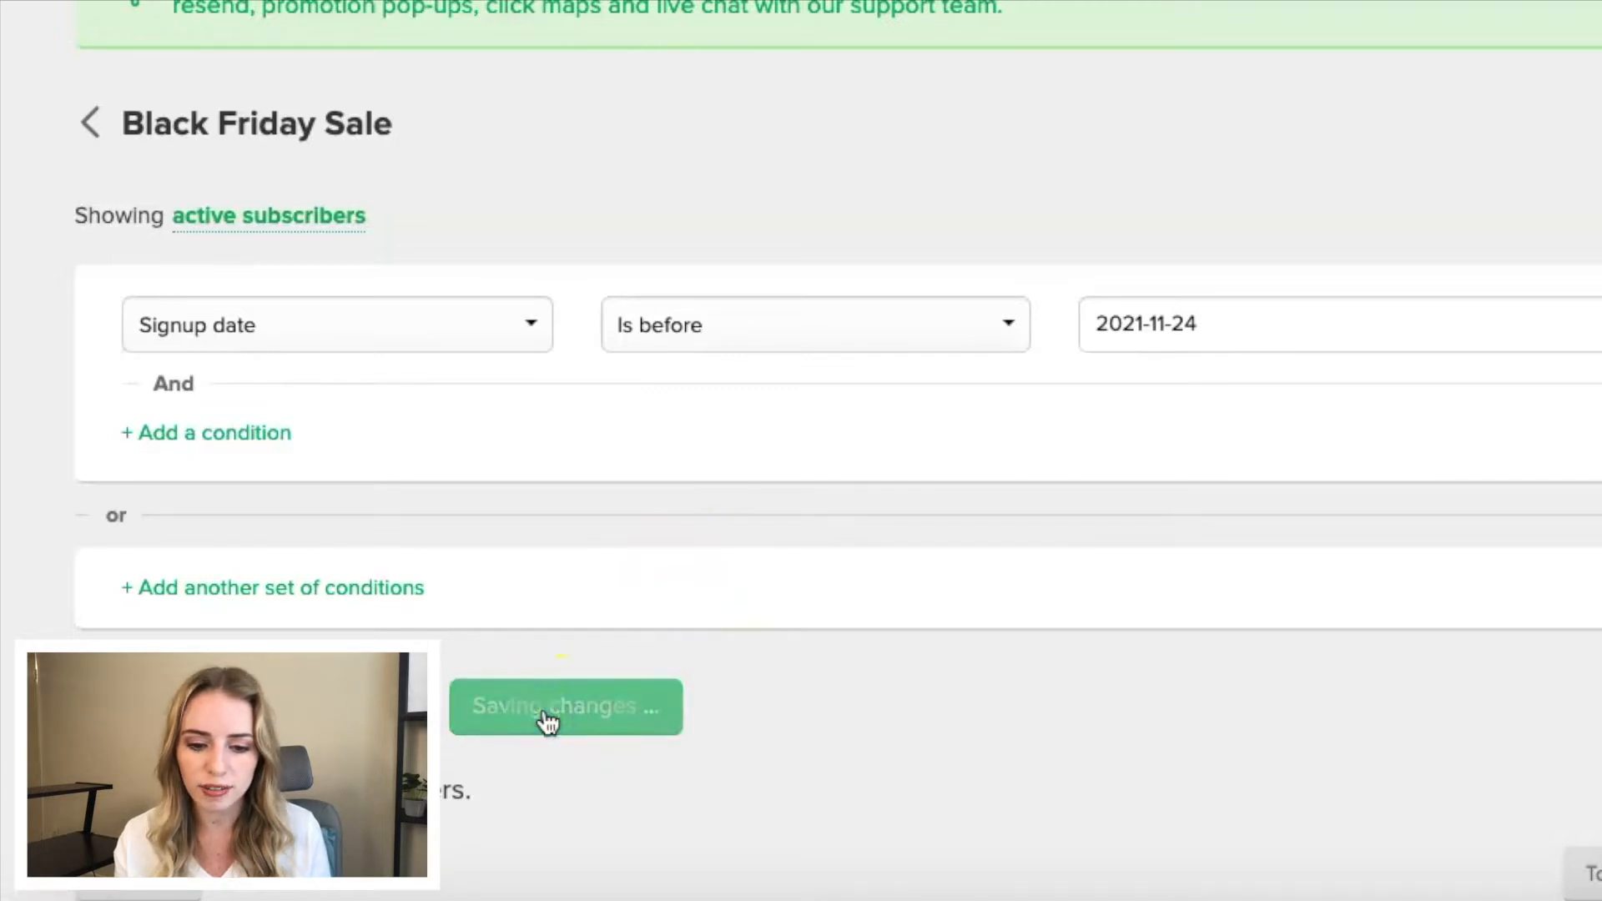
{"action": "left_click", "coordinate": [90, 123]}
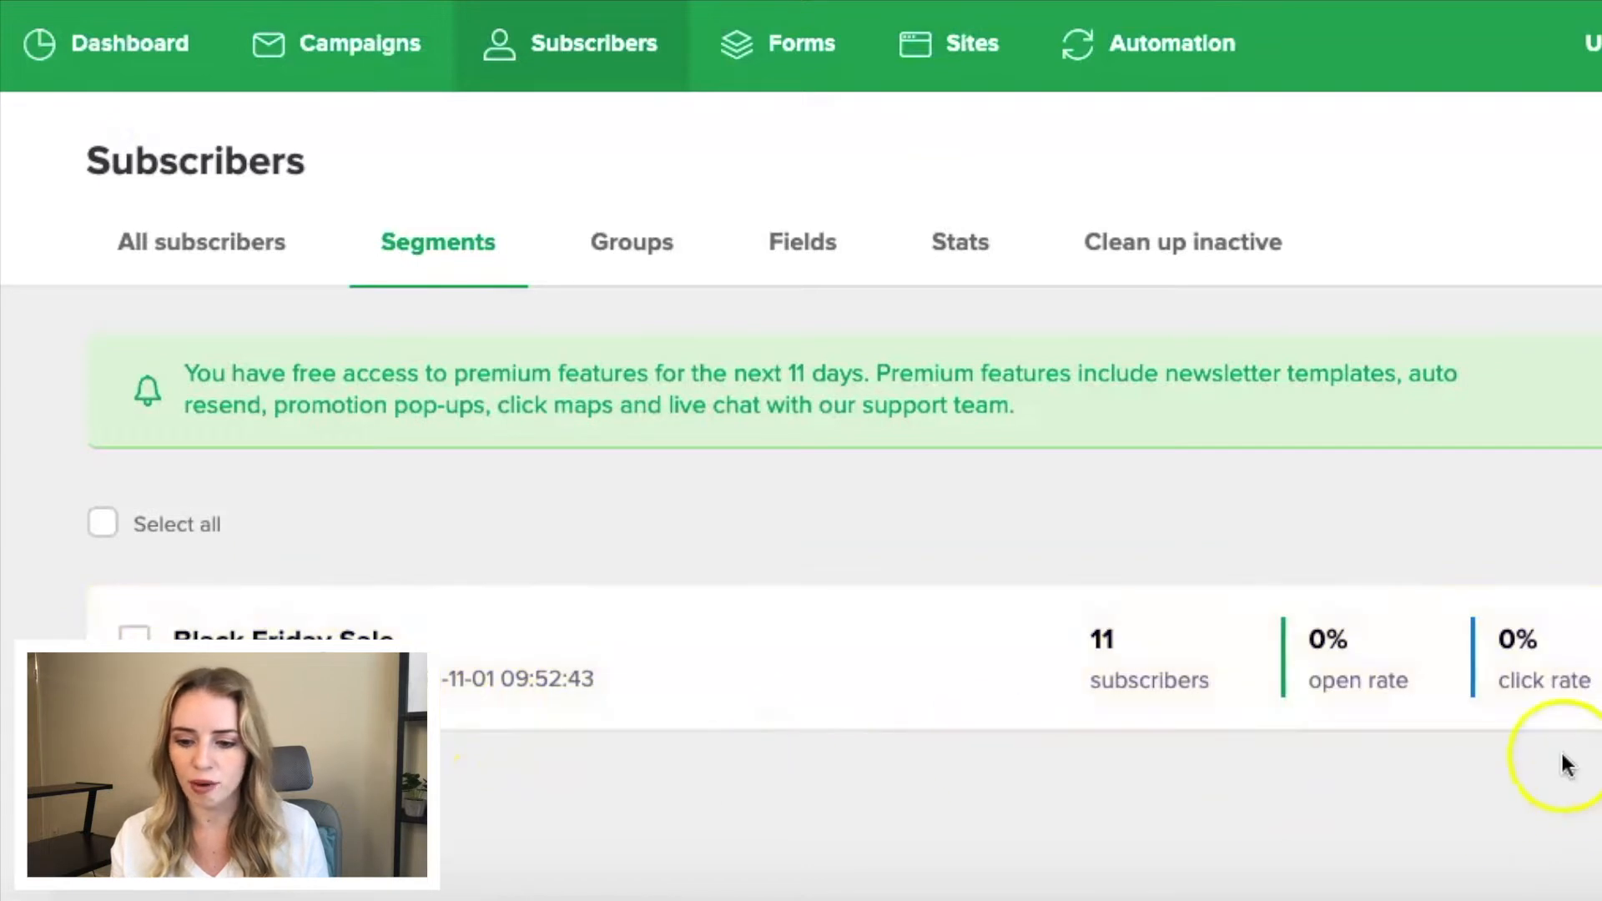
{"action": "left_click", "coordinate": [1598, 659]}
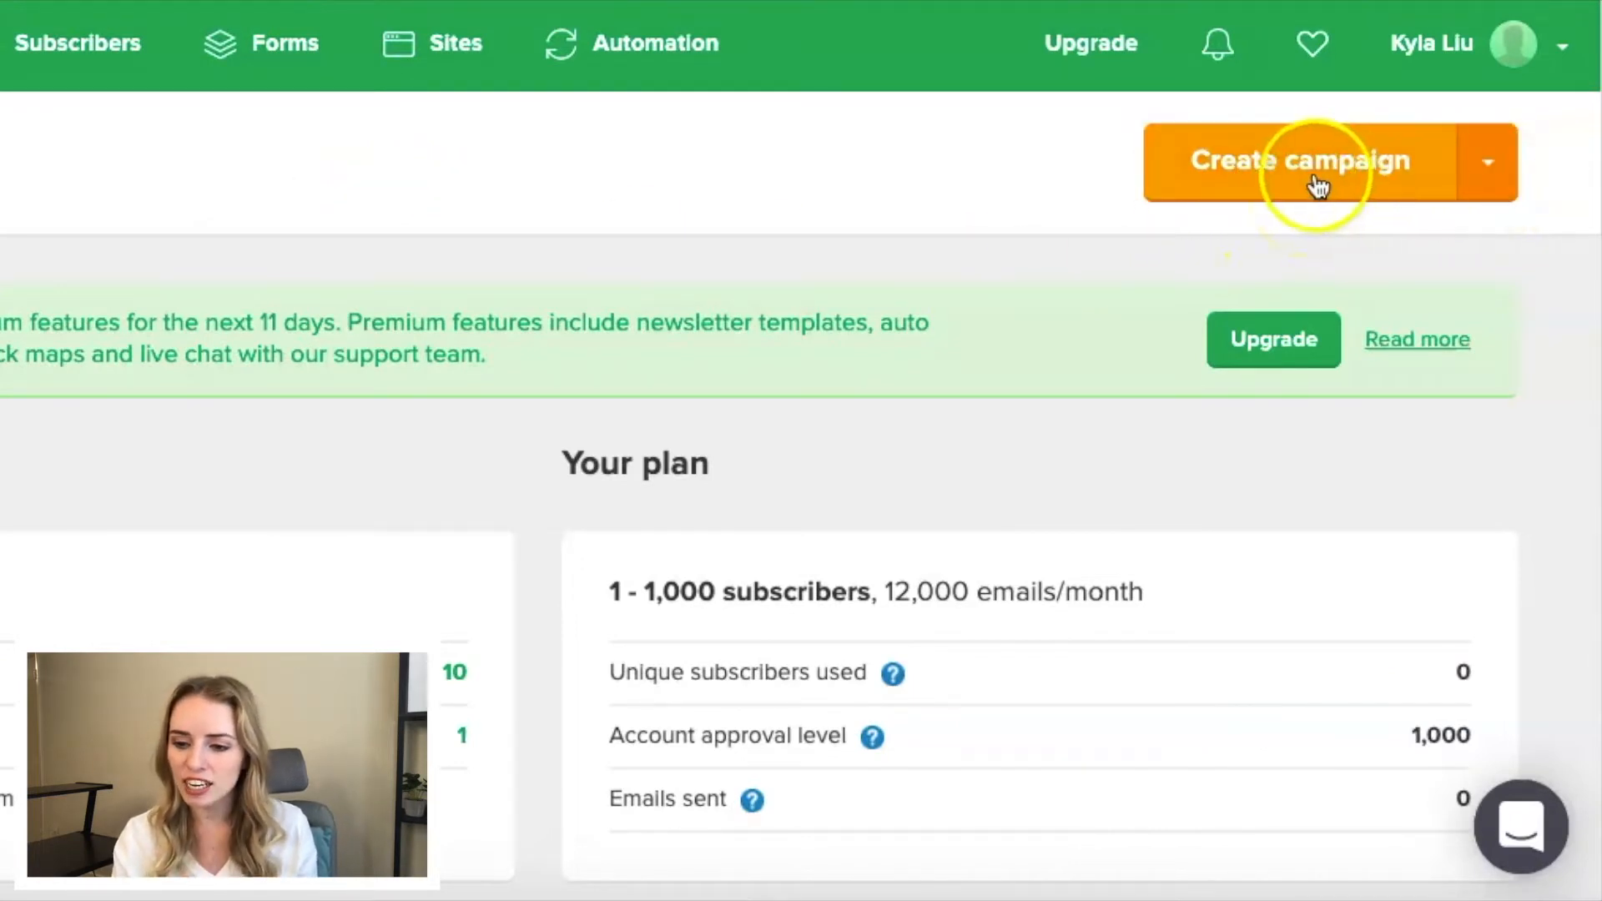
- Start a new regular campaign and name it Test
{"action": "left_click", "coordinate": [1495, 176]}
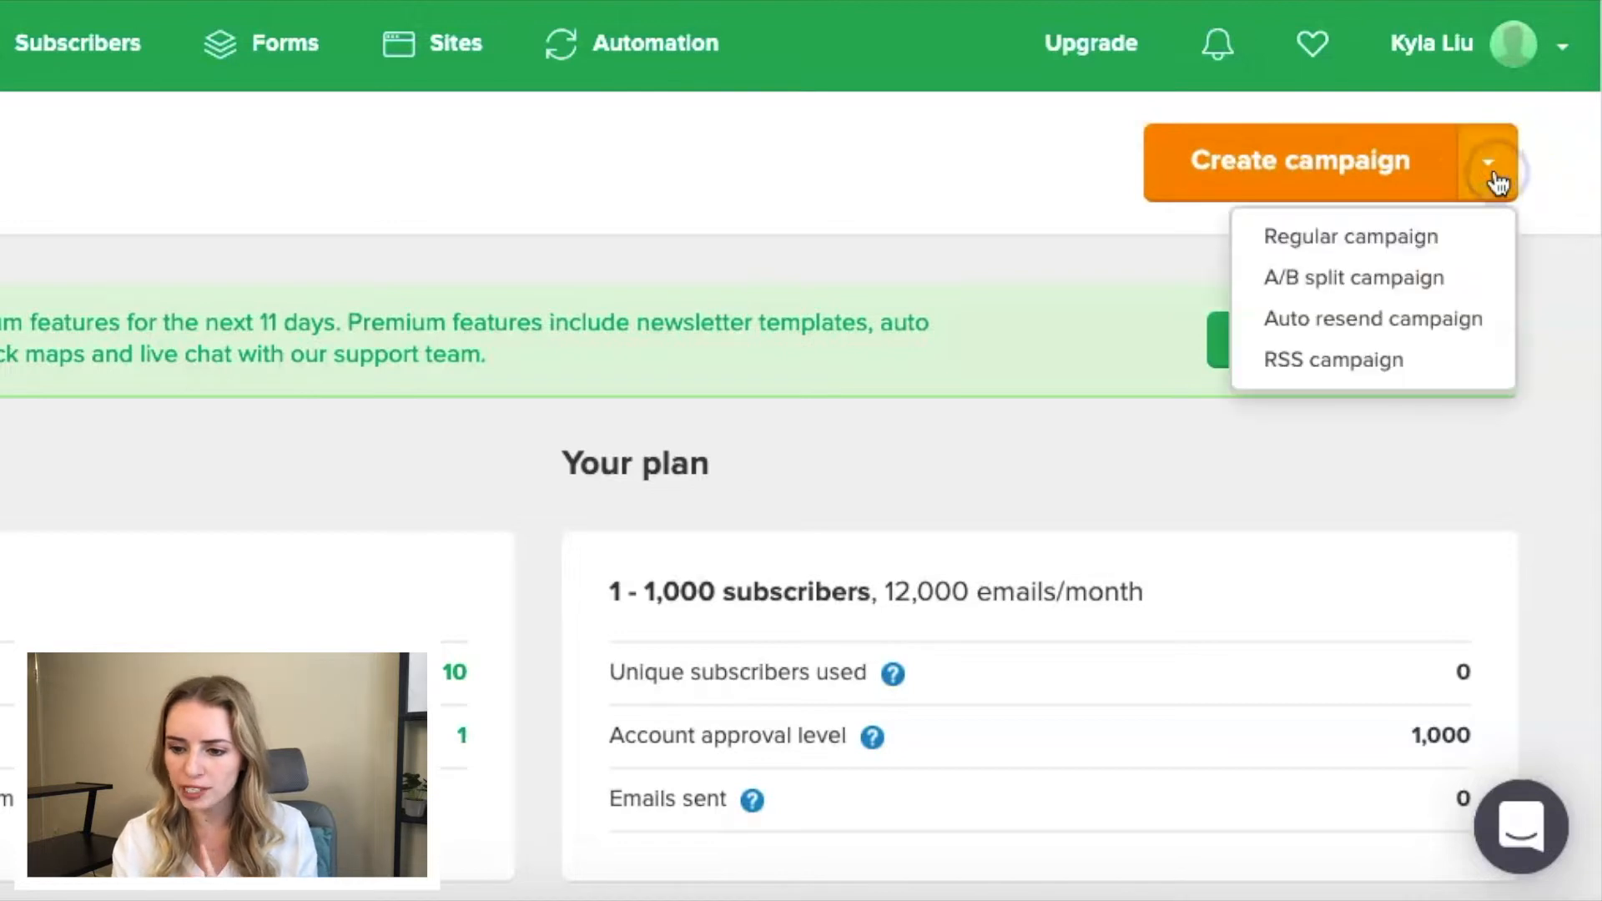
{"action": "left_click", "coordinate": [1402, 241]}
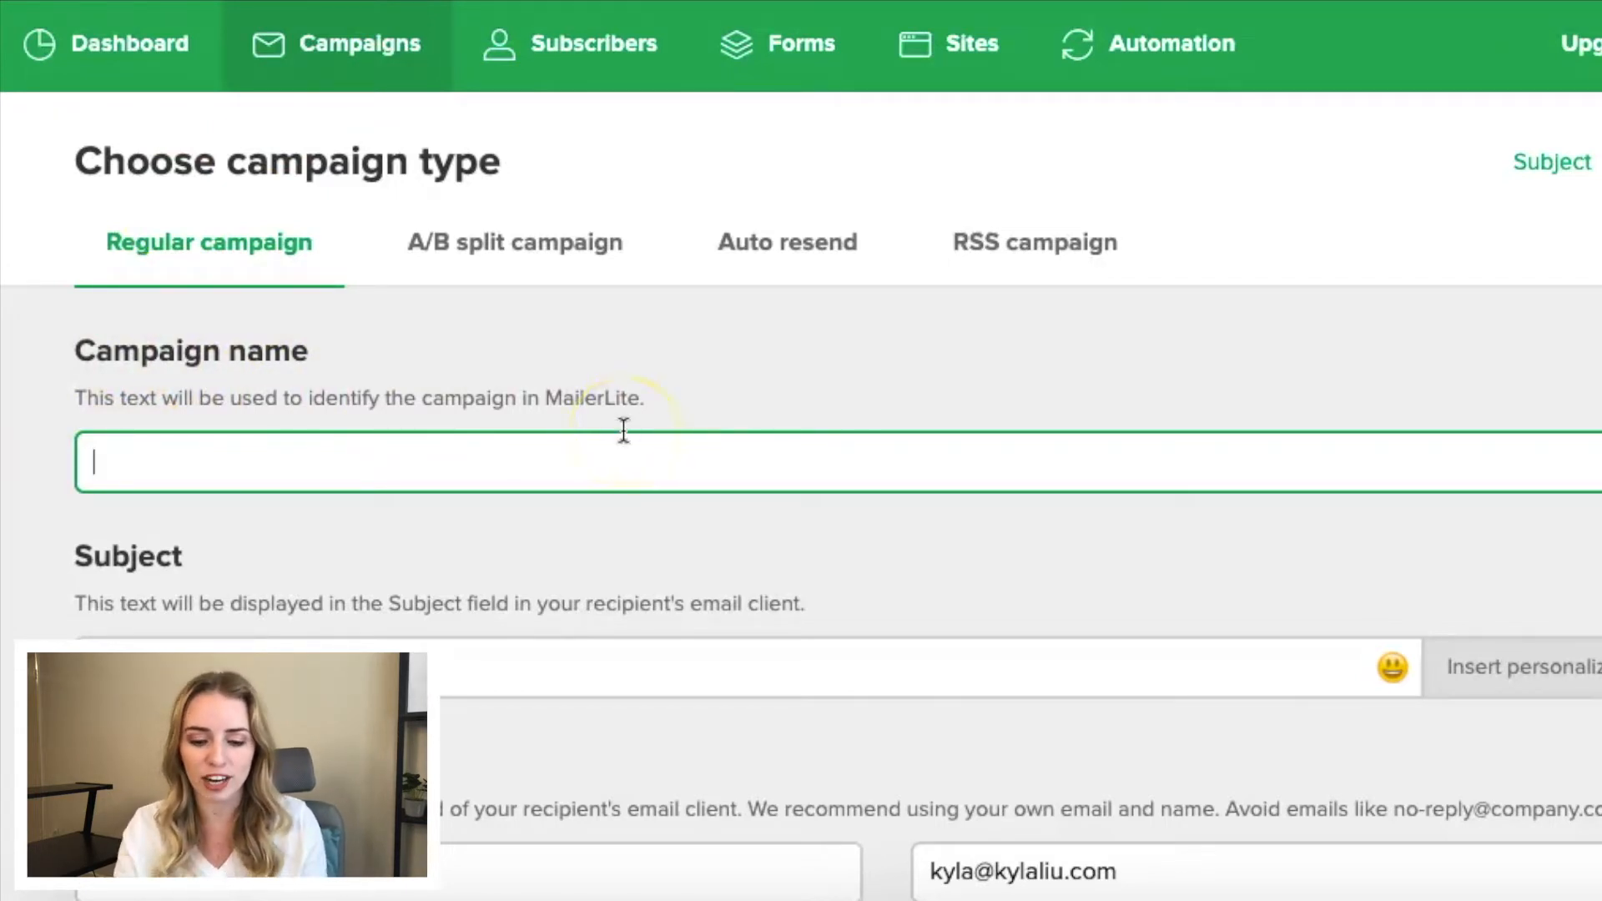
{"action": "type", "text": "est"}
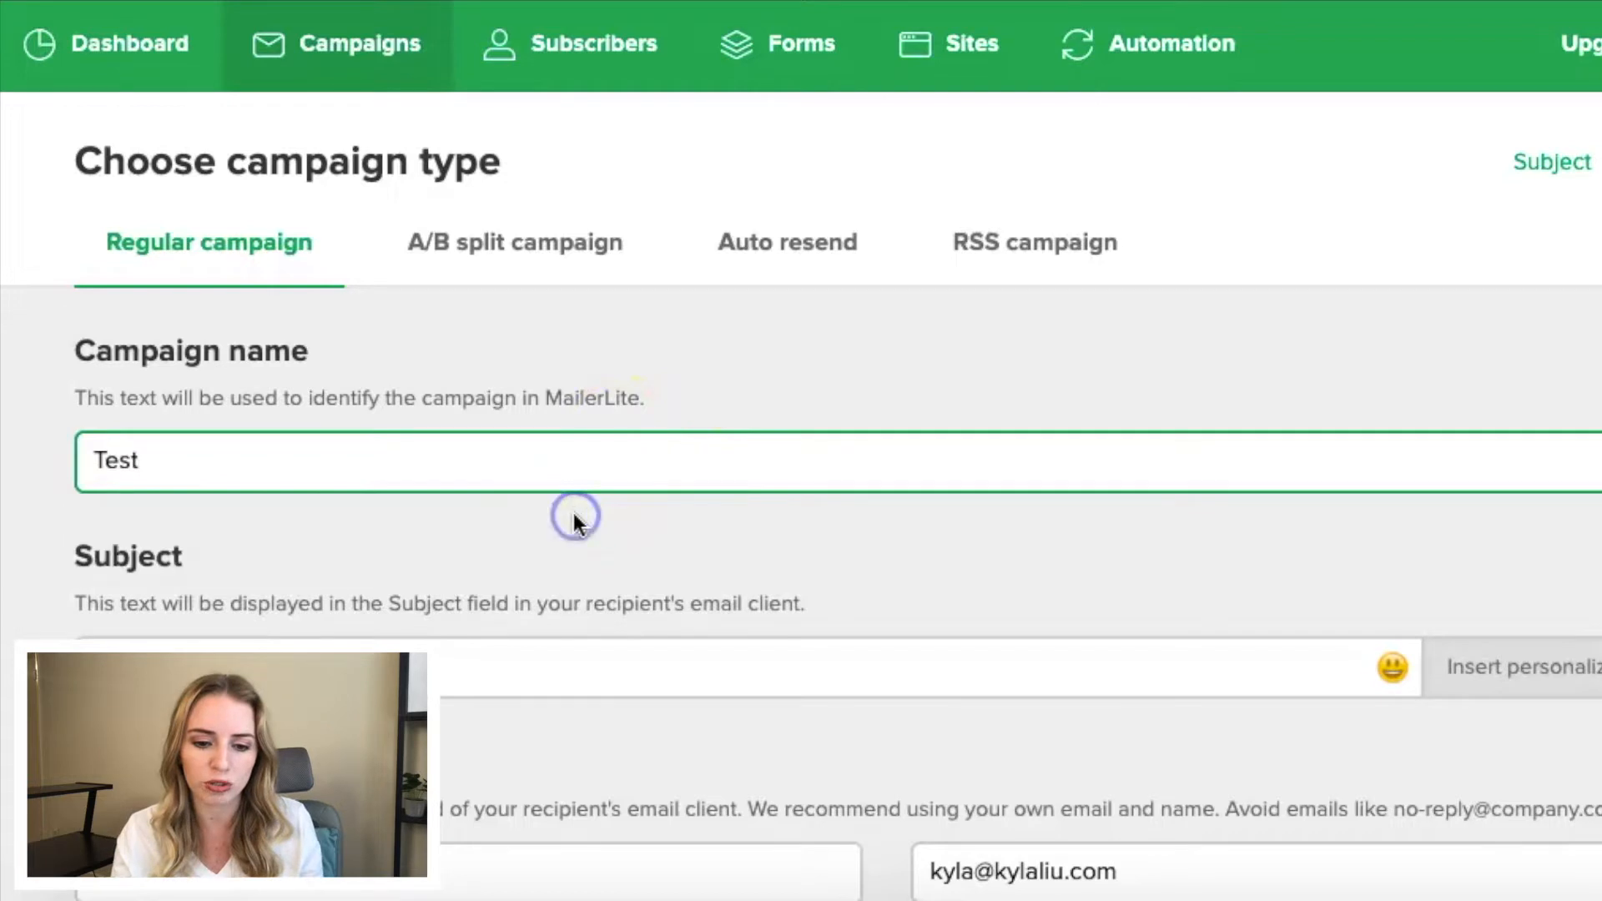
- Set the campaign's subject line to "Special One-Time Discount For My Best Friends!"
{"action": "scroll", "coordinate": [573, 512], "scroll_direction": "down", "scroll_amount": 1}
{"action": "scroll", "coordinate": [573, 513], "scroll_direction": "down", "scroll_amount": 1}
{"action": "left_click", "coordinate": [323, 437]}
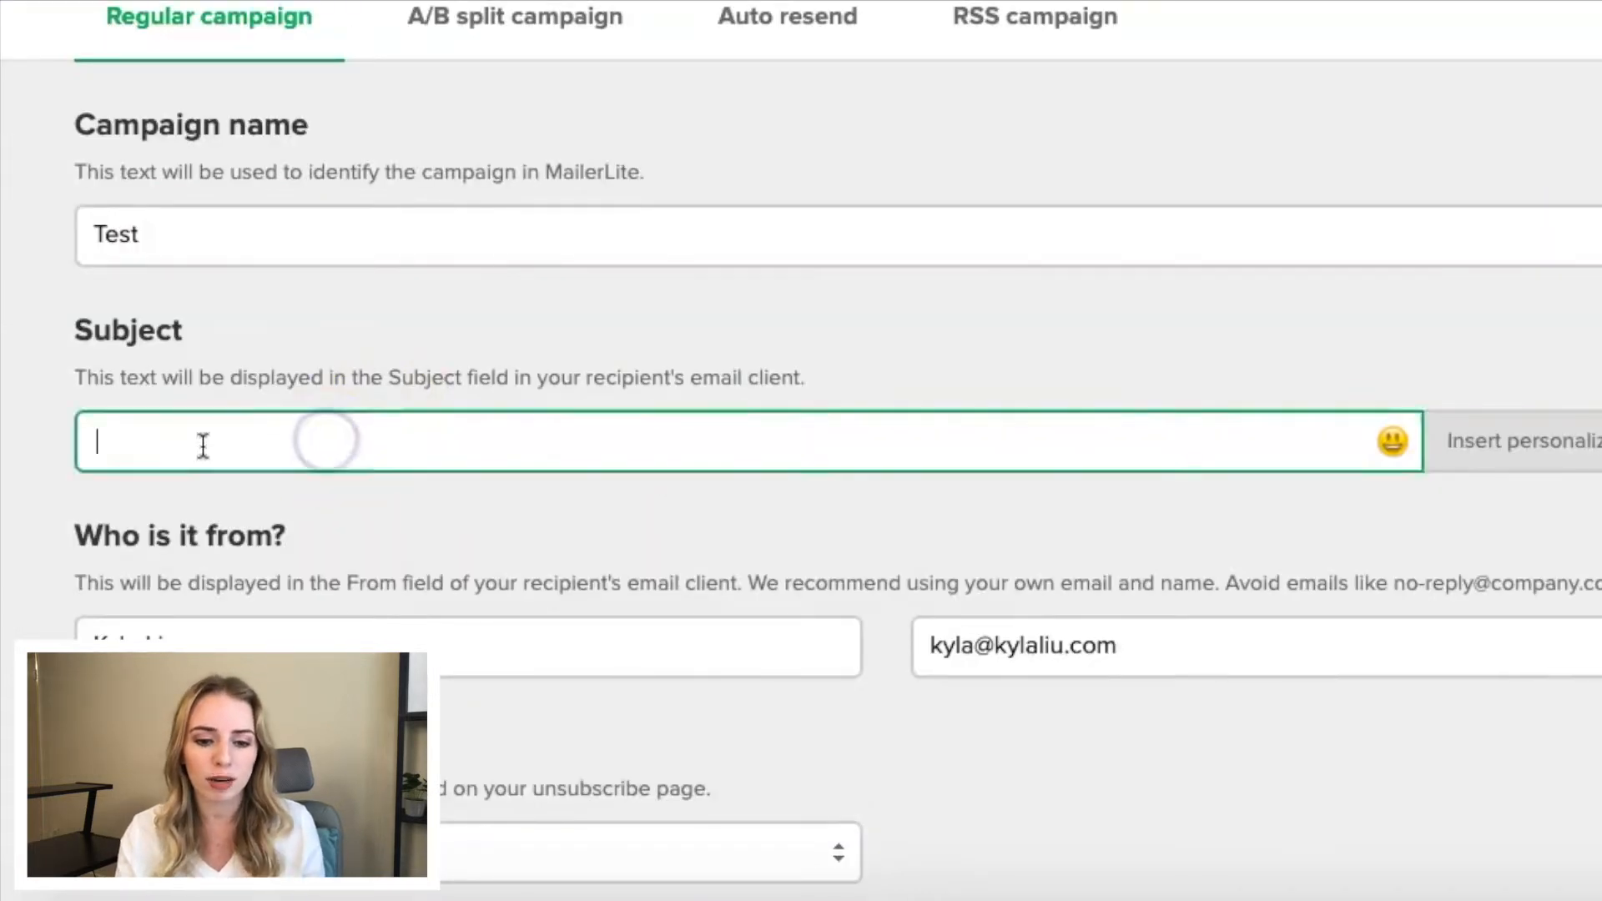
{"action": "type", "text": "Special One-Time Discount For My Best Friends!"}
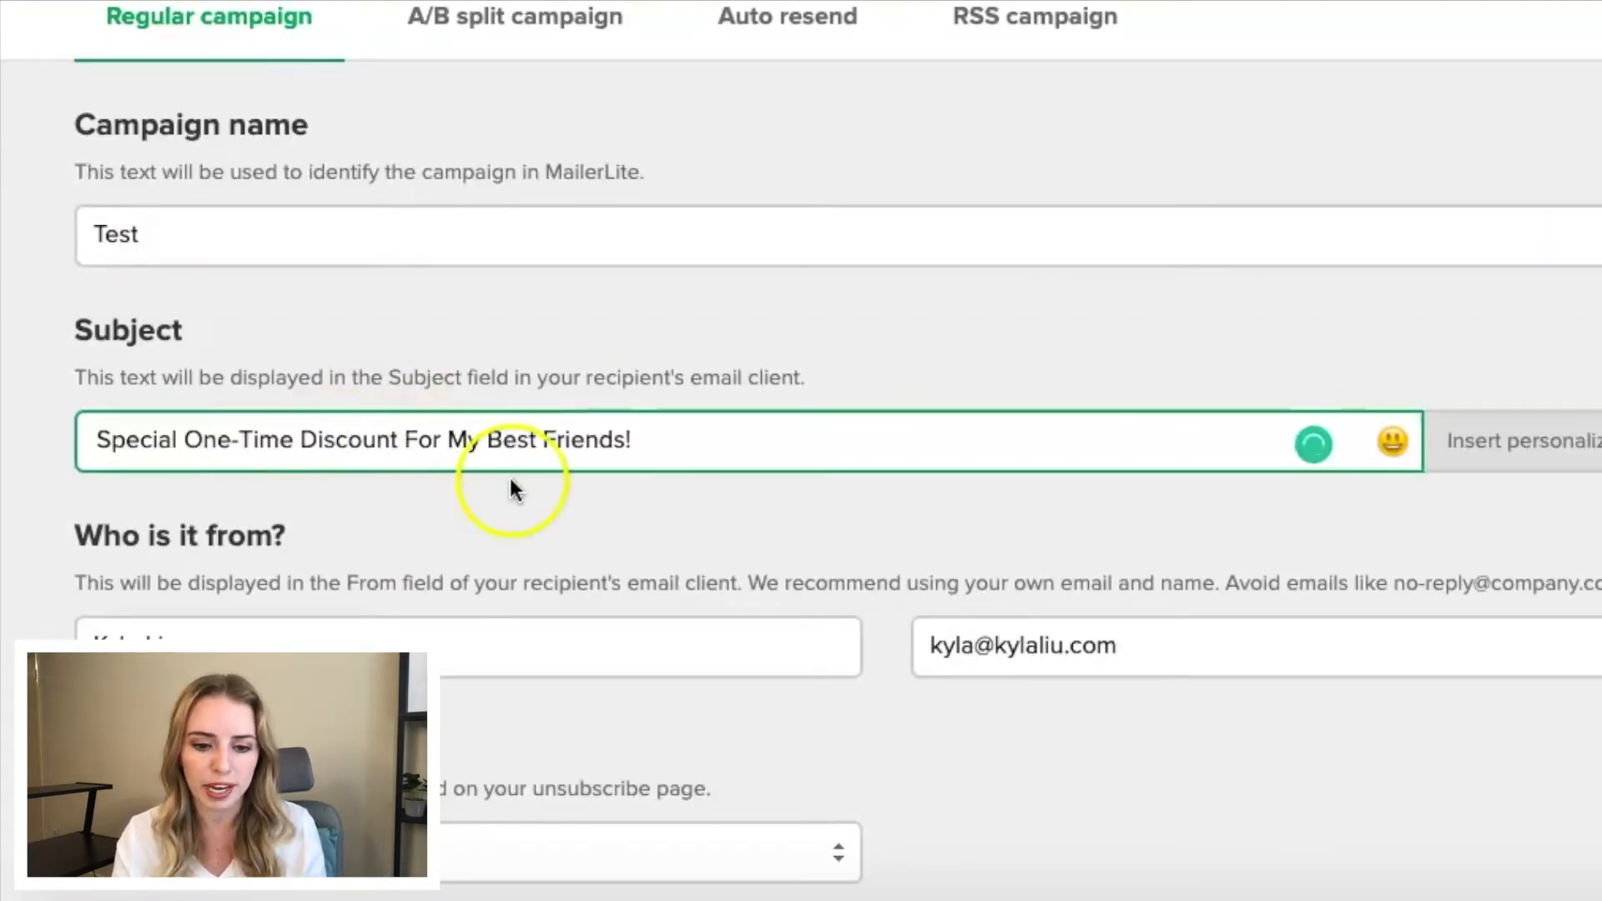
{"action": "left_click", "coordinate": [538, 521]}
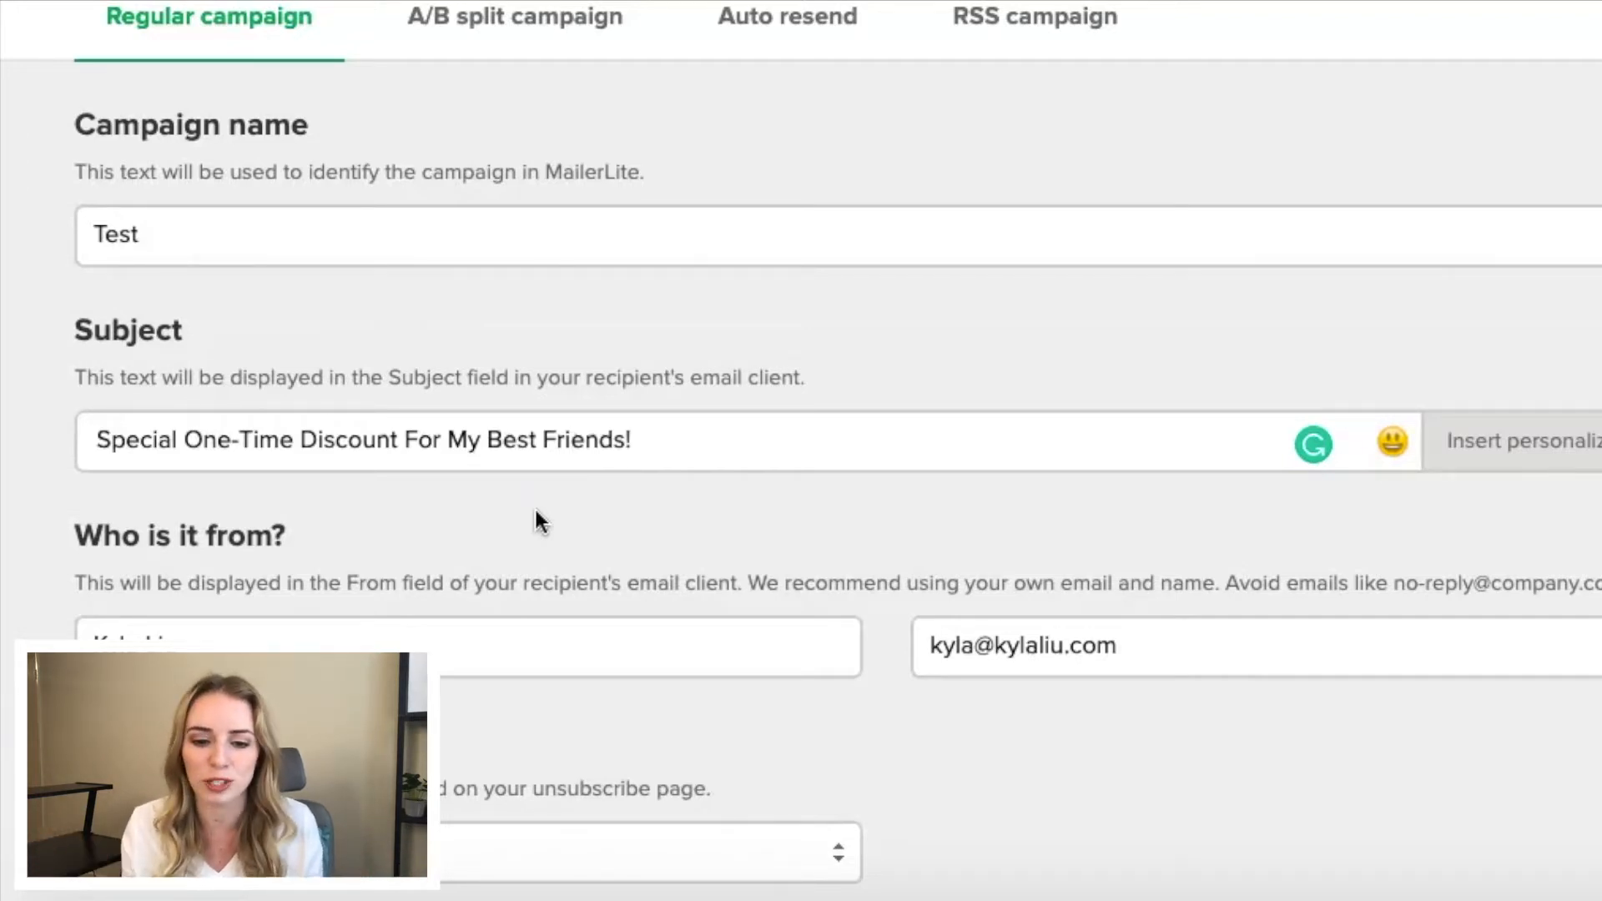
{"action": "scroll", "coordinate": [535, 510], "scroll_direction": "down", "scroll_amount": 2}
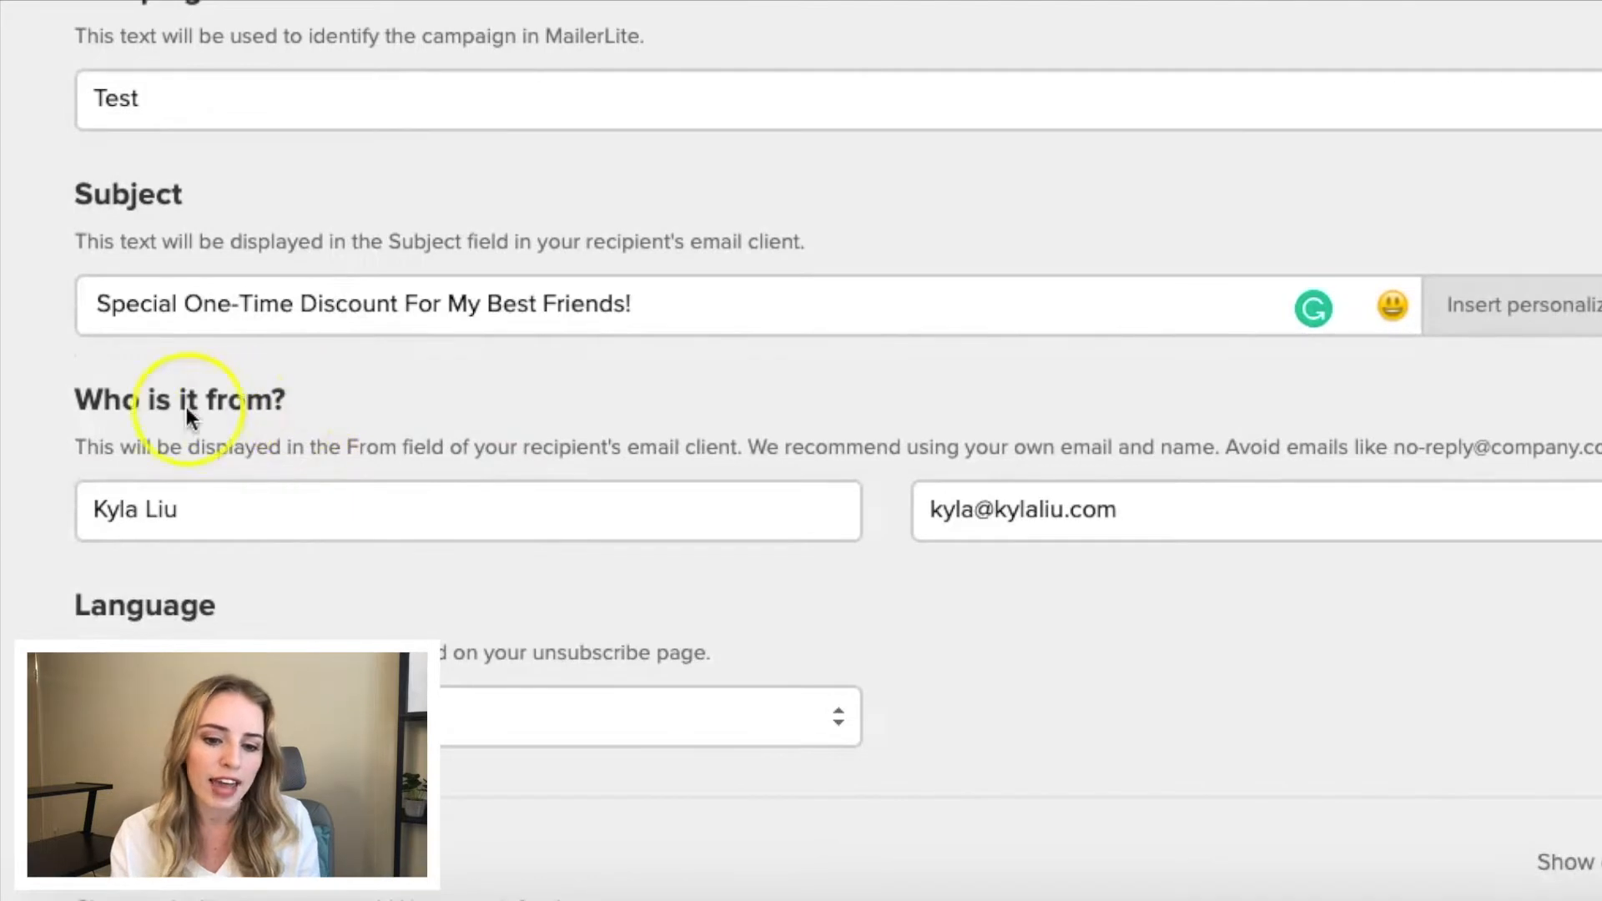
- Keep the existing sender details and English as the campaign language, and continue to the email design stage
{"action": "left_click_drag", "start_coordinate": [73, 401], "coordinate": [343, 394]}
{"action": "left_click", "coordinate": [343, 400]}
{"action": "left_click", "coordinate": [236, 511]}
{"action": "left_click", "coordinate": [984, 489]}
{"action": "scroll", "coordinate": [987, 484], "scroll_direction": "down", "scroll_amount": 3}
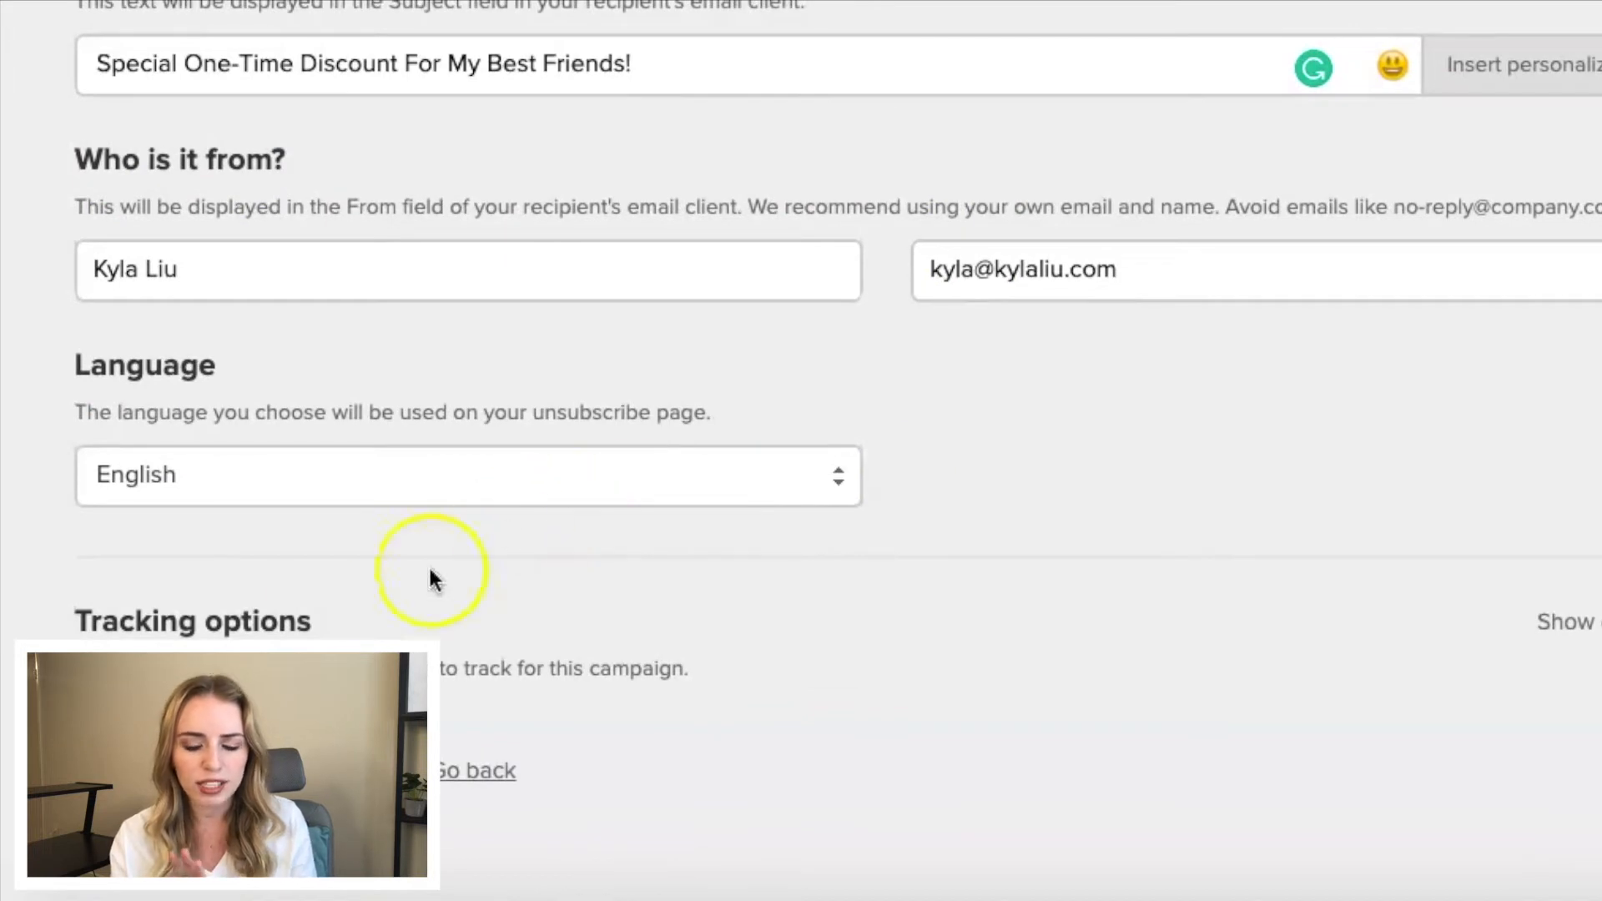
{"action": "left_click", "coordinate": [242, 770]}
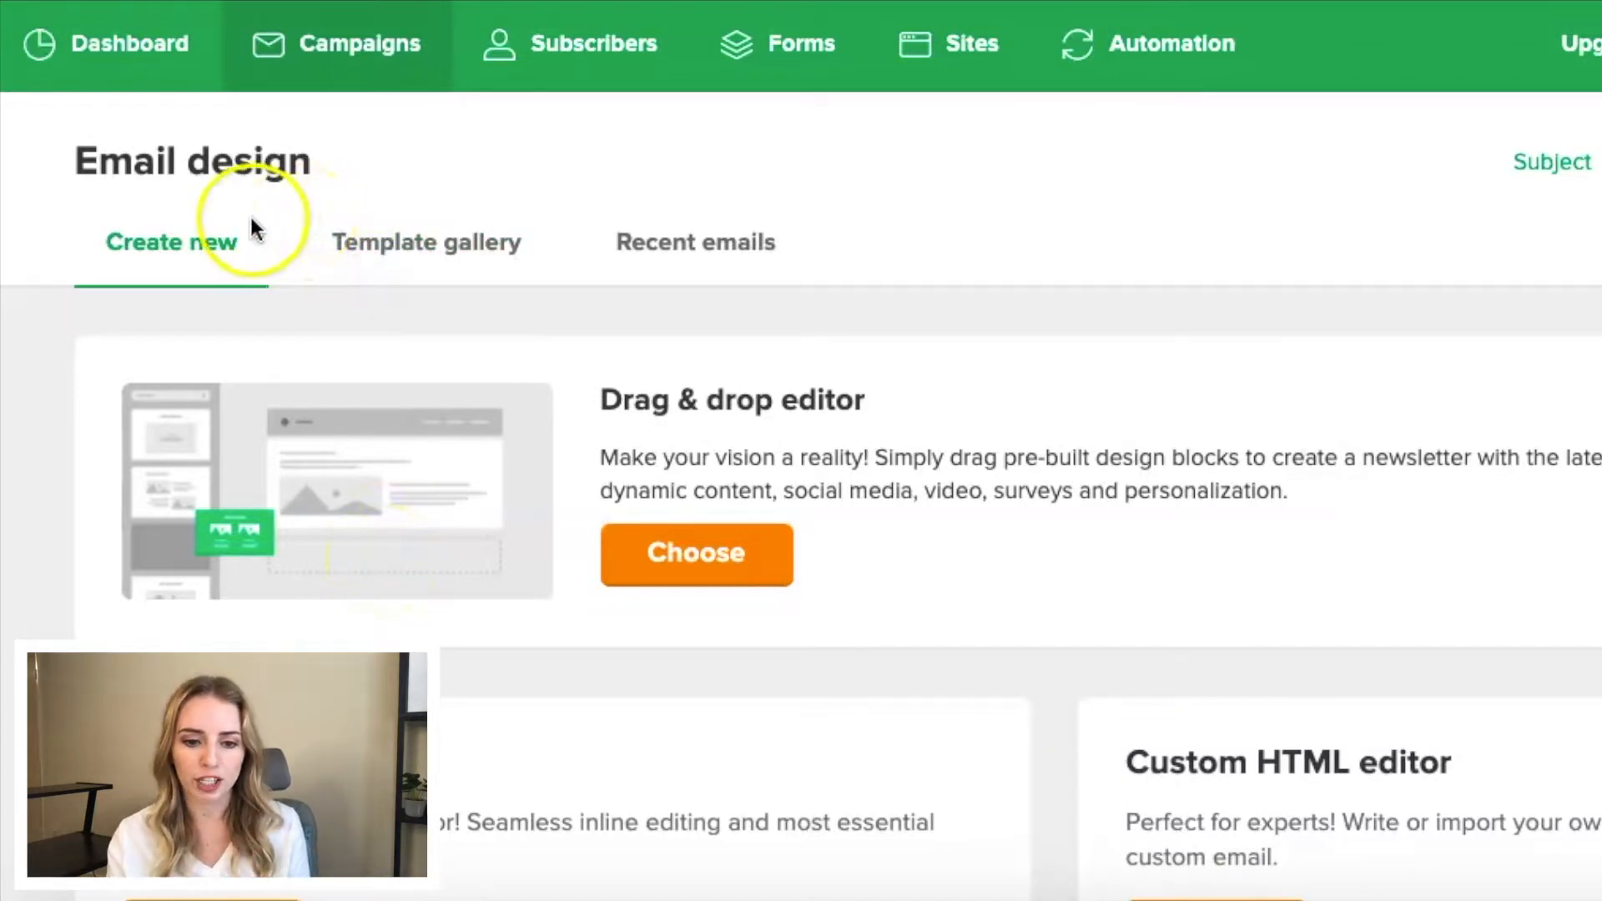
- Open the template gallery and look through its categories and designs with all templates showing
{"action": "left_click", "coordinate": [432, 261]}
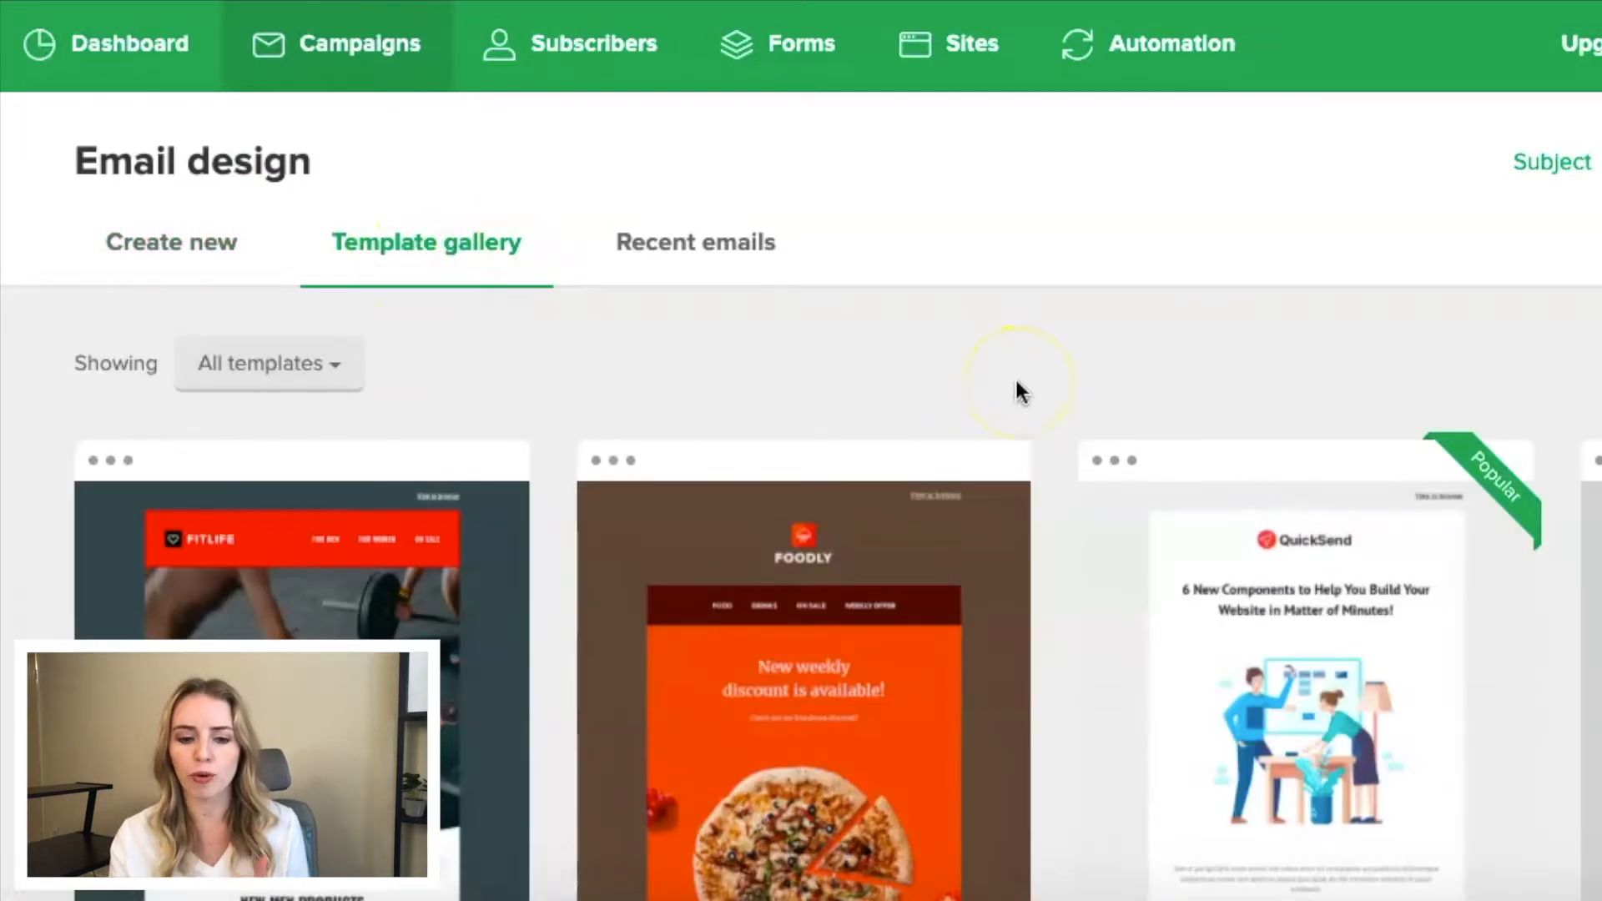
{"action": "left_click", "coordinate": [299, 367]}
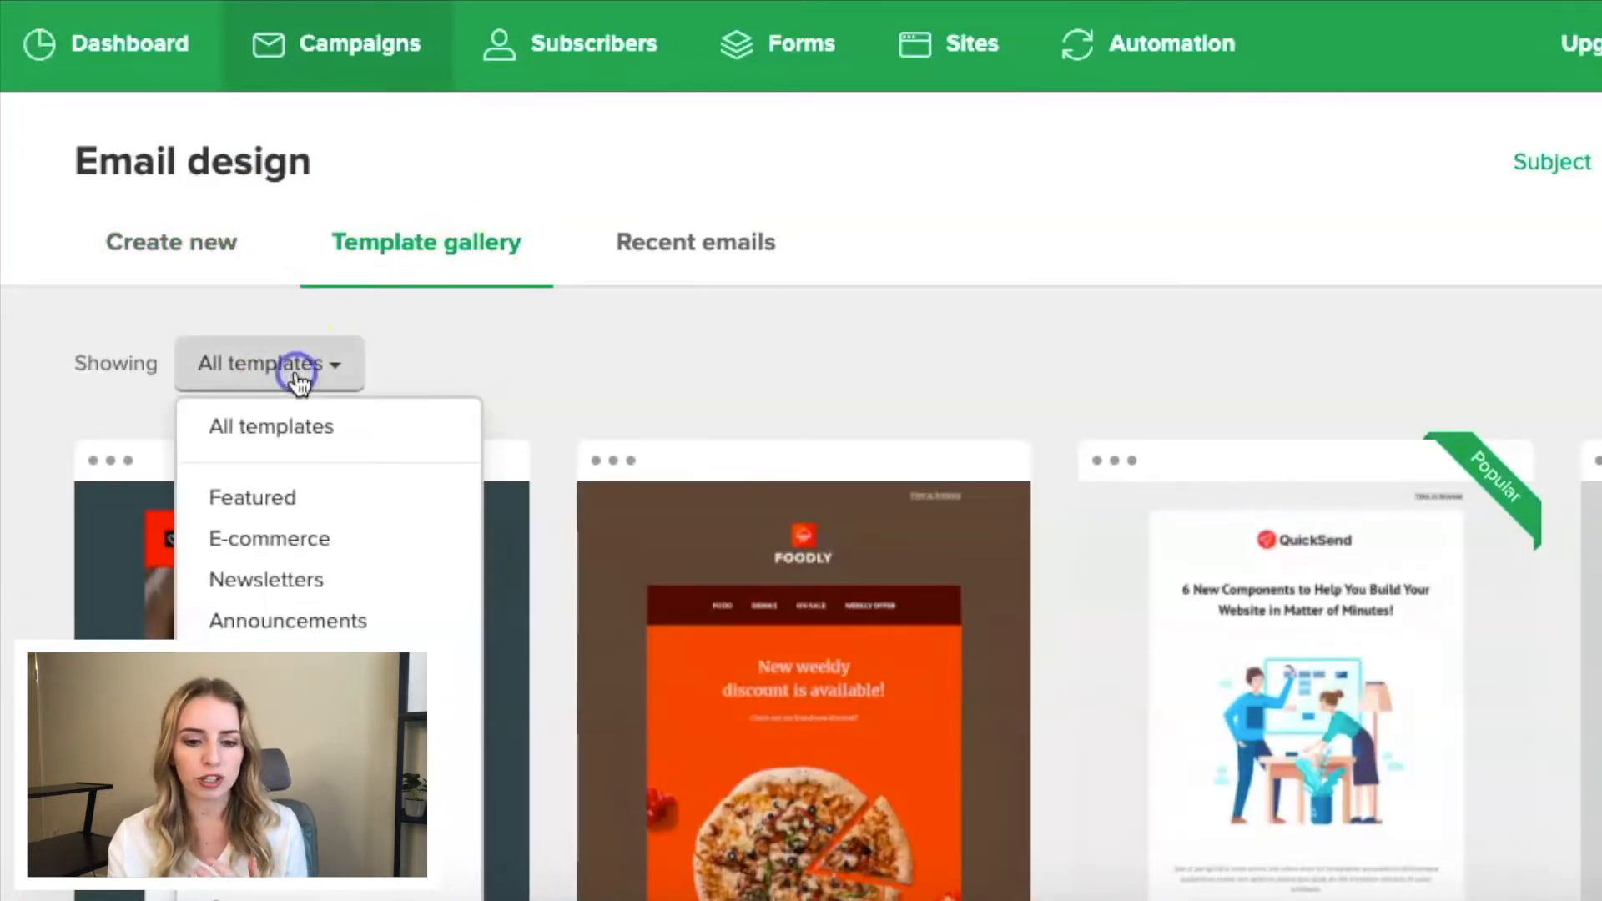
{"action": "left_click", "coordinate": [501, 367]}
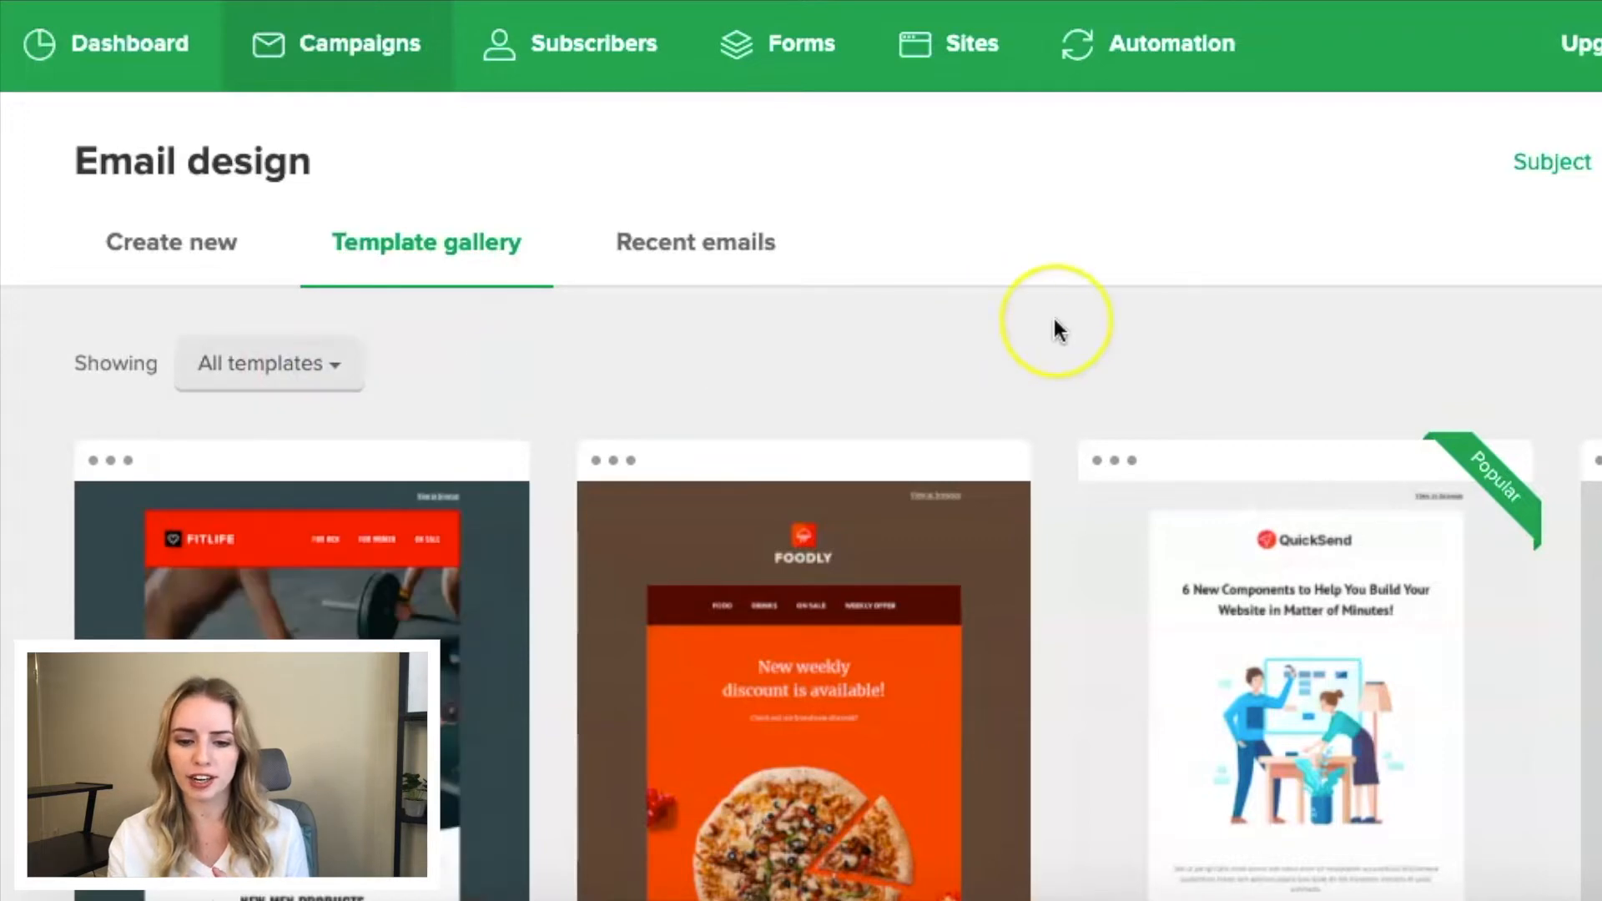
{"action": "scroll", "coordinate": [1054, 329], "scroll_direction": "down", "scroll_amount": 10}
{"action": "scroll", "coordinate": [1054, 329], "scroll_direction": "down", "scroll_amount": 3}
- Preview the Gift Voucher template and use it for the campaign email
{"action": "mouse_move", "coordinate": [1179, 443]}
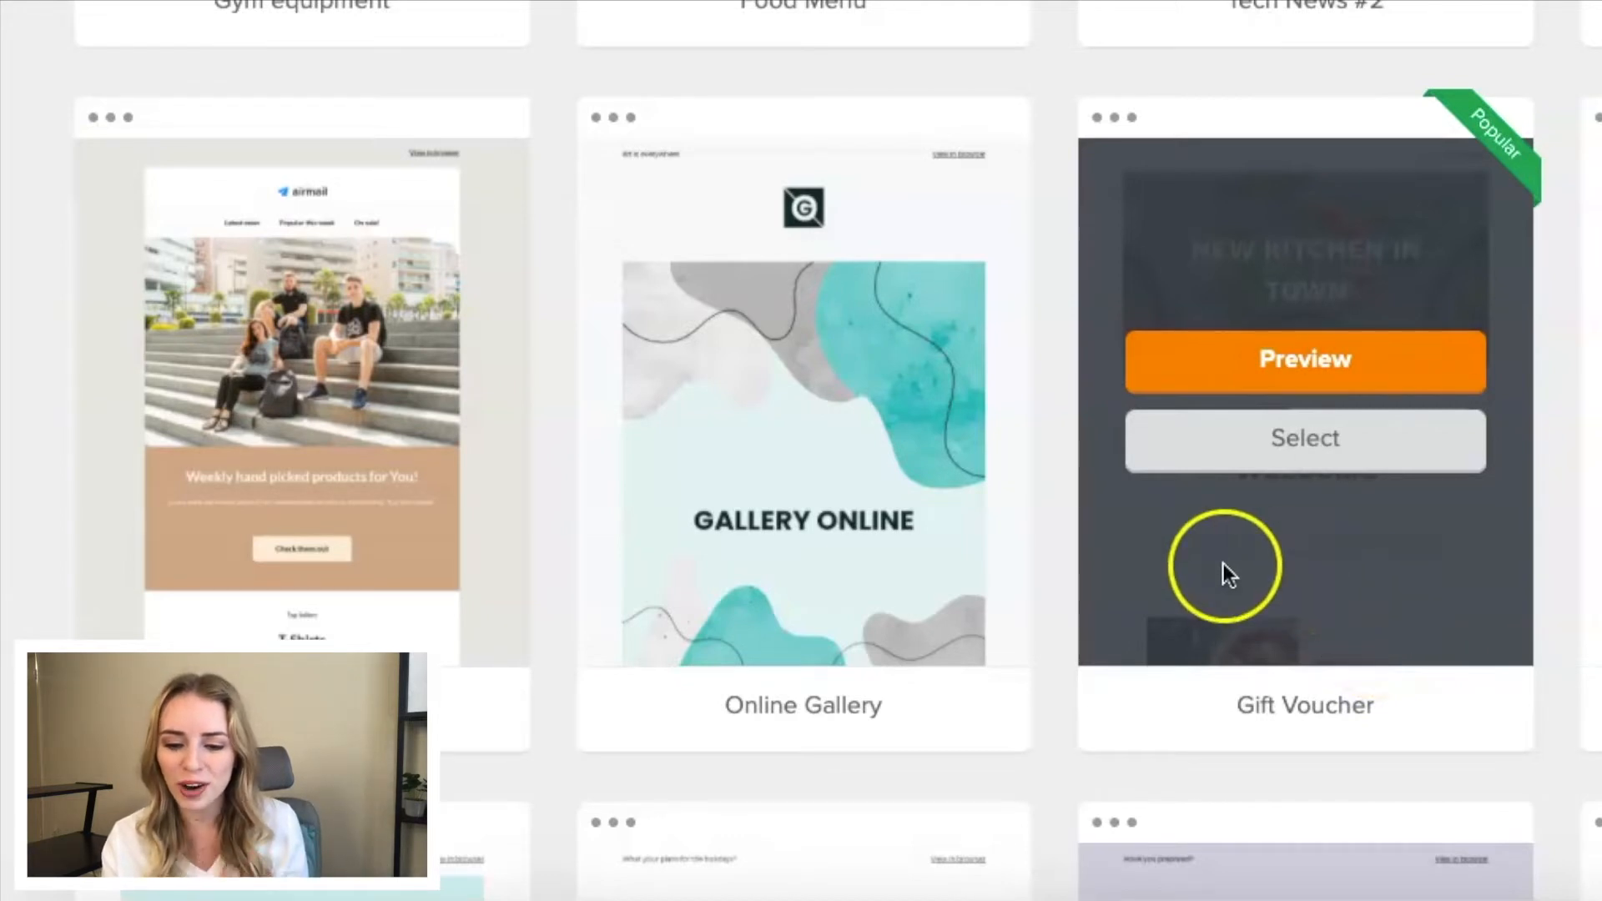
{"action": "mouse_move", "coordinate": [1312, 579]}
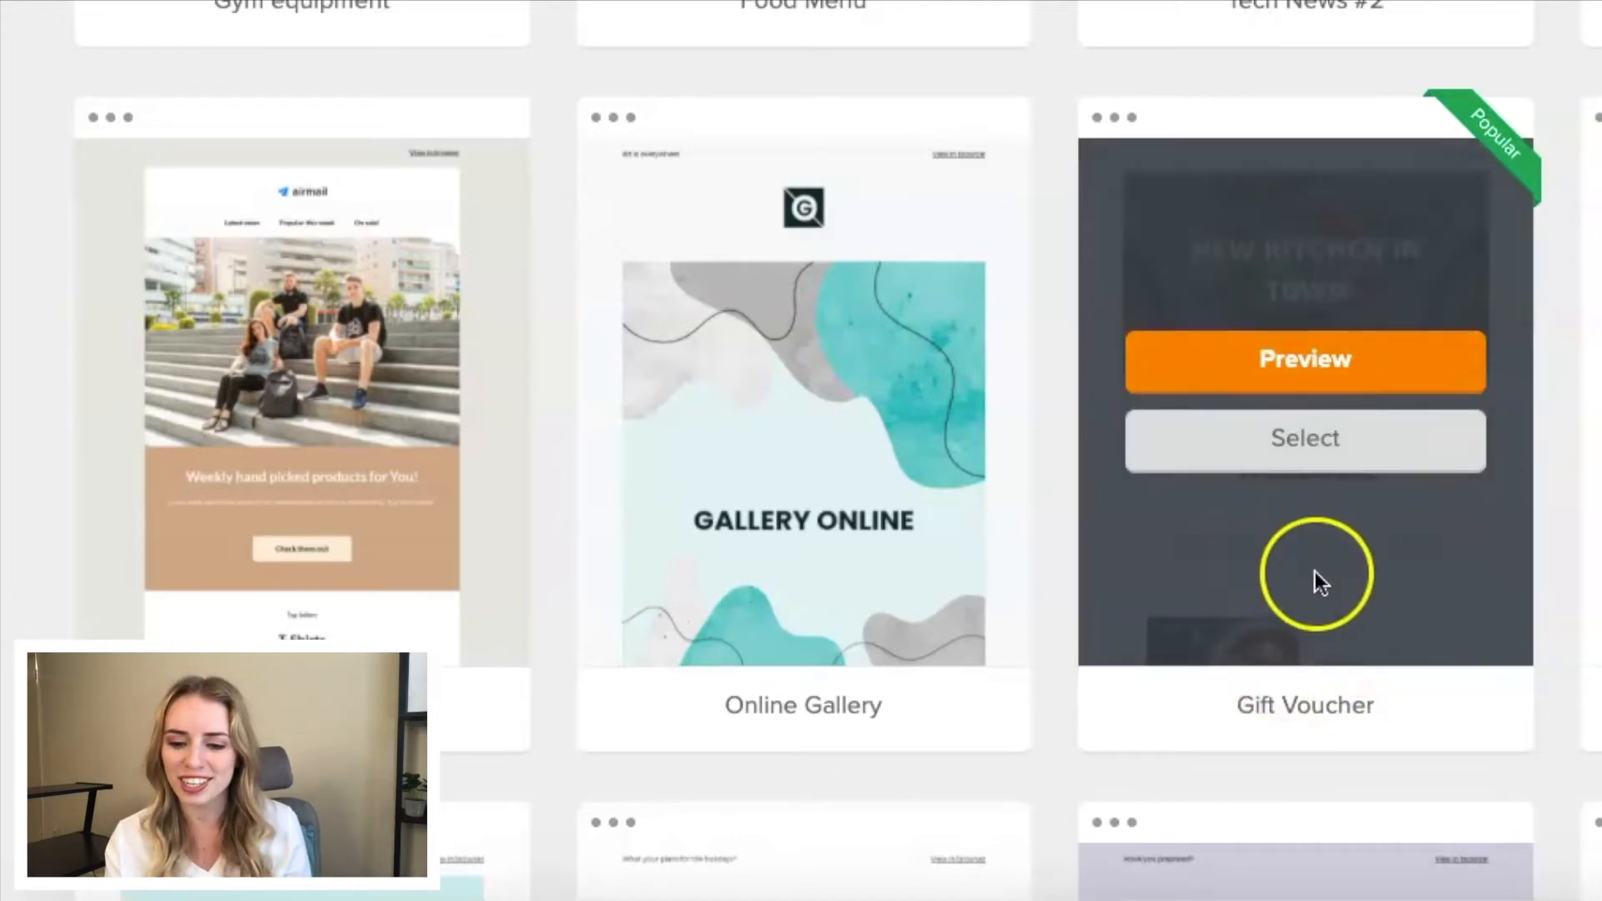
{"action": "left_click", "coordinate": [1316, 352]}
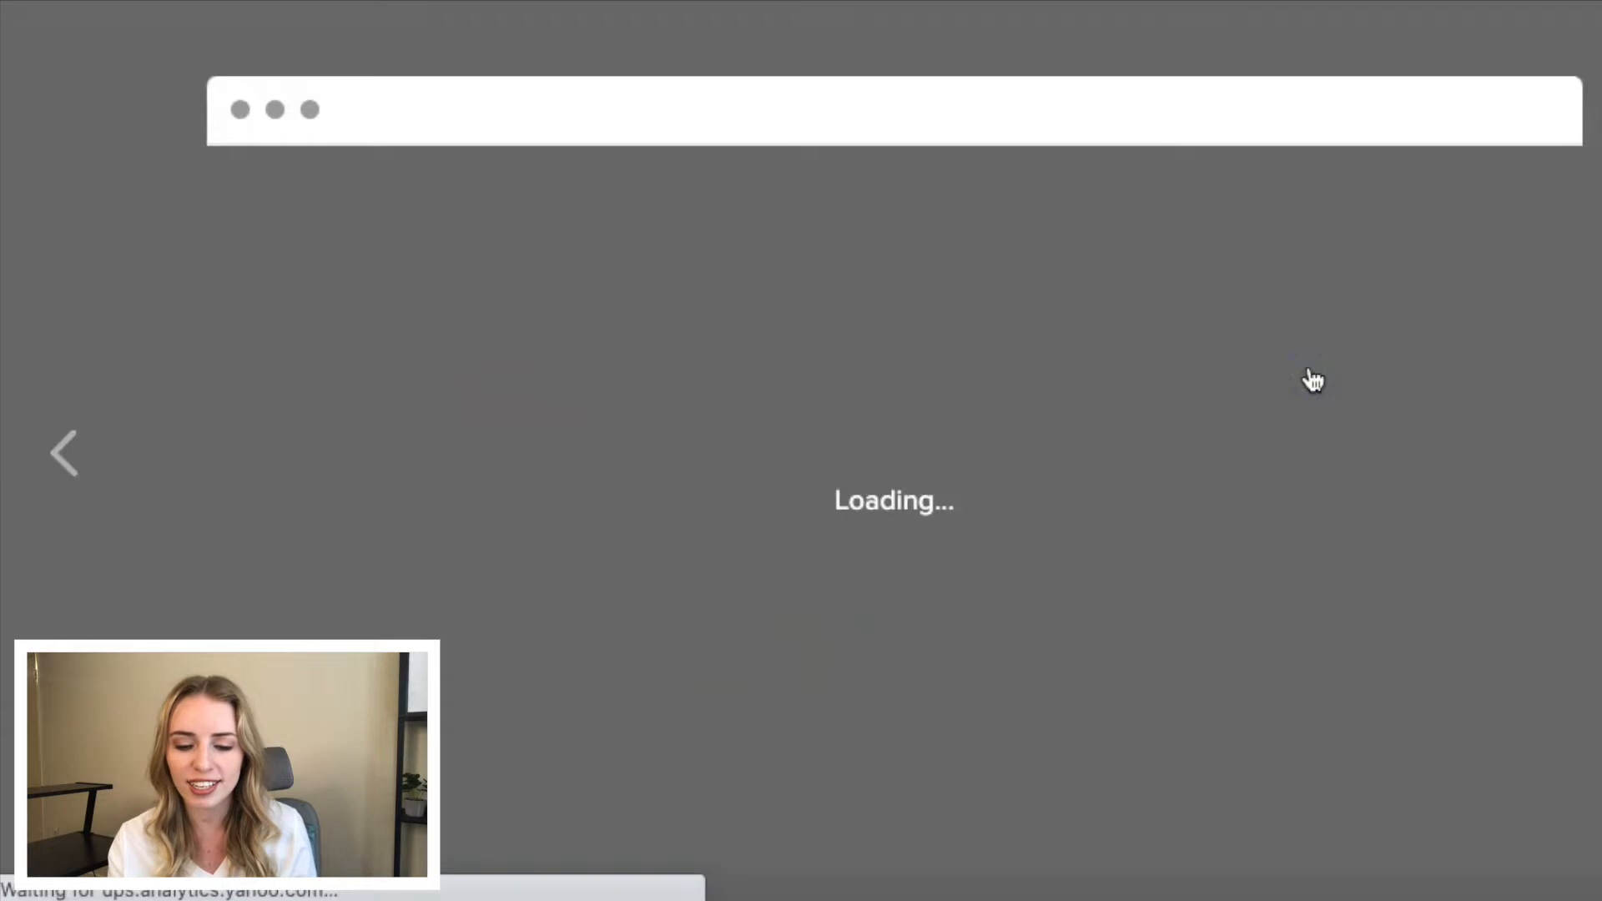
{"action": "scroll", "coordinate": [795, 377], "scroll_direction": "down", "scroll_amount": 3}
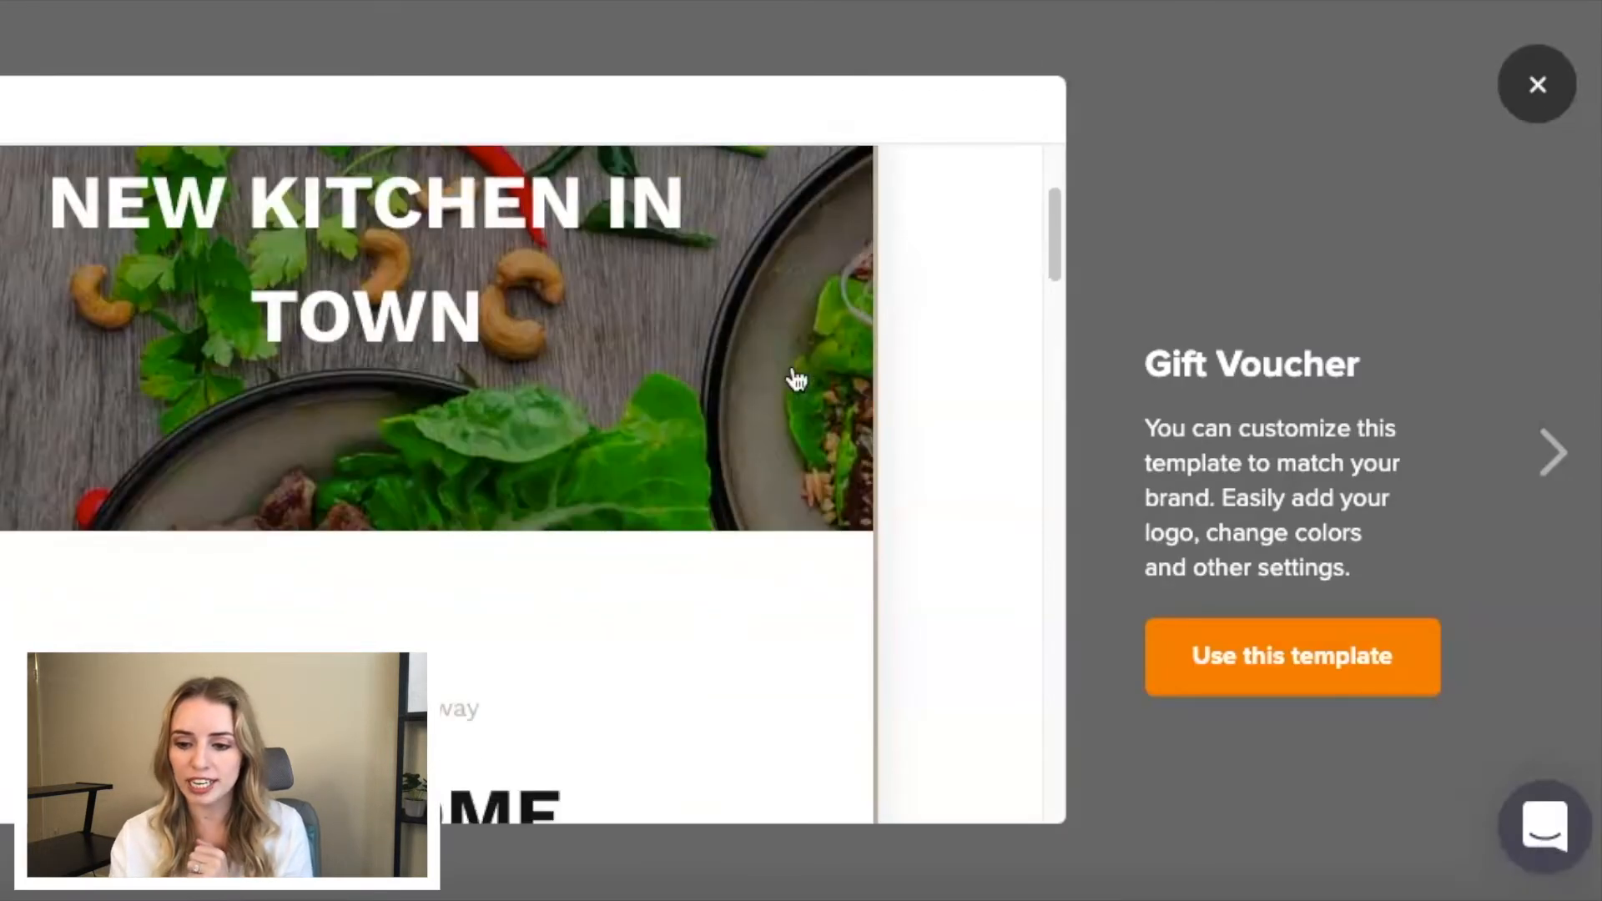
{"action": "left_click", "coordinate": [1243, 689]}
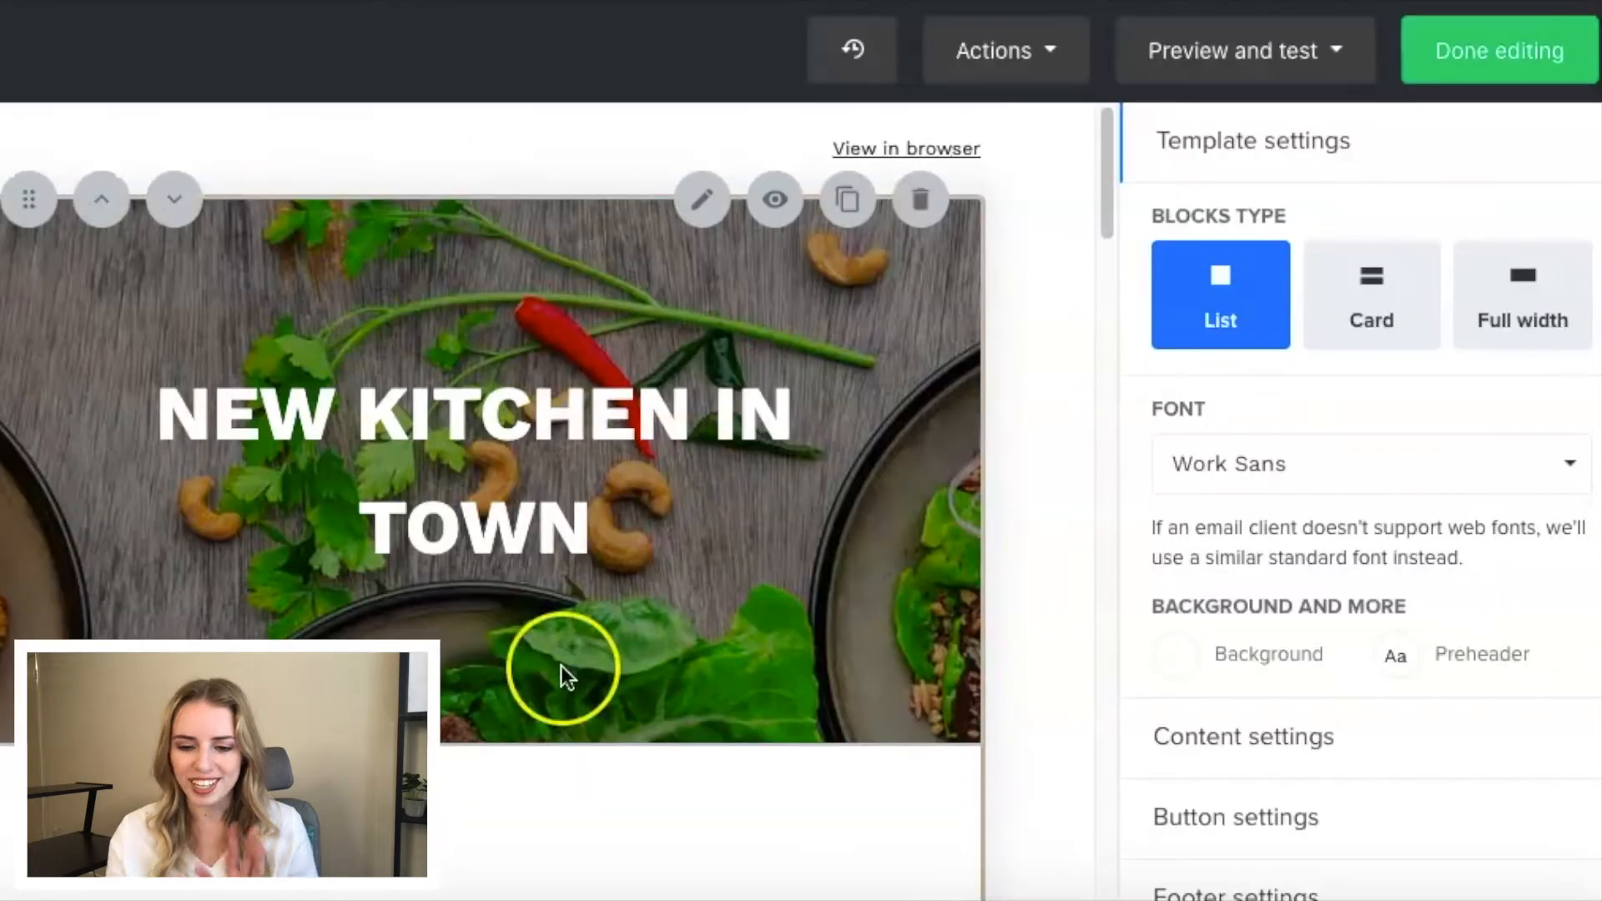
- Replace the airmail logo at the head of the email with the circular logo stored in the file manager
{"action": "scroll", "coordinate": [562, 665], "scroll_direction": "down", "scroll_amount": 3}
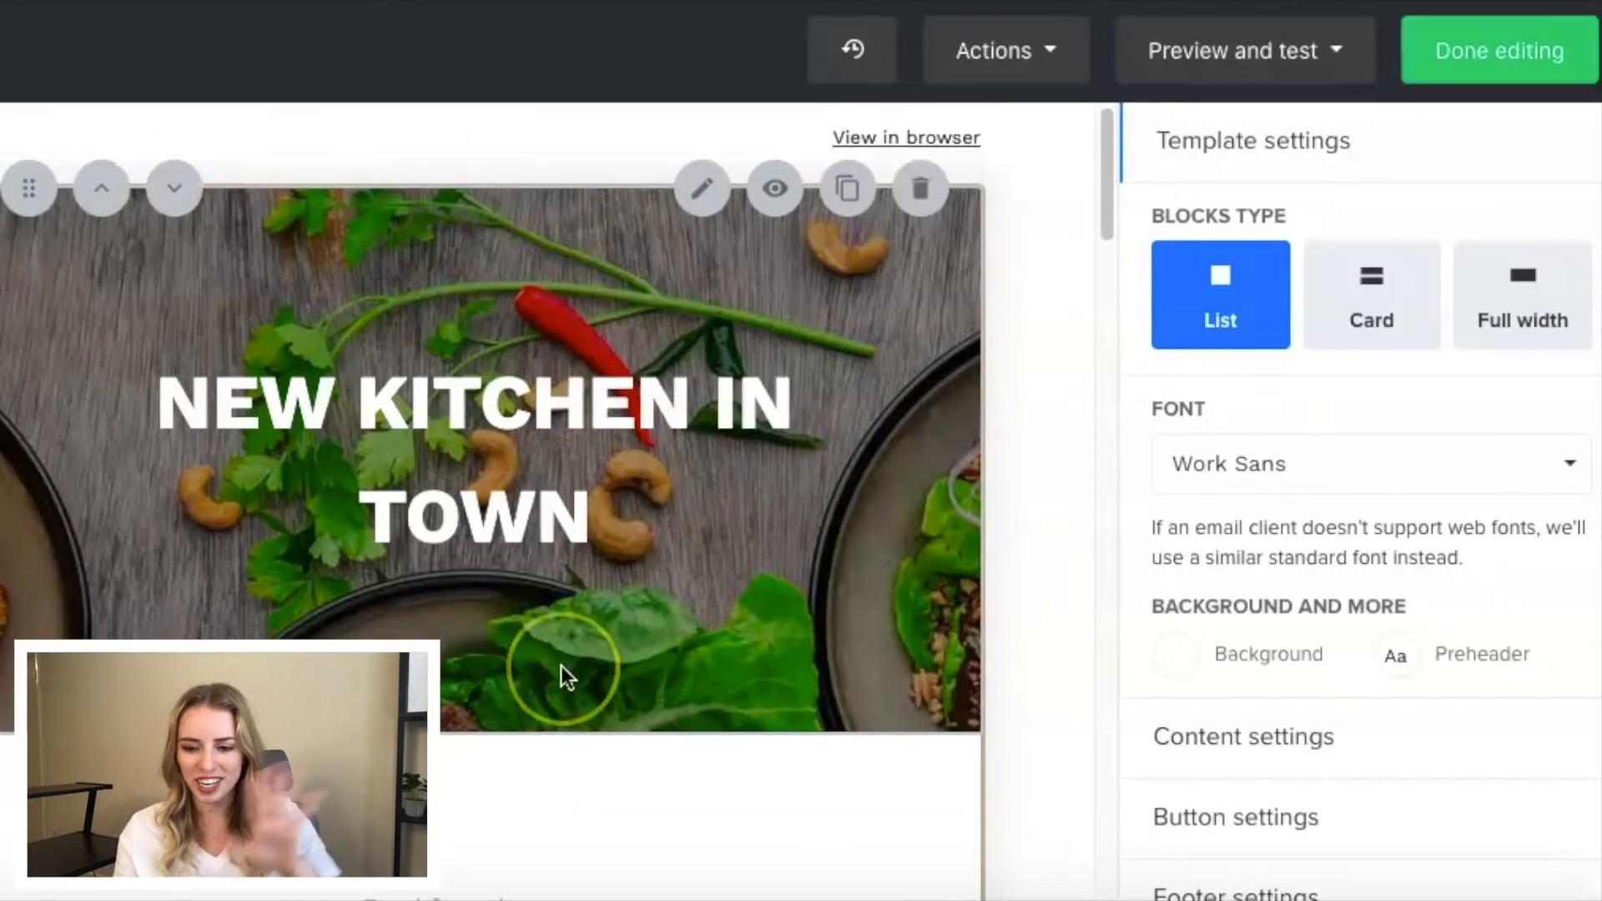
{"action": "scroll", "coordinate": [559, 663], "scroll_direction": "up", "scroll_amount": 3}
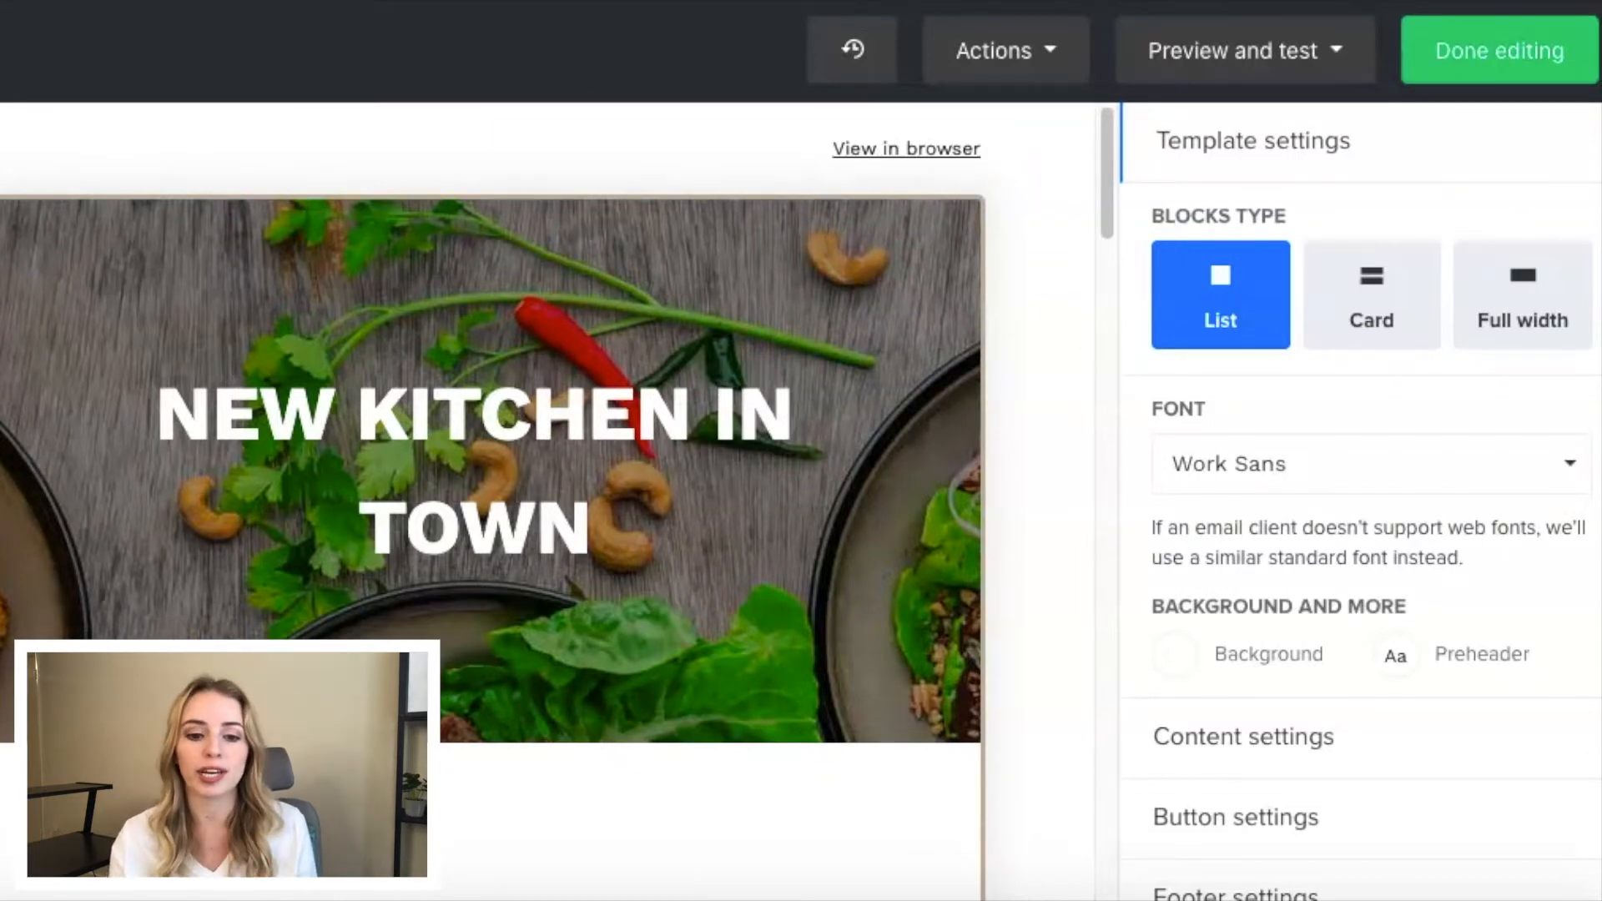
{"action": "scroll", "coordinate": [518, 209], "scroll_direction": "up", "scroll_amount": 2}
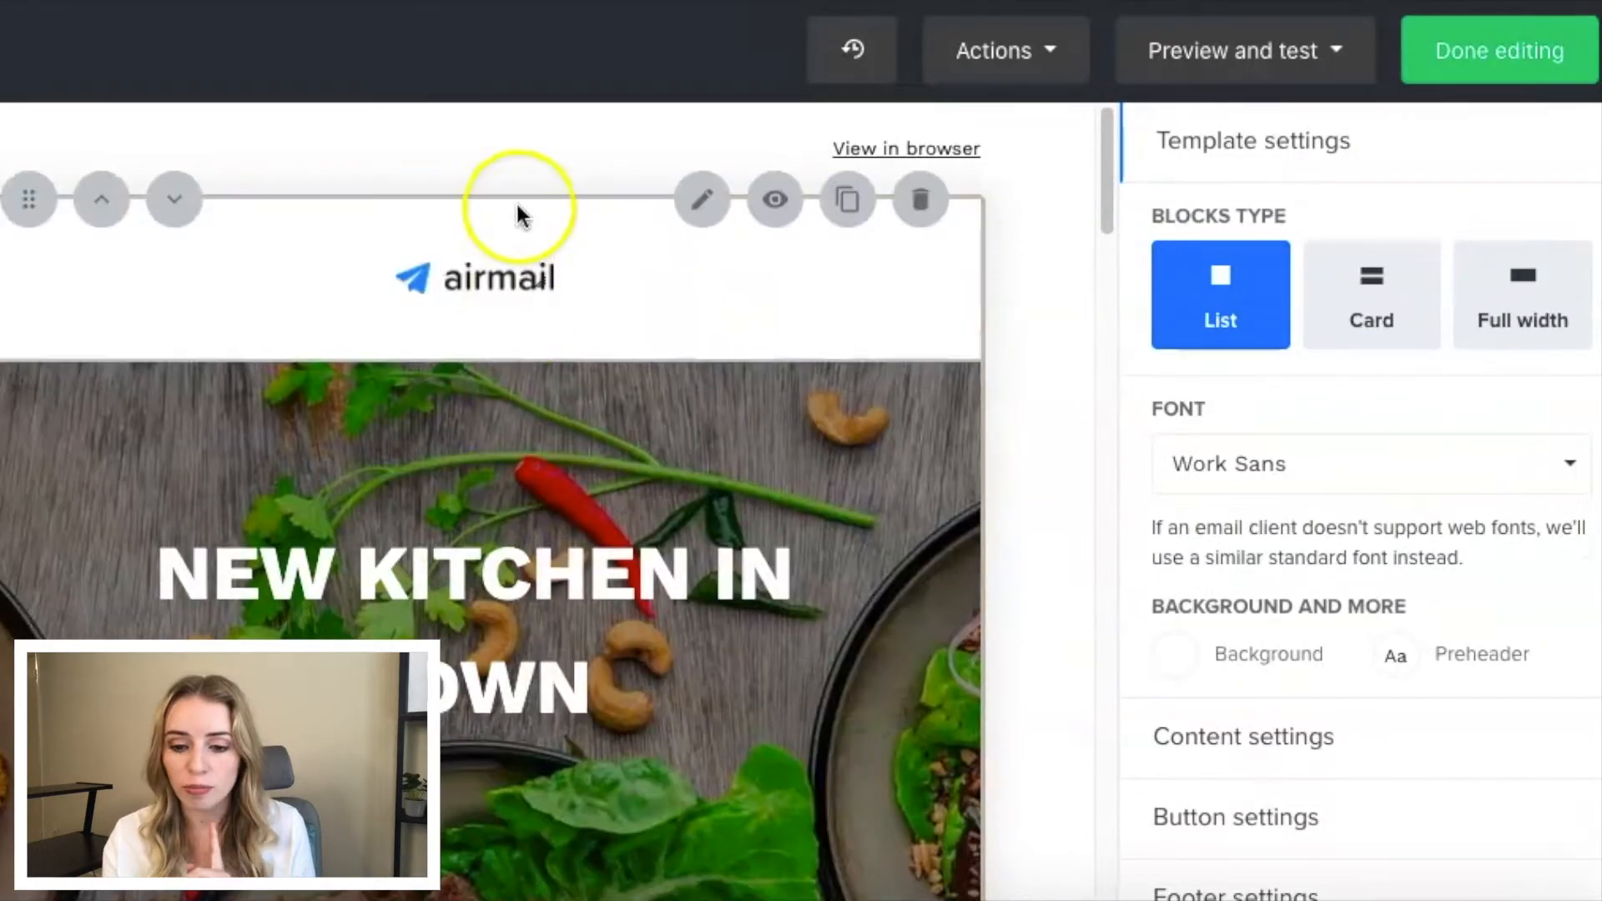
{"action": "left_click", "coordinate": [703, 201]}
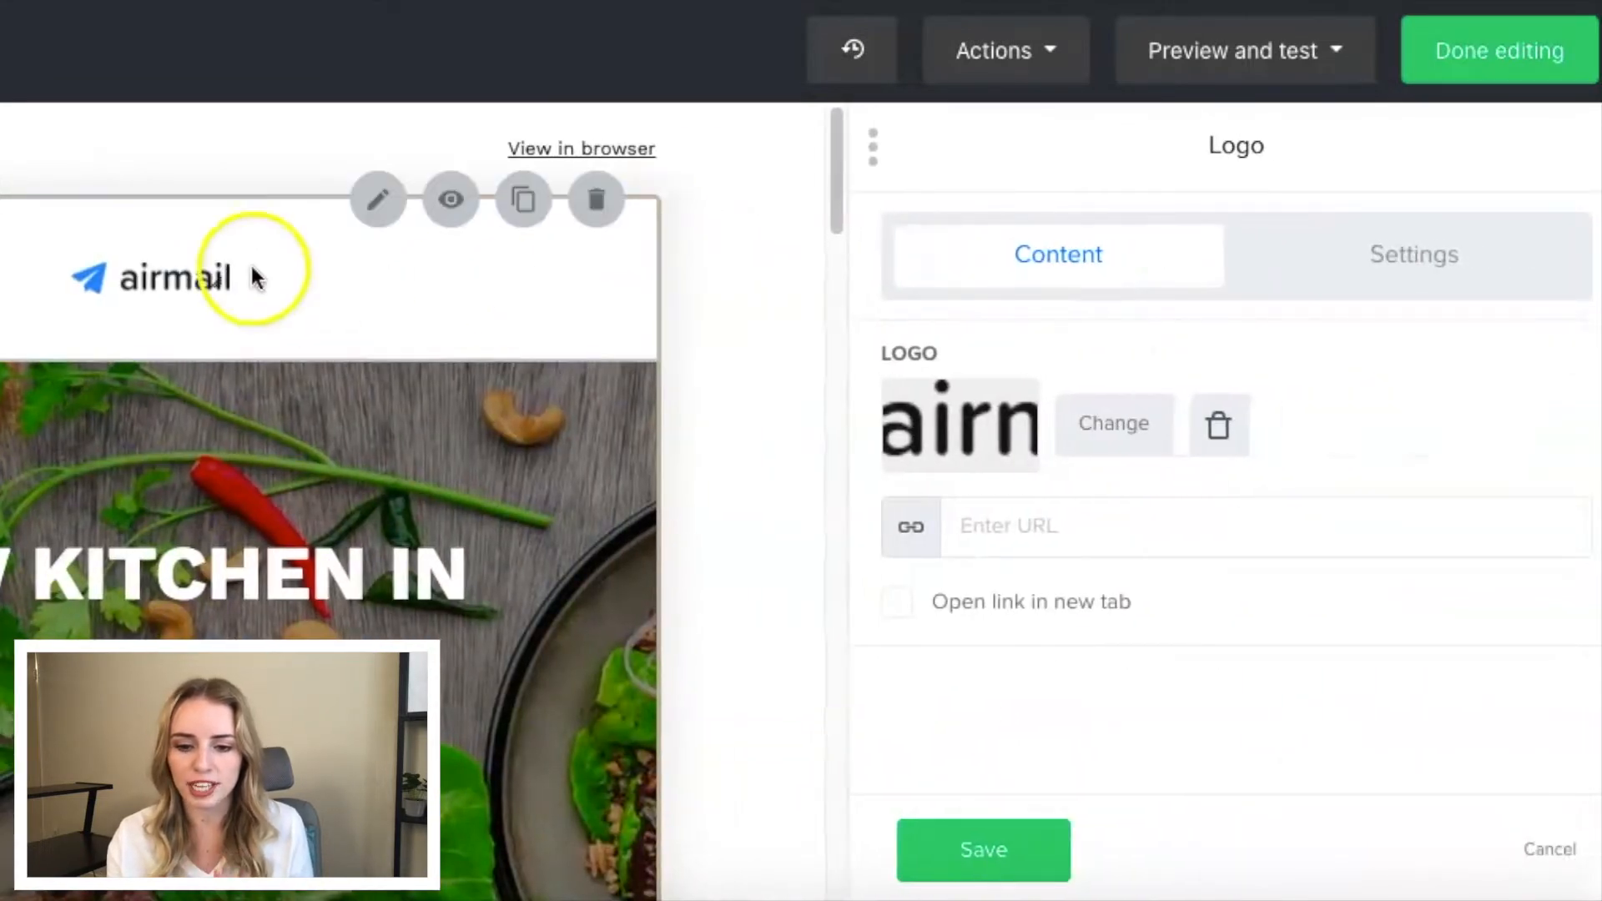
{"action": "left_click", "coordinate": [1120, 425]}
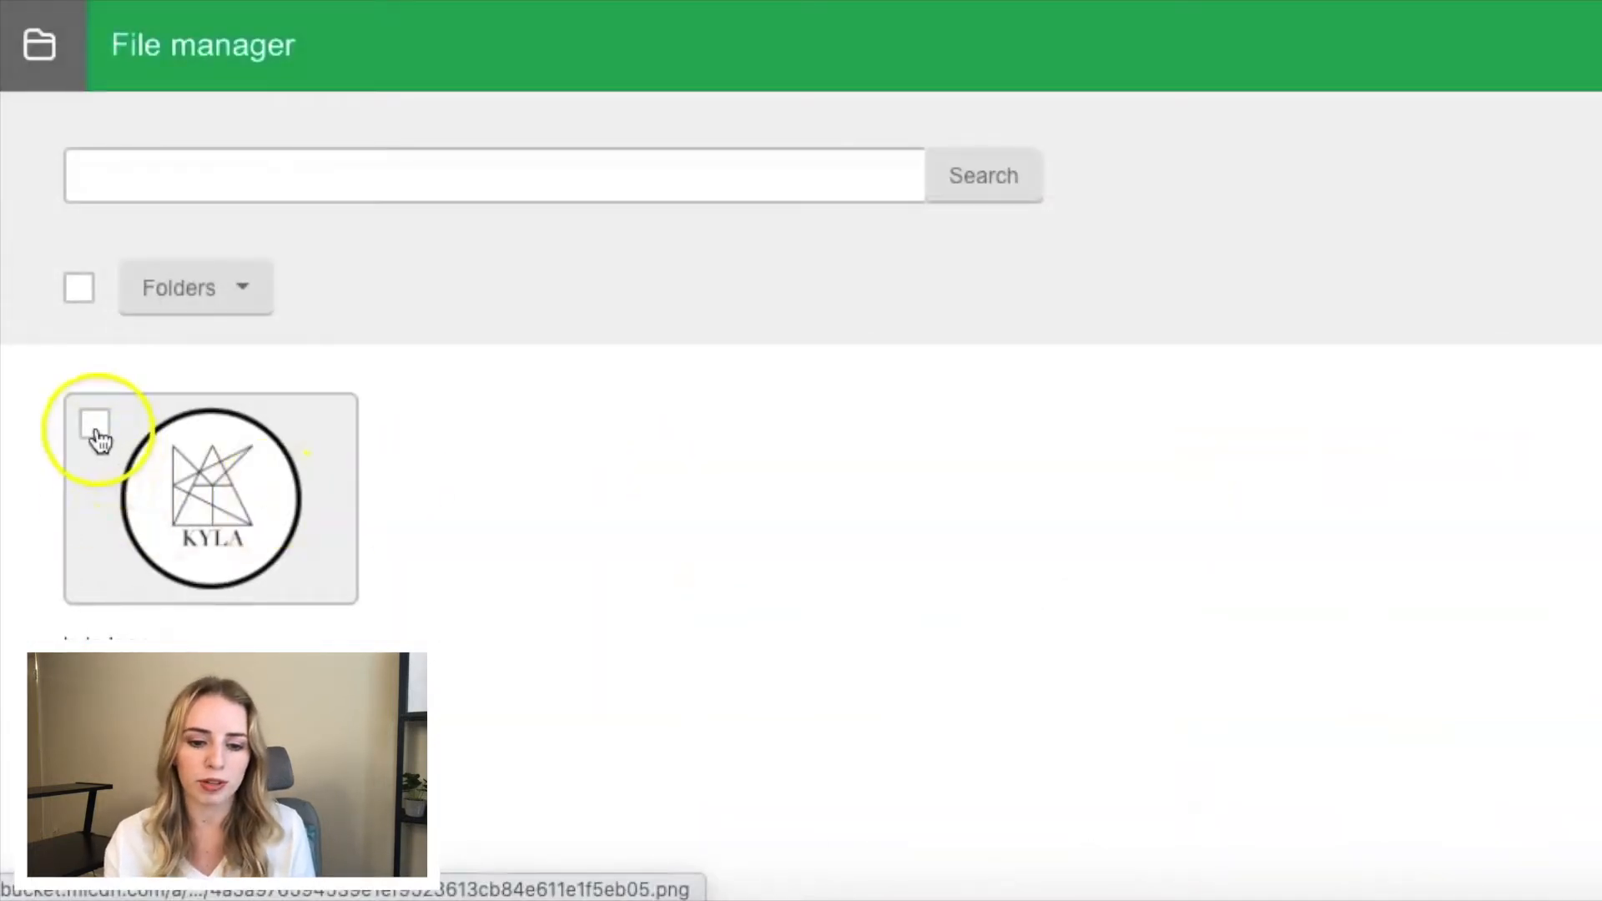
{"action": "left_click", "coordinate": [95, 423]}
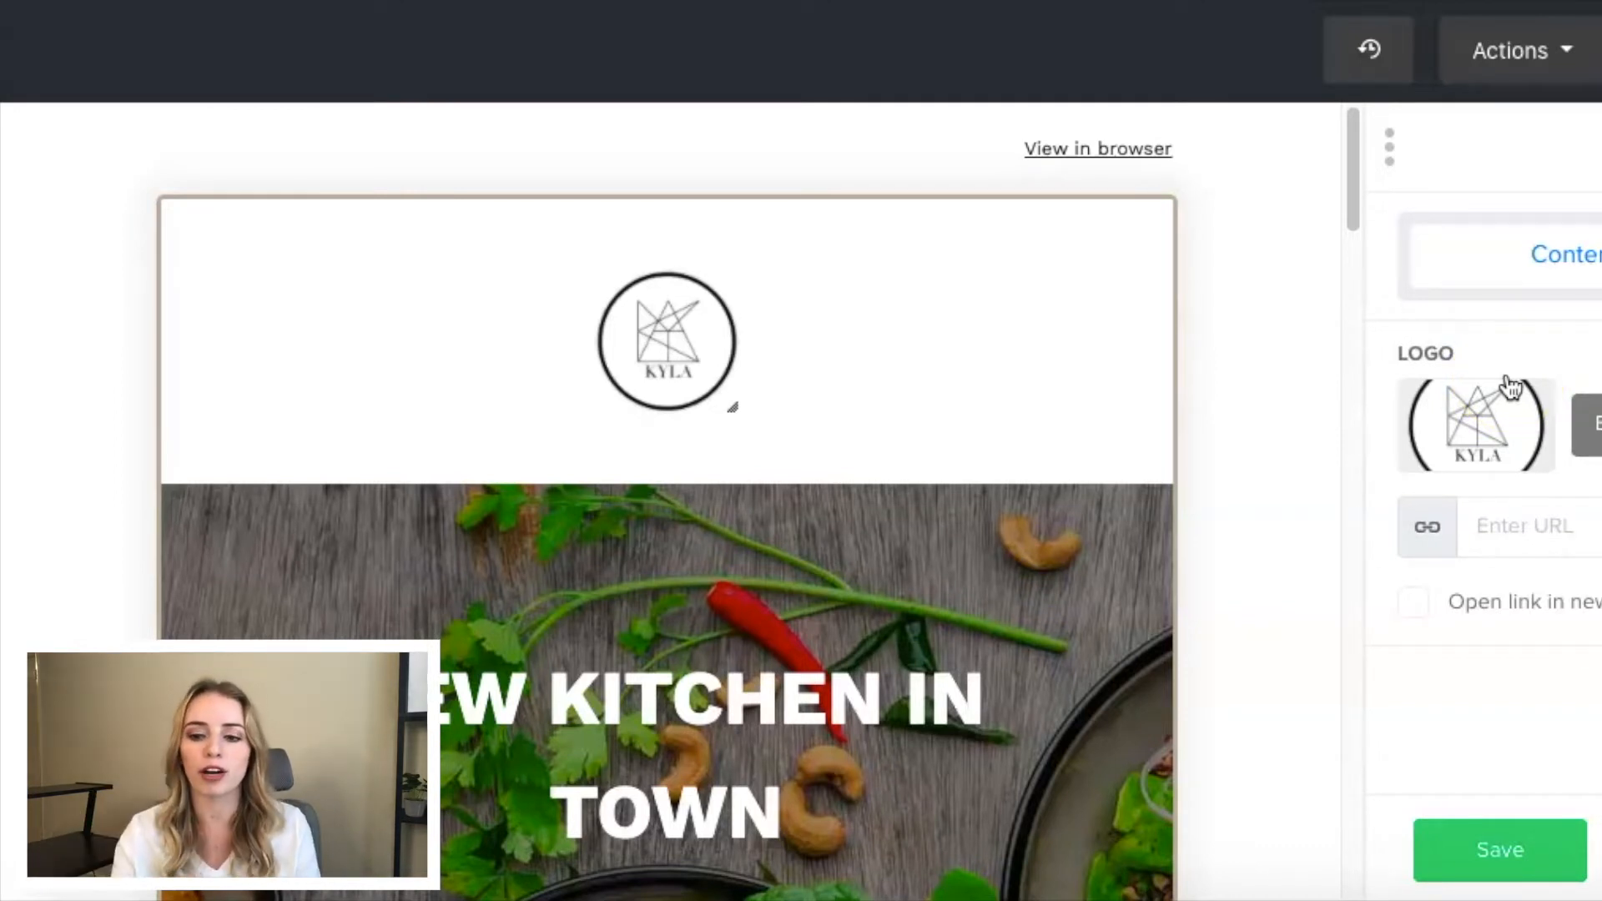
- Reduce the logo block's top and bottom padding and save the block
{"action": "left_click", "coordinate": [1356, 261]}
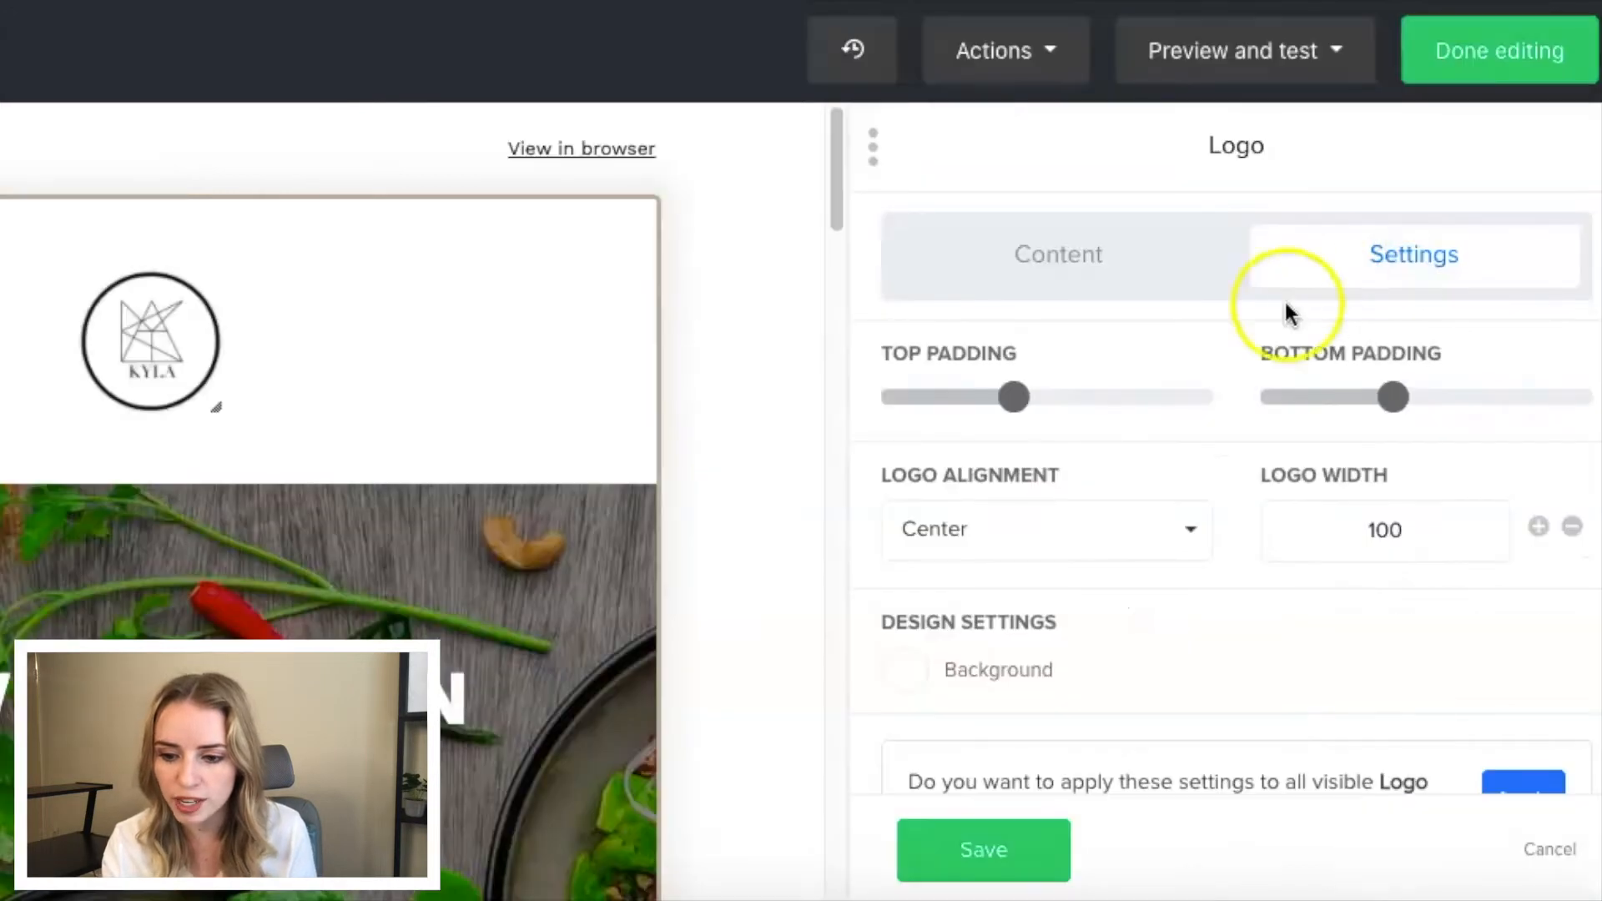
{"action": "left_click_drag", "start_coordinate": [1012, 397], "coordinate": [949, 409]}
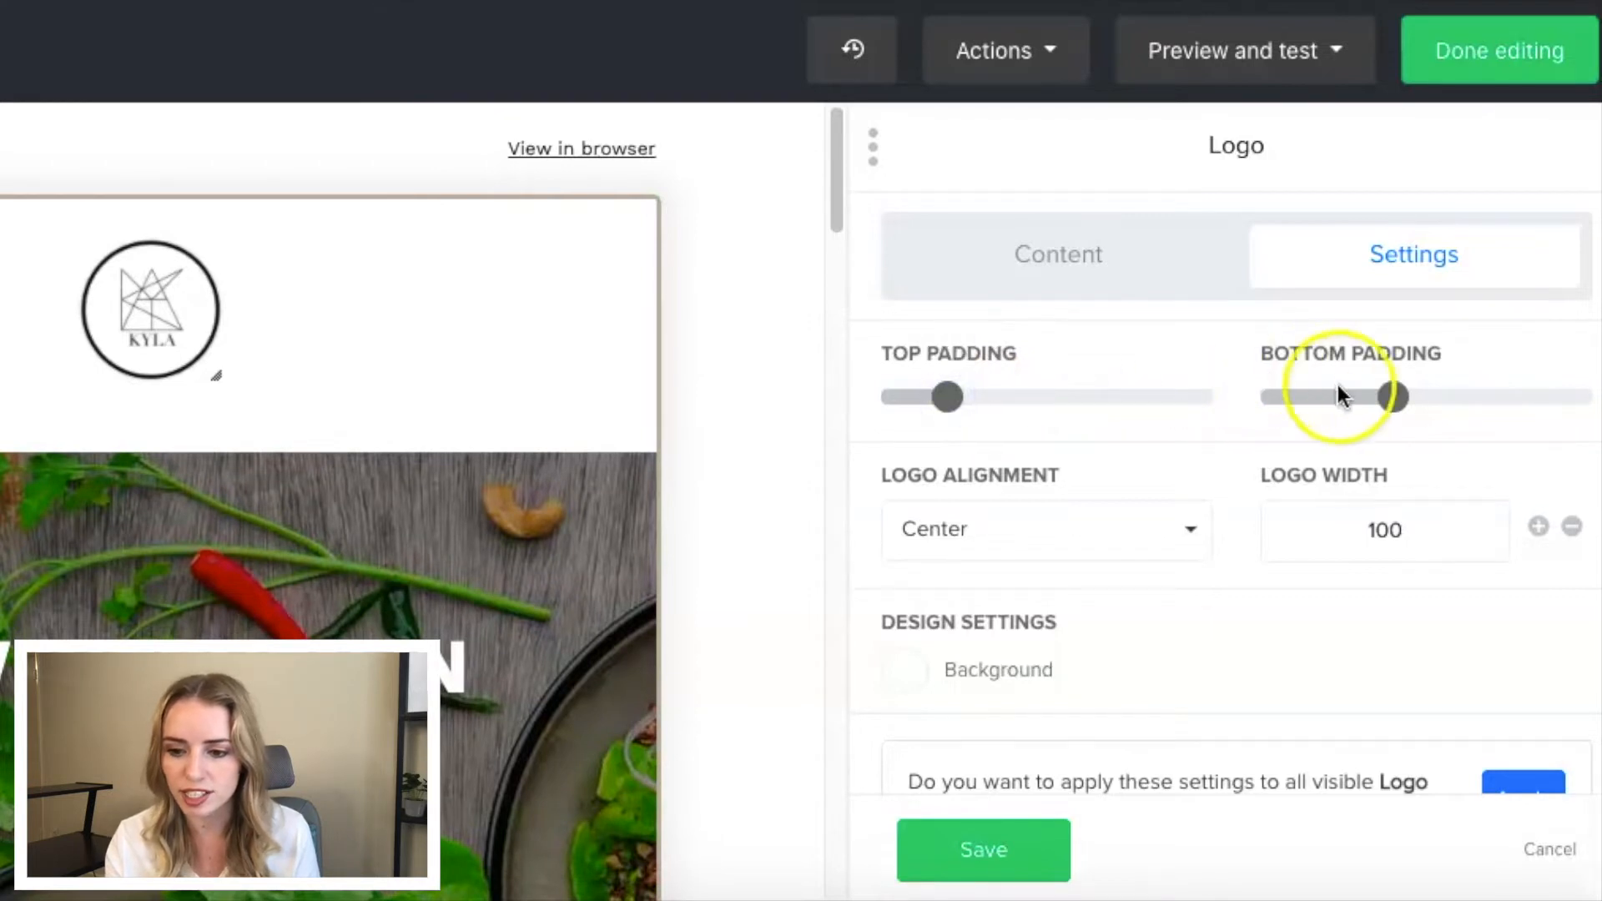
{"action": "left_click_drag", "start_coordinate": [1391, 399], "coordinate": [1341, 413]}
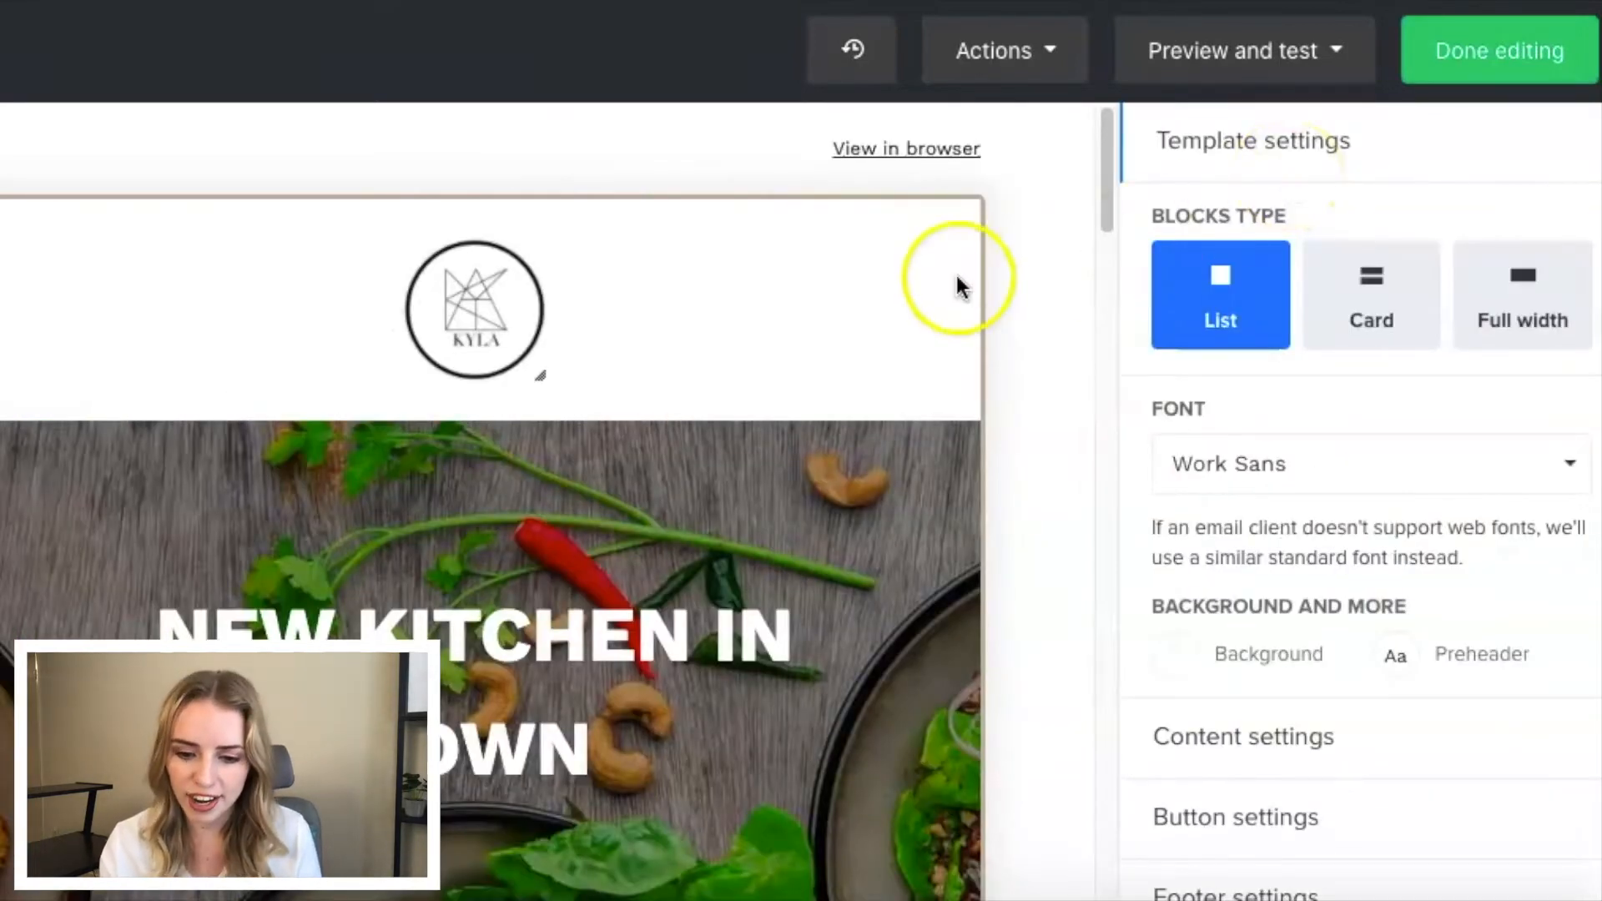
- Change the heading over the kitchen background image to "WELCOME TO THE KITCHEN!" and save the block
{"action": "scroll", "coordinate": [663, 380], "scroll_direction": "down", "scroll_amount": 2}
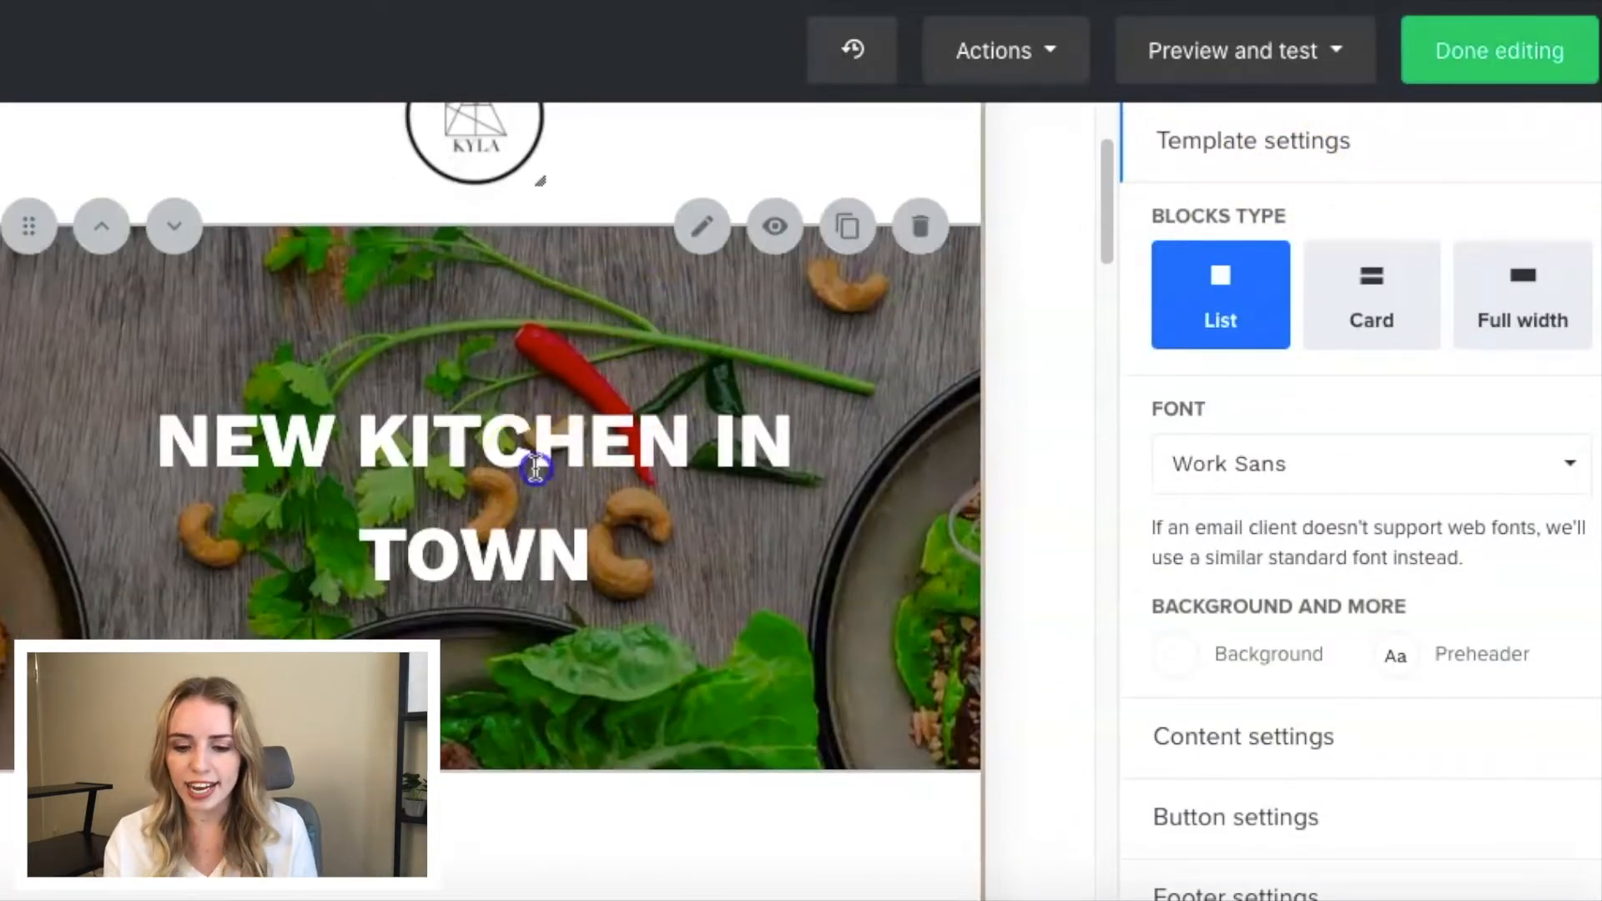
{"action": "left_click", "coordinate": [588, 546]}
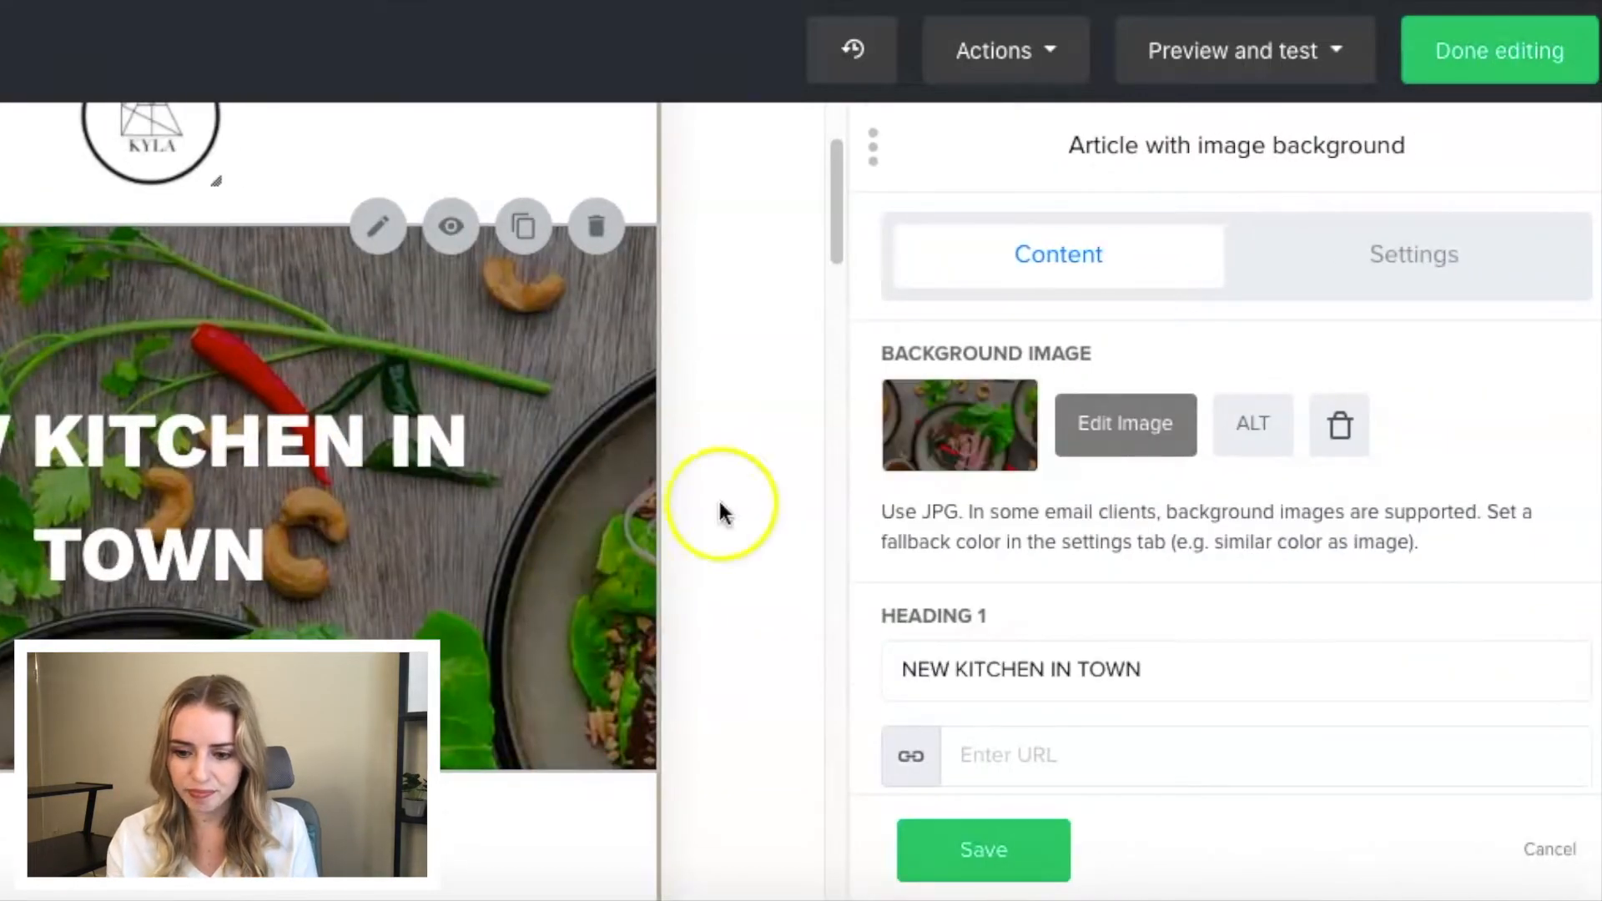
{"action": "scroll", "coordinate": [1043, 529], "scroll_direction": "down", "scroll_amount": 2}
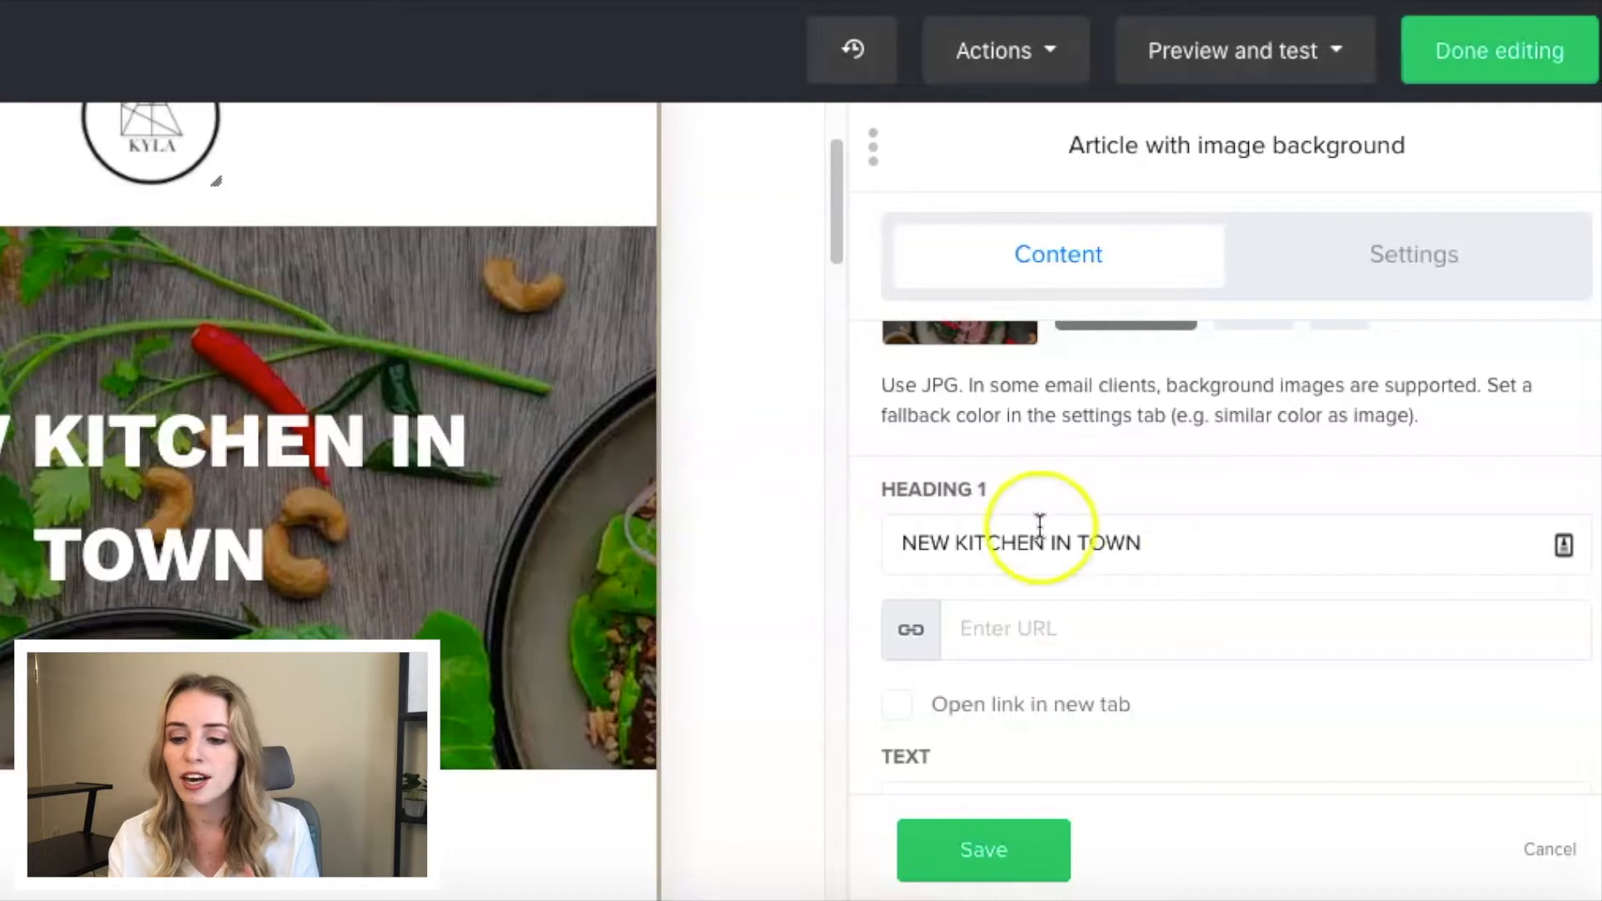
{"action": "left_click_drag", "start_coordinate": [1150, 541], "coordinate": [893, 543]}
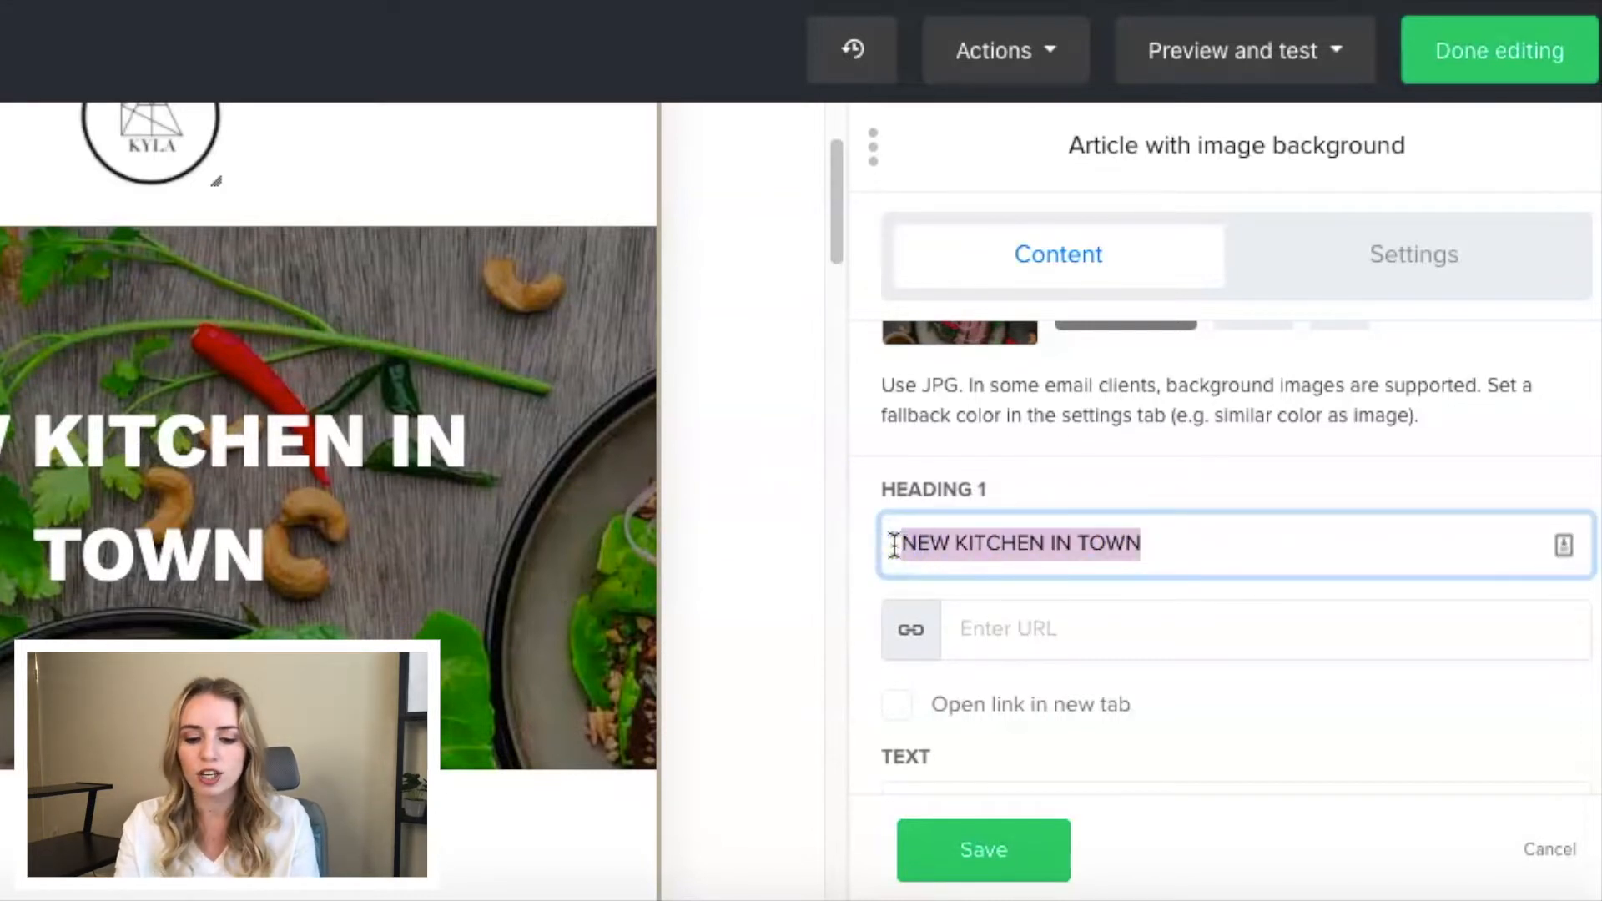
{"action": "type", "text": "WELCOME TO "}
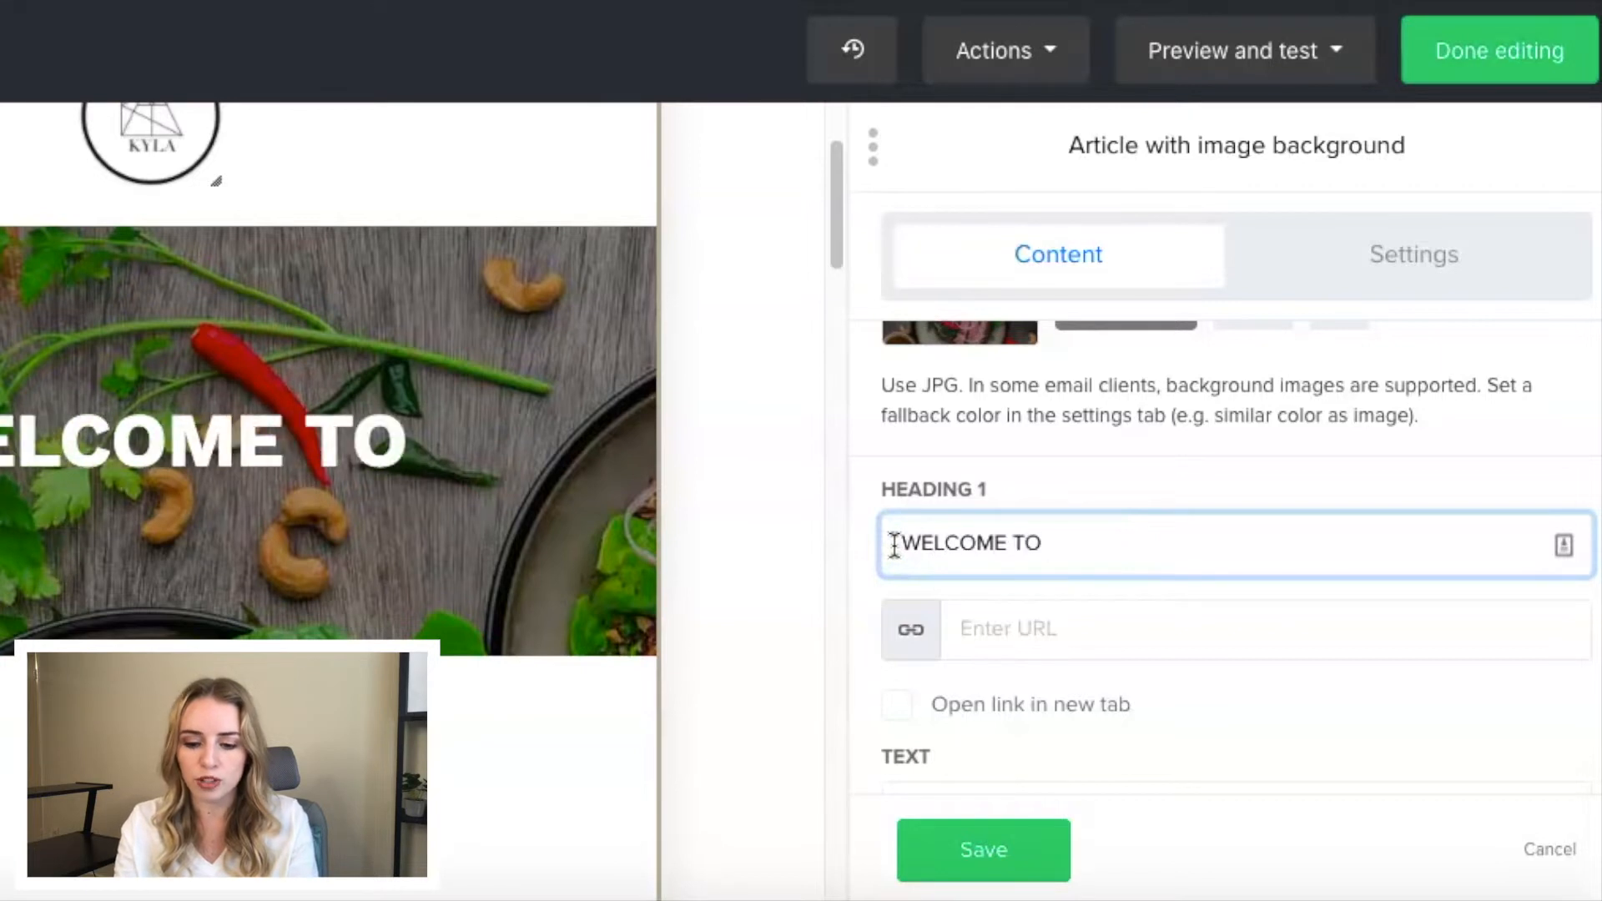
{"action": "type", "text": "THE KITCHEN!"}
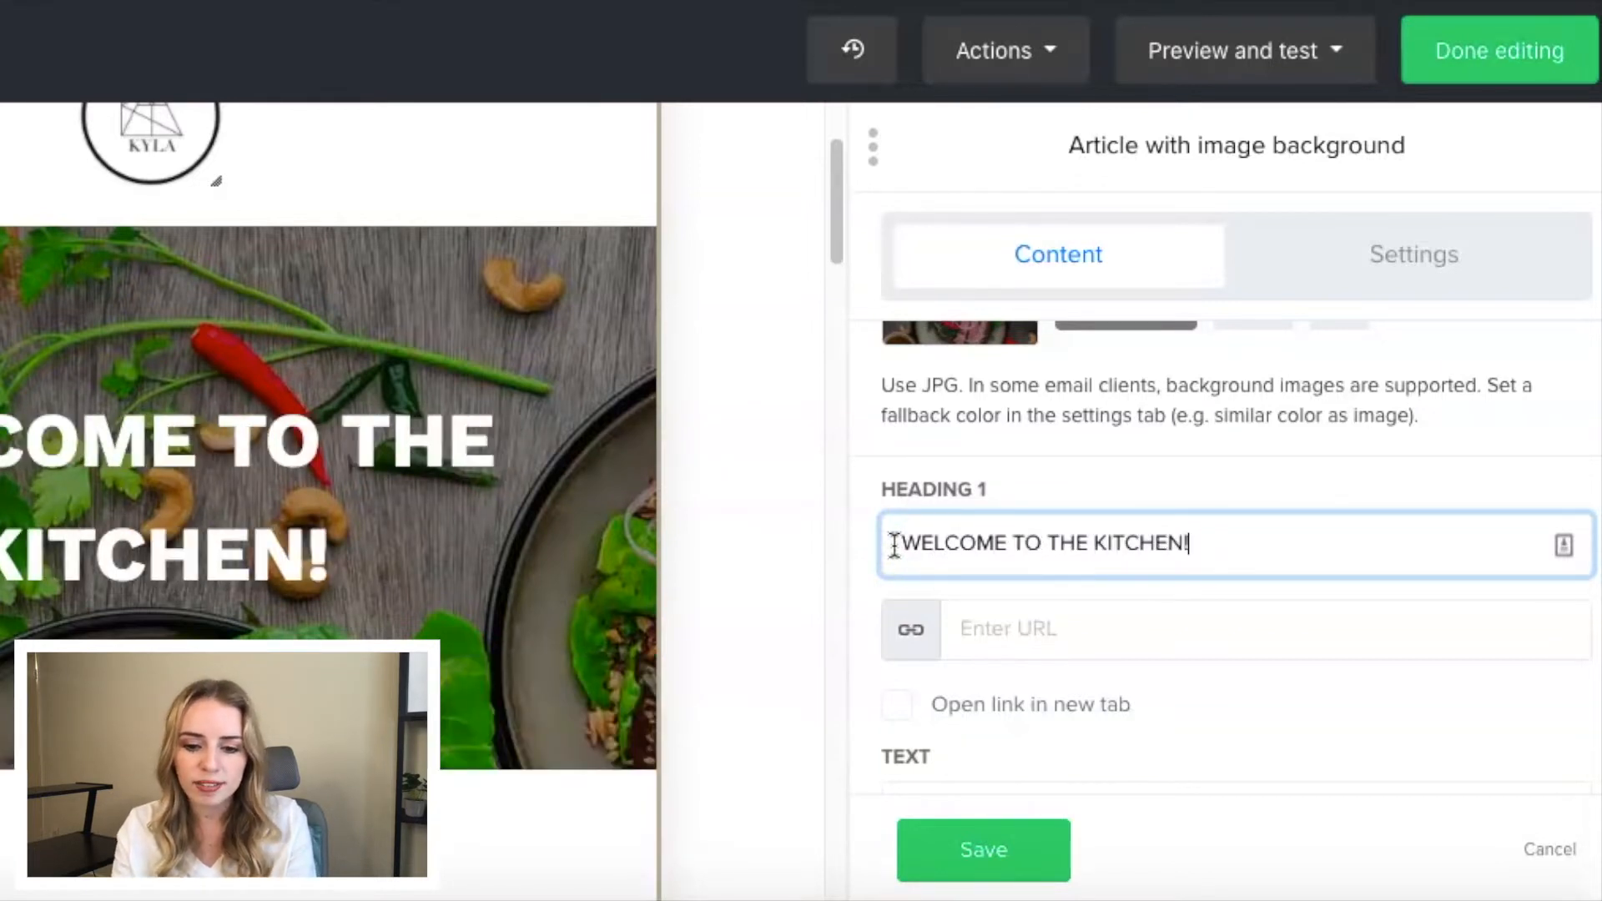
{"action": "scroll", "coordinate": [1021, 579], "scroll_direction": "down", "scroll_amount": 2}
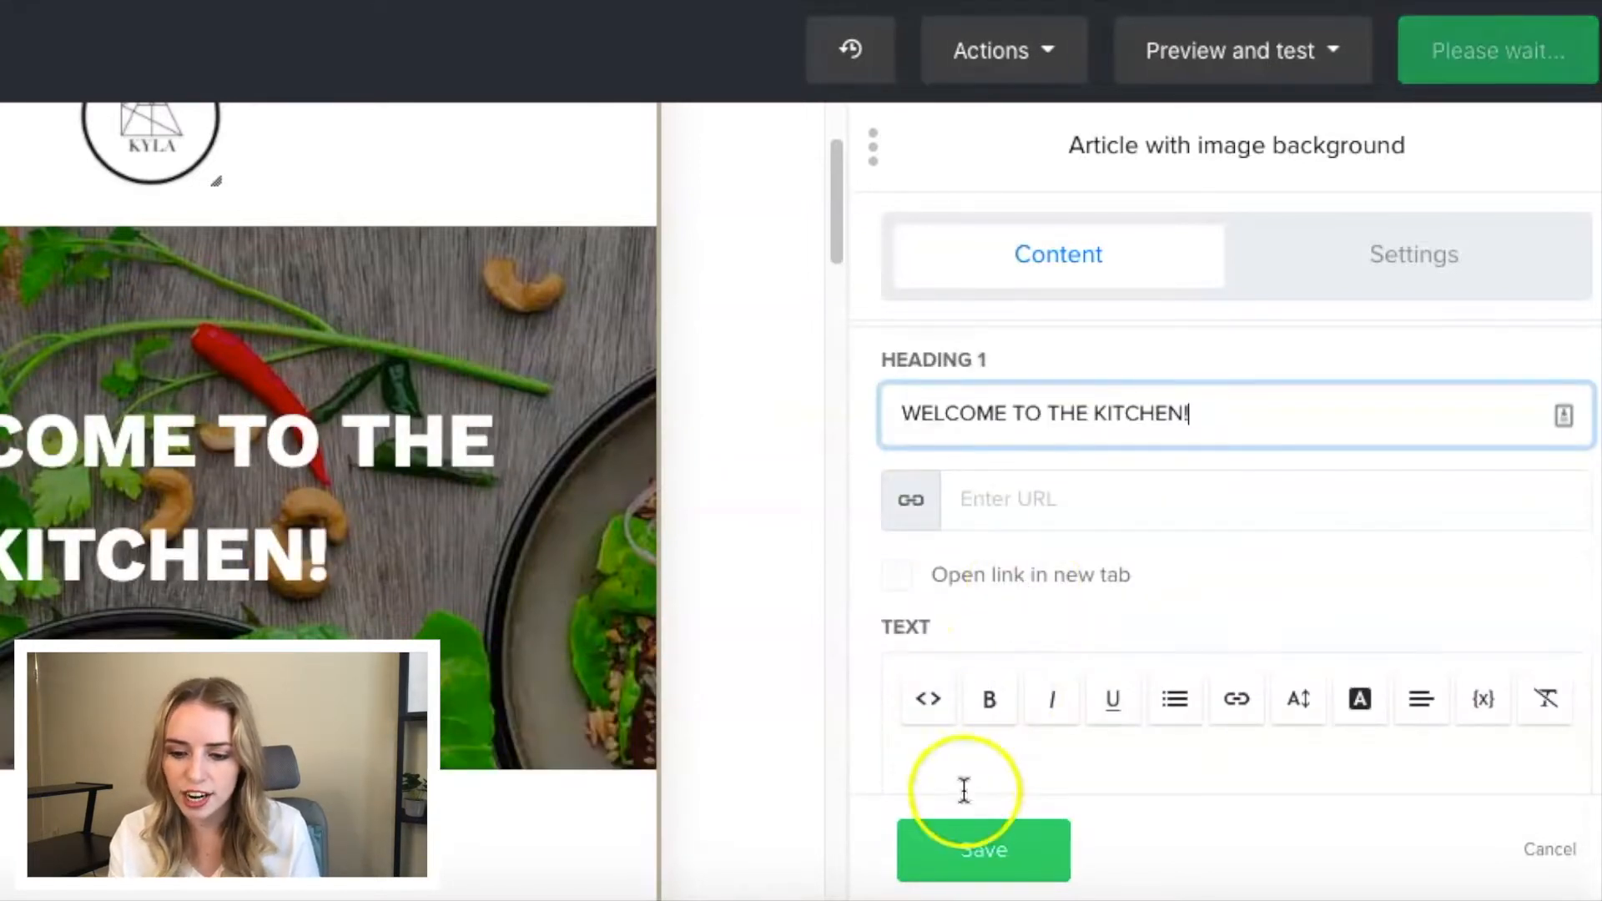
{"action": "left_click", "coordinate": [959, 847]}
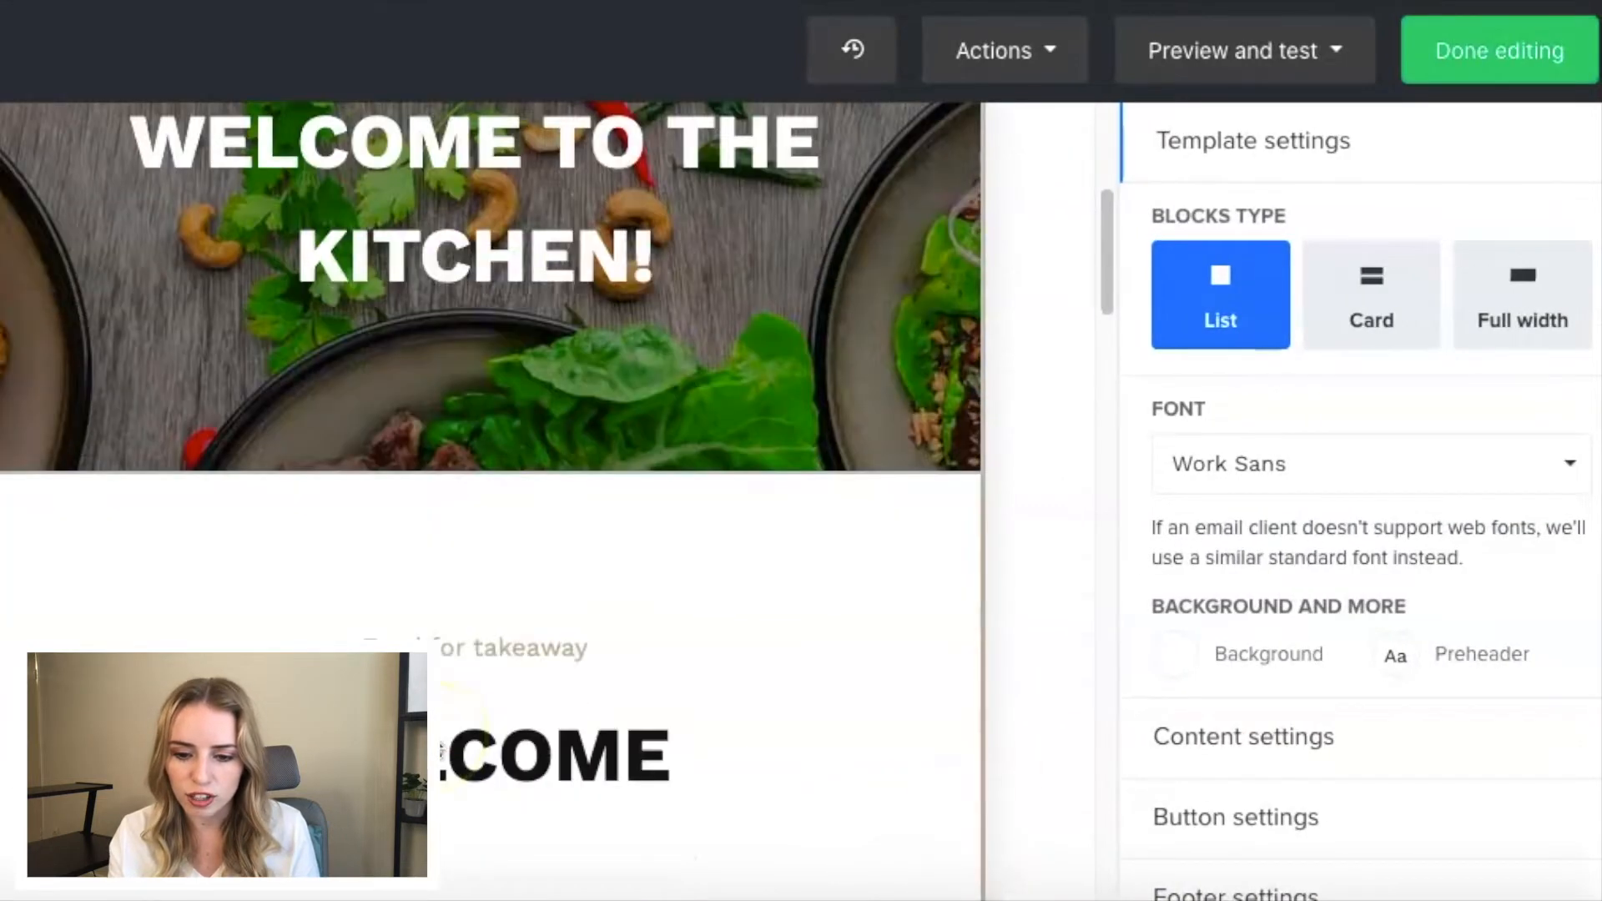
- Reduce the Subtitle + Title block's top padding to about half and its bottom padding to the minimum, and save it
{"action": "scroll", "coordinate": [454, 652], "scroll_direction": "down", "scroll_amount": 2}
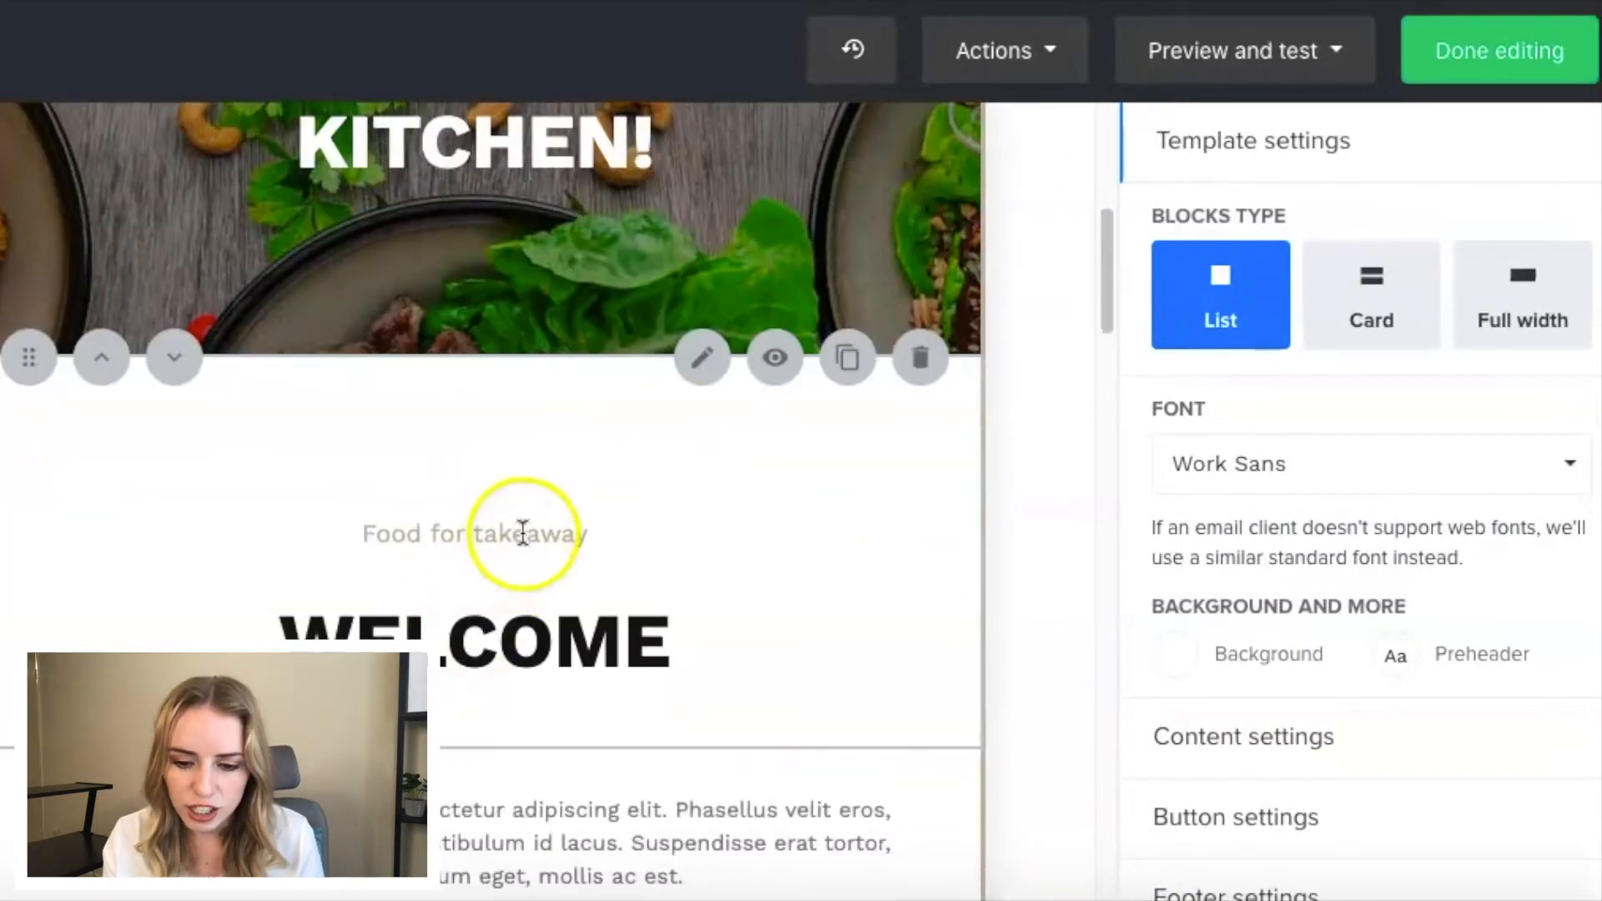
{"action": "left_click", "coordinate": [703, 374]}
{"action": "left_click", "coordinate": [1376, 249]}
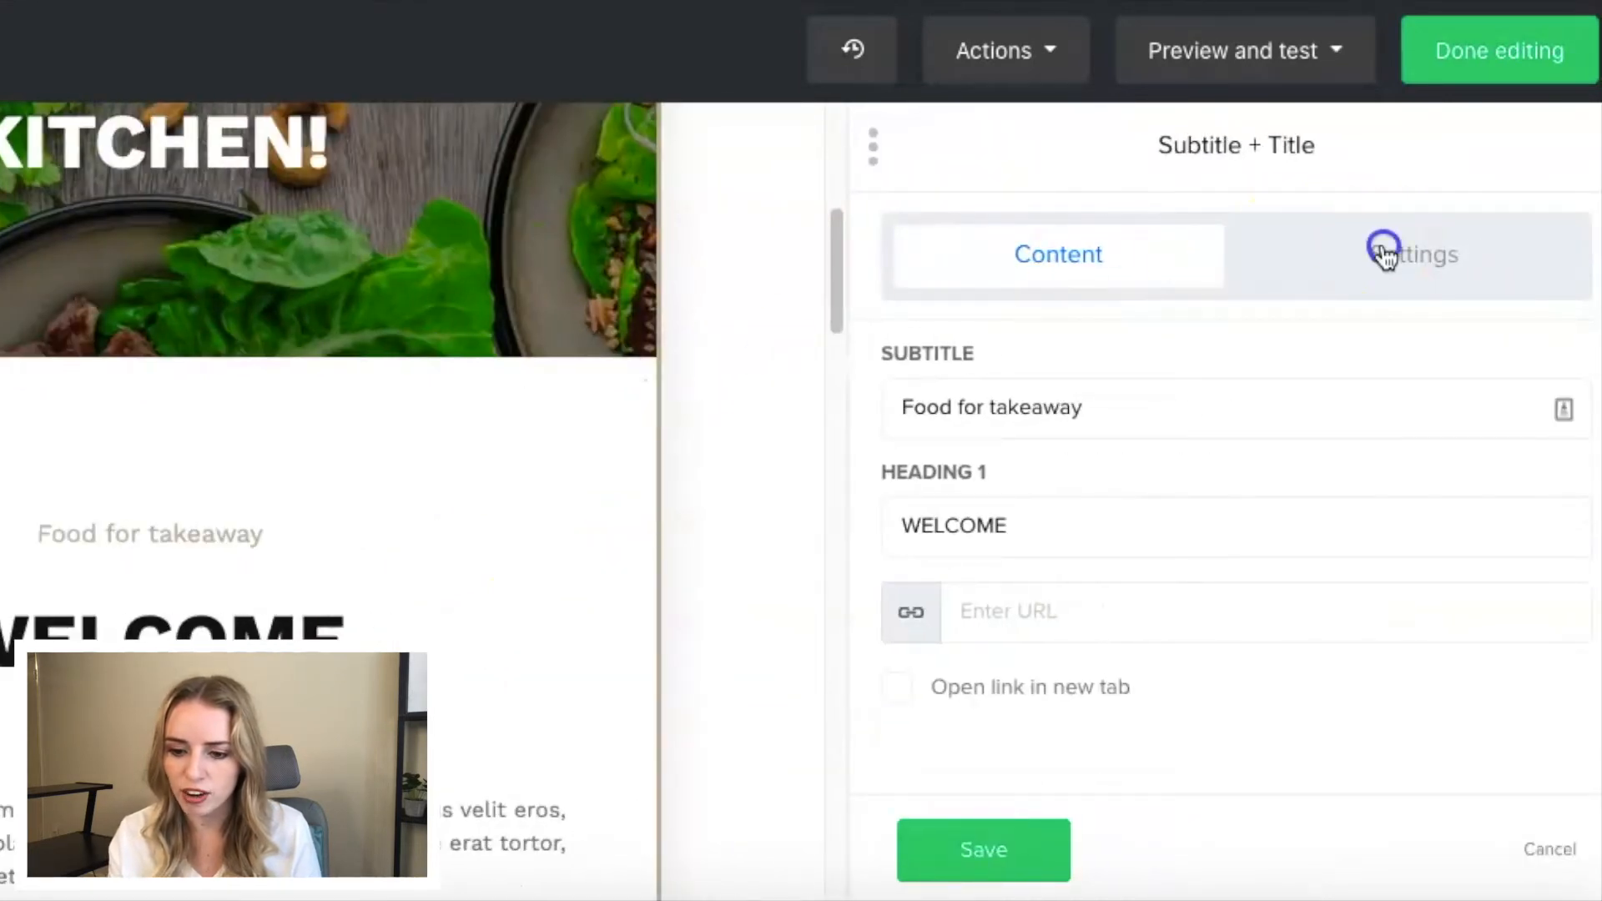
{"action": "left_click_drag", "start_coordinate": [1209, 399], "coordinate": [1054, 405]}
{"action": "left_click_drag", "start_coordinate": [1356, 397], "coordinate": [1260, 397]}
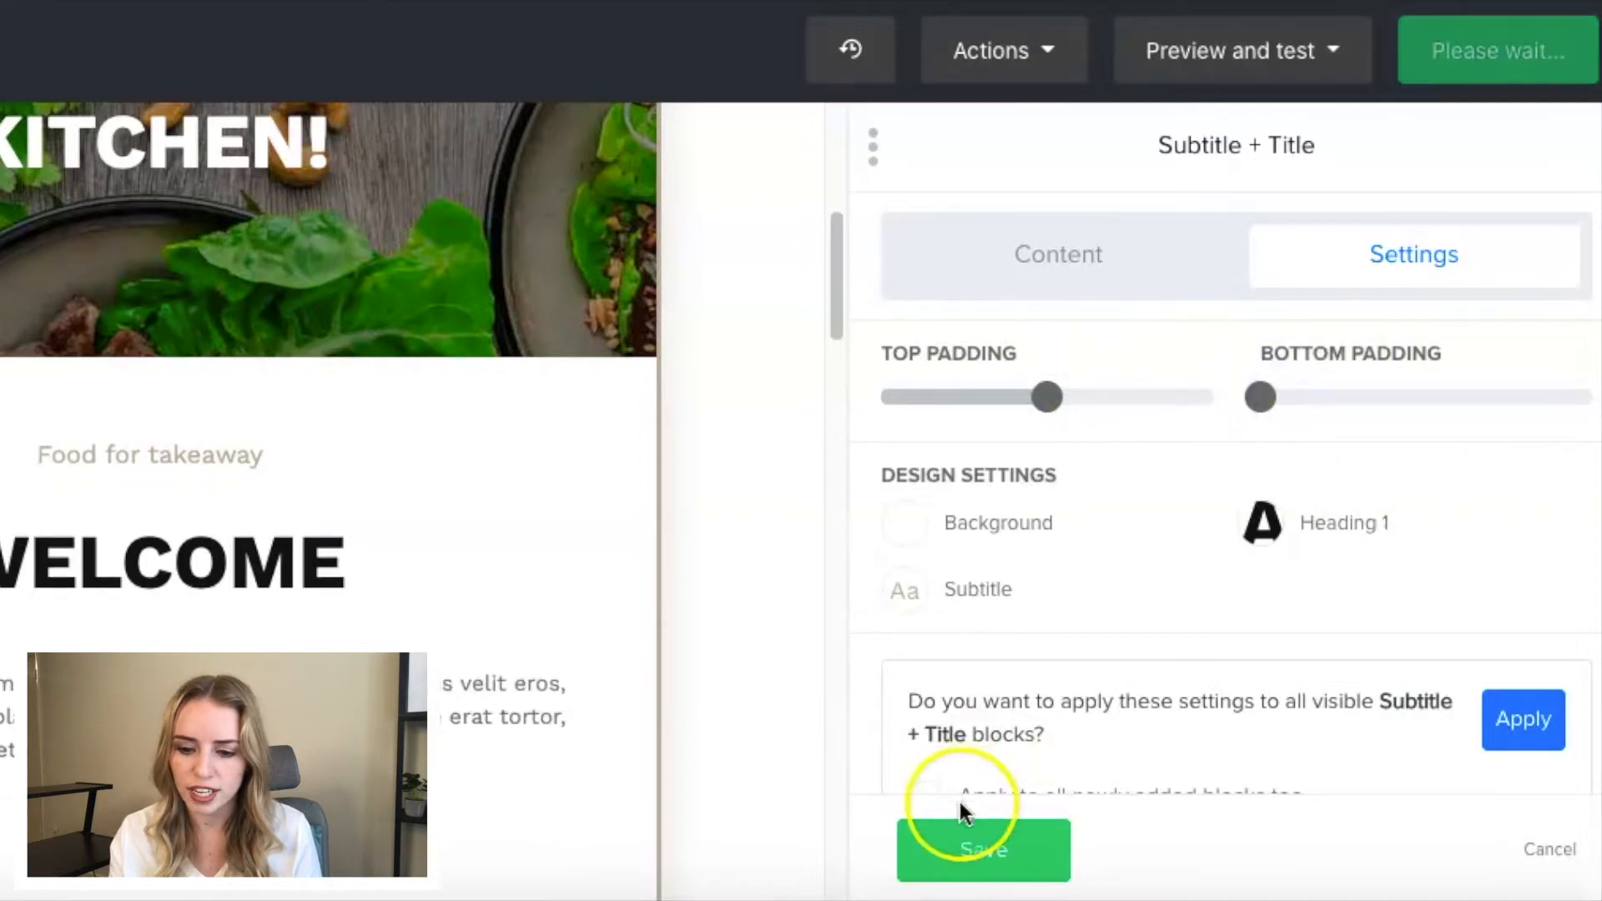
{"action": "left_click", "coordinate": [954, 849]}
- Review the email's remaining content blocks and the available actions for saving it as a template or removing content blocks
{"action": "scroll", "coordinate": [562, 711], "scroll_direction": "down", "scroll_amount": 3}
{"action": "scroll", "coordinate": [562, 711], "scroll_direction": "down", "scroll_amount": 3}
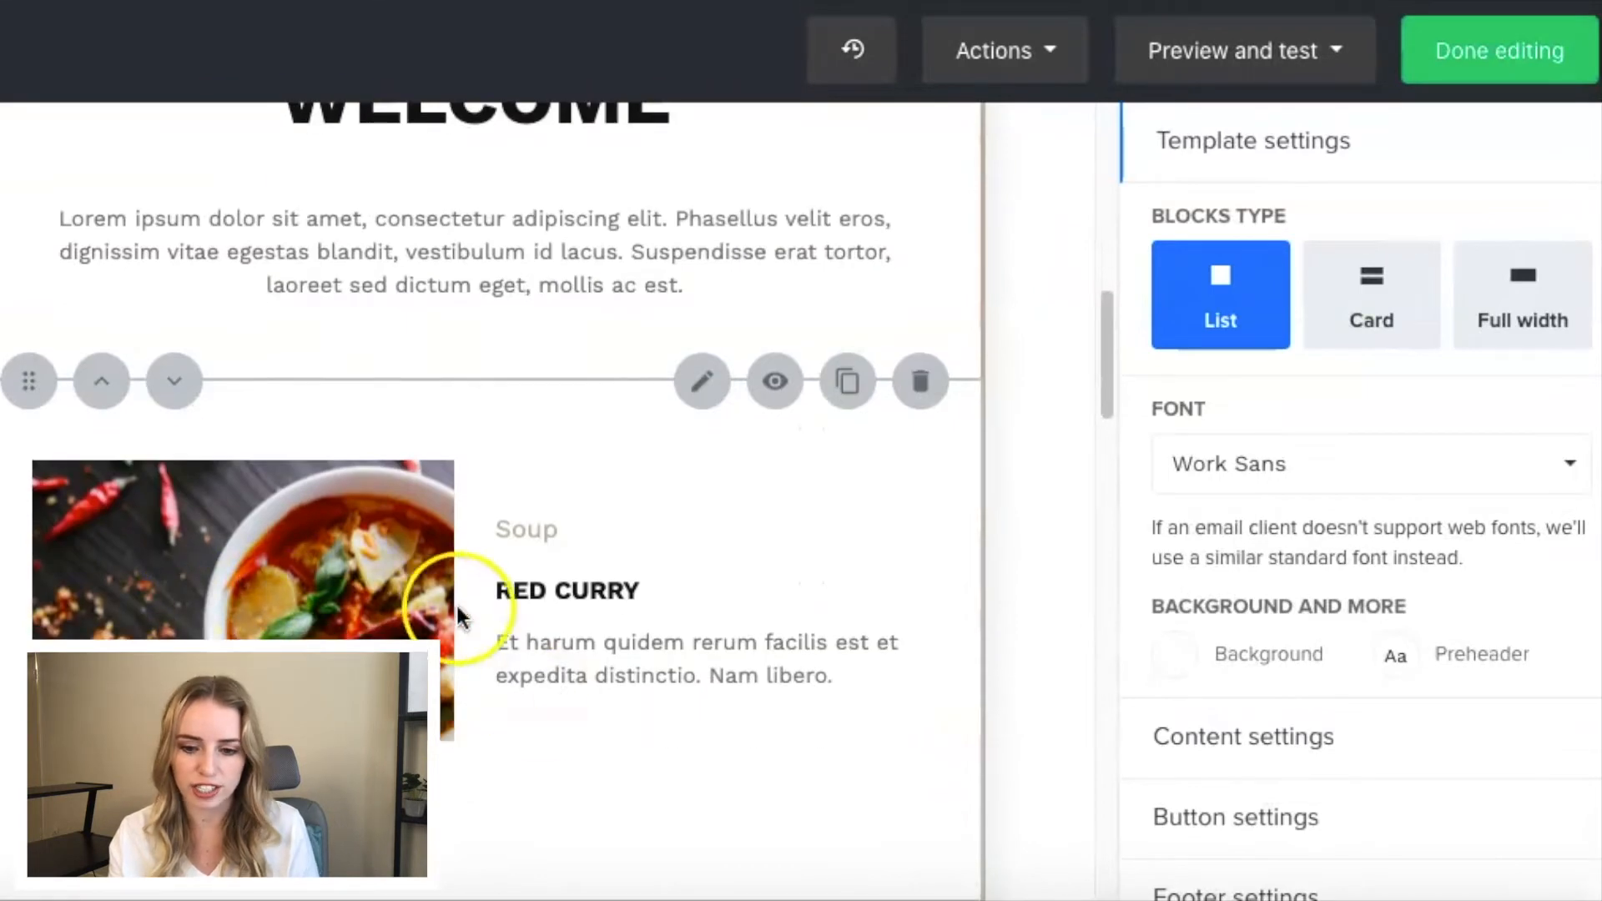
{"action": "scroll", "coordinate": [558, 619], "scroll_direction": "down", "scroll_amount": 6}
{"action": "scroll", "coordinate": [558, 616], "scroll_direction": "up", "scroll_amount": 8}
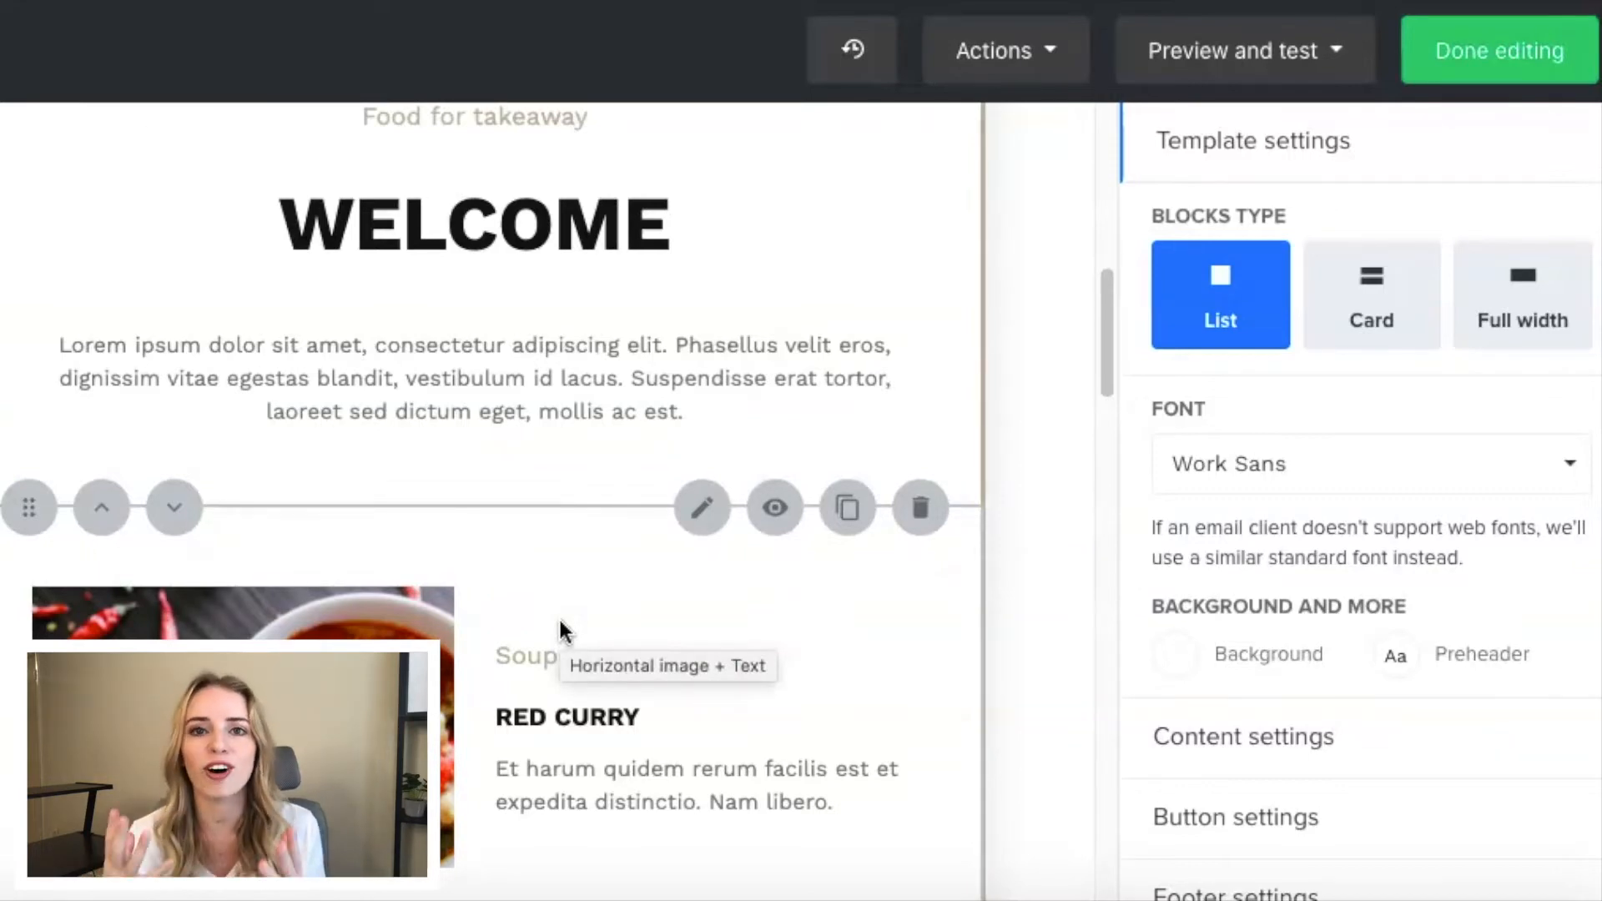
{"action": "scroll", "coordinate": [558, 615], "scroll_direction": "up", "scroll_amount": 5}
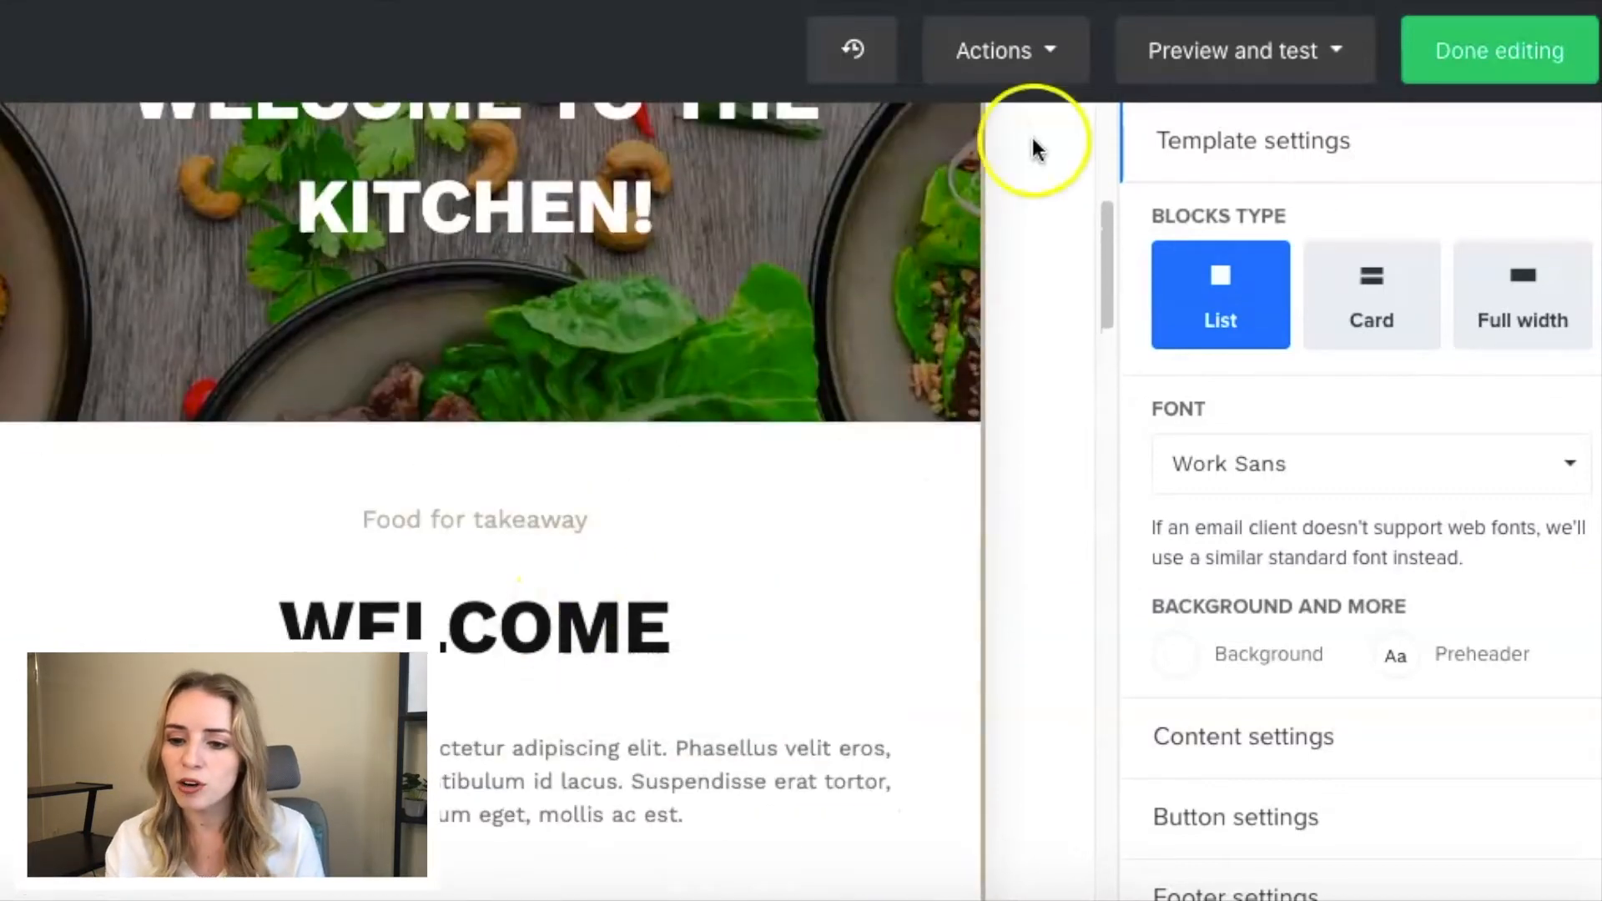
{"action": "scroll", "coordinate": [808, 380], "scroll_direction": "up", "scroll_amount": 6}
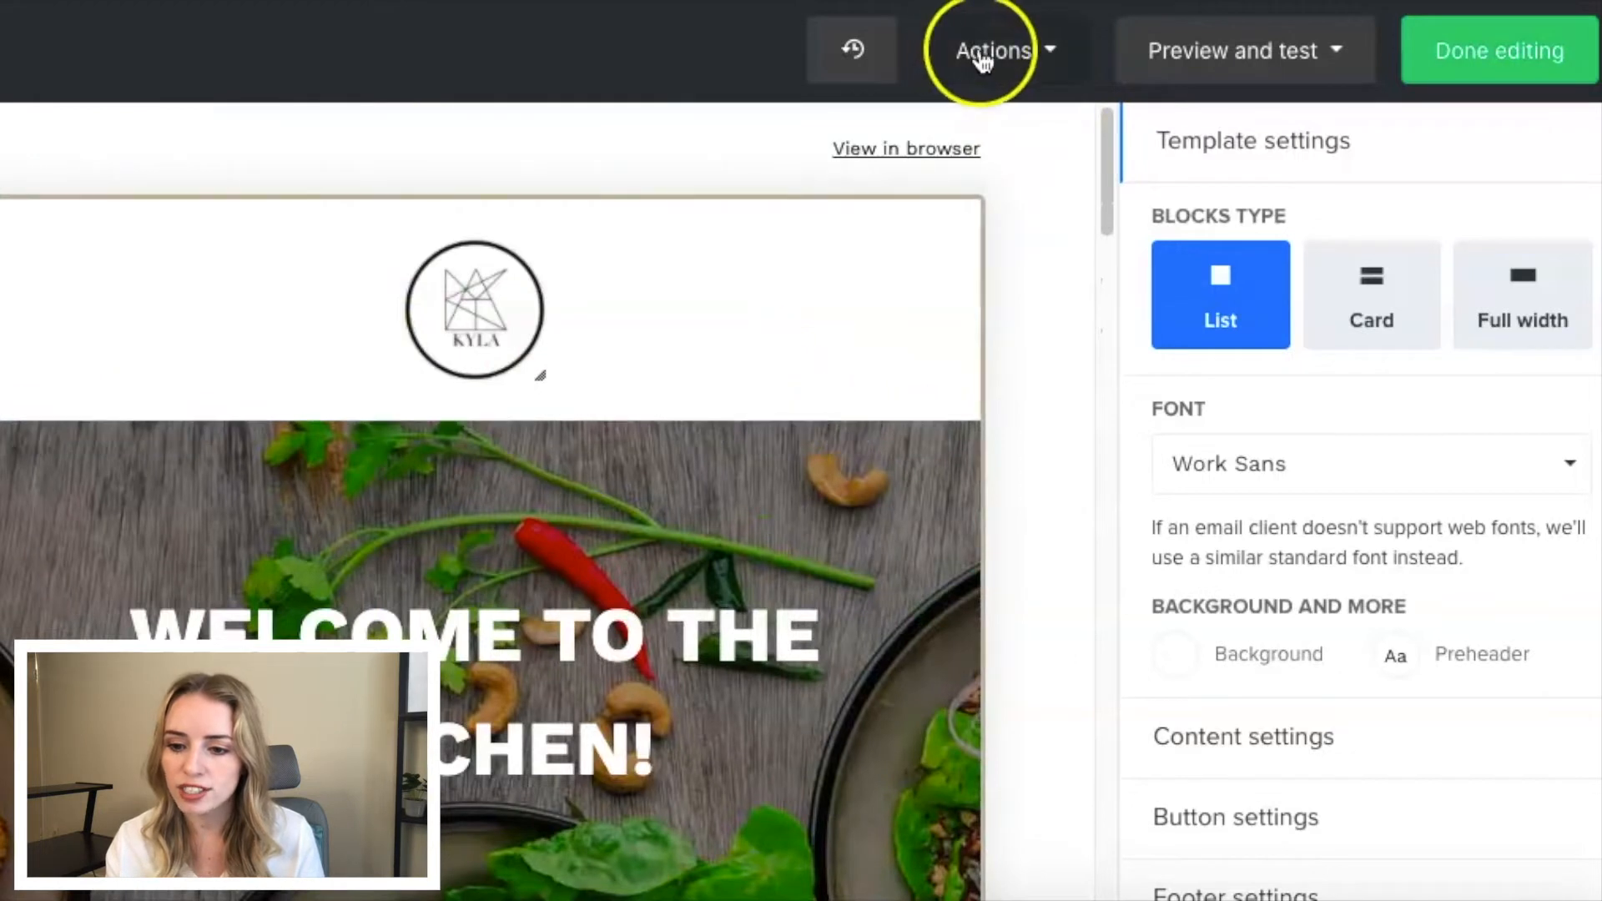
{"action": "left_click", "coordinate": [997, 57]}
{"action": "left_click", "coordinate": [926, 149]}
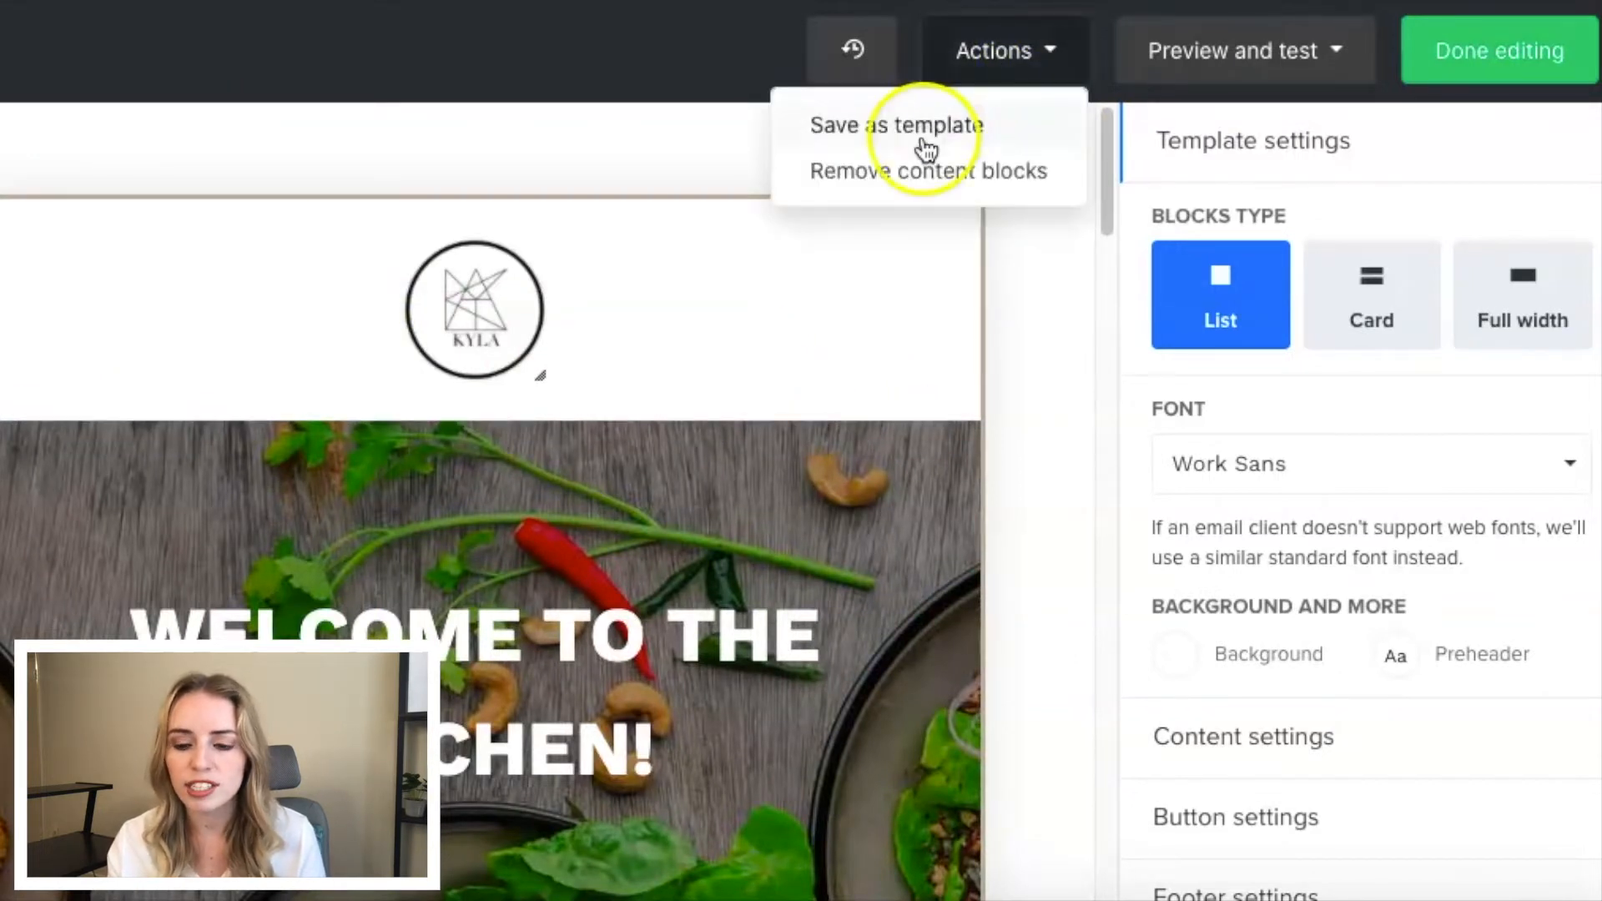
{"action": "left_click", "coordinate": [1023, 306]}
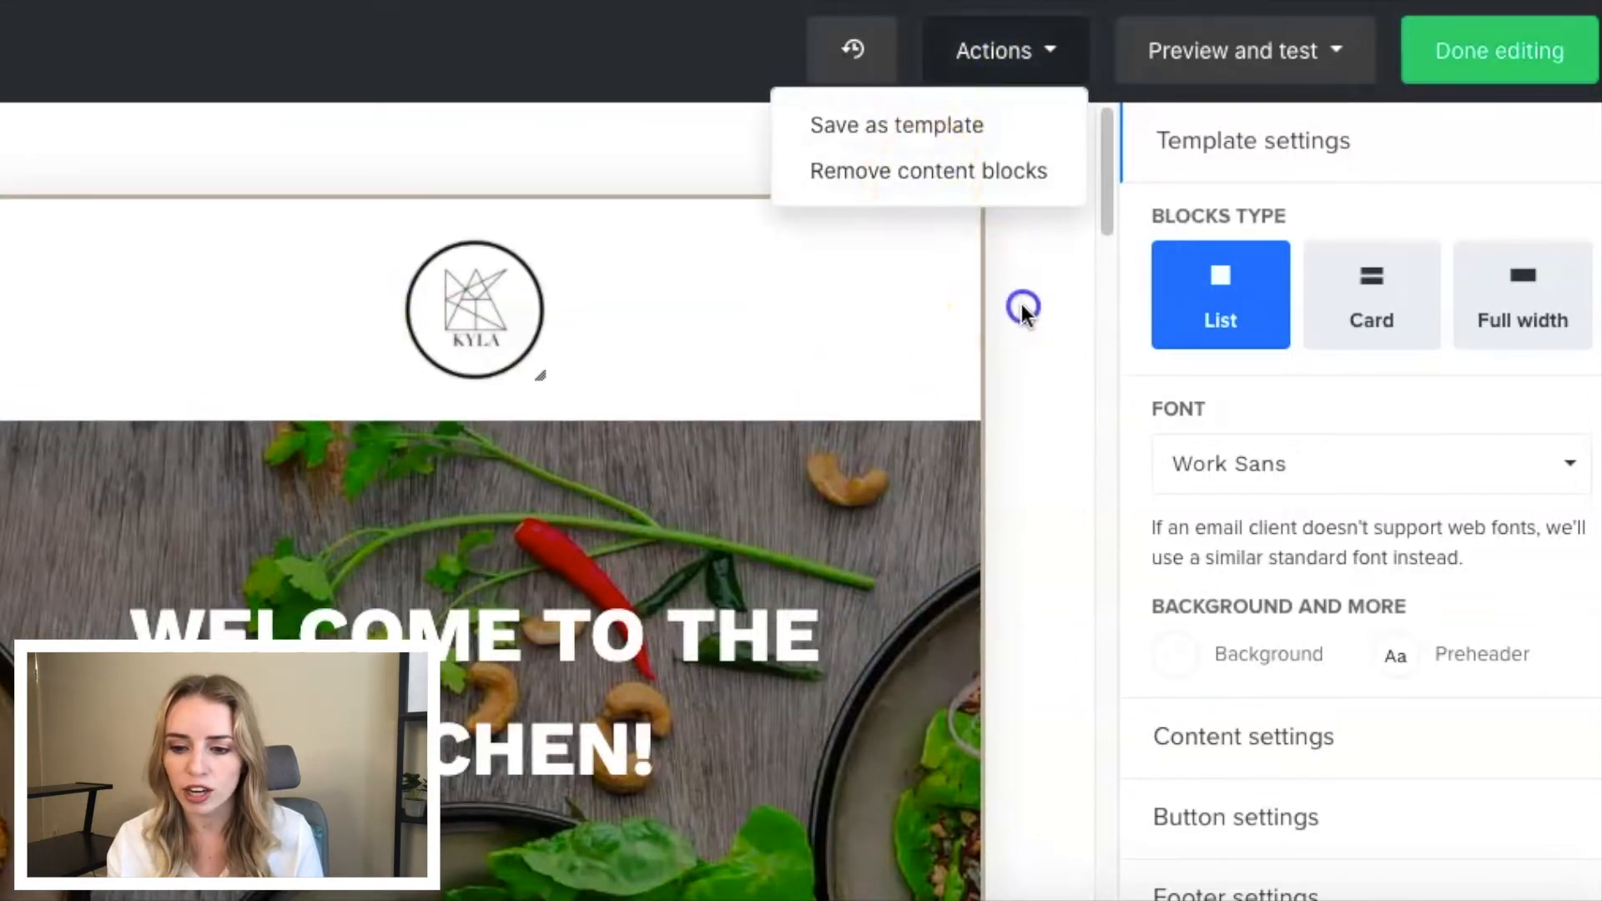
- Preview the email in both desktop and mobile views, and return to the editor
{"action": "mouse_move", "coordinate": [926, 292]}
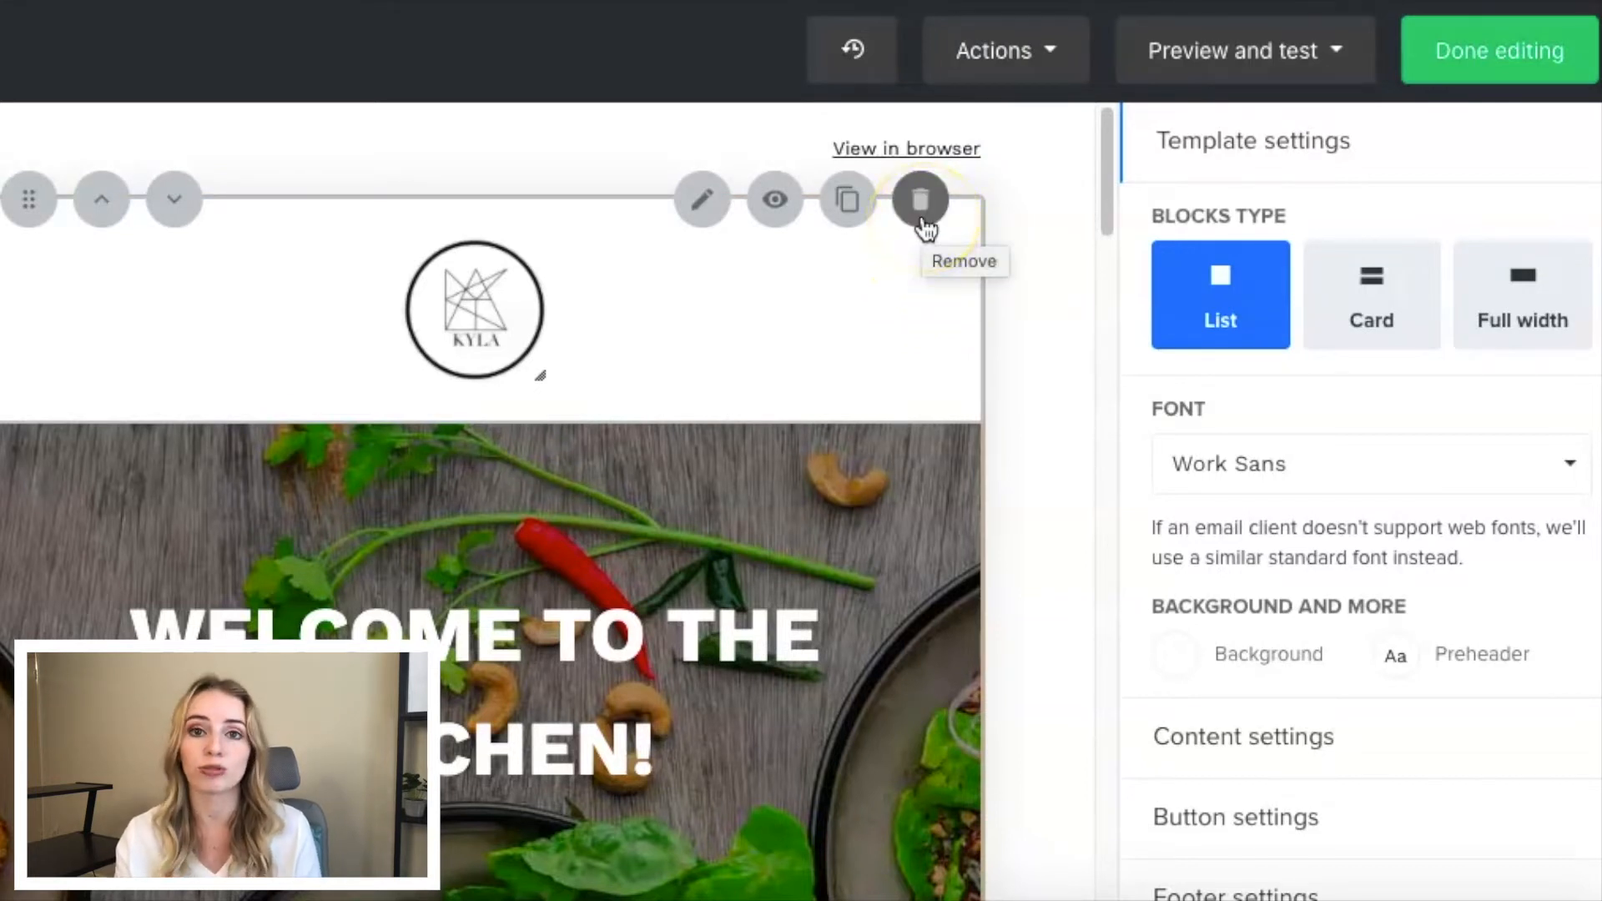
{"action": "left_click", "coordinate": [1285, 54]}
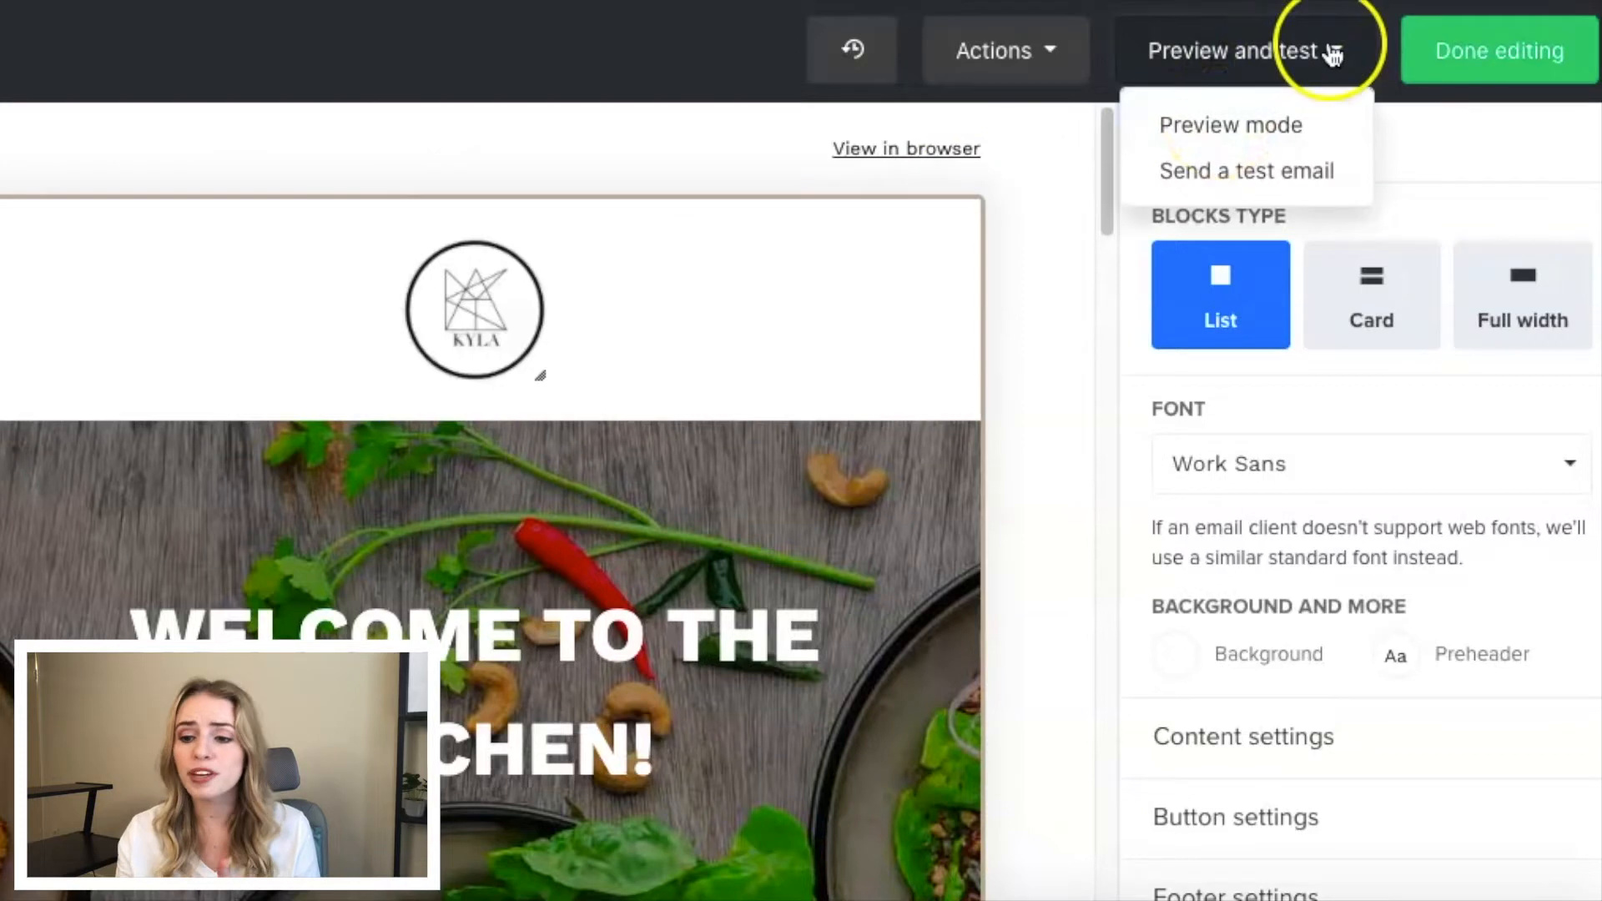
{"action": "left_click", "coordinate": [1256, 130]}
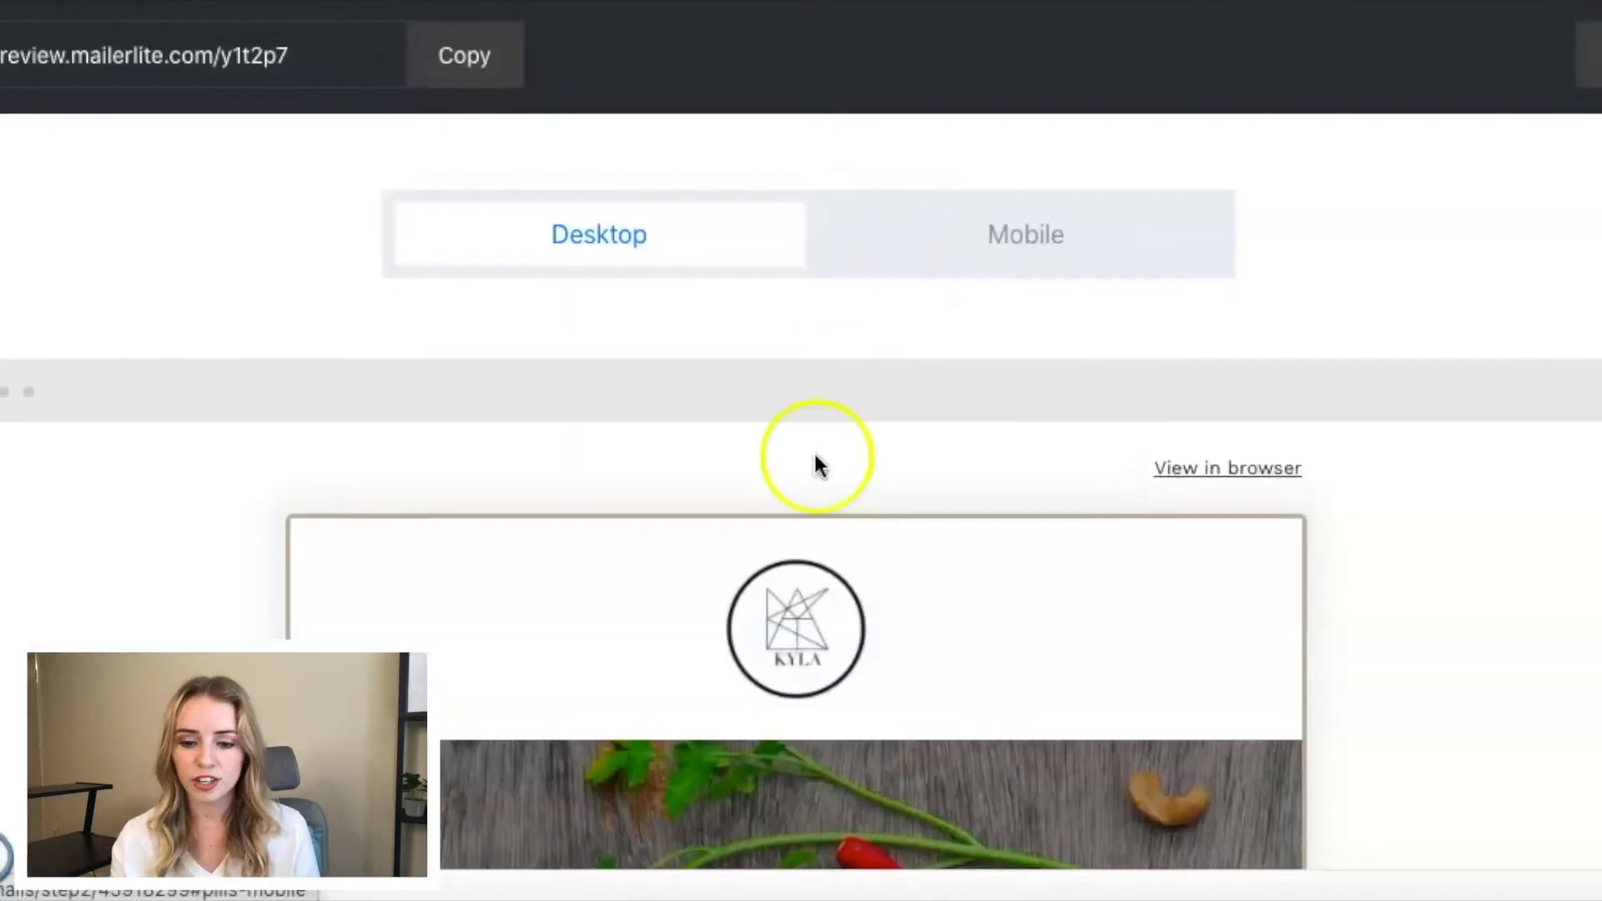
{"action": "scroll", "coordinate": [755, 593], "scroll_direction": "down", "scroll_amount": 2}
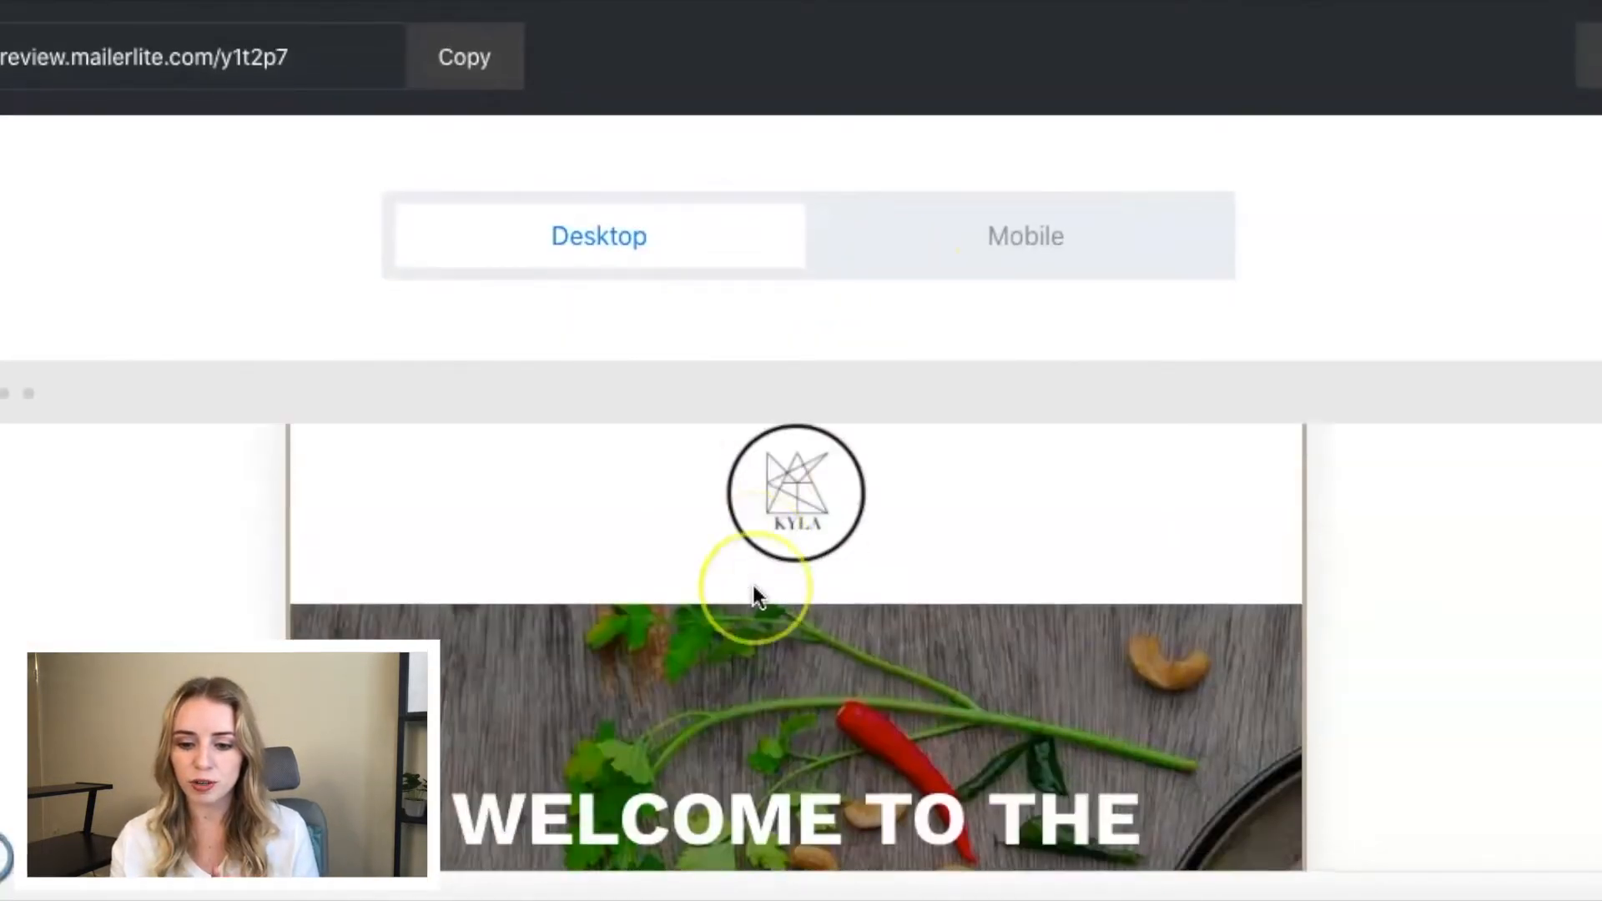
{"action": "scroll", "coordinate": [753, 588], "scroll_direction": "down", "scroll_amount": 3}
{"action": "left_click", "coordinate": [991, 250]}
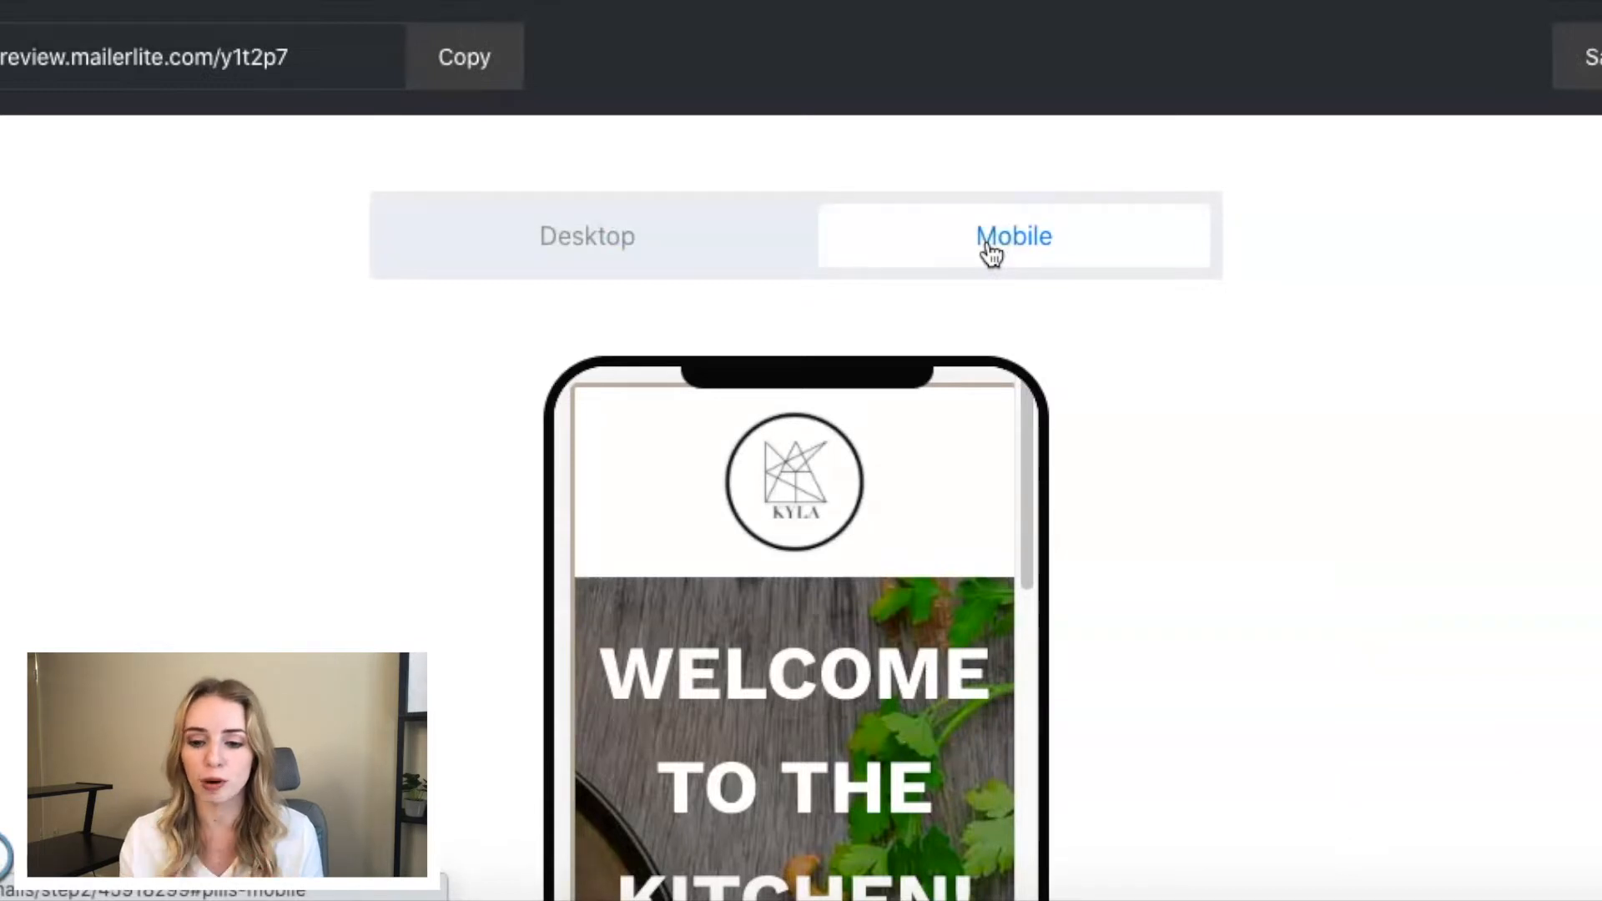
{"action": "scroll", "coordinate": [919, 450], "scroll_direction": "down", "scroll_amount": 3}
{"action": "scroll", "coordinate": [918, 451], "scroll_direction": "up", "scroll_amount": 3}
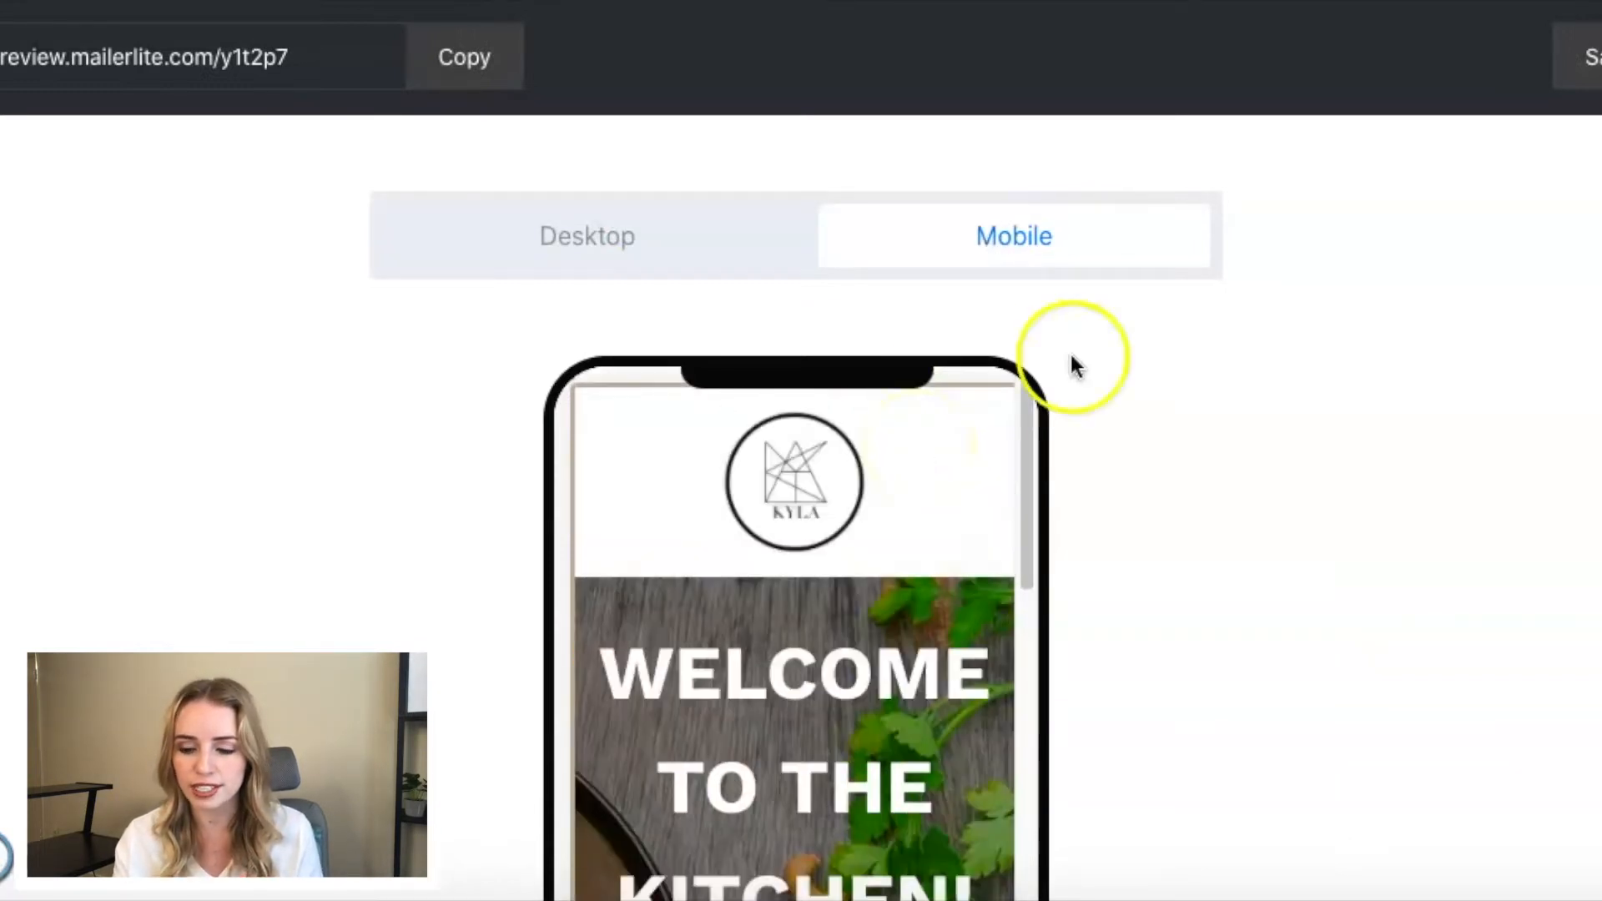
{"action": "left_click", "coordinate": [1549, 61]}
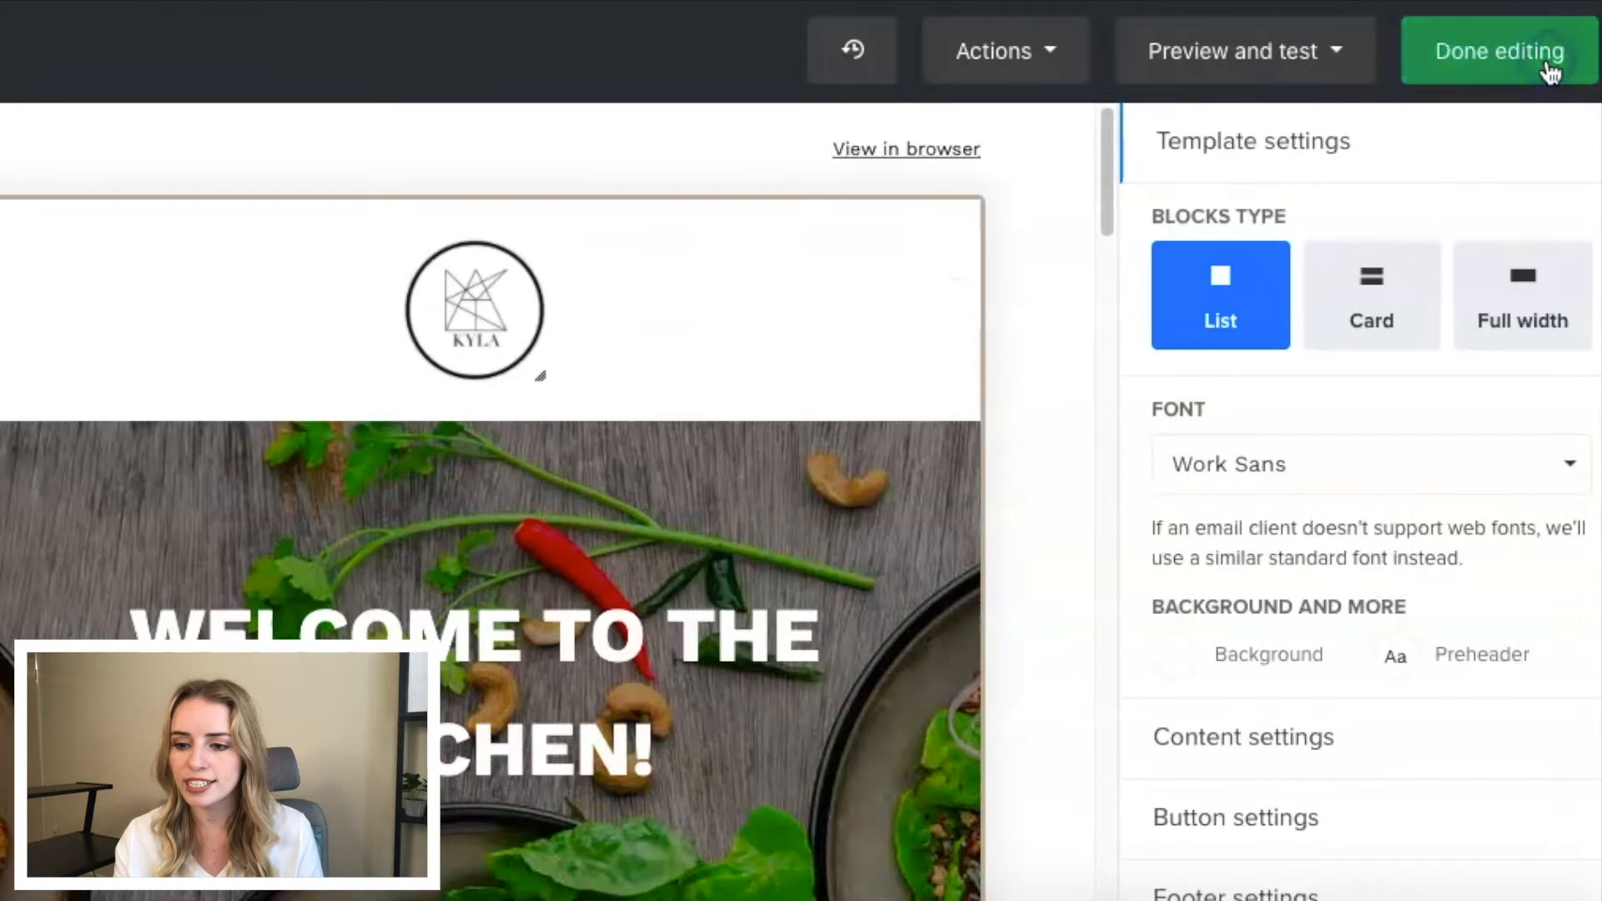
- Finish editing the email, choose the Master List group as the campaign's recipients, and continue to the campaign review
{"action": "left_click", "coordinate": [1494, 71]}
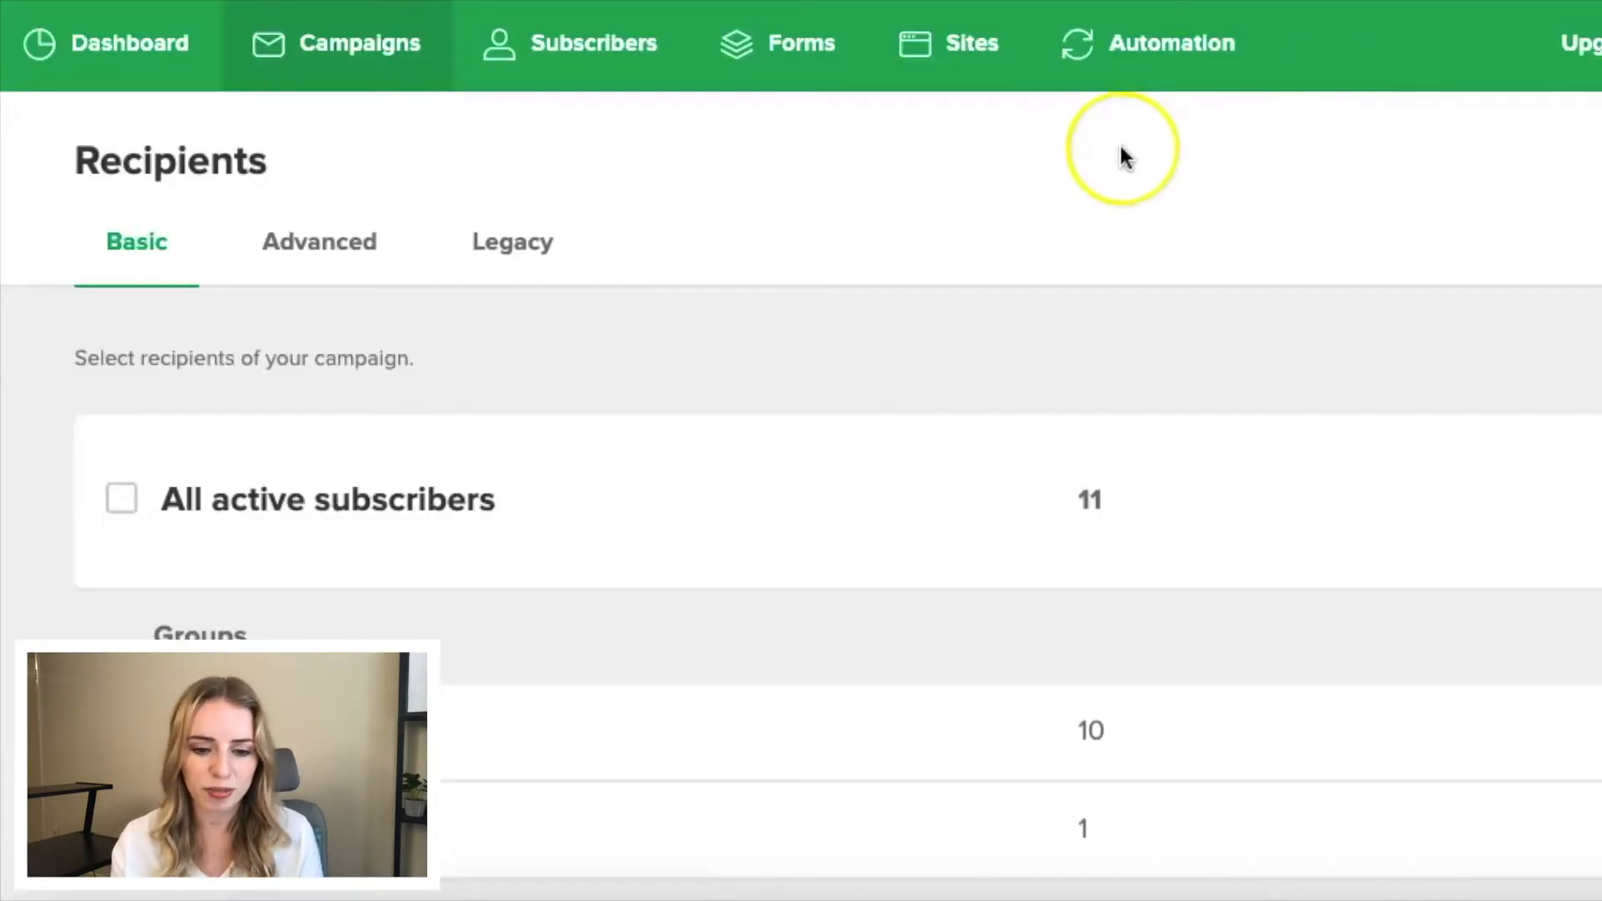
{"action": "scroll", "coordinate": [1119, 158], "scroll_direction": "down", "scroll_amount": 2}
{"action": "scroll", "coordinate": [1120, 148], "scroll_direction": "down", "scroll_amount": 1}
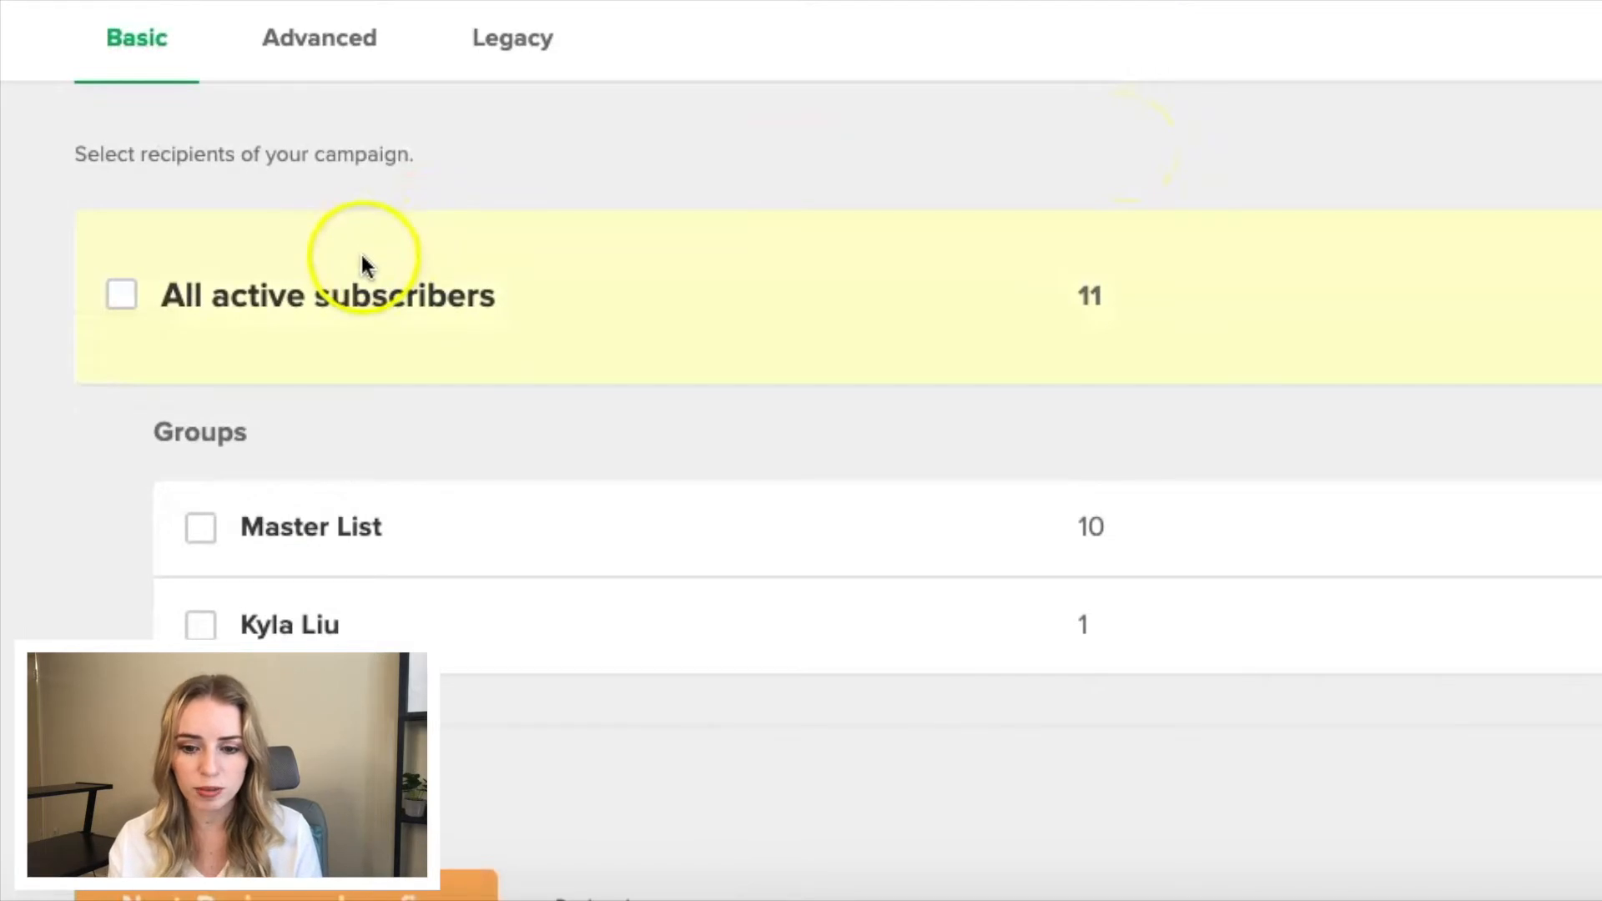
{"action": "left_click", "coordinate": [203, 534]}
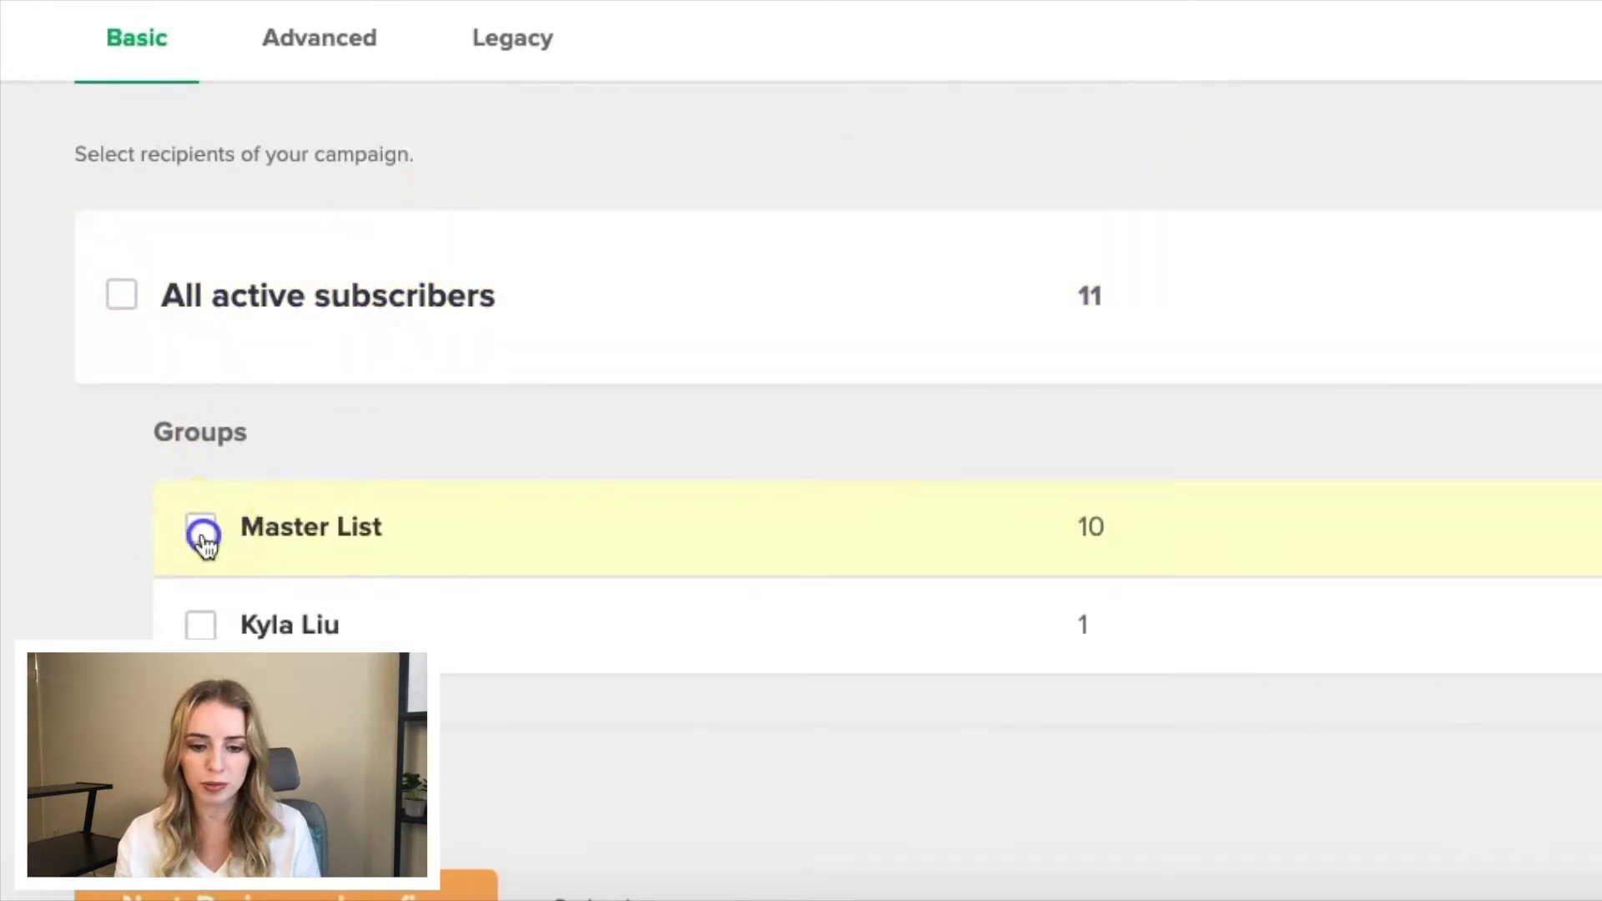
{"action": "scroll", "coordinate": [203, 547], "scroll_direction": "down", "scroll_amount": 2}
{"action": "scroll", "coordinate": [204, 547], "scroll_direction": "up", "scroll_amount": 1}
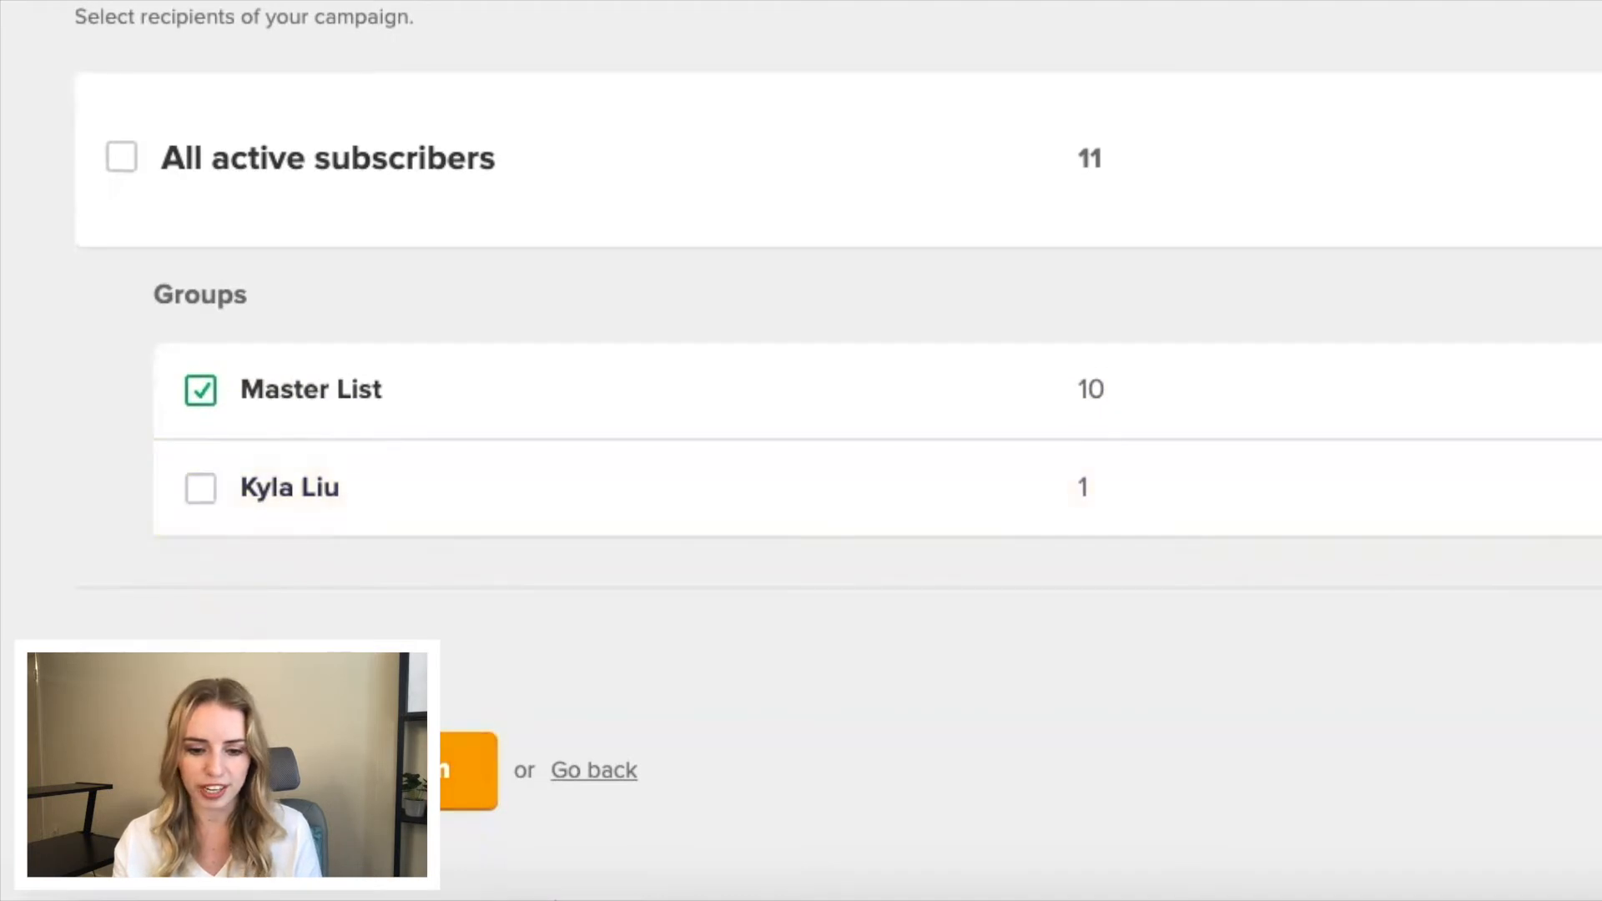
{"action": "left_click", "coordinate": [469, 770]}
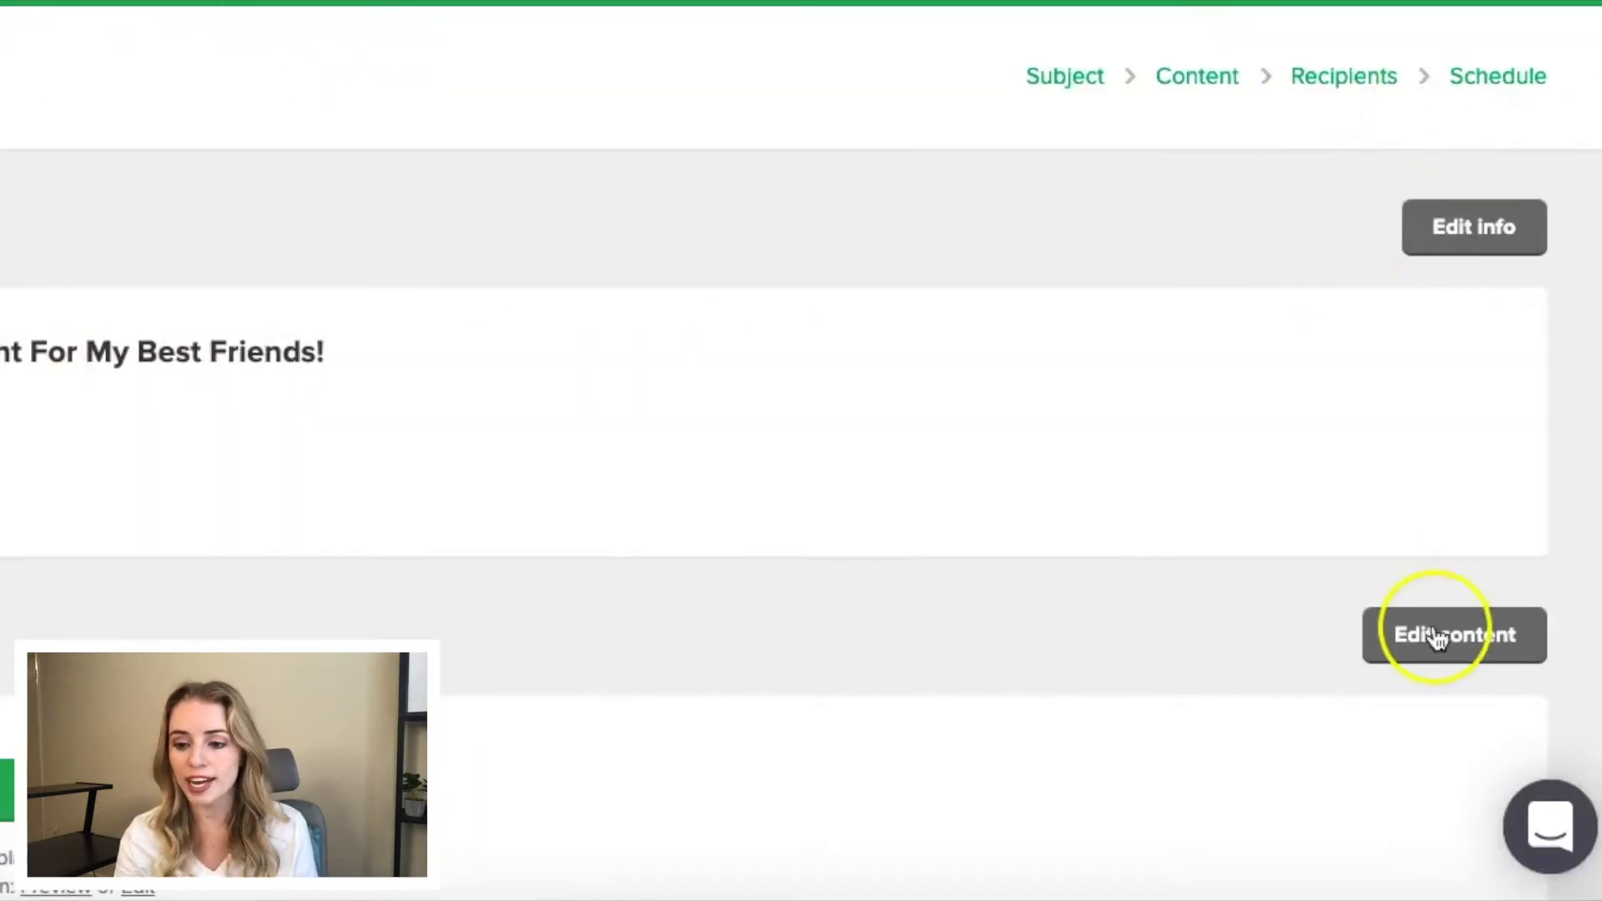
- Continue from the campaign review to scheduling and set the campaign to send later on 2021-11-16
{"action": "scroll", "coordinate": [1436, 648], "scroll_direction": "down", "scroll_amount": 10}
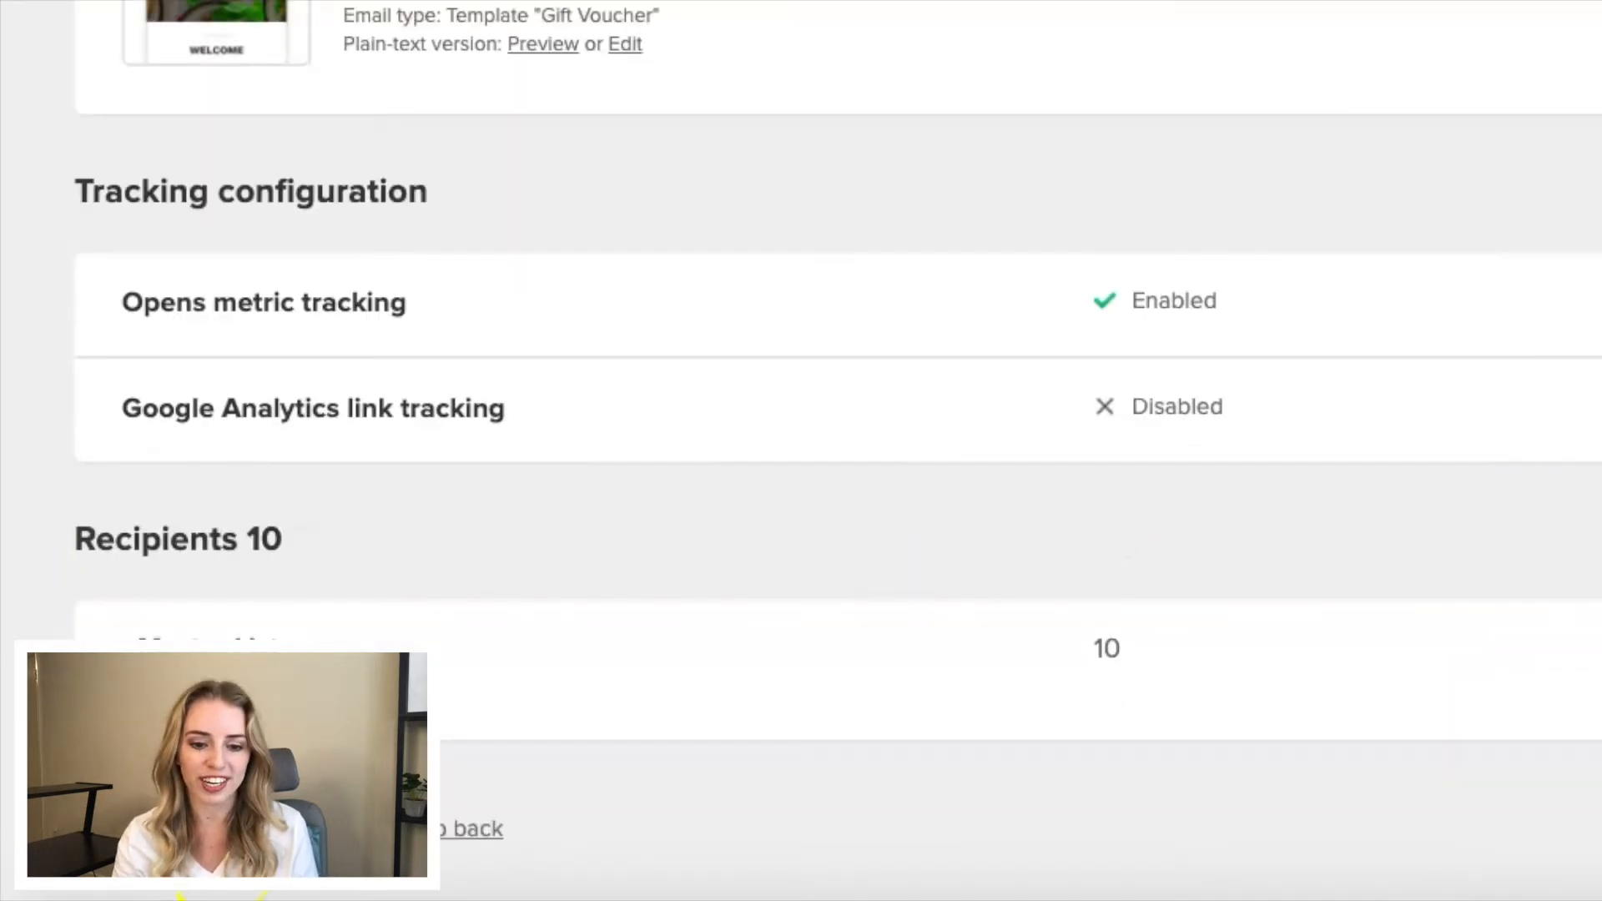
{"action": "left_click", "coordinate": [221, 834]}
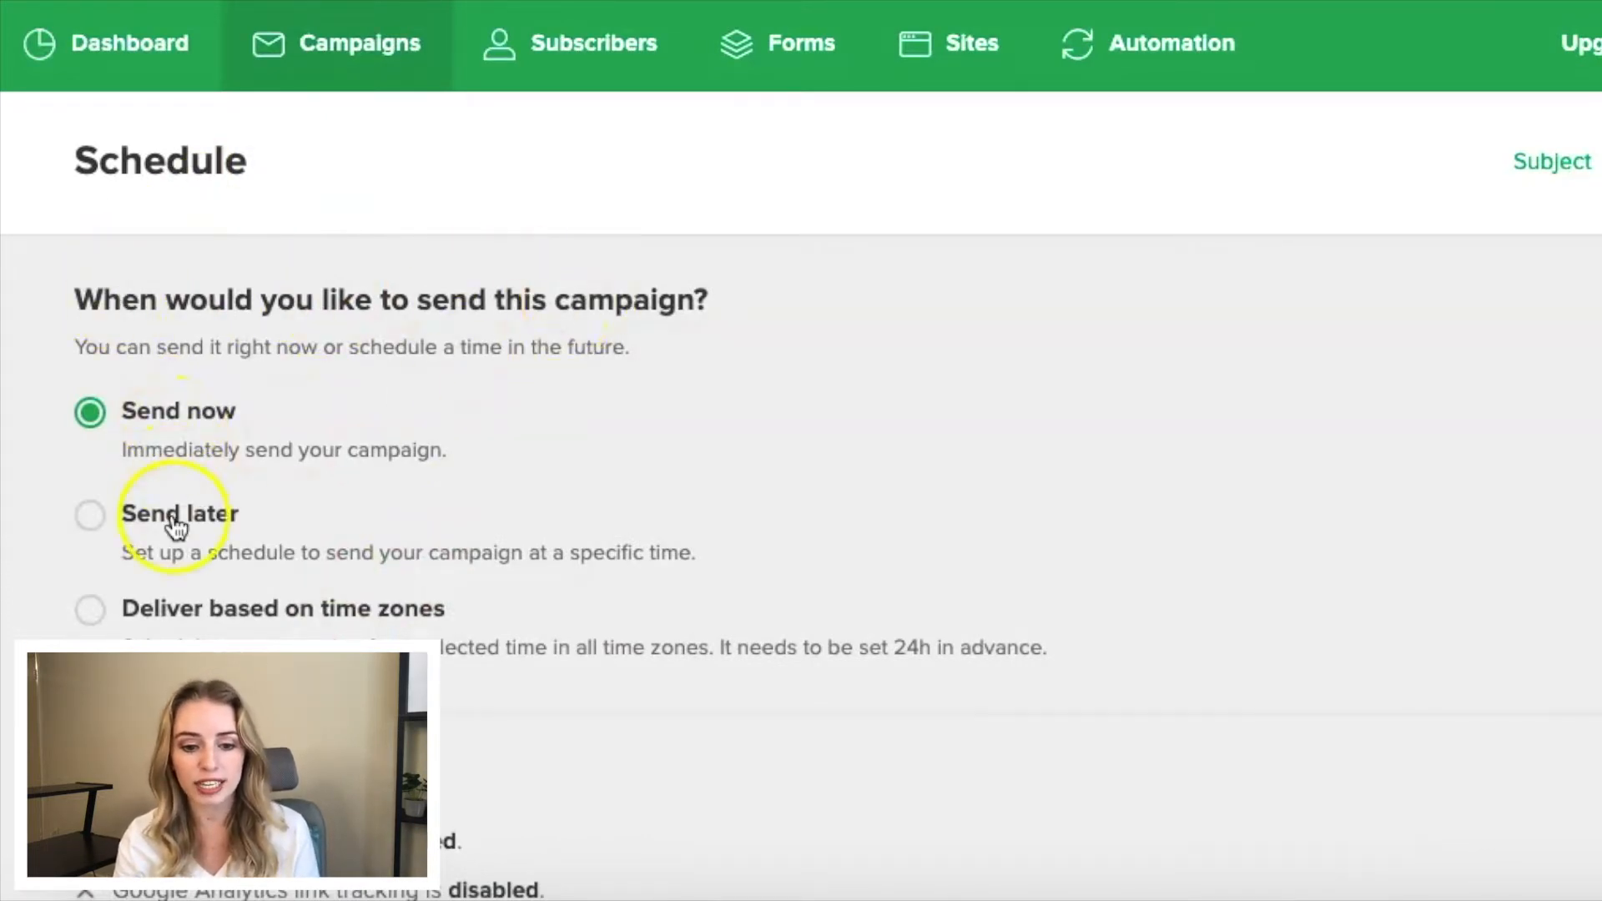
{"action": "scroll", "coordinate": [192, 621], "scroll_direction": "down", "scroll_amount": 3}
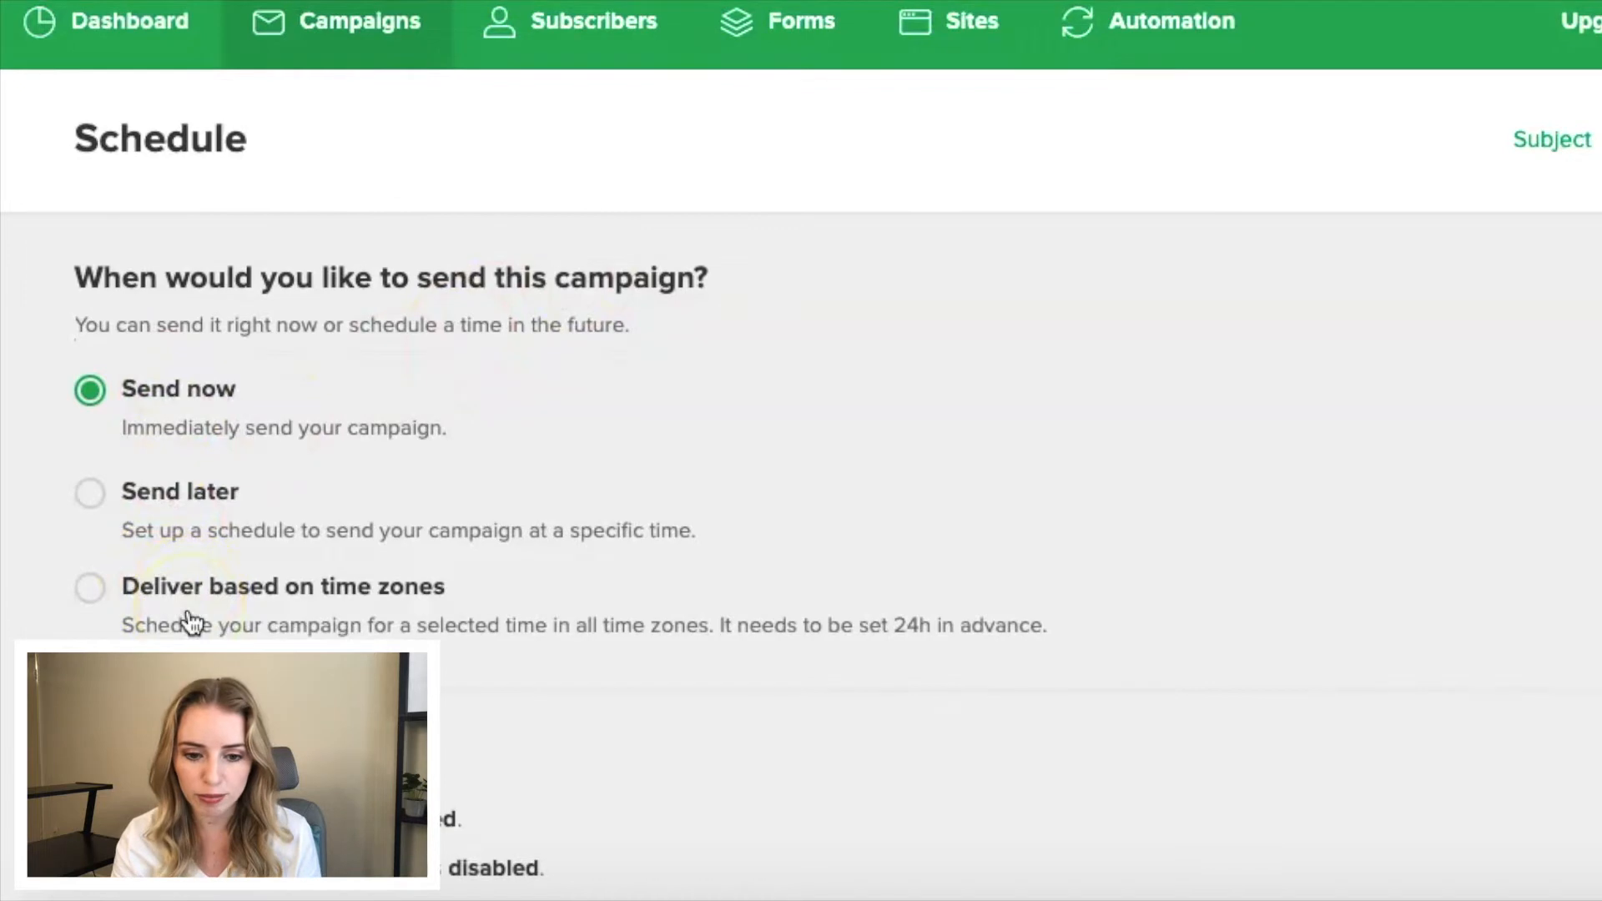
{"action": "scroll", "coordinate": [184, 602], "scroll_direction": "up", "scroll_amount": 1}
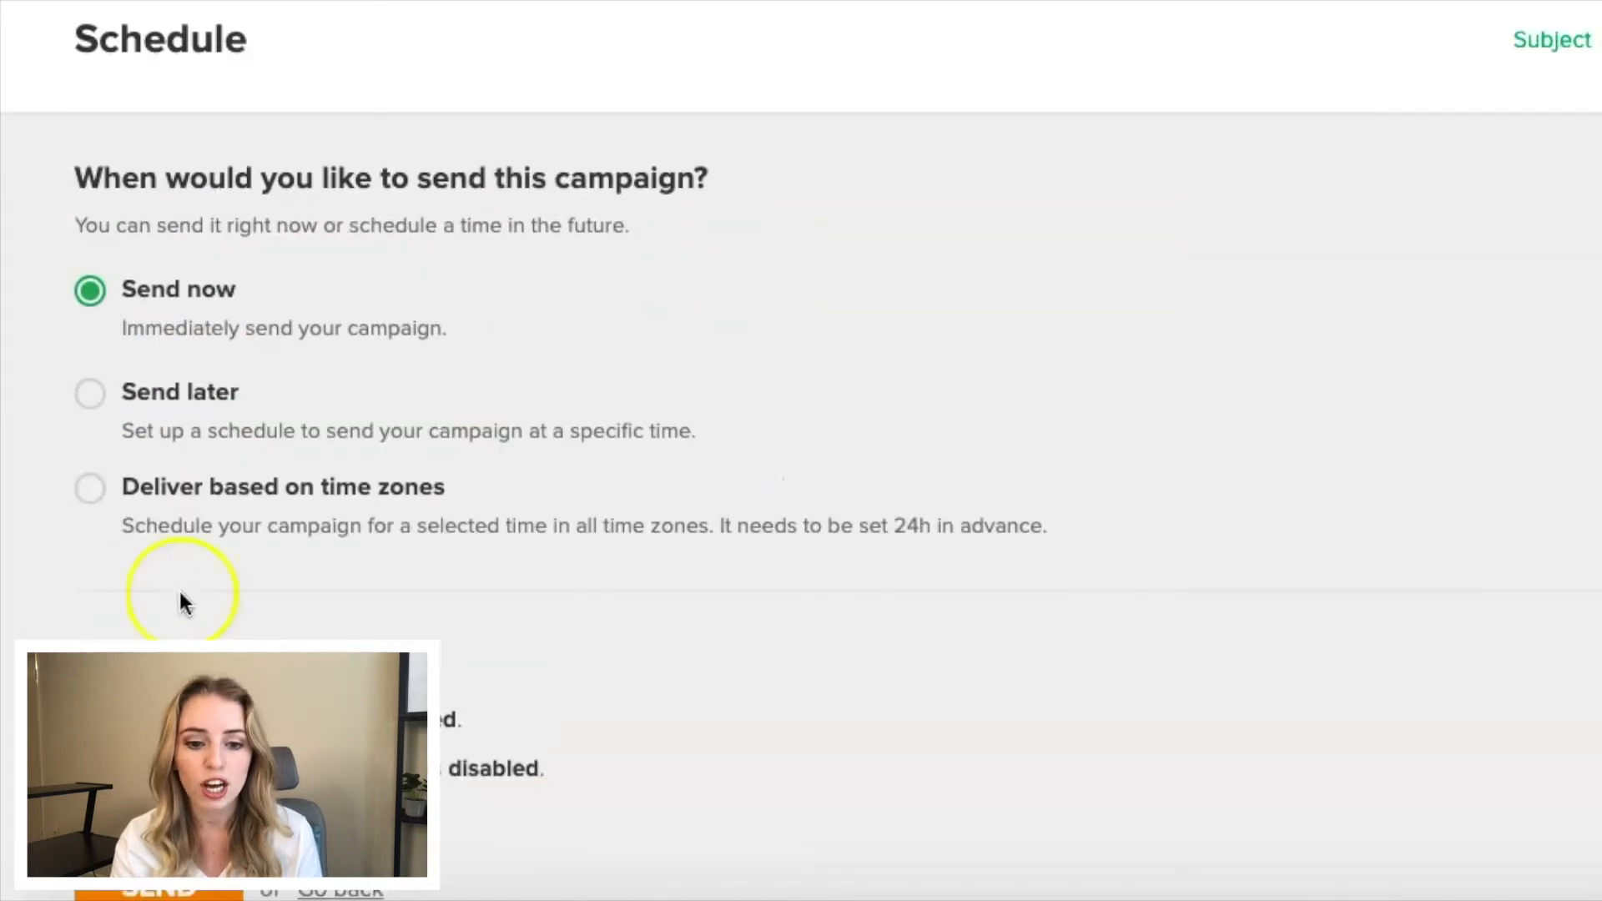
{"action": "left_click", "coordinate": [92, 394]}
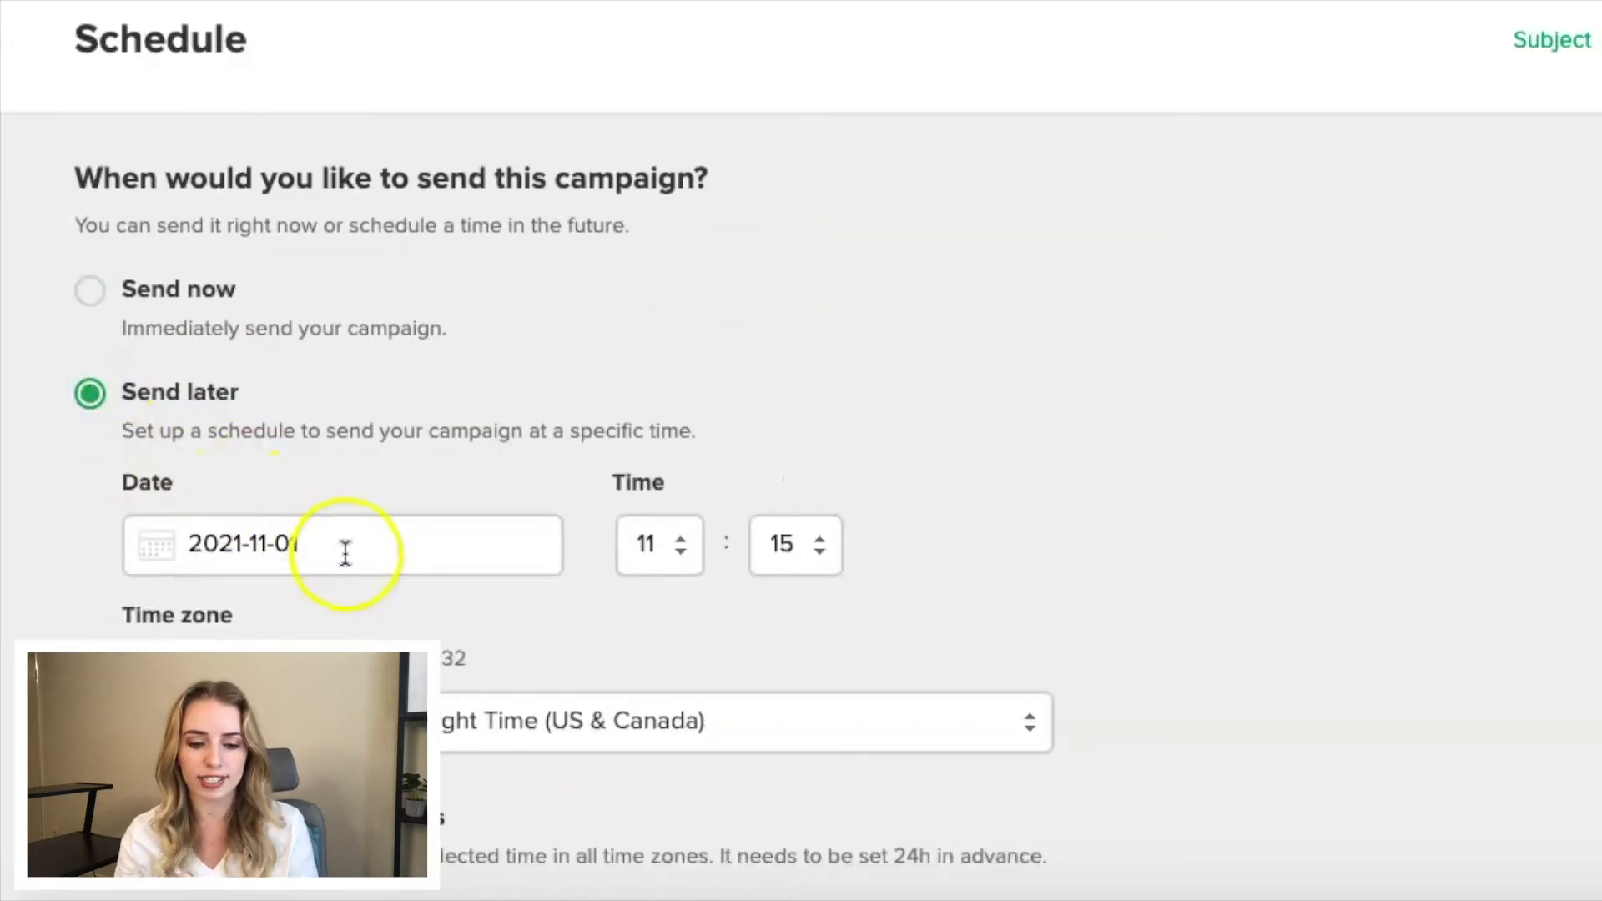
{"action": "left_click", "coordinate": [346, 553]}
{"action": "left_click", "coordinate": [282, 287]}
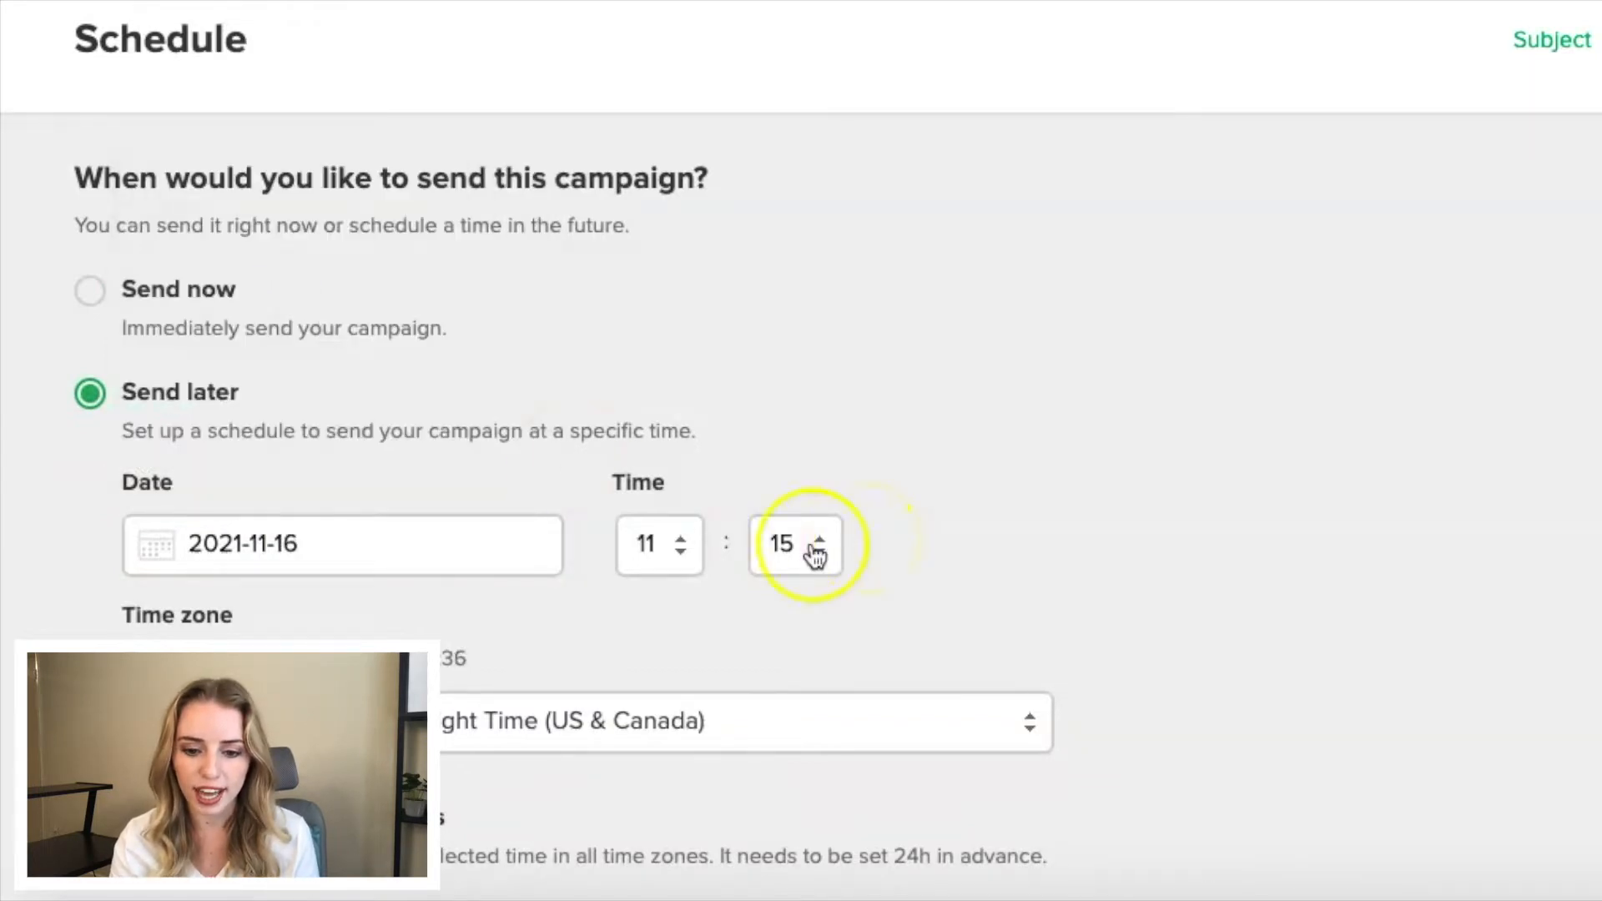
{"action": "scroll", "coordinate": [432, 543], "scroll_direction": "down", "scroll_amount": 2}
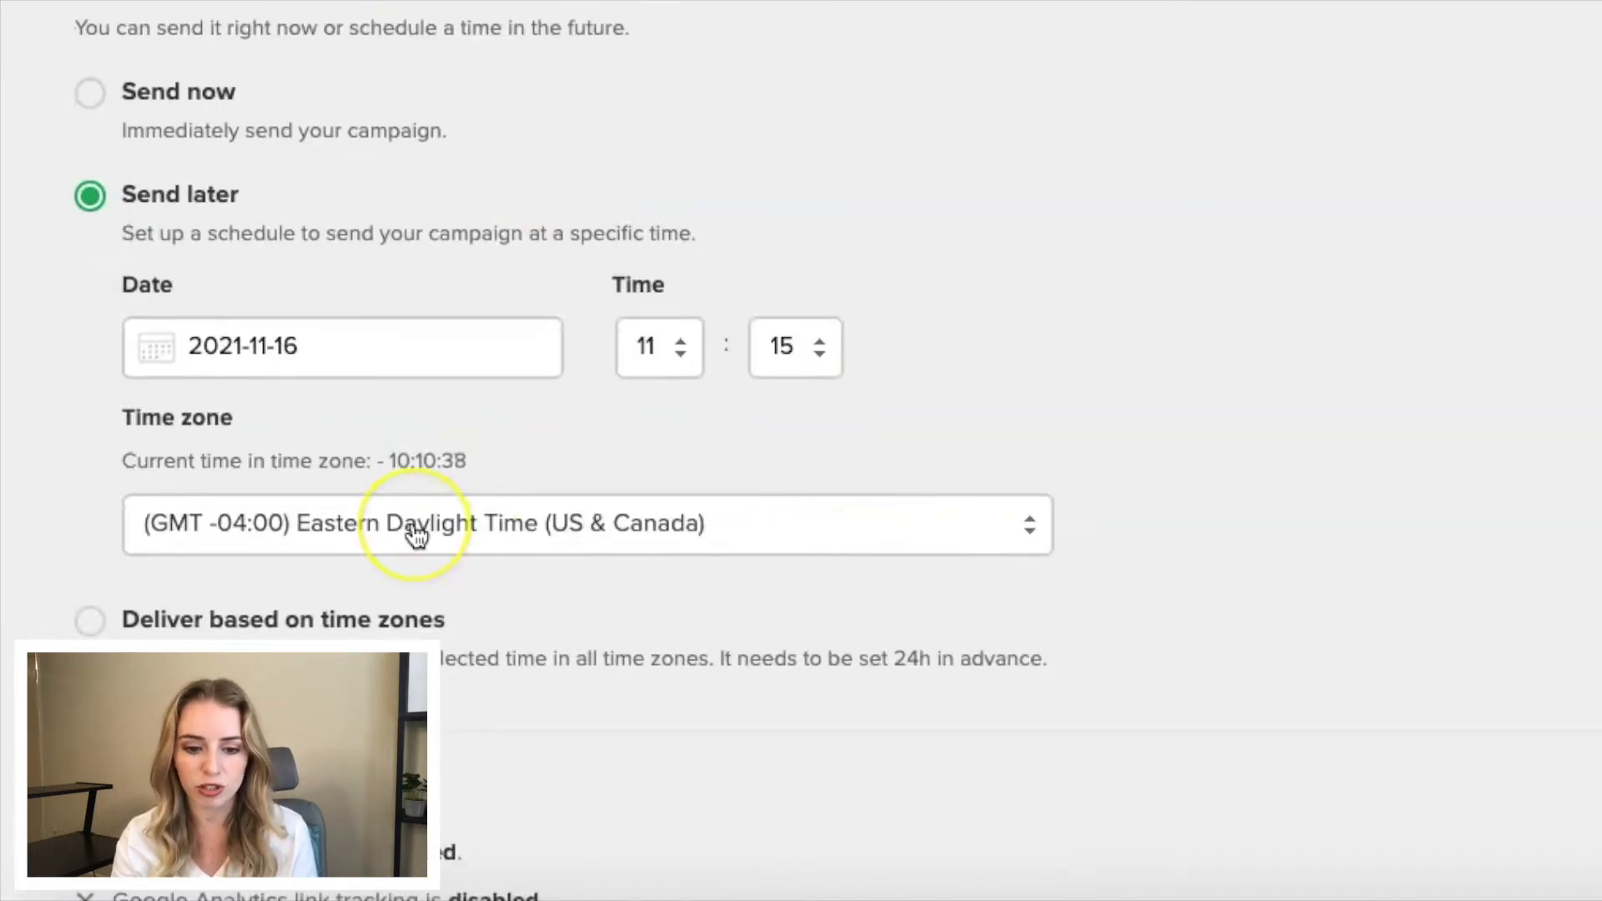
{"action": "scroll", "coordinate": [414, 536], "scroll_direction": "down", "scroll_amount": 3}
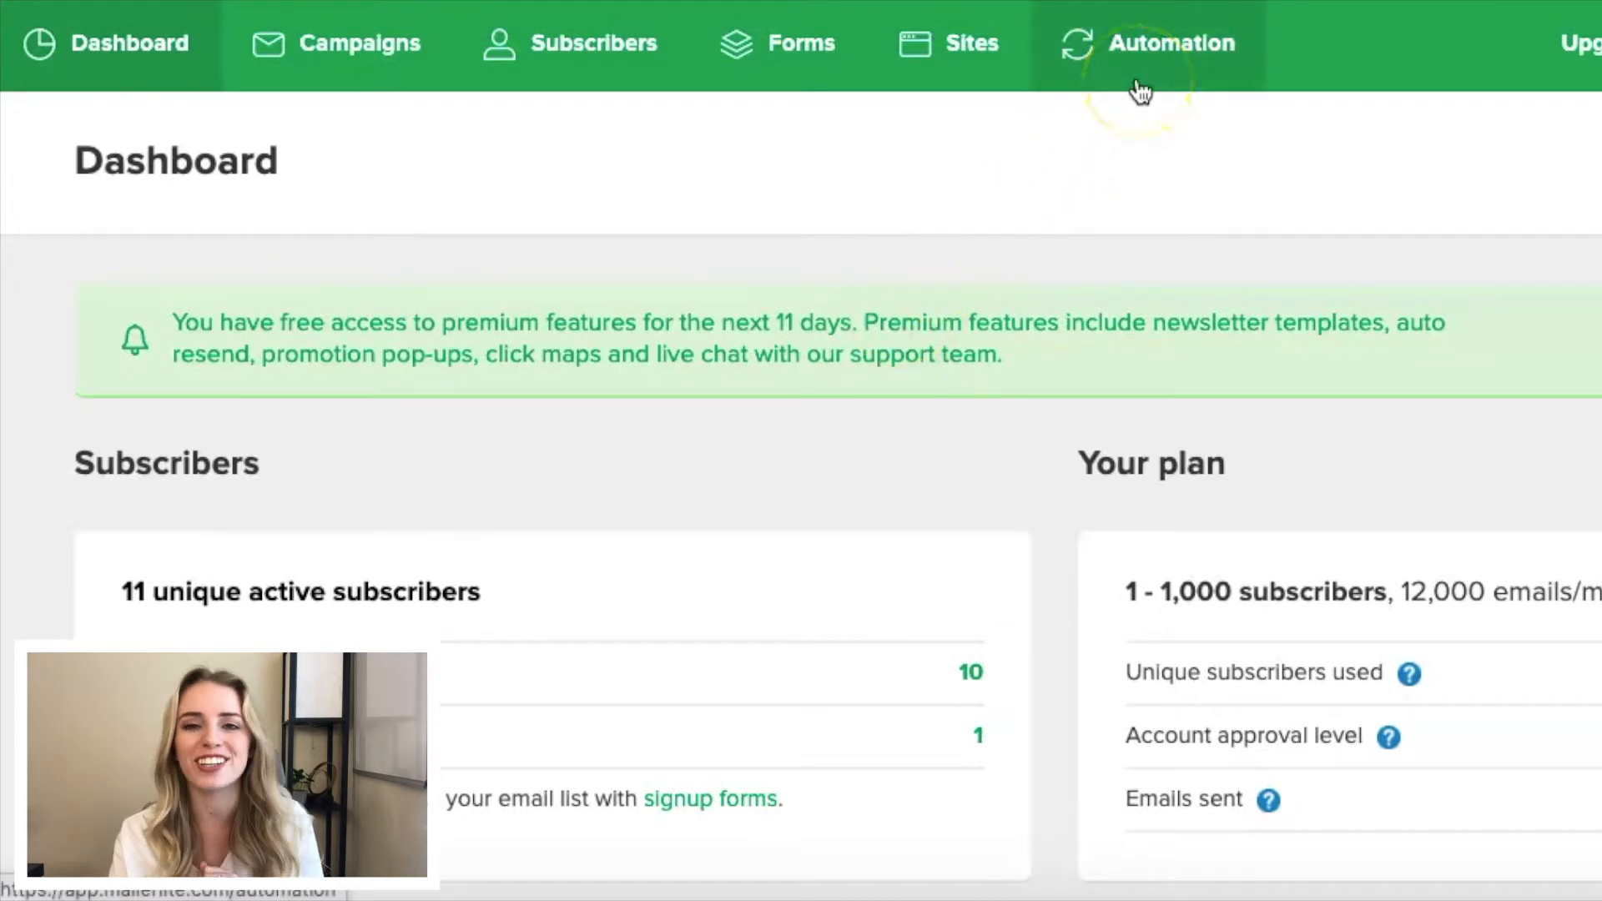
- Create a new automation workflow and name it "Welcome Series"
{"action": "scroll", "coordinate": [911, 363], "scroll_direction": "down", "scroll_amount": 2}
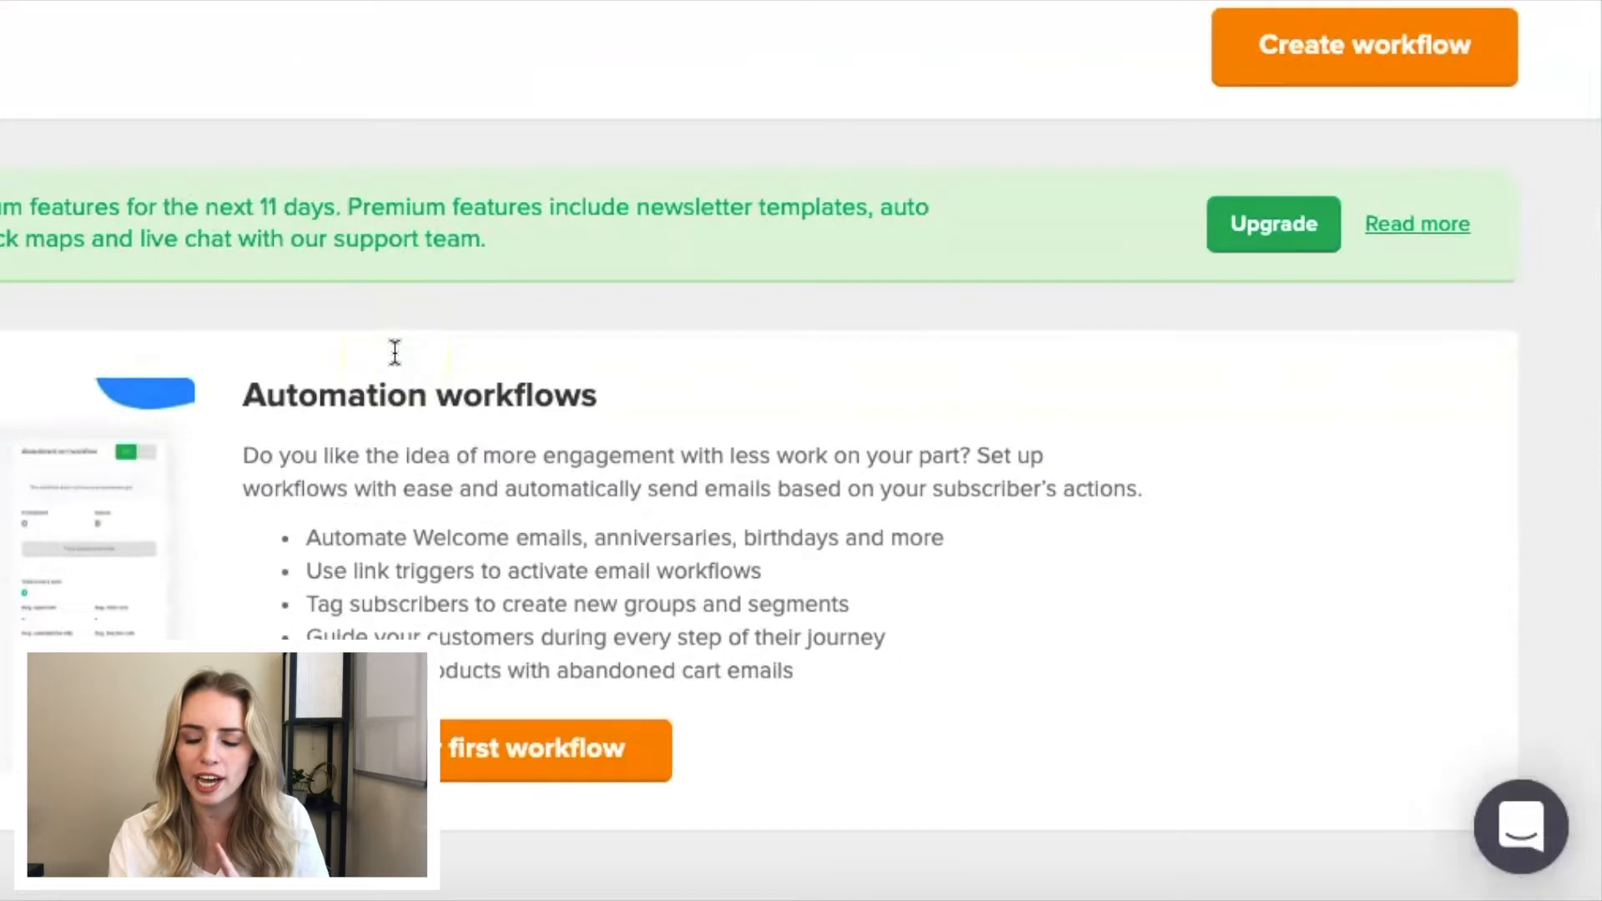
{"action": "scroll", "coordinate": [500, 314], "scroll_direction": "up", "scroll_amount": 2}
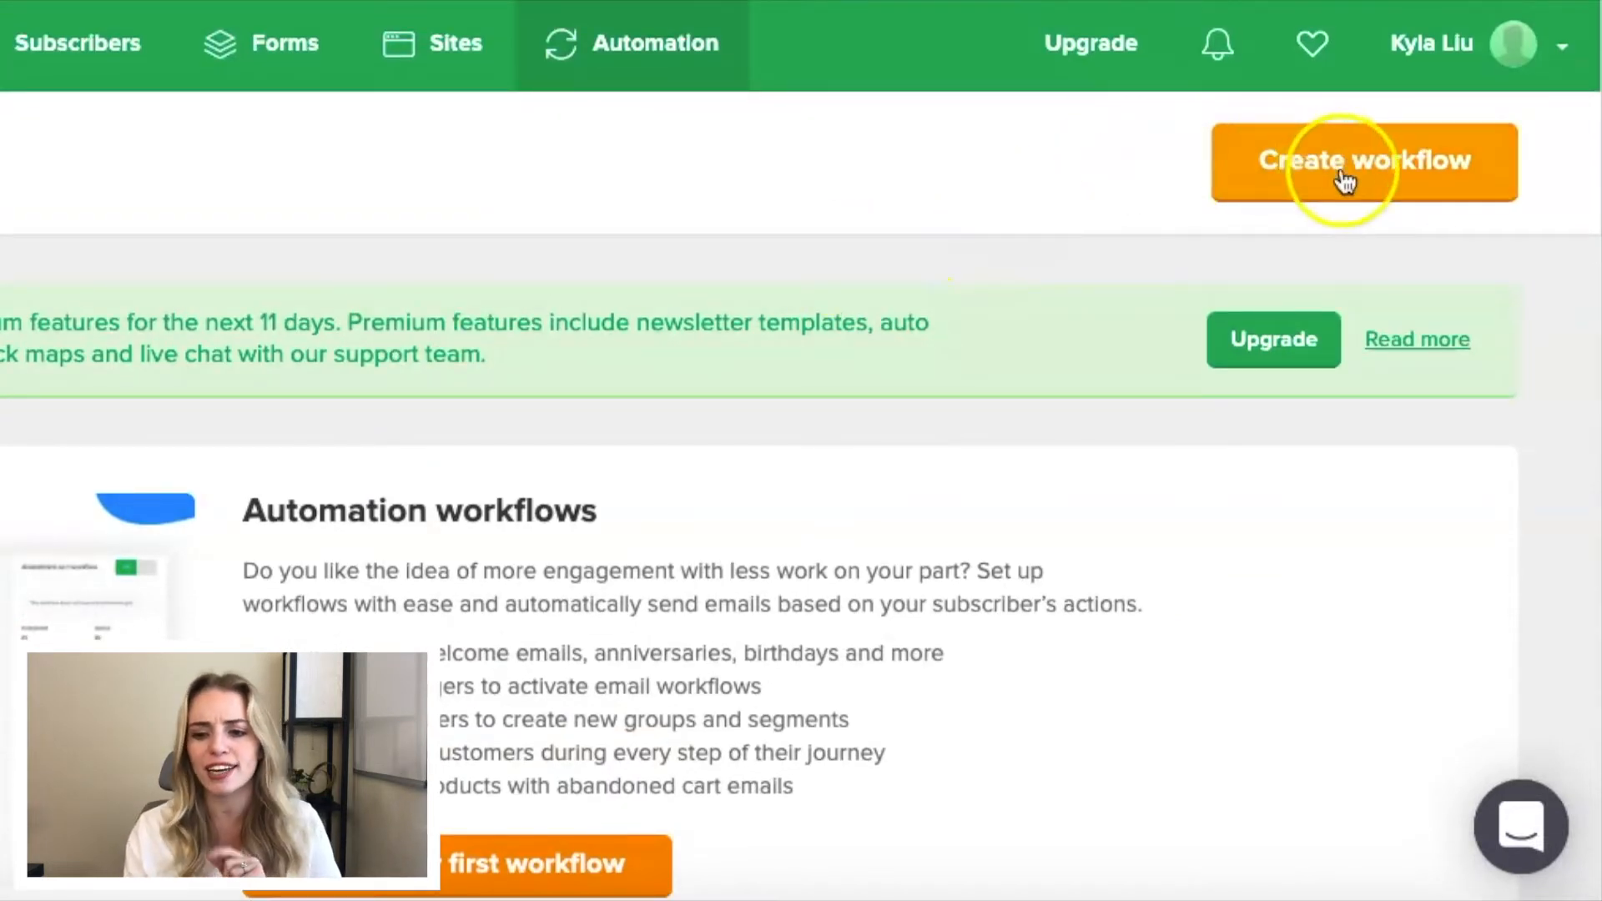
{"action": "left_click", "coordinate": [1360, 183]}
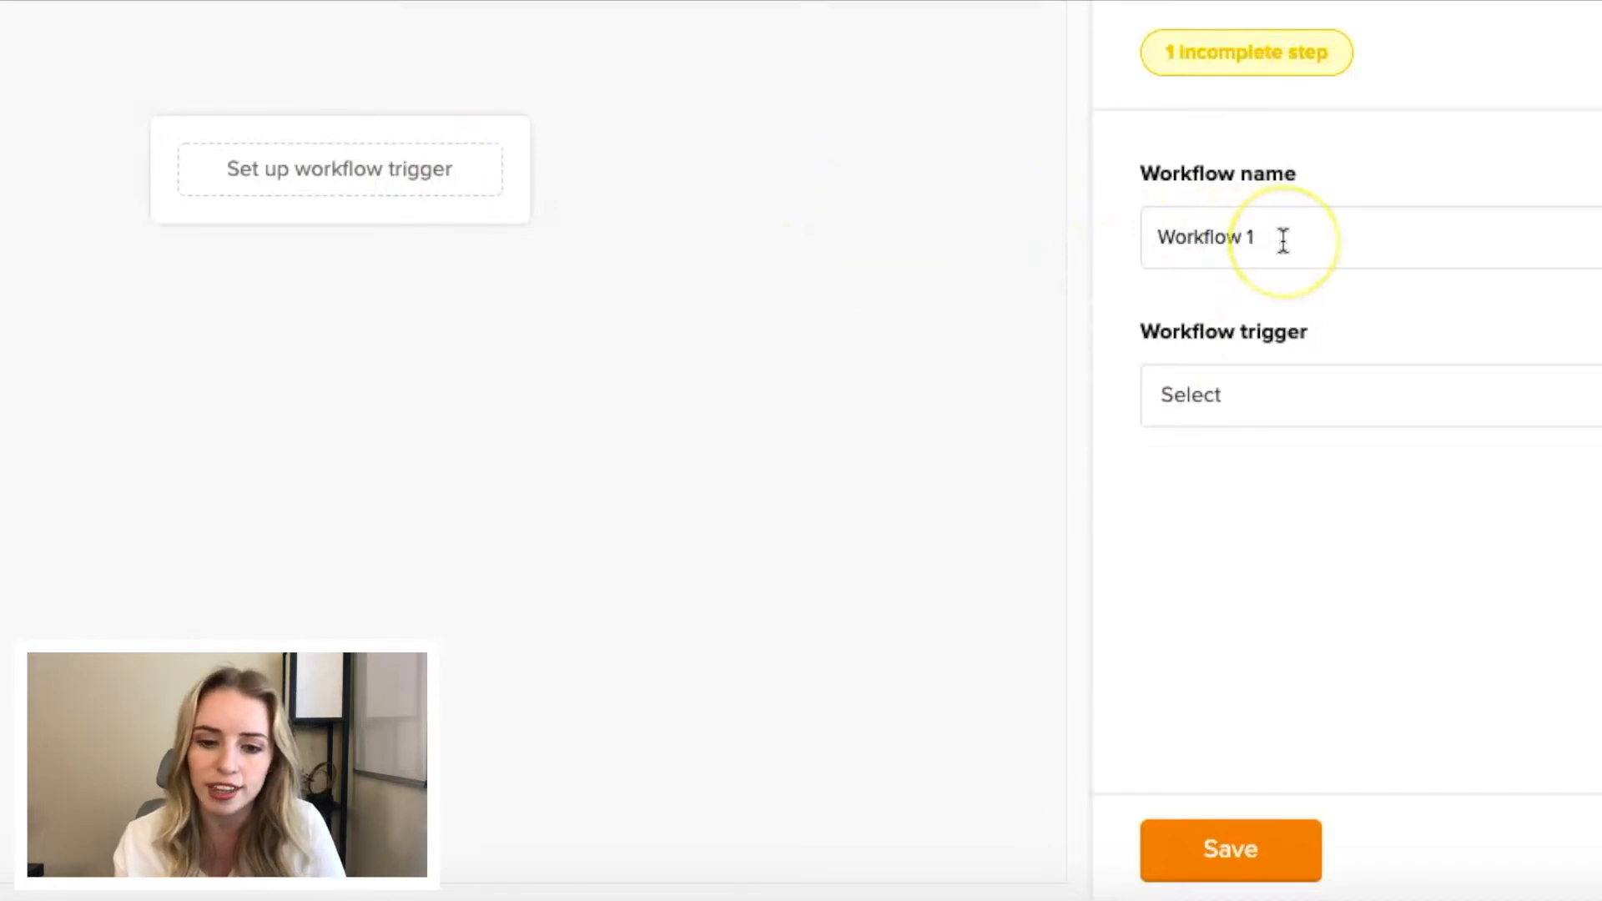
{"action": "left_click_drag", "start_coordinate": [1283, 241], "coordinate": [1145, 218]}
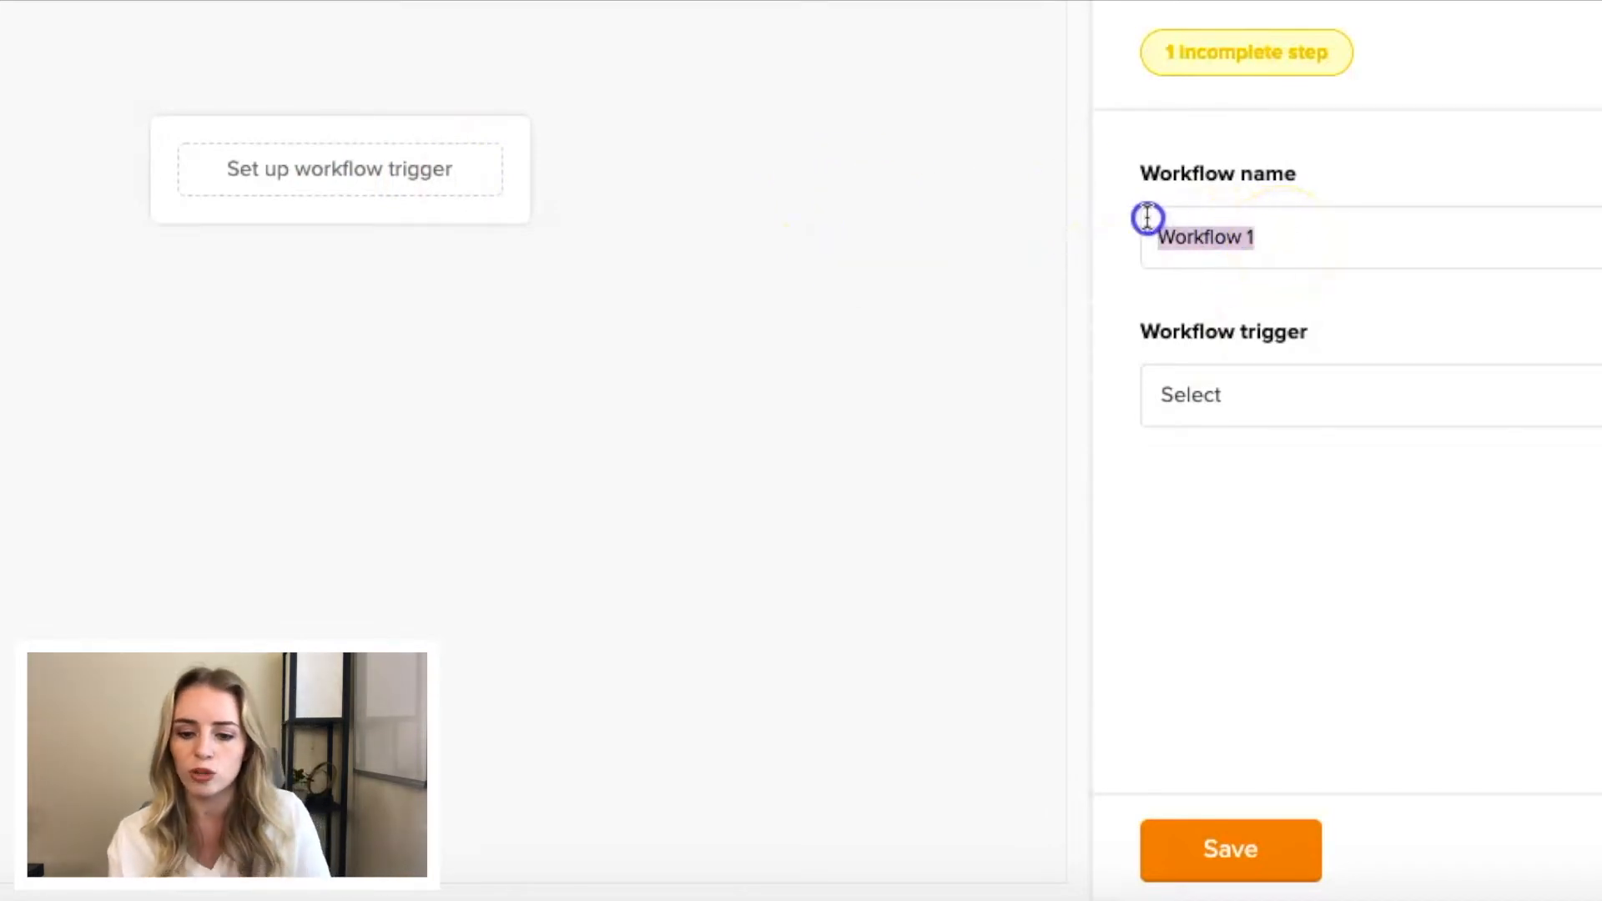
{"action": "type", "text": "Welcome Series"}
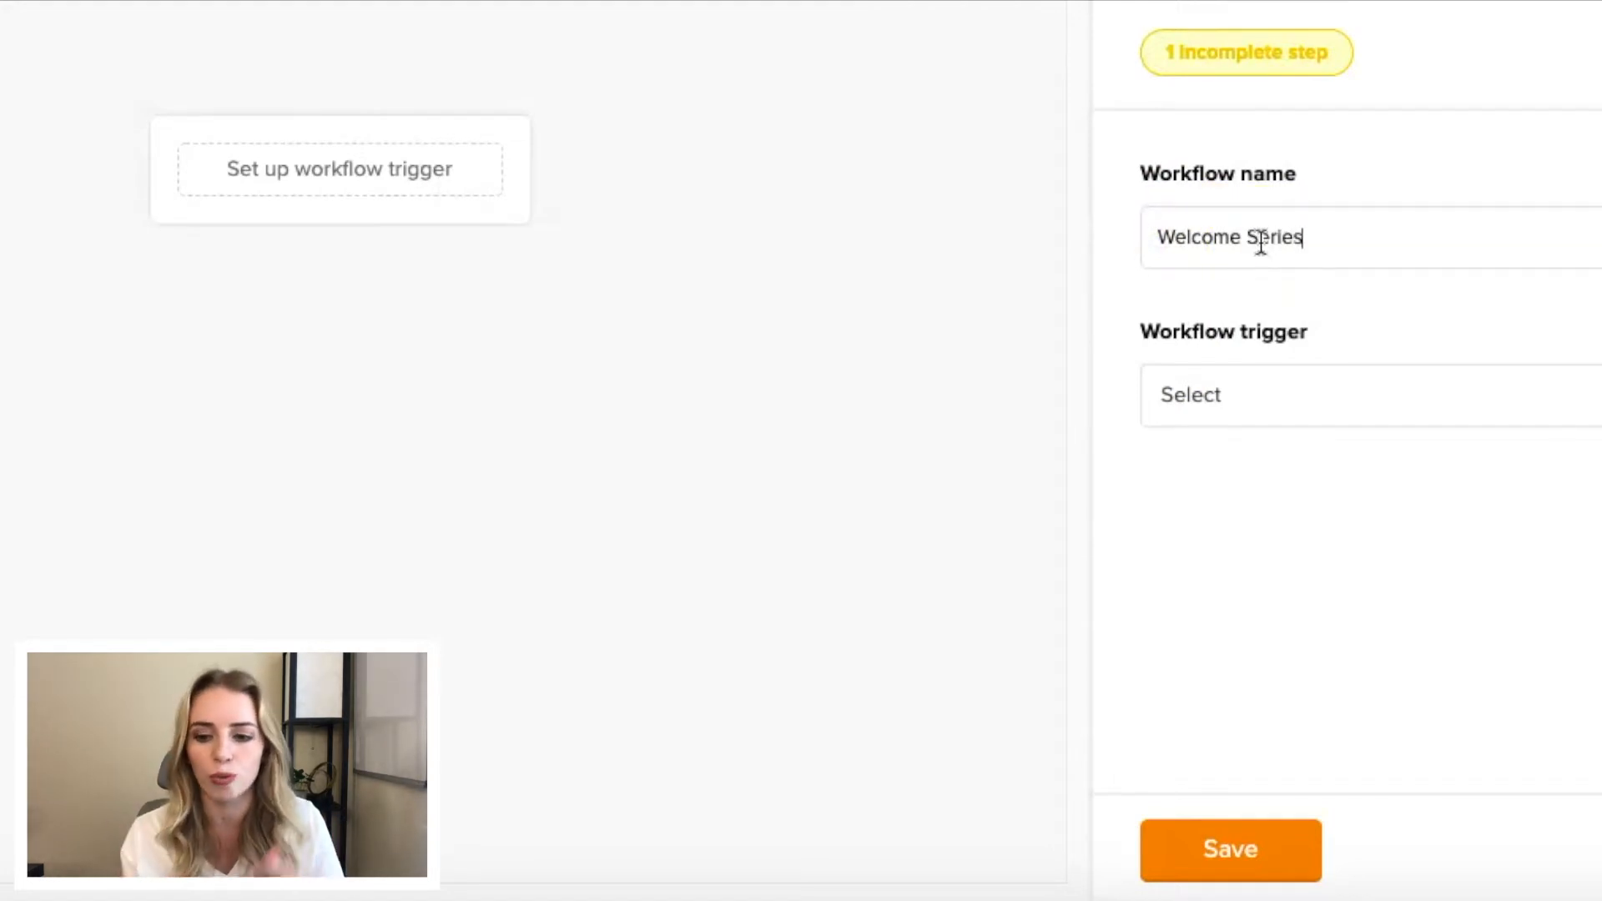
- Set the workflow trigger to "When subscriber joins a group" with Master List as the subscriber group, and save it
{"action": "left_click", "coordinate": [1271, 415]}
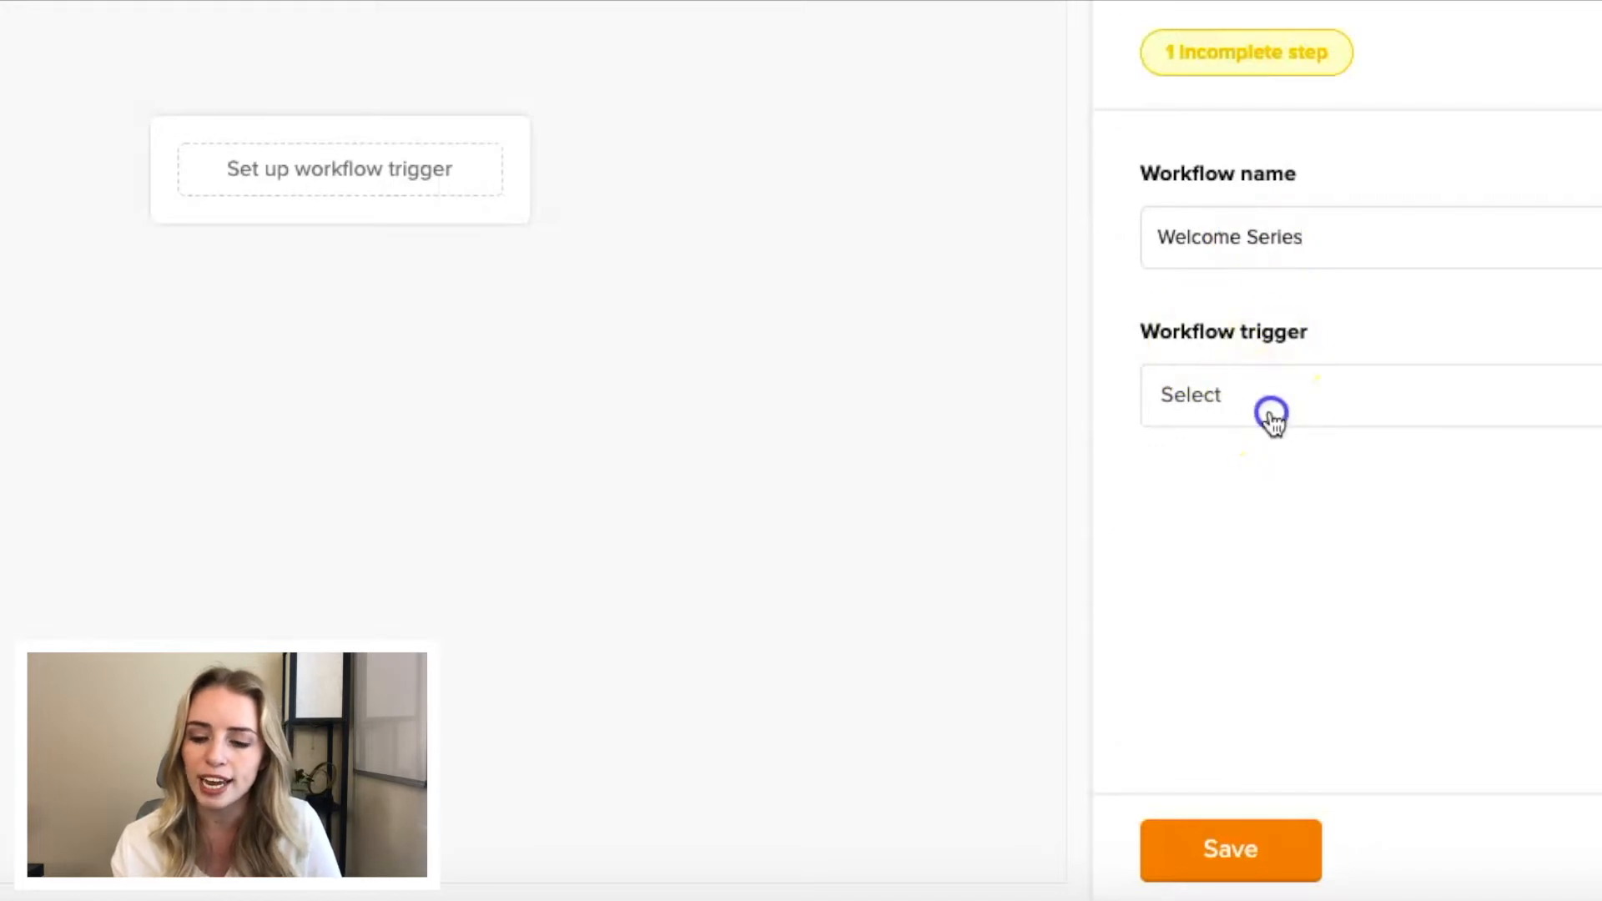
{"action": "scroll", "coordinate": [1313, 547], "scroll_direction": "down", "scroll_amount": 3}
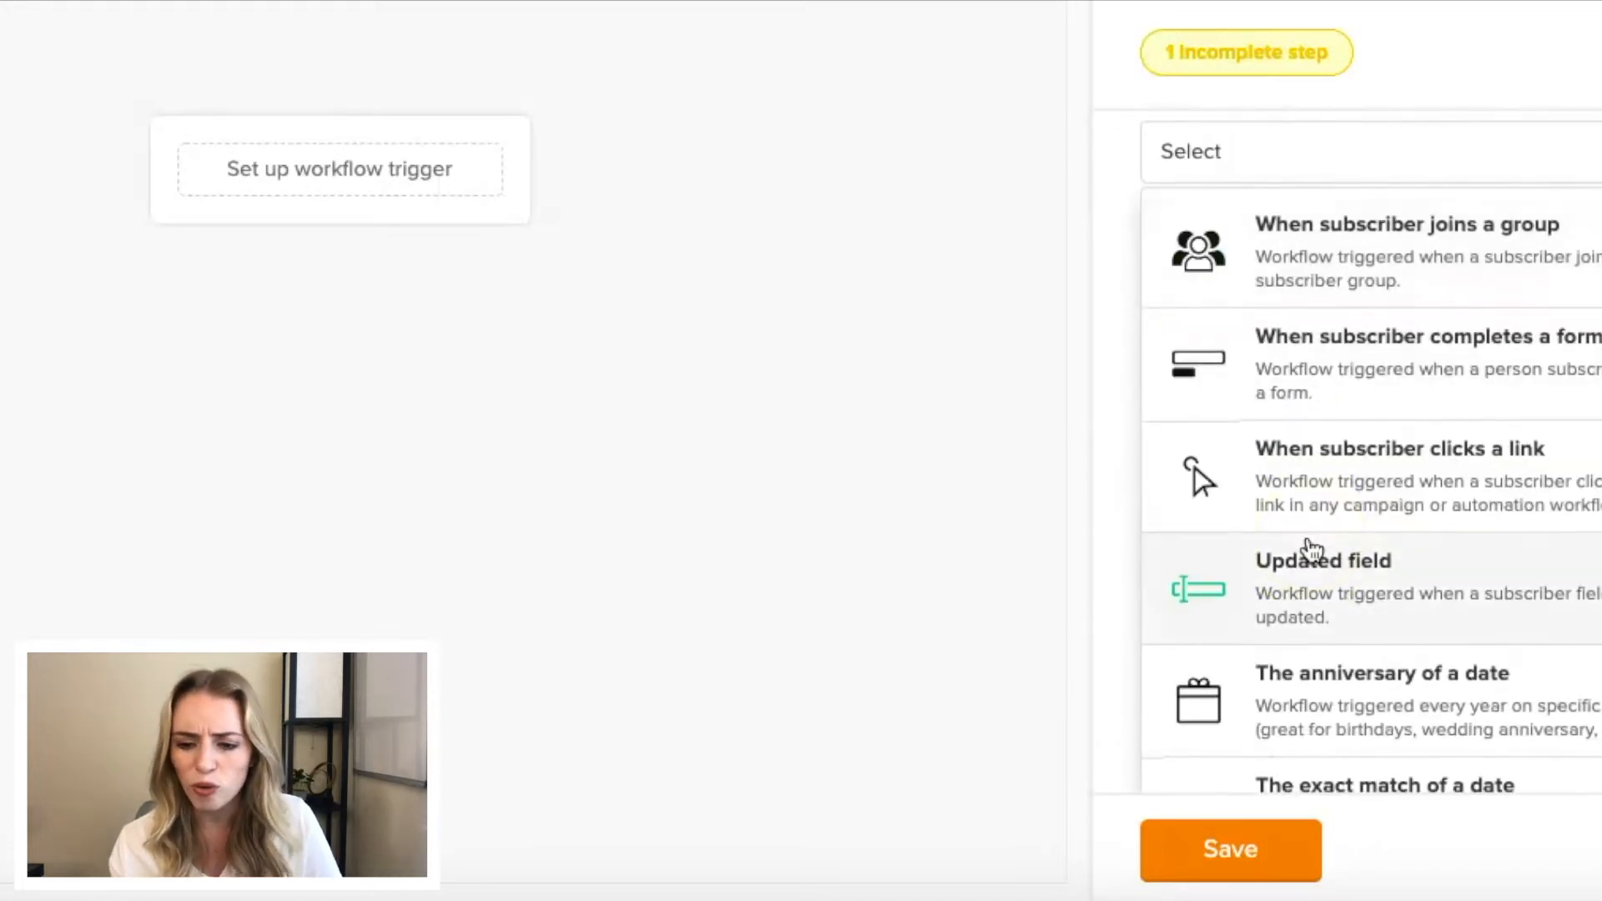
{"action": "scroll", "coordinate": [1312, 547], "scroll_direction": "up", "scroll_amount": 4}
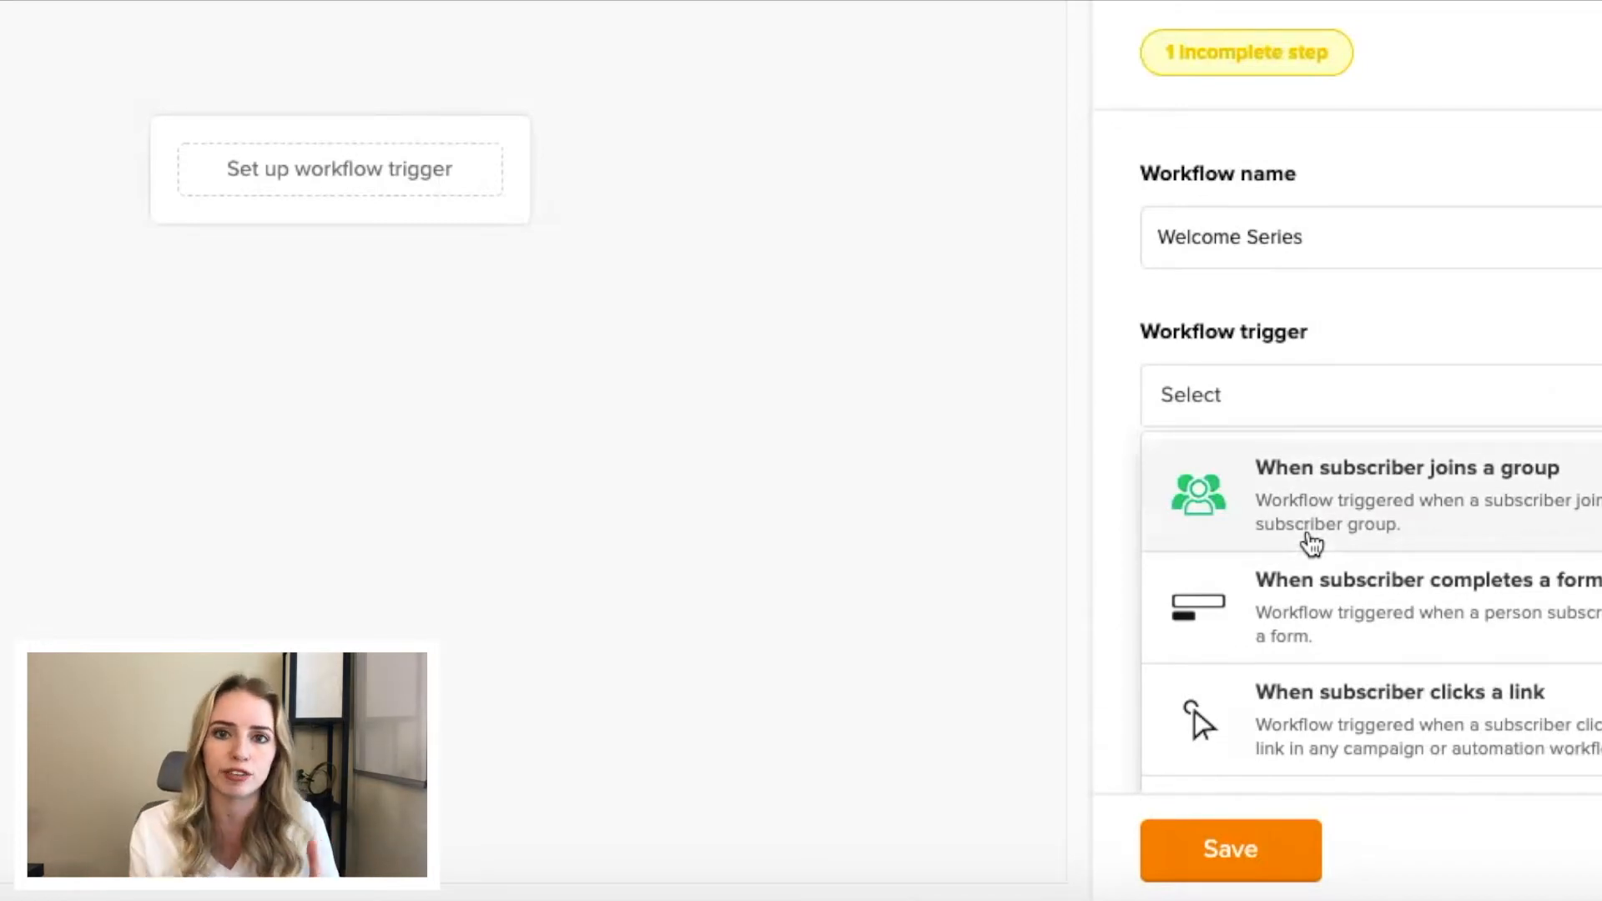
{"action": "left_click", "coordinate": [1283, 502]}
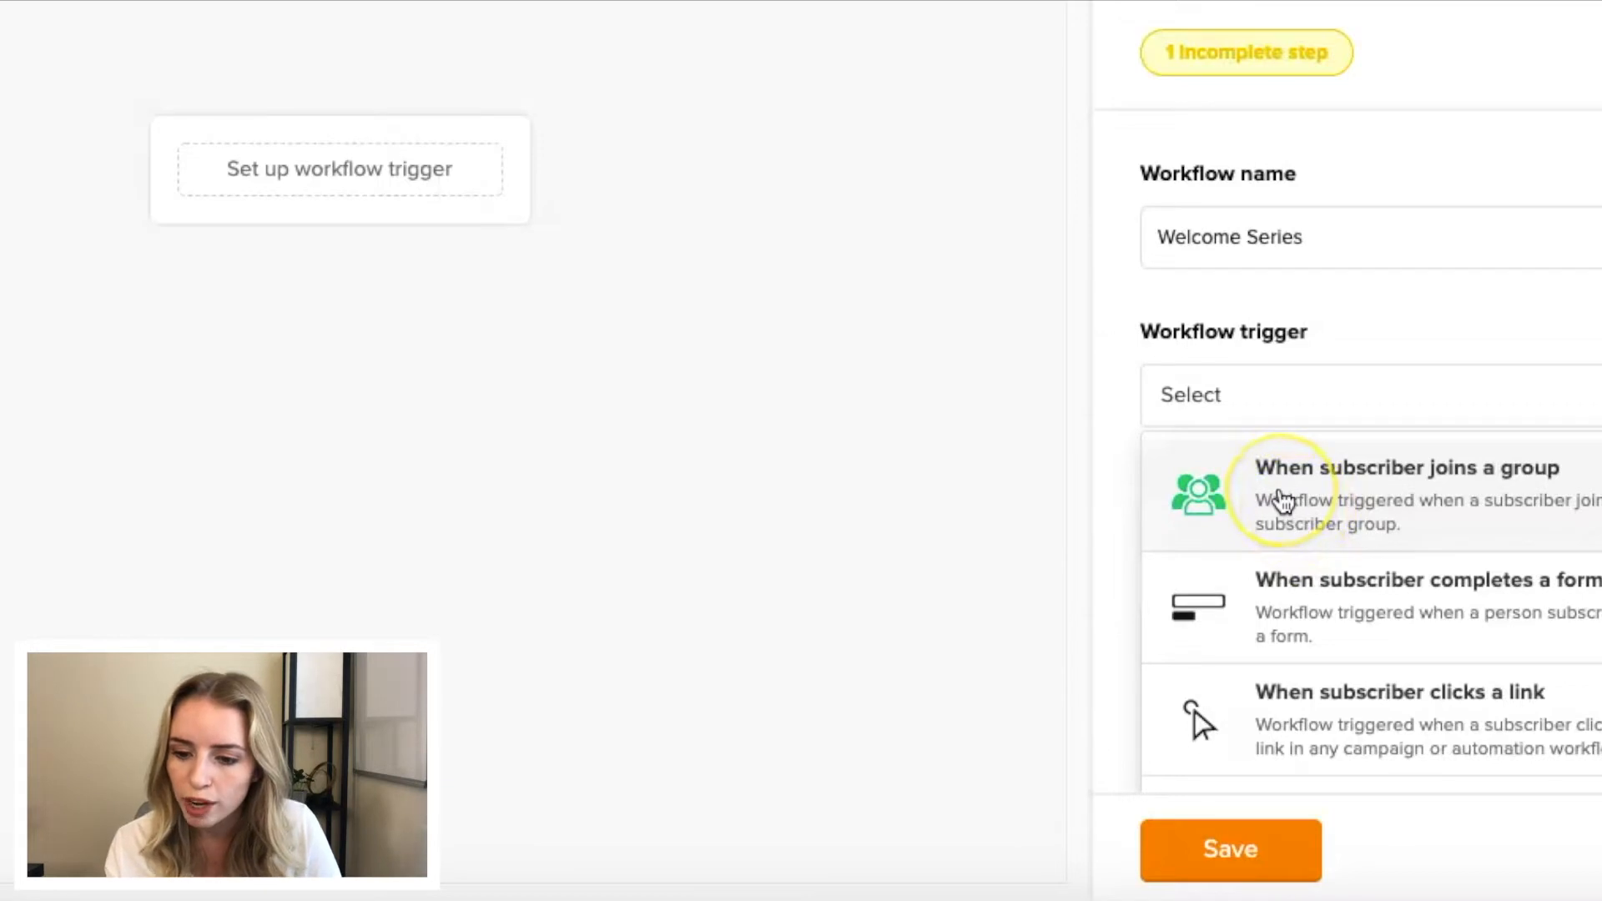
{"action": "left_click", "coordinate": [1351, 496]}
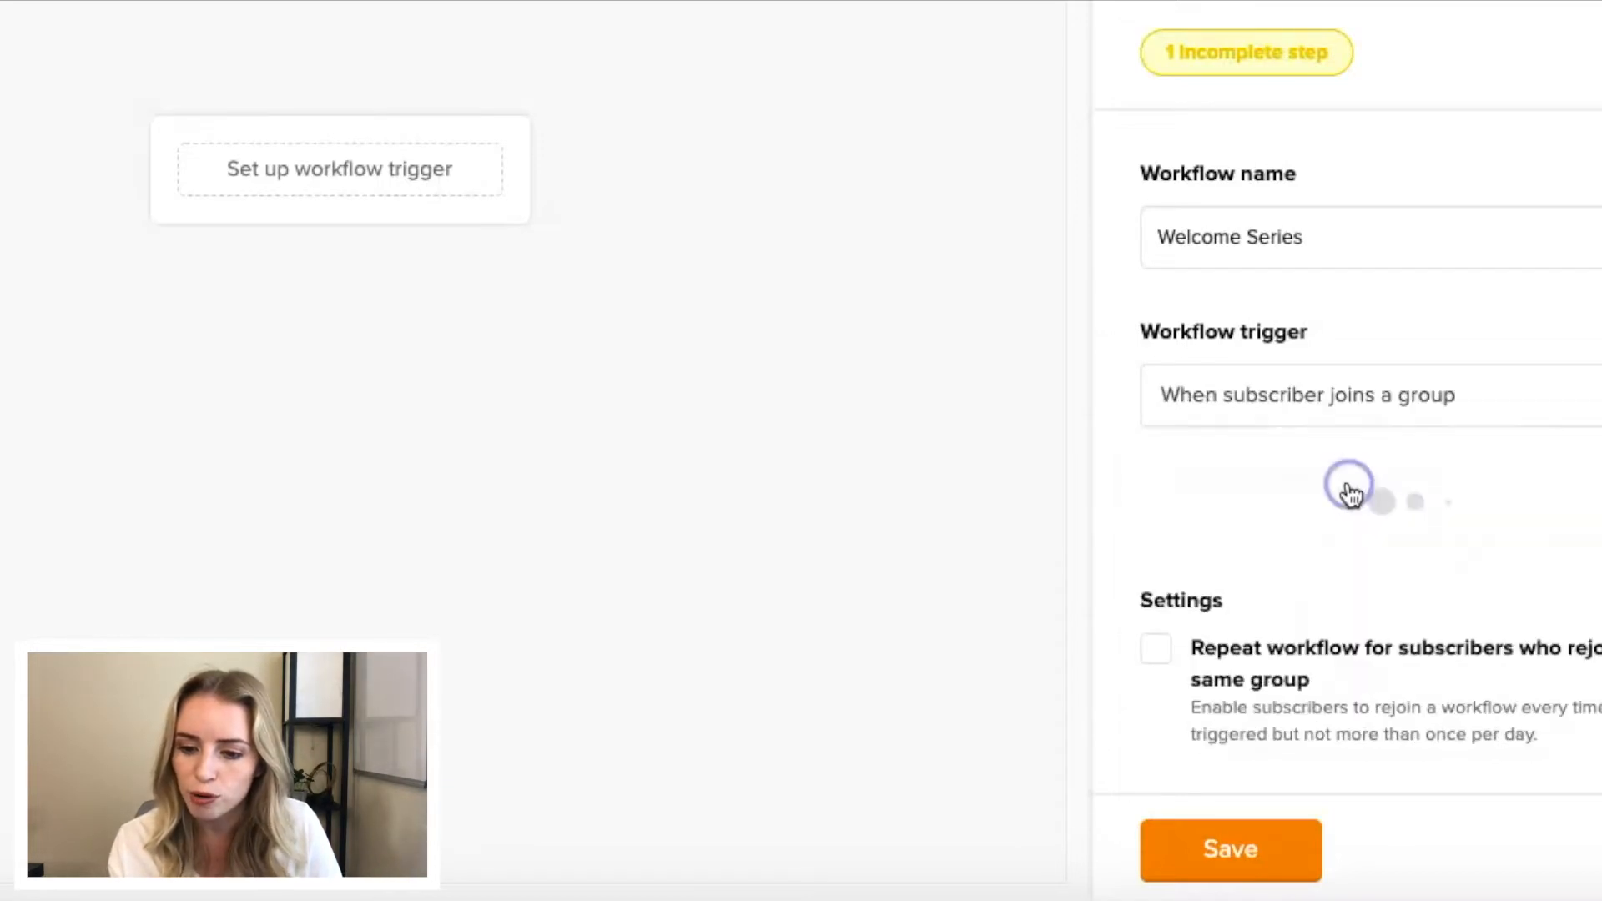
{"action": "left_click", "coordinate": [1248, 567]}
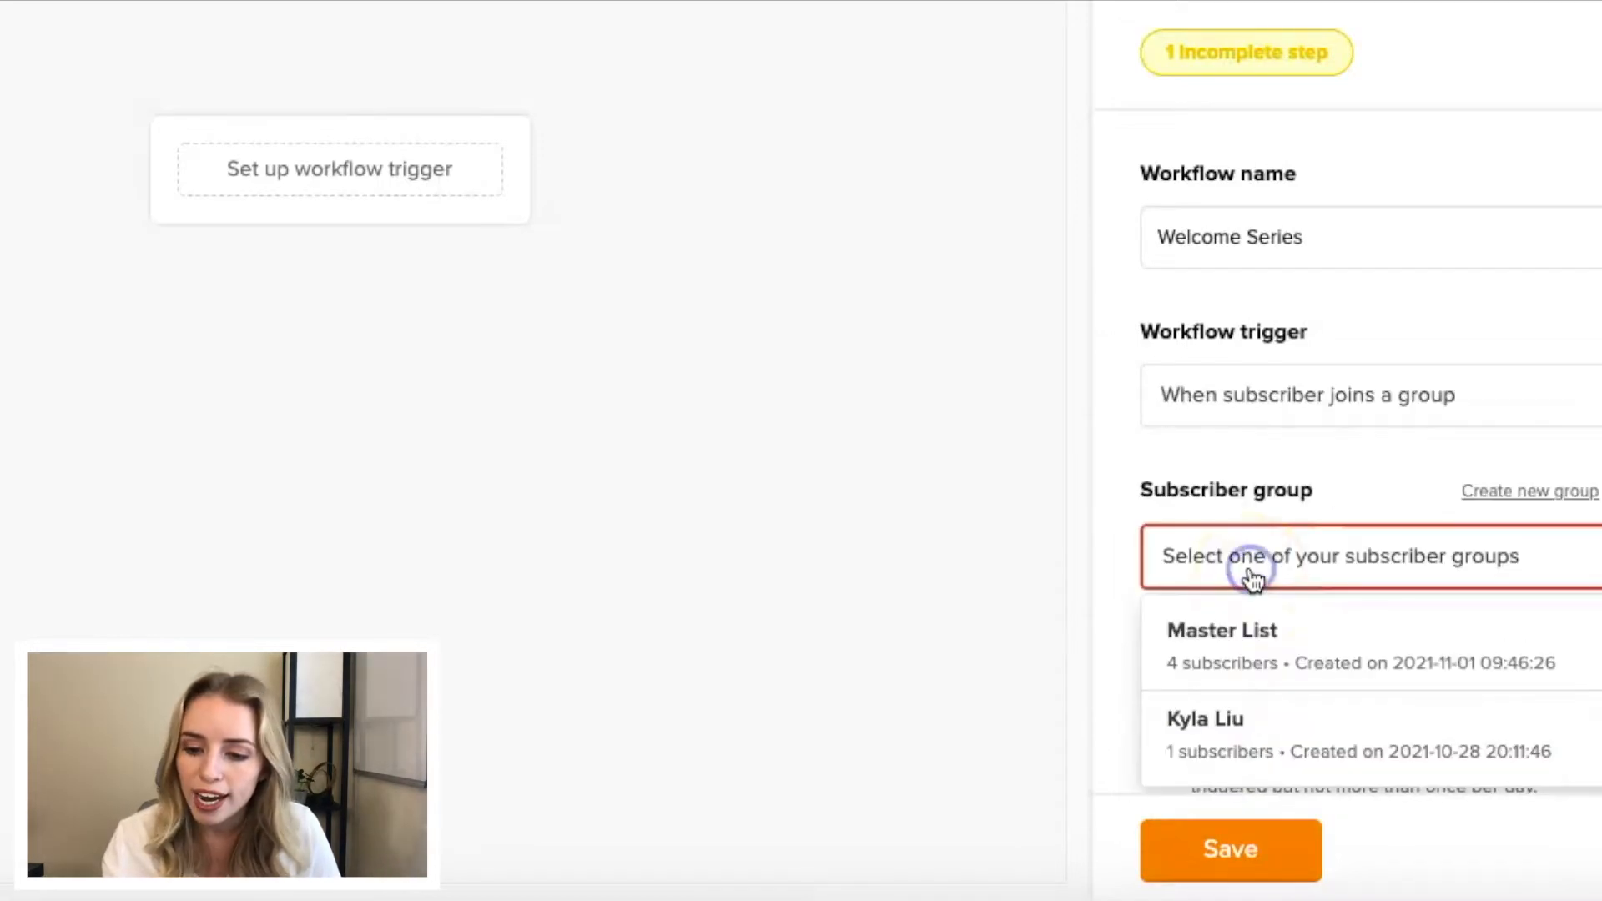
{"action": "left_click", "coordinate": [1250, 634]}
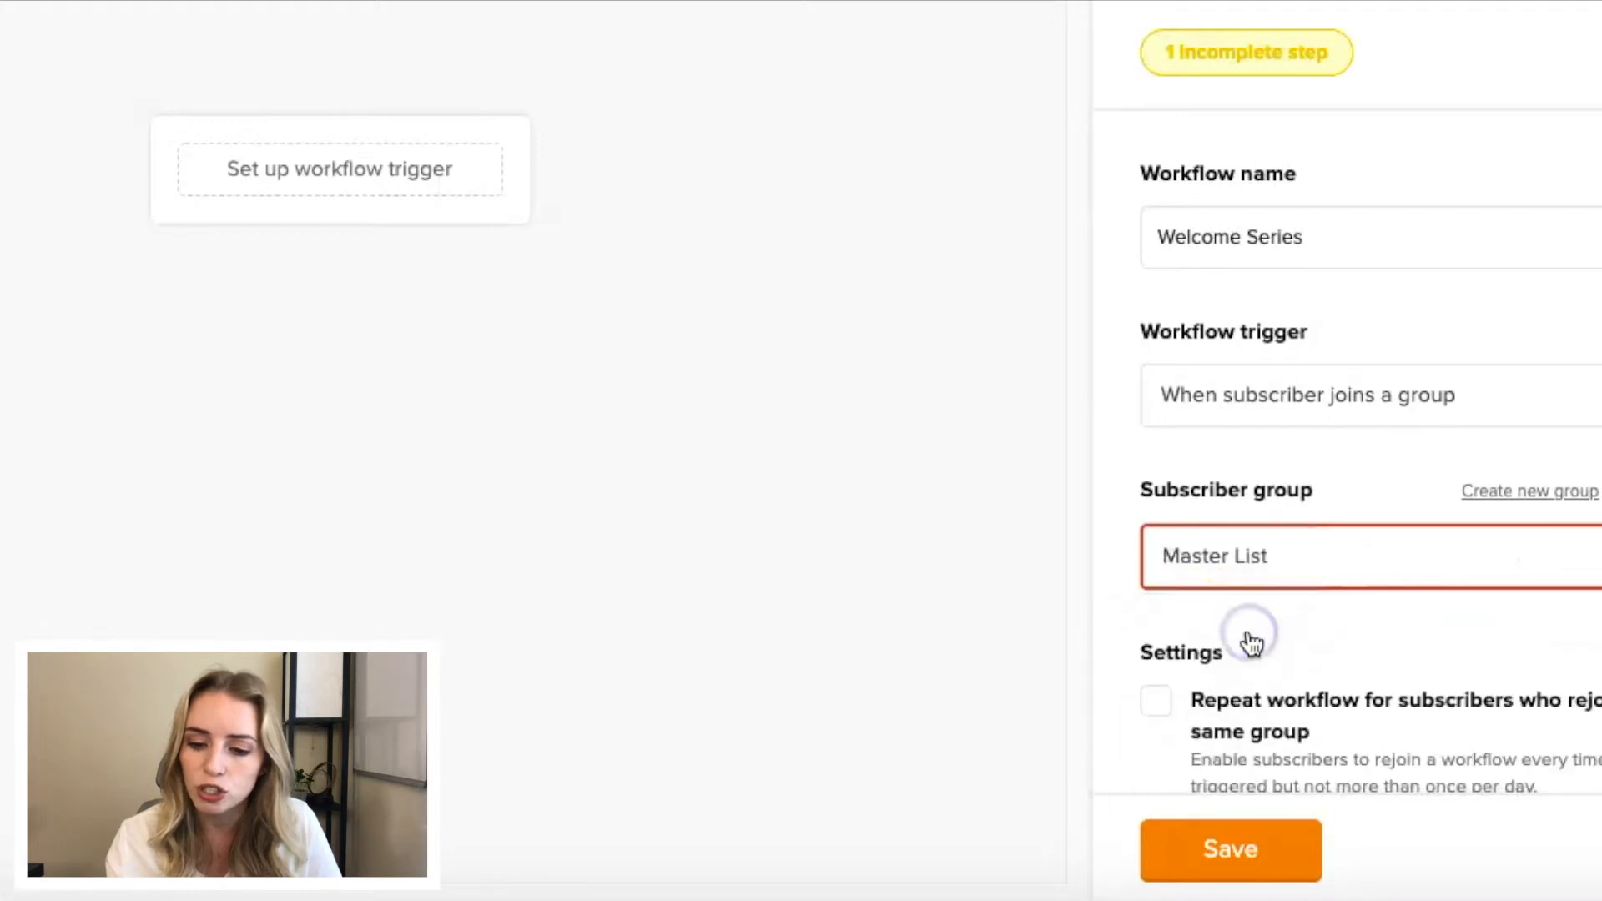
{"action": "left_click", "coordinate": [1218, 848]}
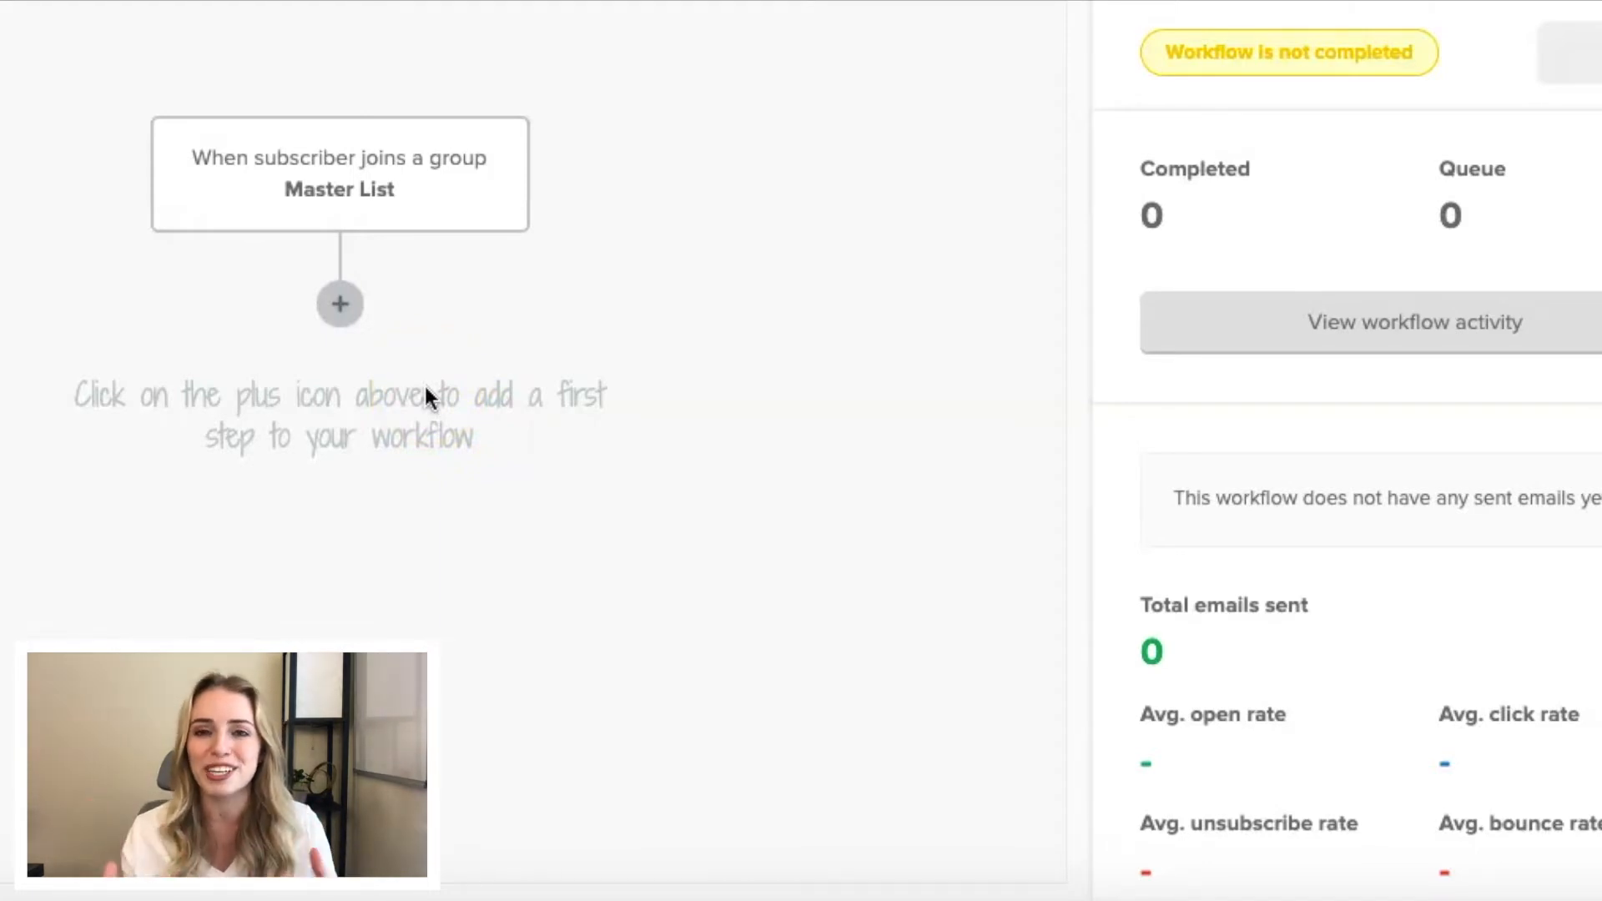
- Add a delay of 4 hours as the first workflow step after the Master List trigger and save it
{"action": "left_click", "coordinate": [337, 313]}
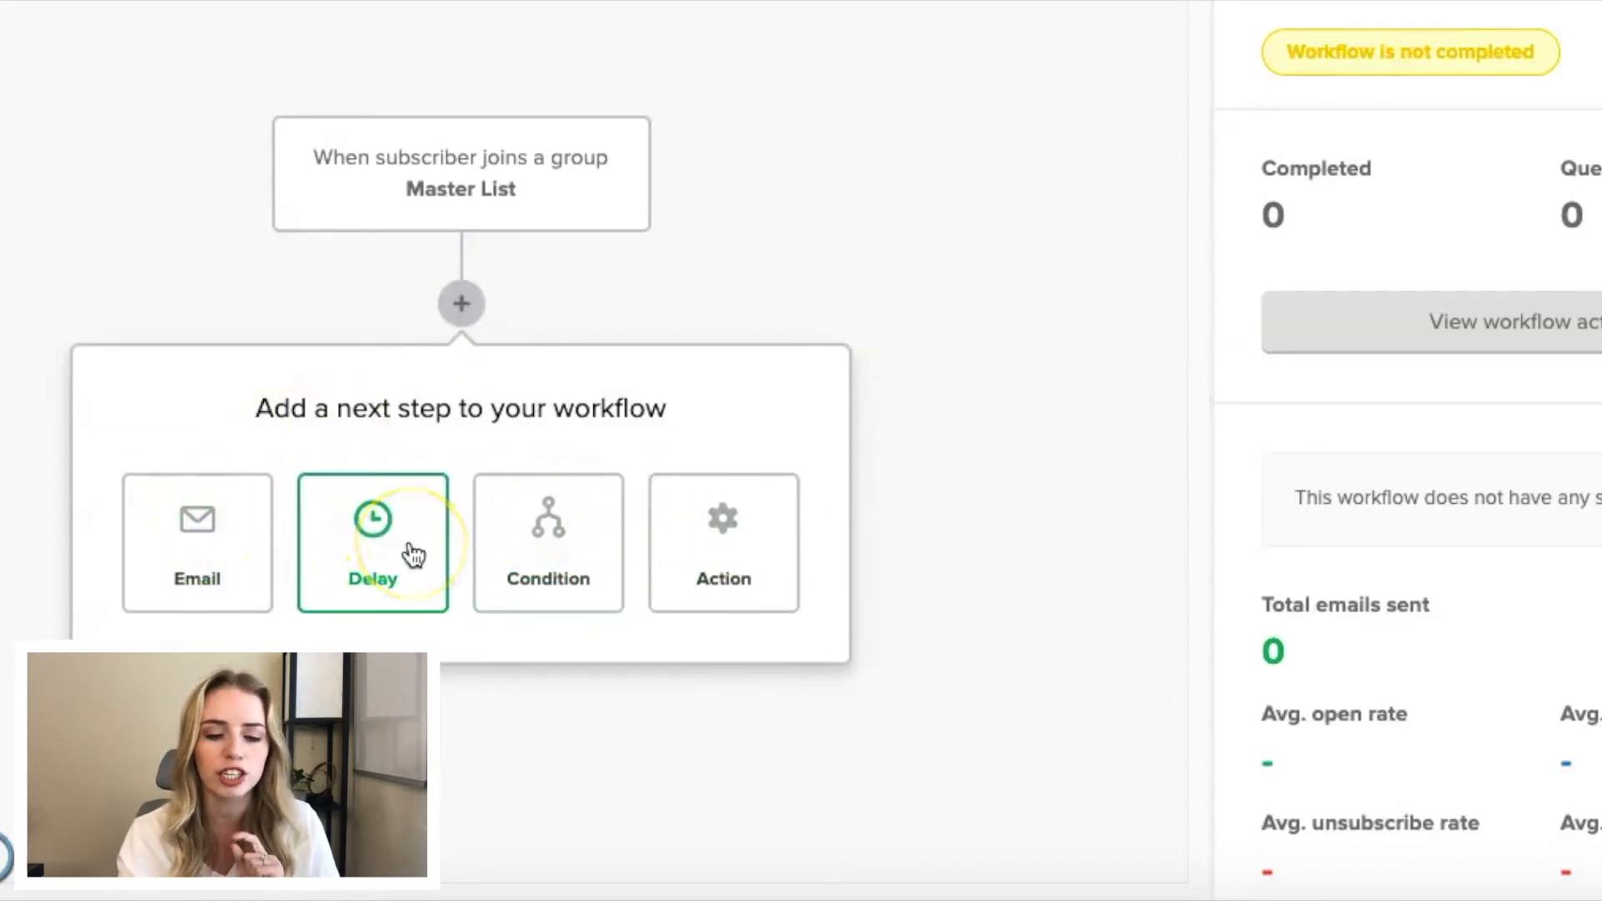
{"action": "left_click", "coordinate": [413, 555]}
{"action": "left_click", "coordinate": [1091, 249]}
{"action": "type", "text": "4"}
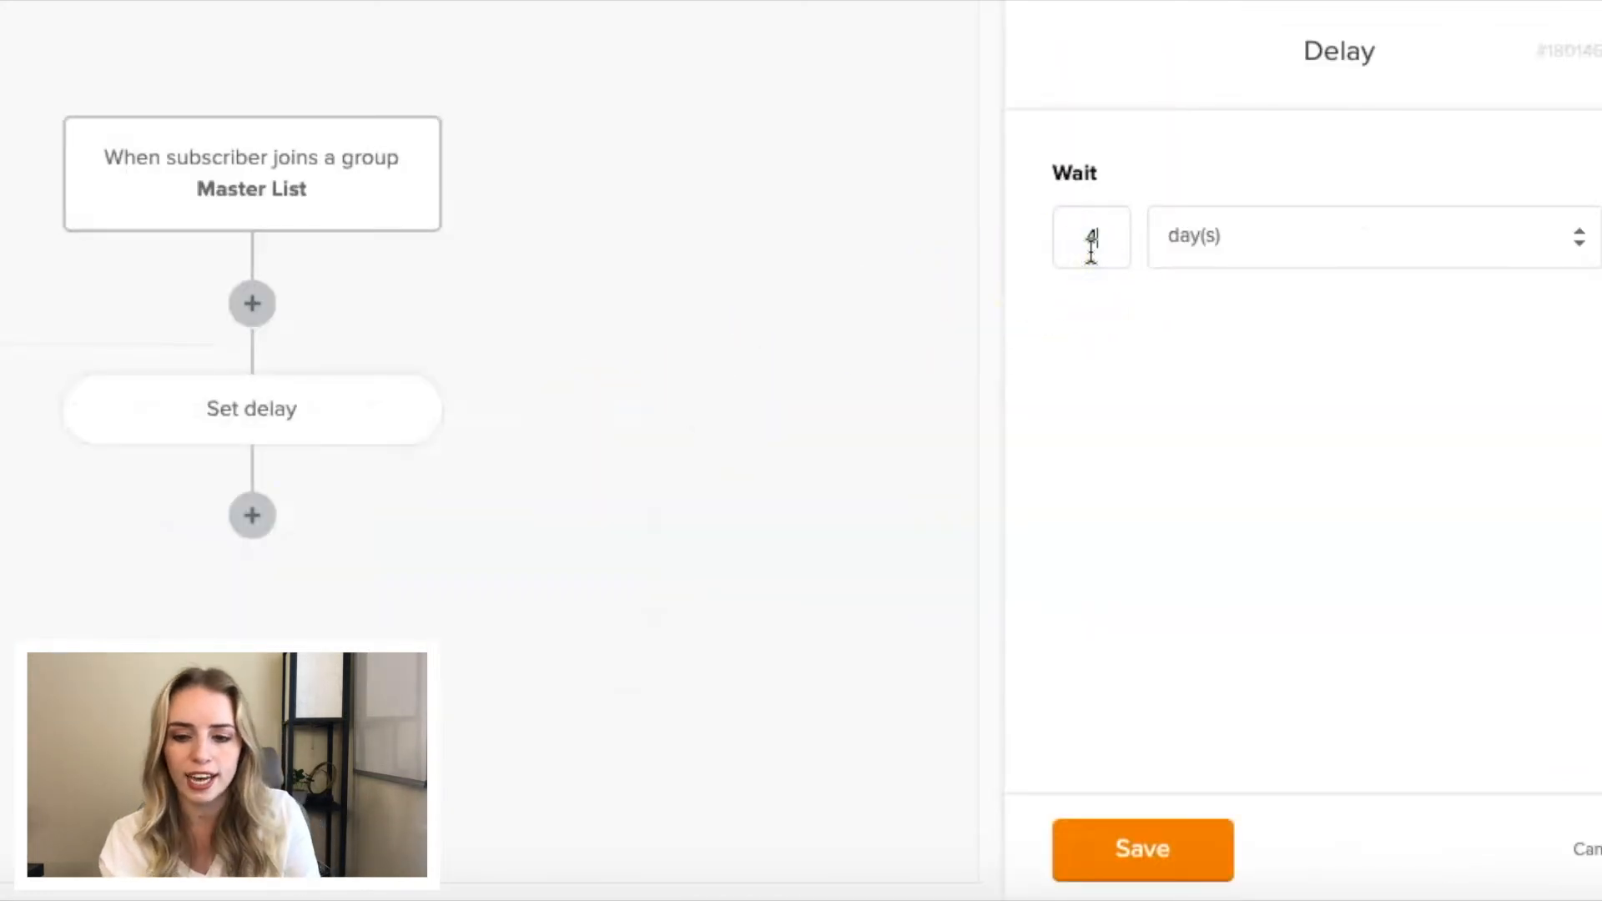
{"action": "left_click", "coordinate": [1361, 255]}
{"action": "left_click", "coordinate": [1331, 206]}
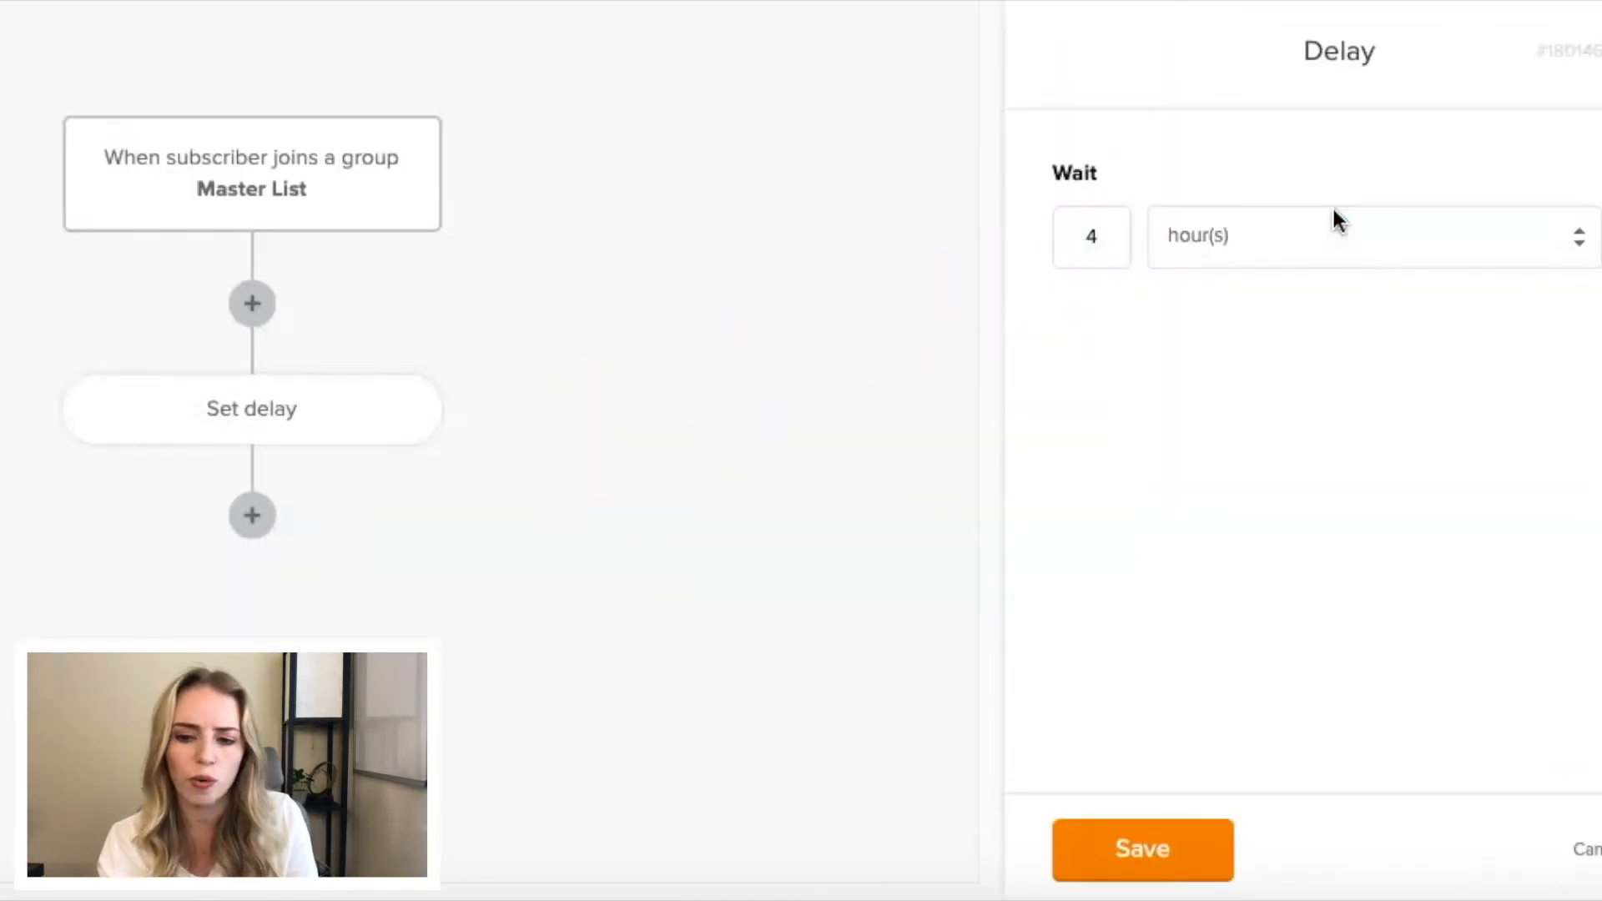
{"action": "left_click", "coordinate": [1115, 859]}
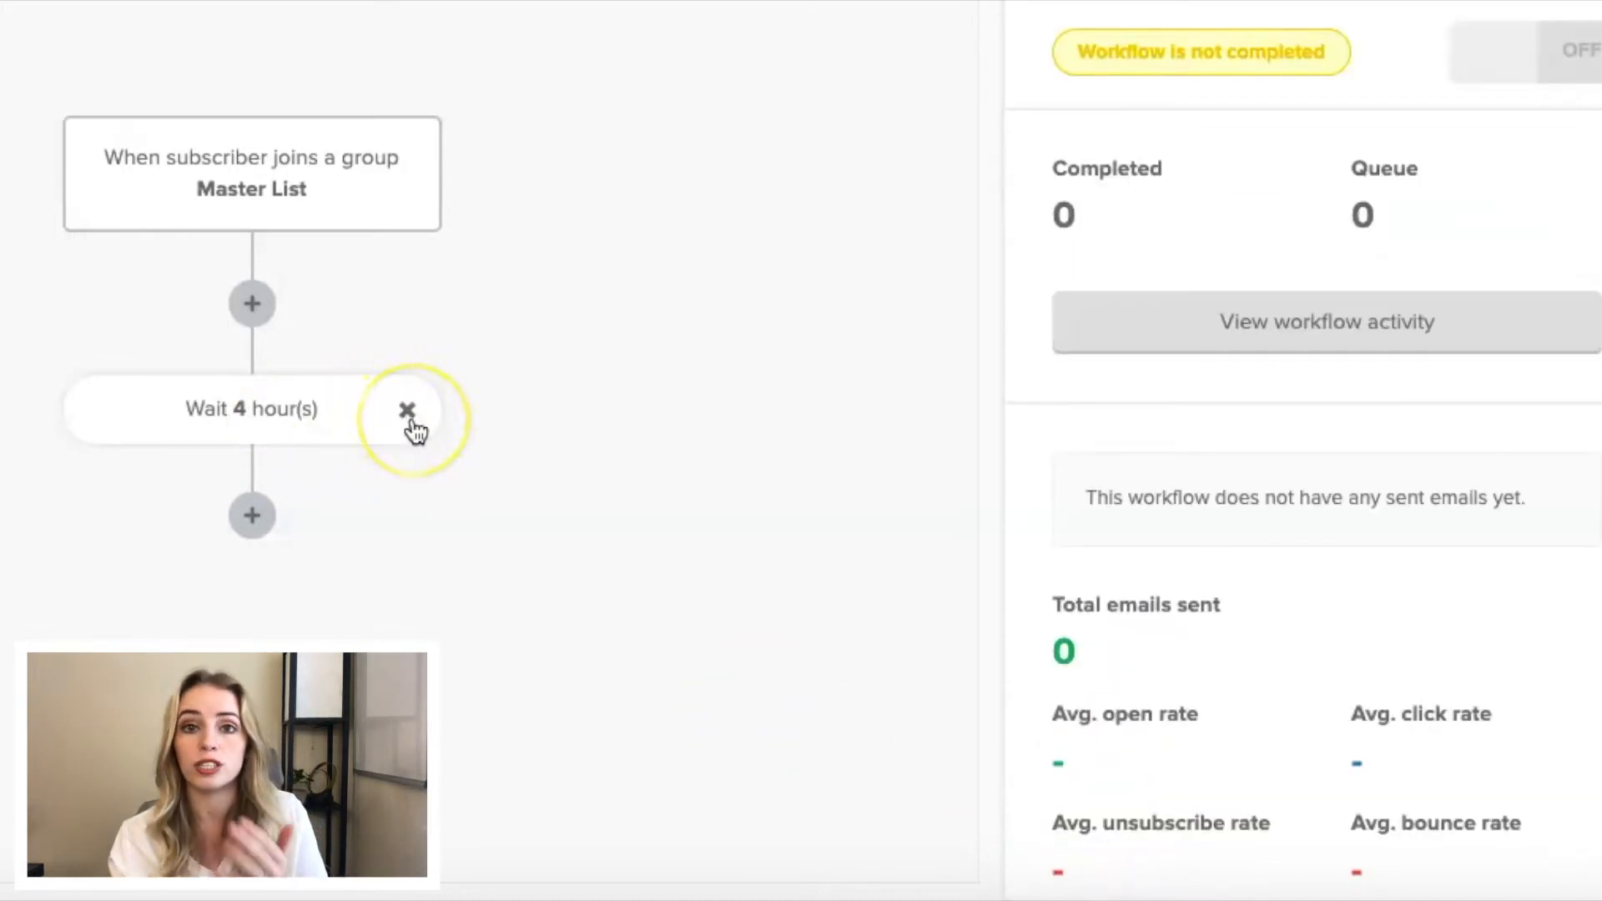
{"action": "left_click", "coordinate": [305, 426]}
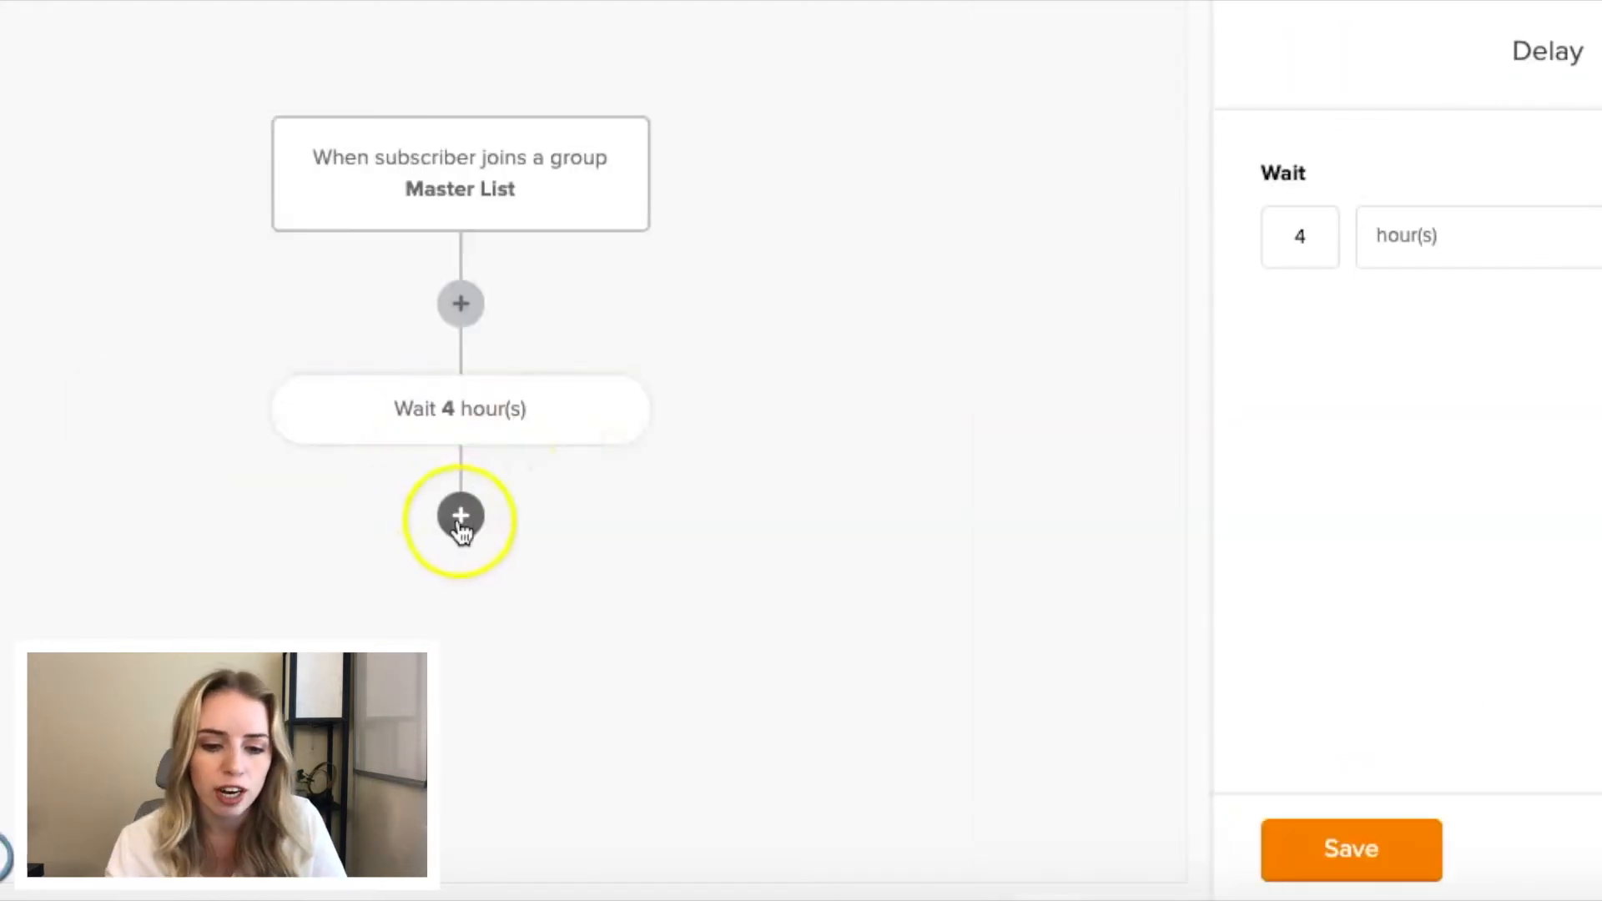
- Add an email step after the delay, named "Email 1" with the subject "Welcome to the fam!"
{"action": "left_click", "coordinate": [461, 517]}
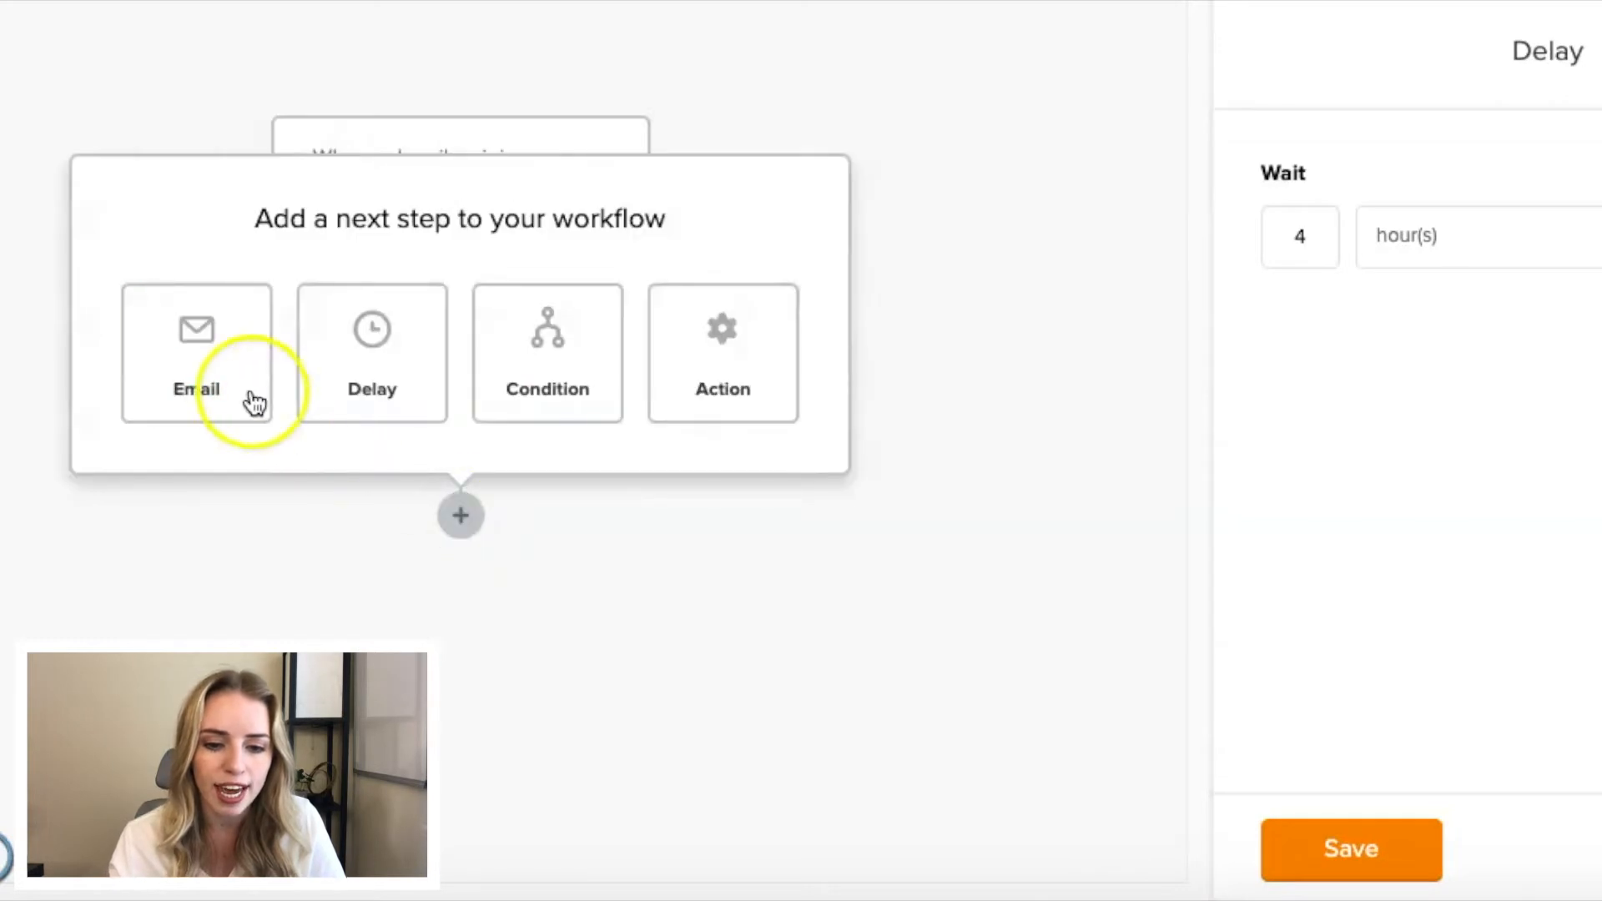
{"action": "left_click", "coordinate": [240, 388]}
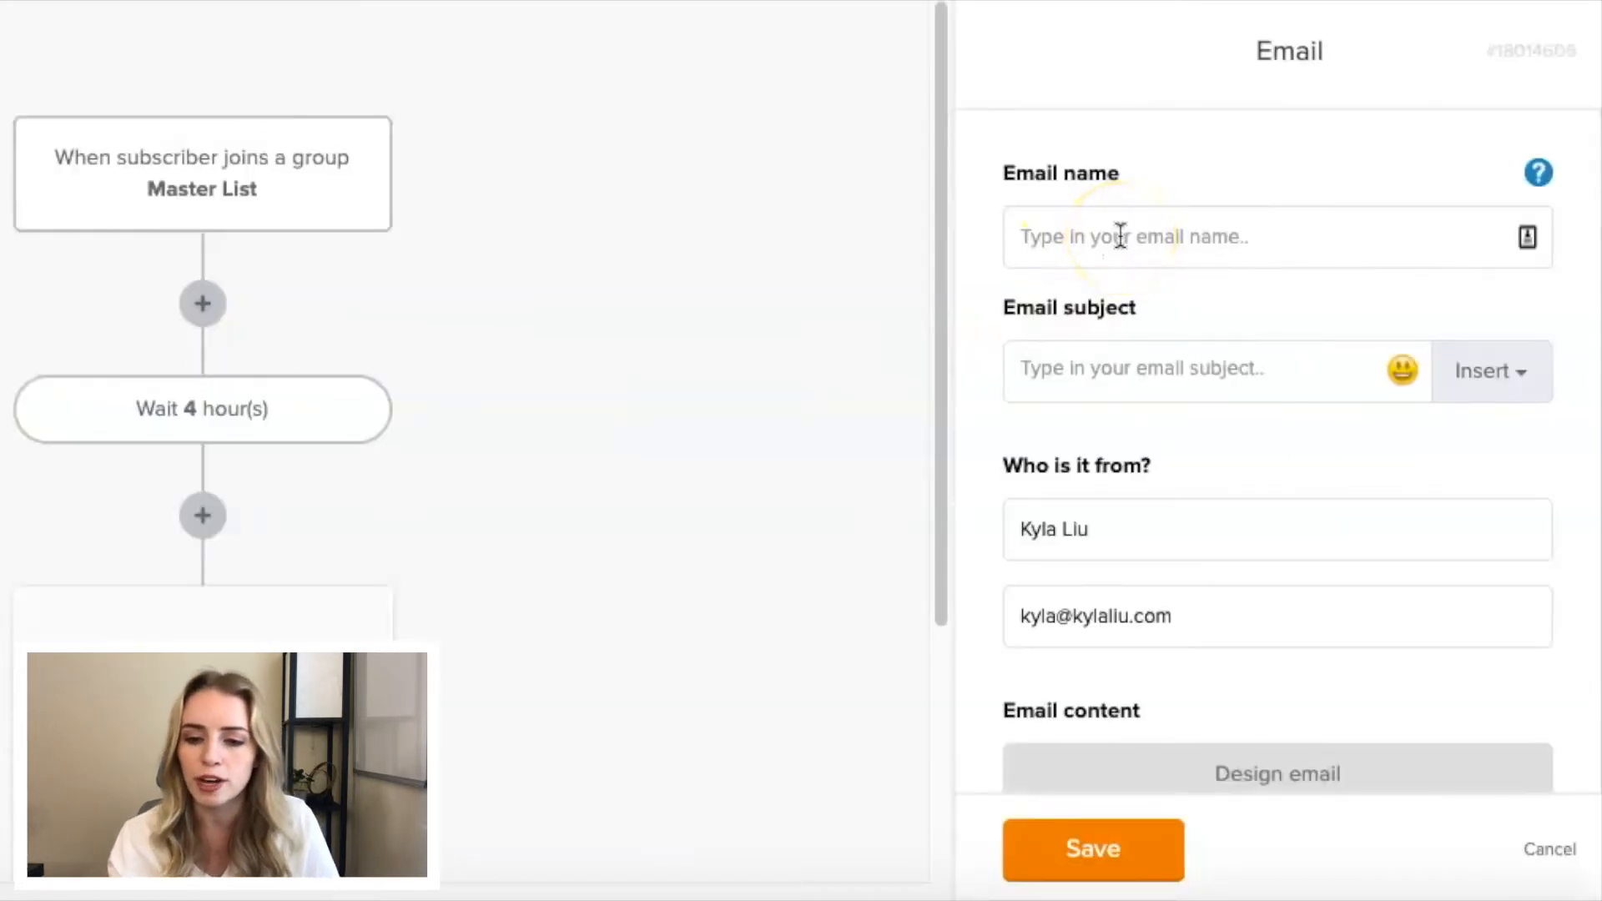
{"action": "left_click", "coordinate": [1120, 237]}
{"action": "type", "text": "Email 1"}
{"action": "left_click", "coordinate": [1143, 367]}
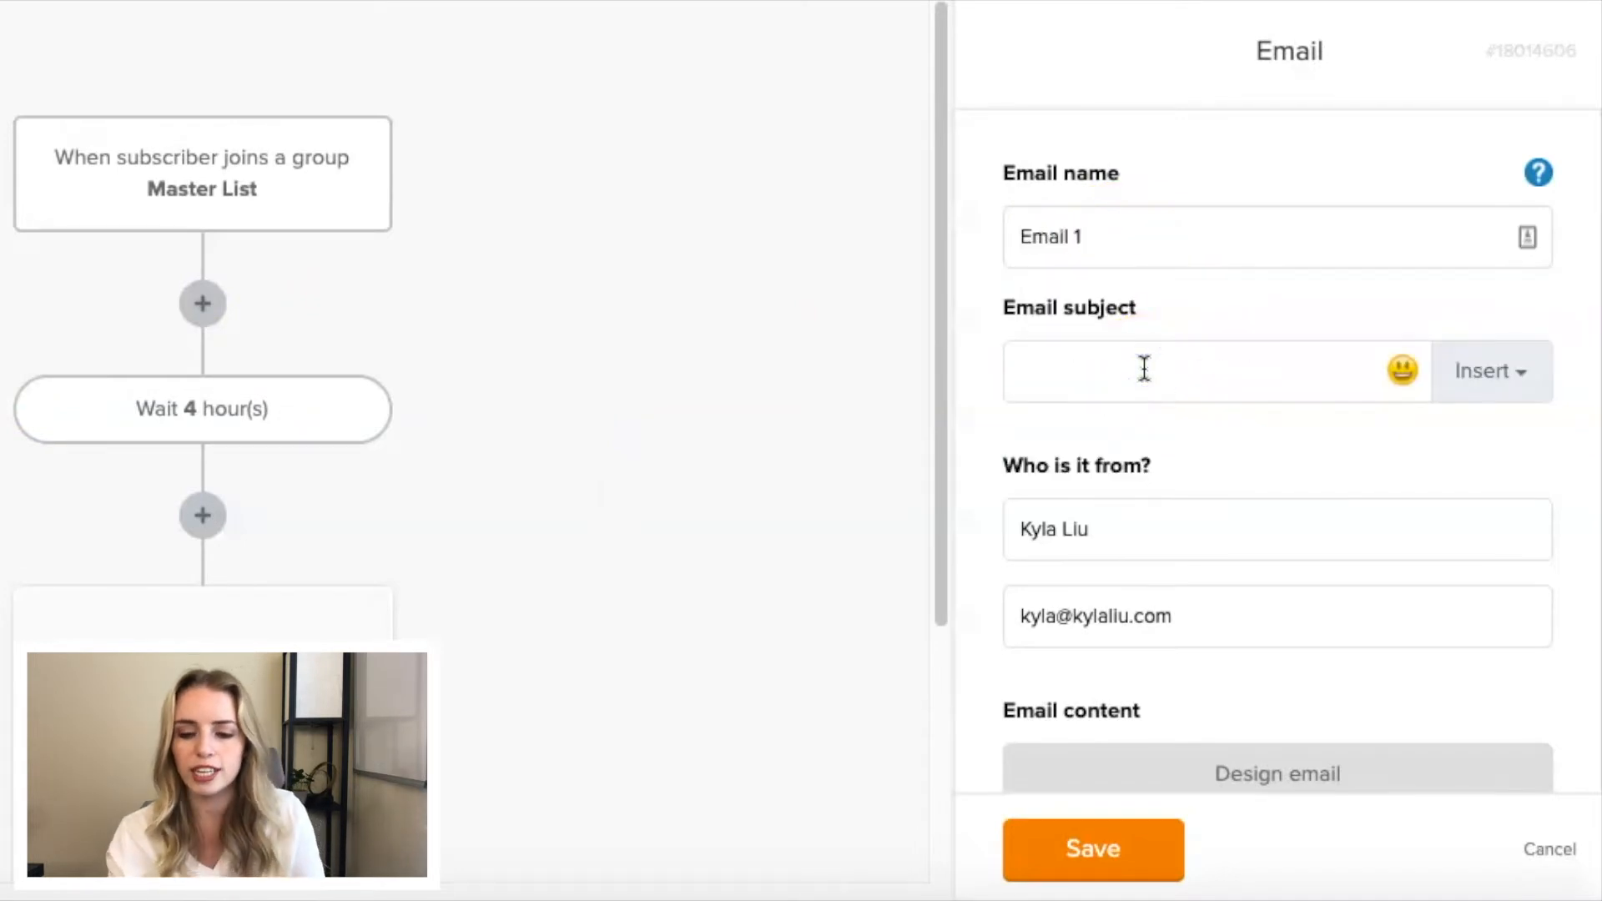
{"action": "type", "text": "Welcome to the fam!"}
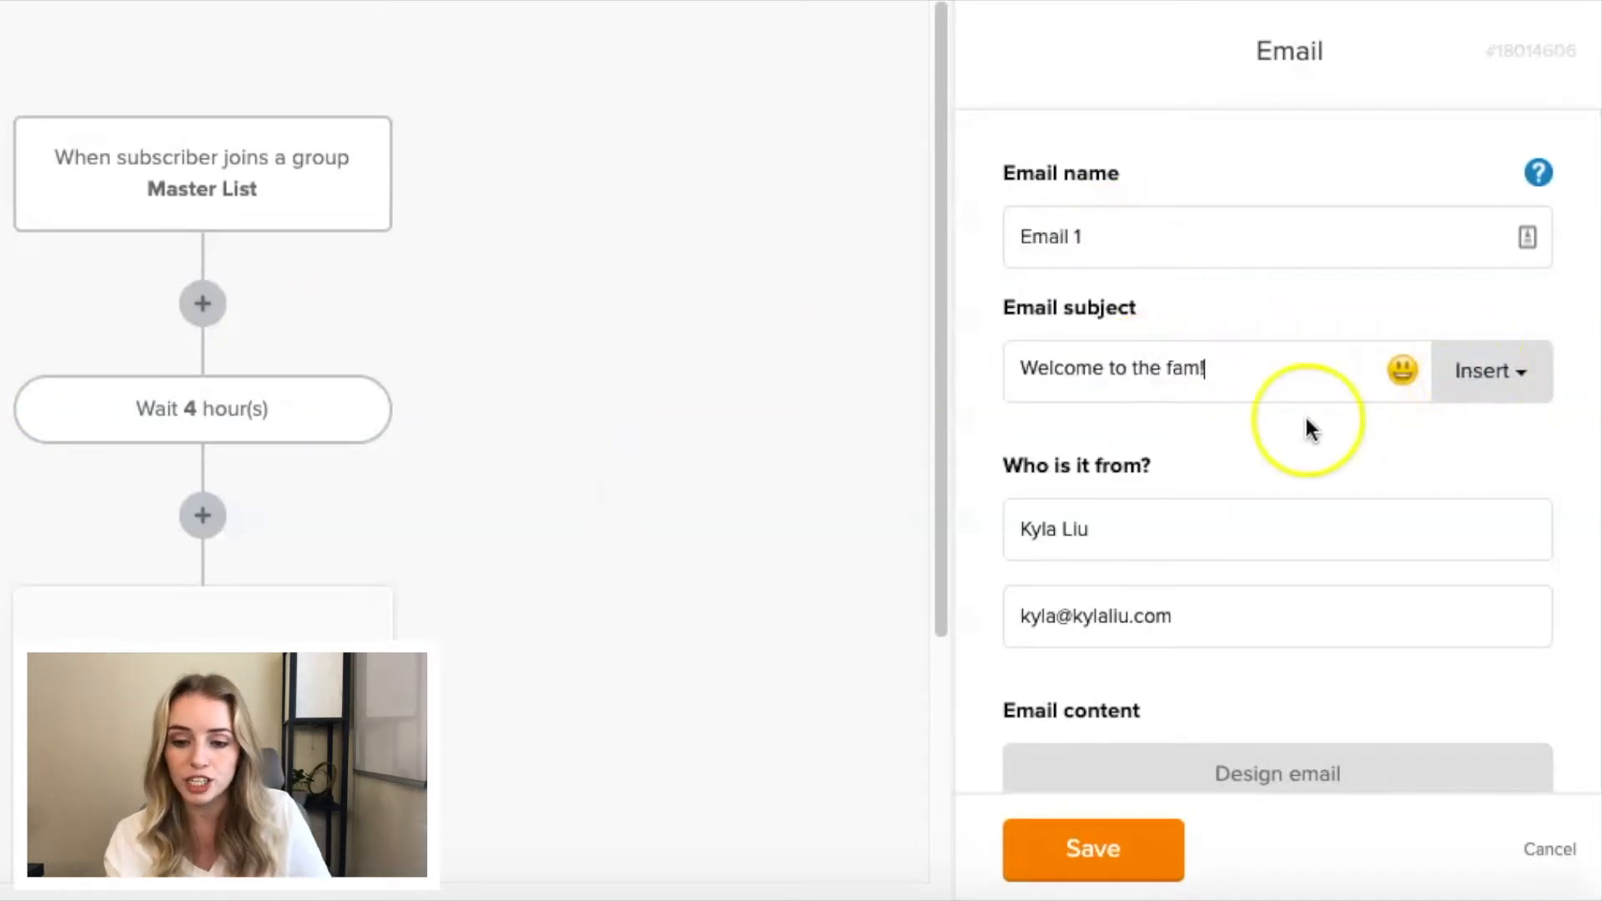
- Start designing the email's content from the template gallery, using the QuickSend "Daily news" template with the computer image
{"action": "scroll", "coordinate": [1244, 422], "scroll_direction": "down", "scroll_amount": 1}
{"action": "scroll", "coordinate": [1146, 453], "scroll_direction": "down", "scroll_amount": 2}
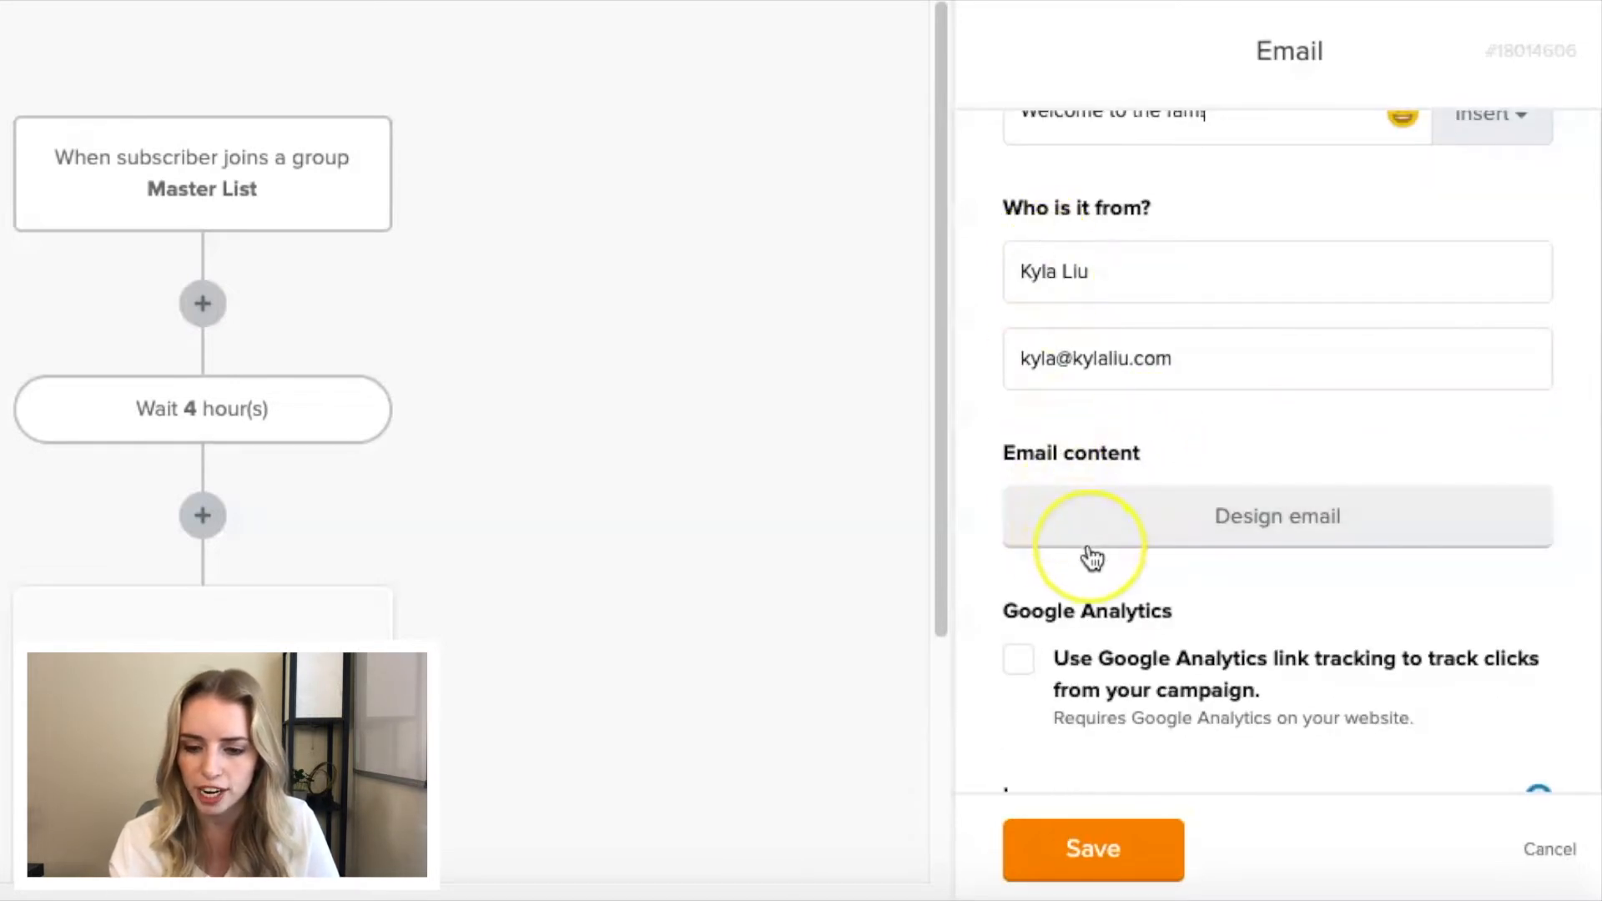
{"action": "scroll", "coordinate": [1089, 542], "scroll_direction": "down", "scroll_amount": 1}
{"action": "left_click", "coordinate": [1106, 481]}
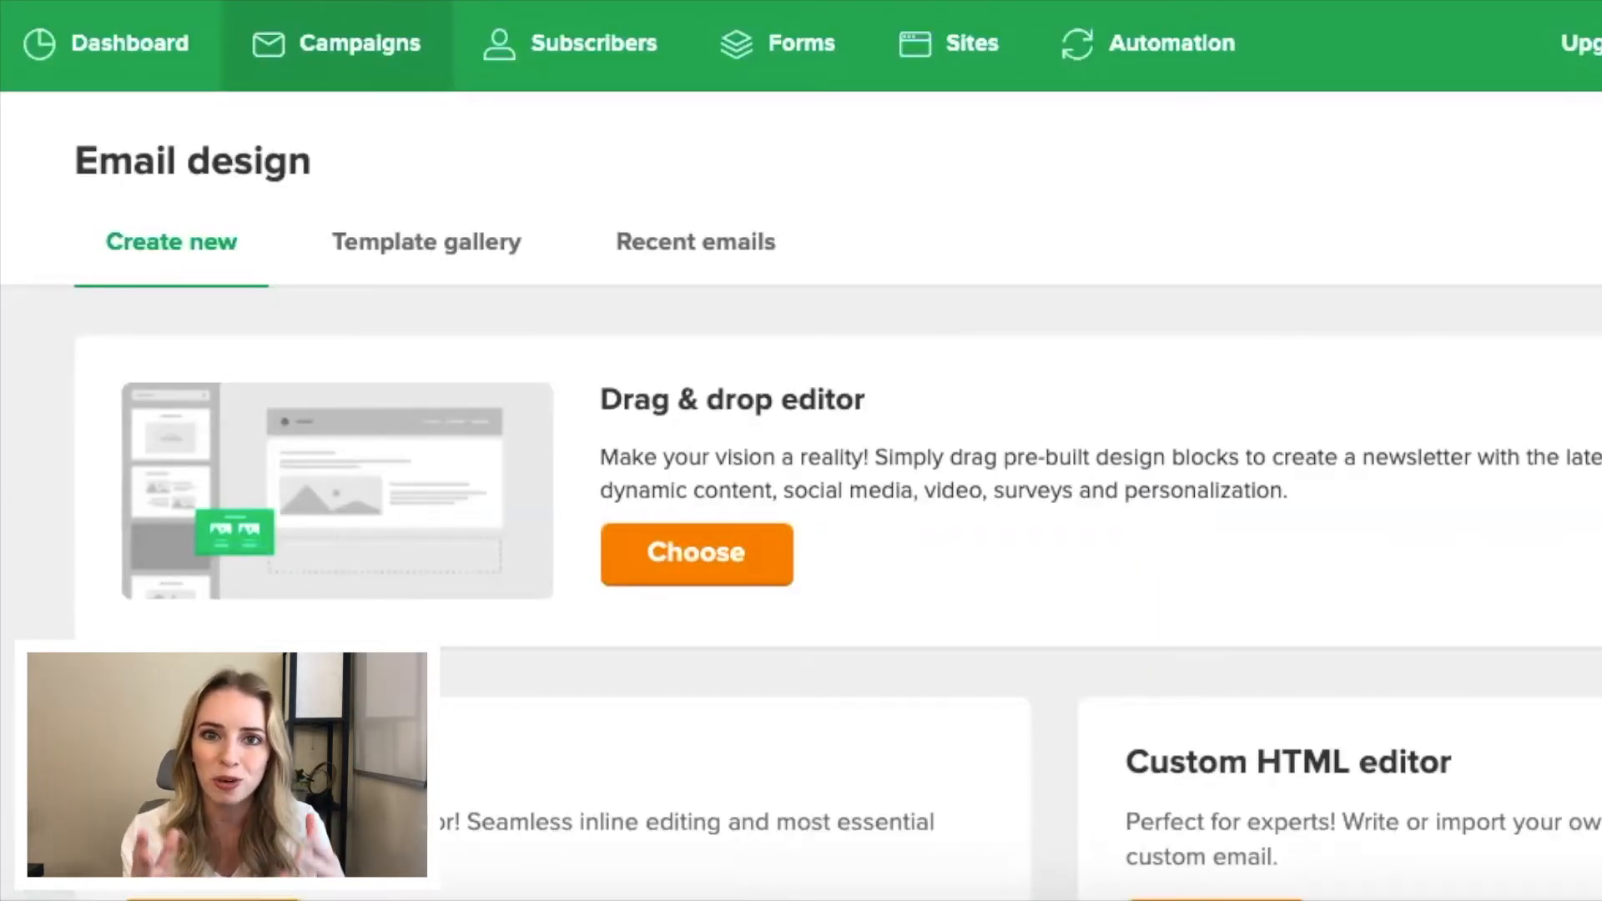
{"action": "left_click", "coordinate": [418, 251]}
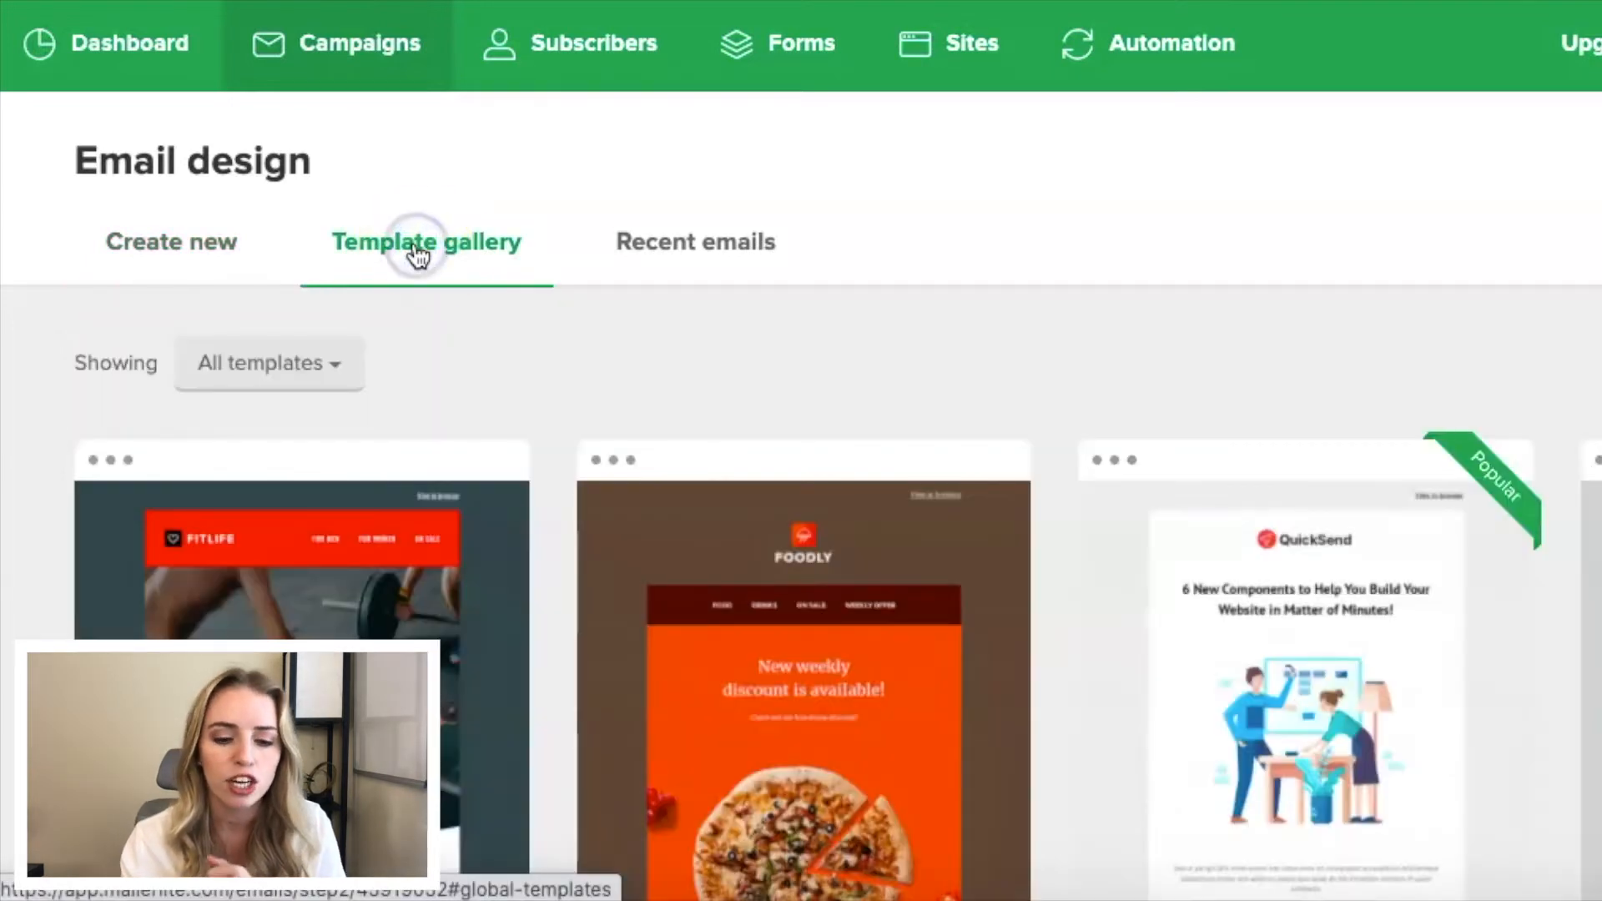
{"action": "left_click", "coordinate": [302, 366]}
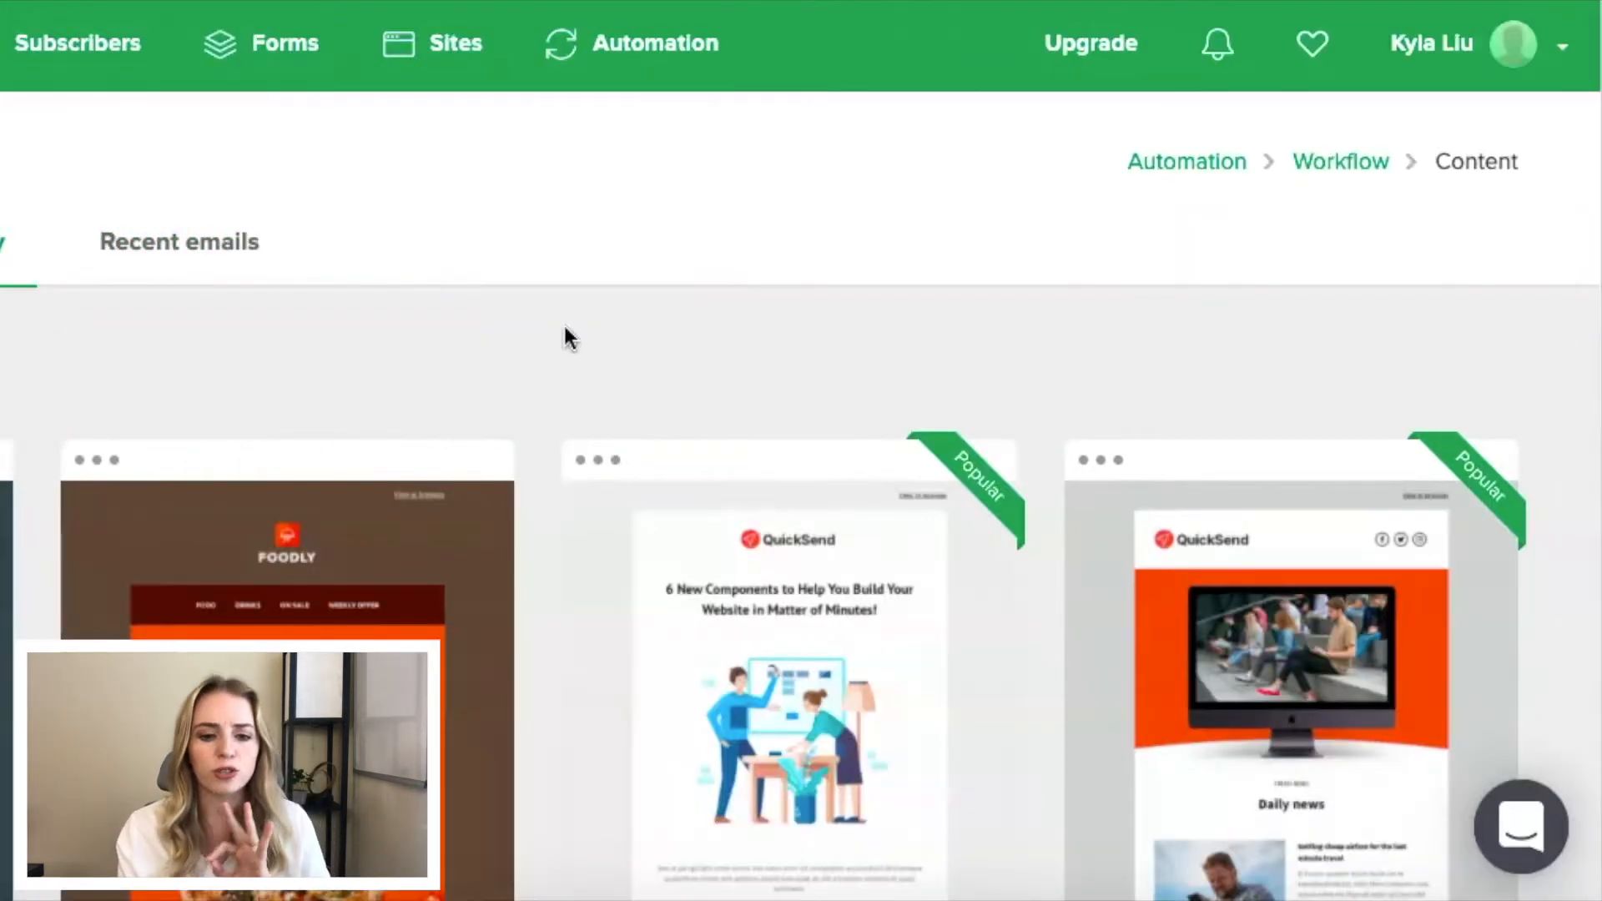
{"action": "scroll", "coordinate": [565, 334], "scroll_direction": "down", "scroll_amount": 3}
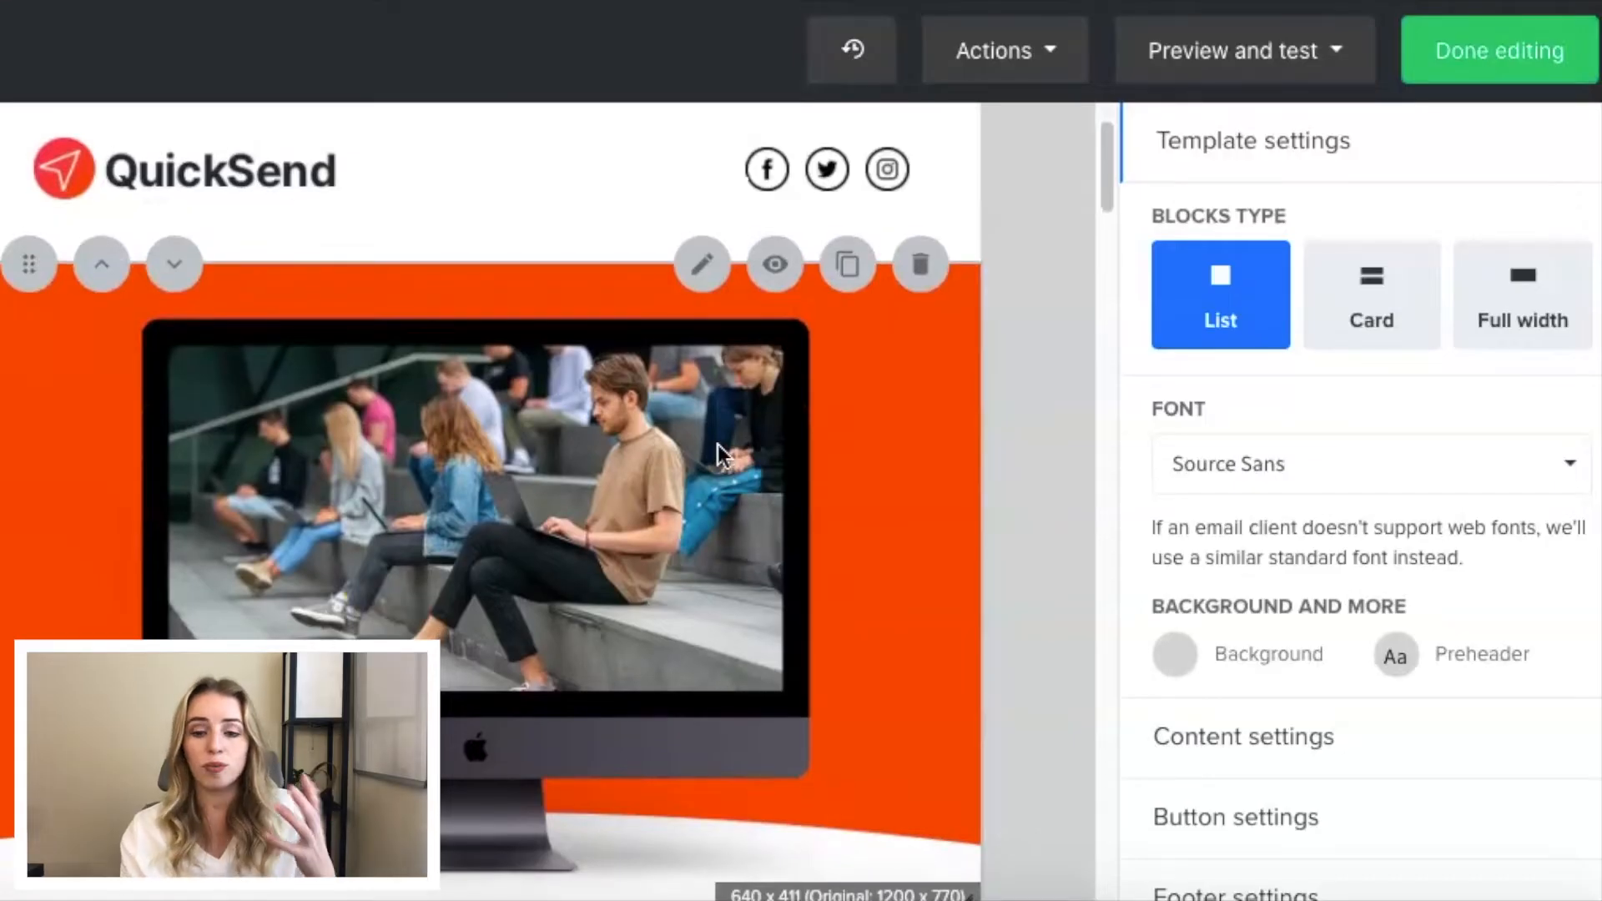
{"action": "scroll", "coordinate": [718, 443], "scroll_direction": "up", "scroll_amount": 2}
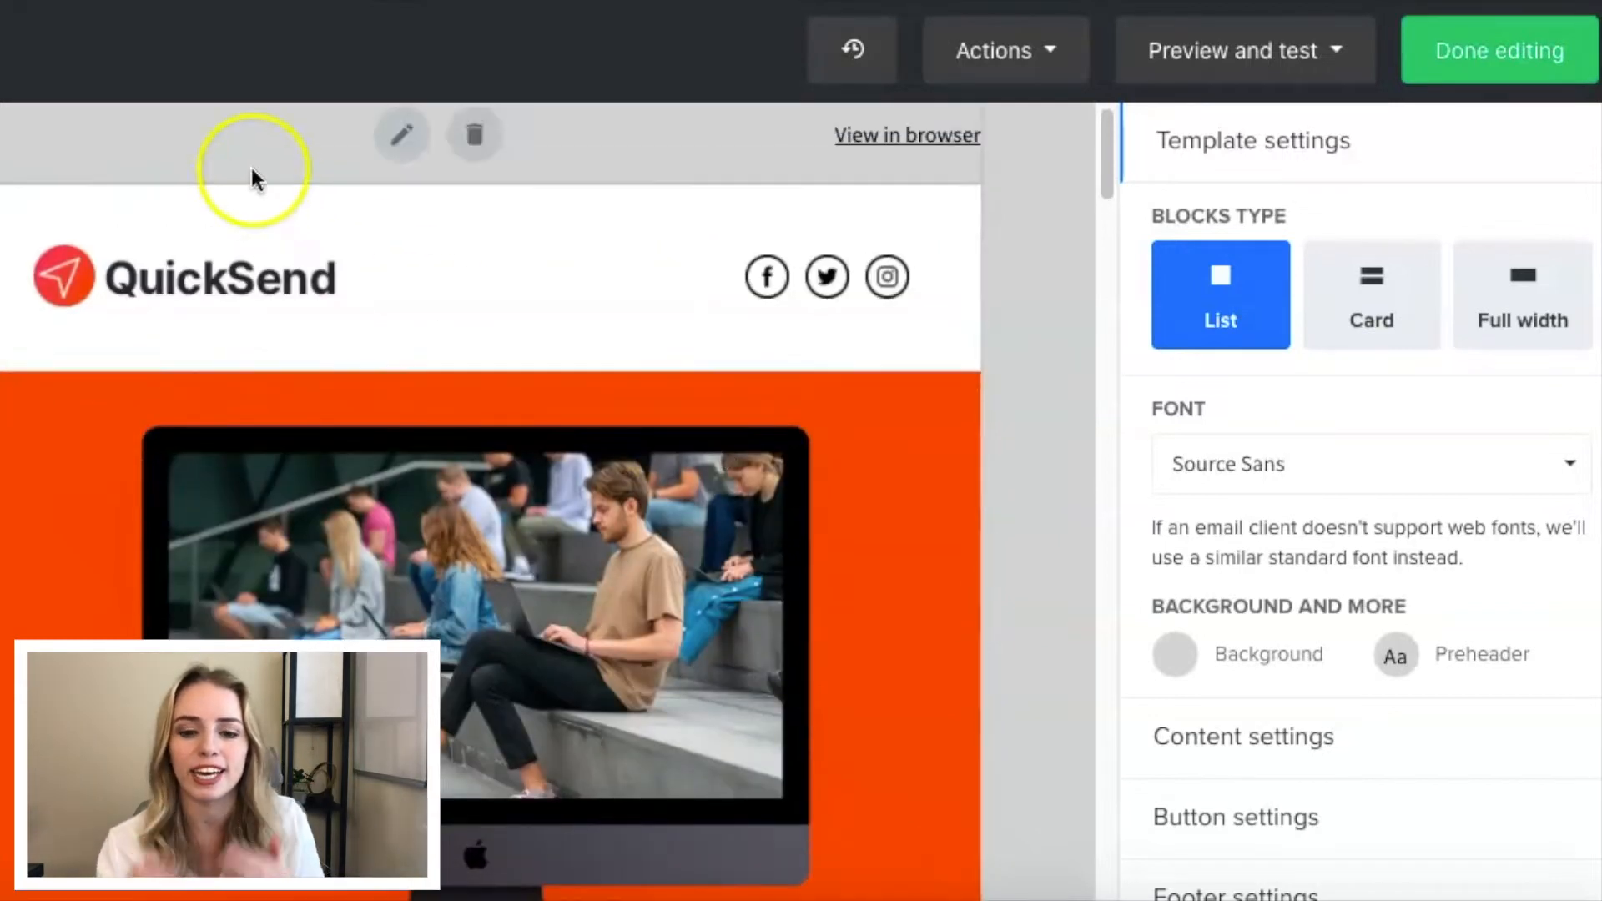
- Replace the QuickSend logo in the header block with the circular logo from the file manager
{"action": "left_click", "coordinate": [703, 184]}
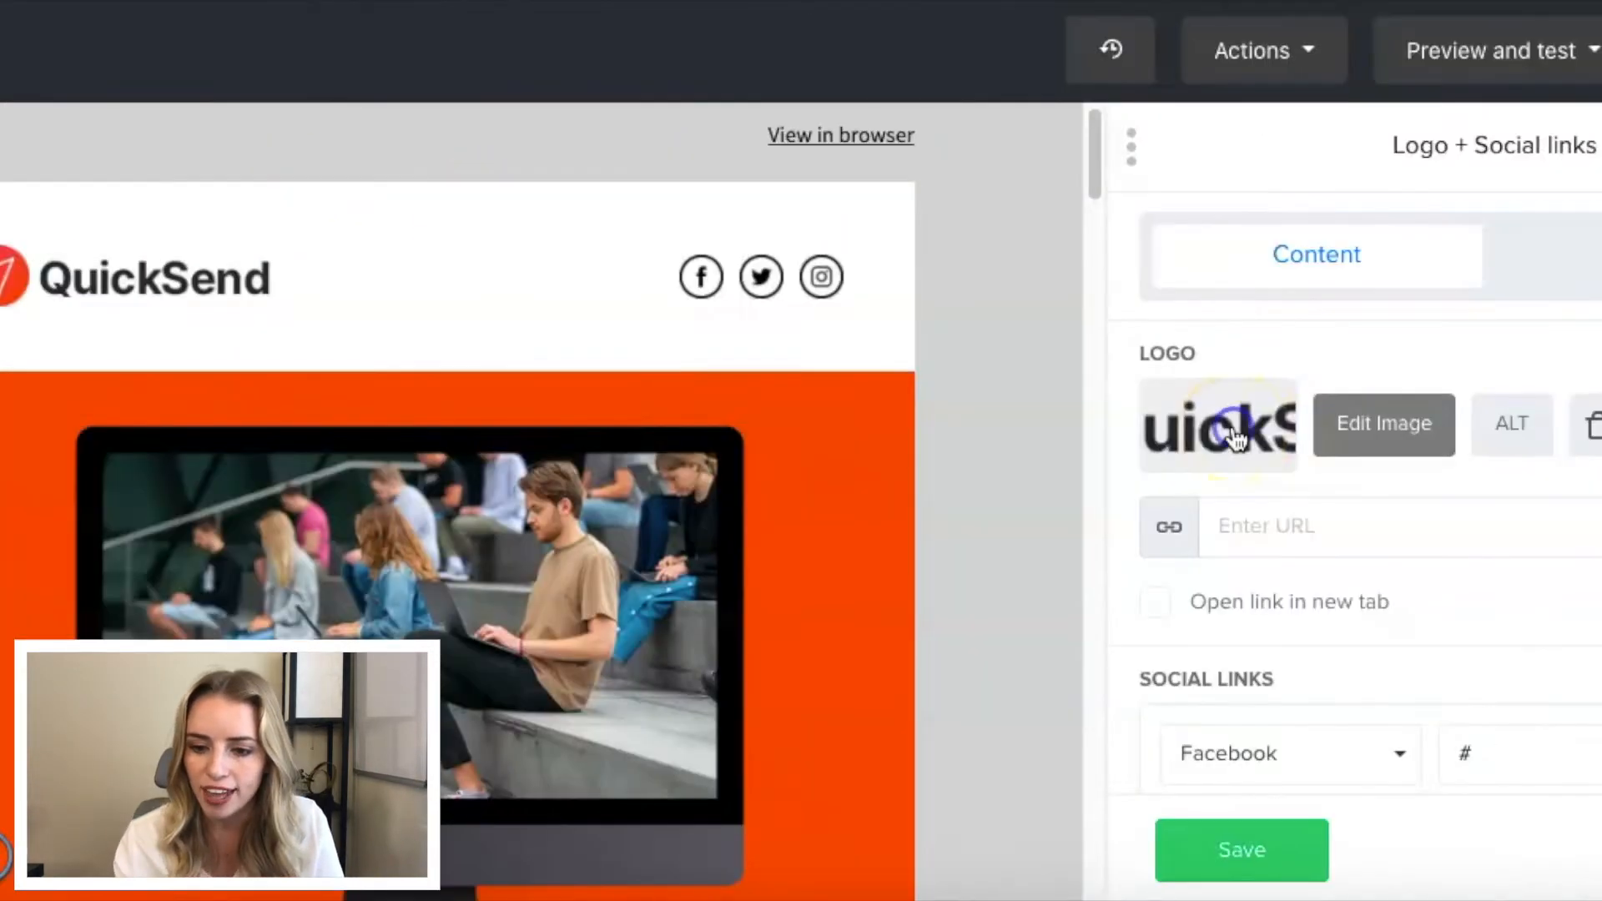
{"action": "left_click", "coordinate": [980, 429]}
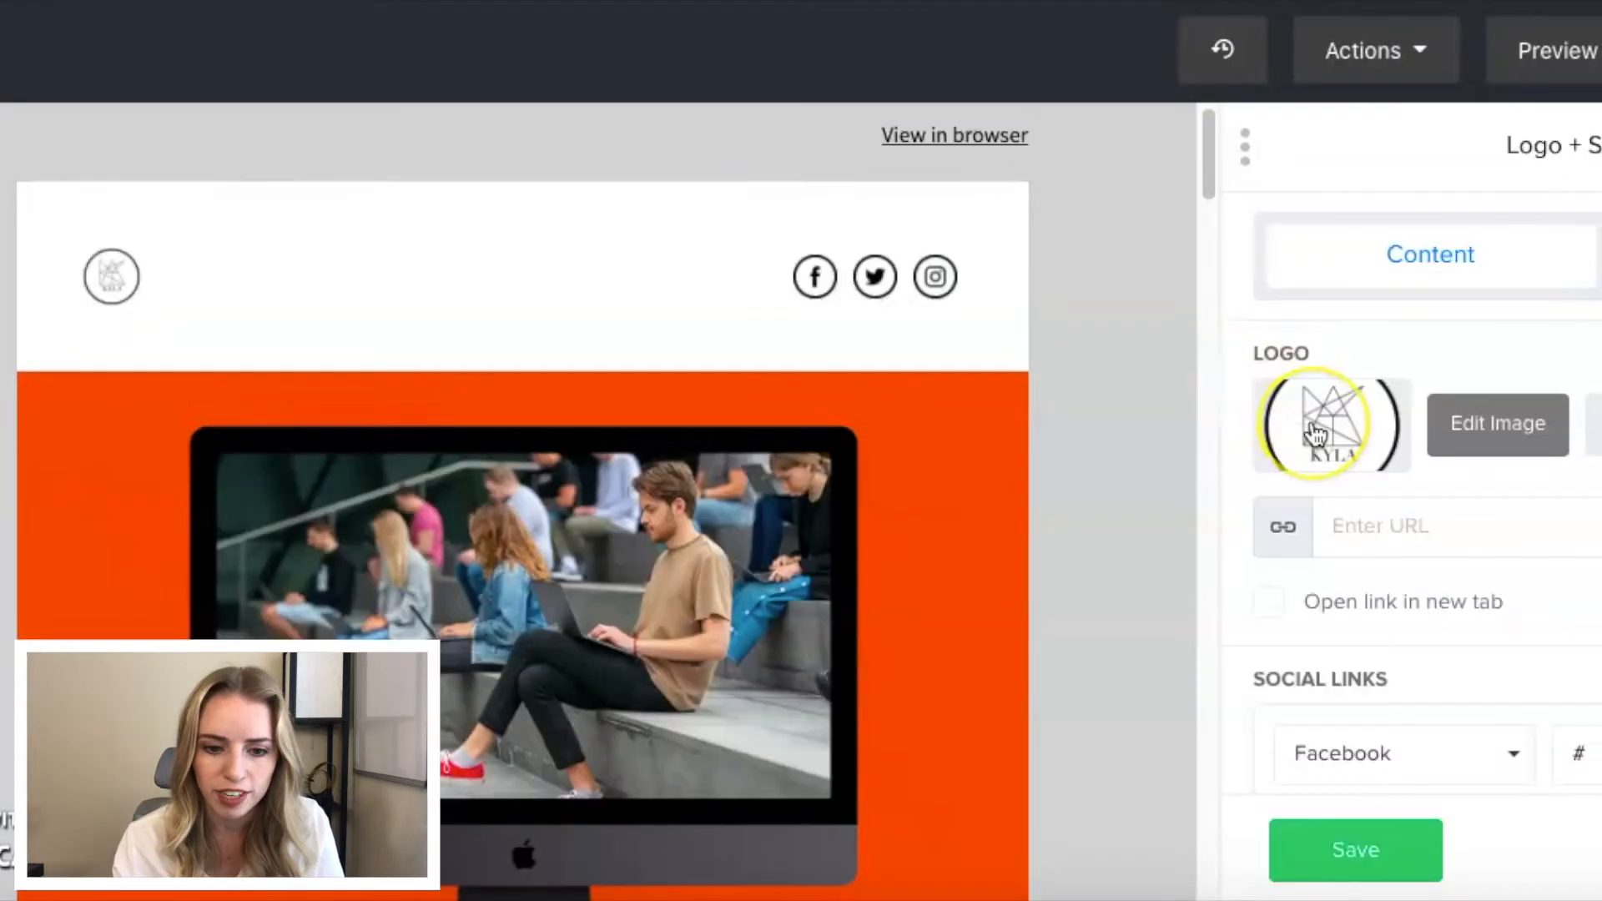
{"action": "scroll", "coordinate": [1315, 435], "scroll_direction": "down", "scroll_amount": 3}
{"action": "scroll", "coordinate": [1316, 434], "scroll_direction": "up", "scroll_amount": 3}
- Increase the header block's logo height to 75
{"action": "left_click", "coordinate": [1600, 255]}
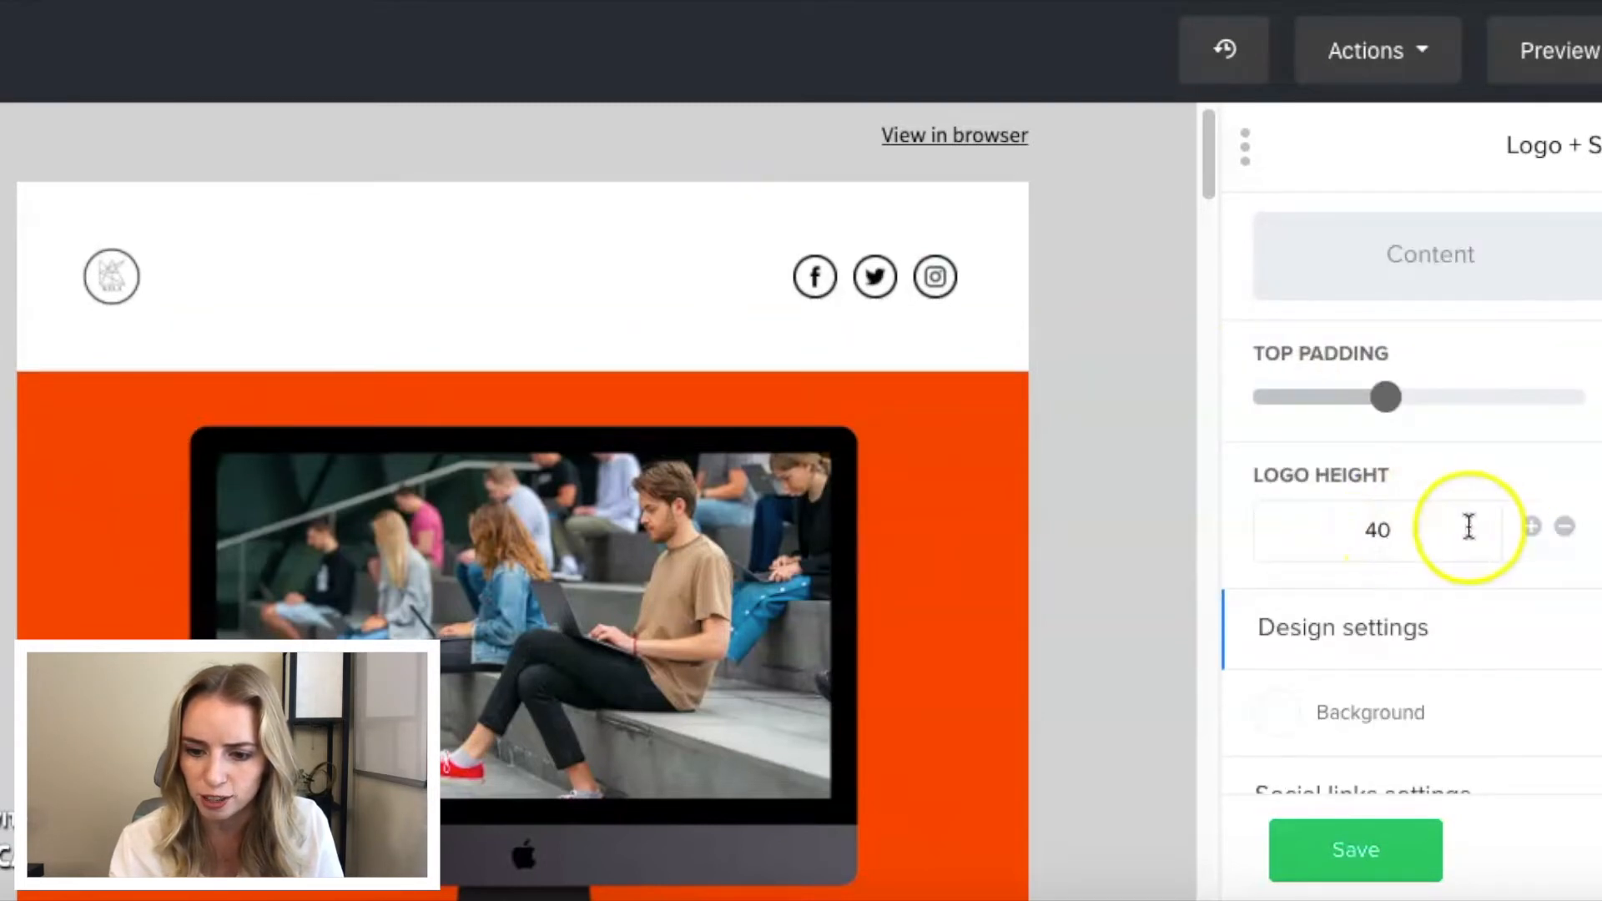
{"action": "left_click", "coordinate": [1533, 529]}
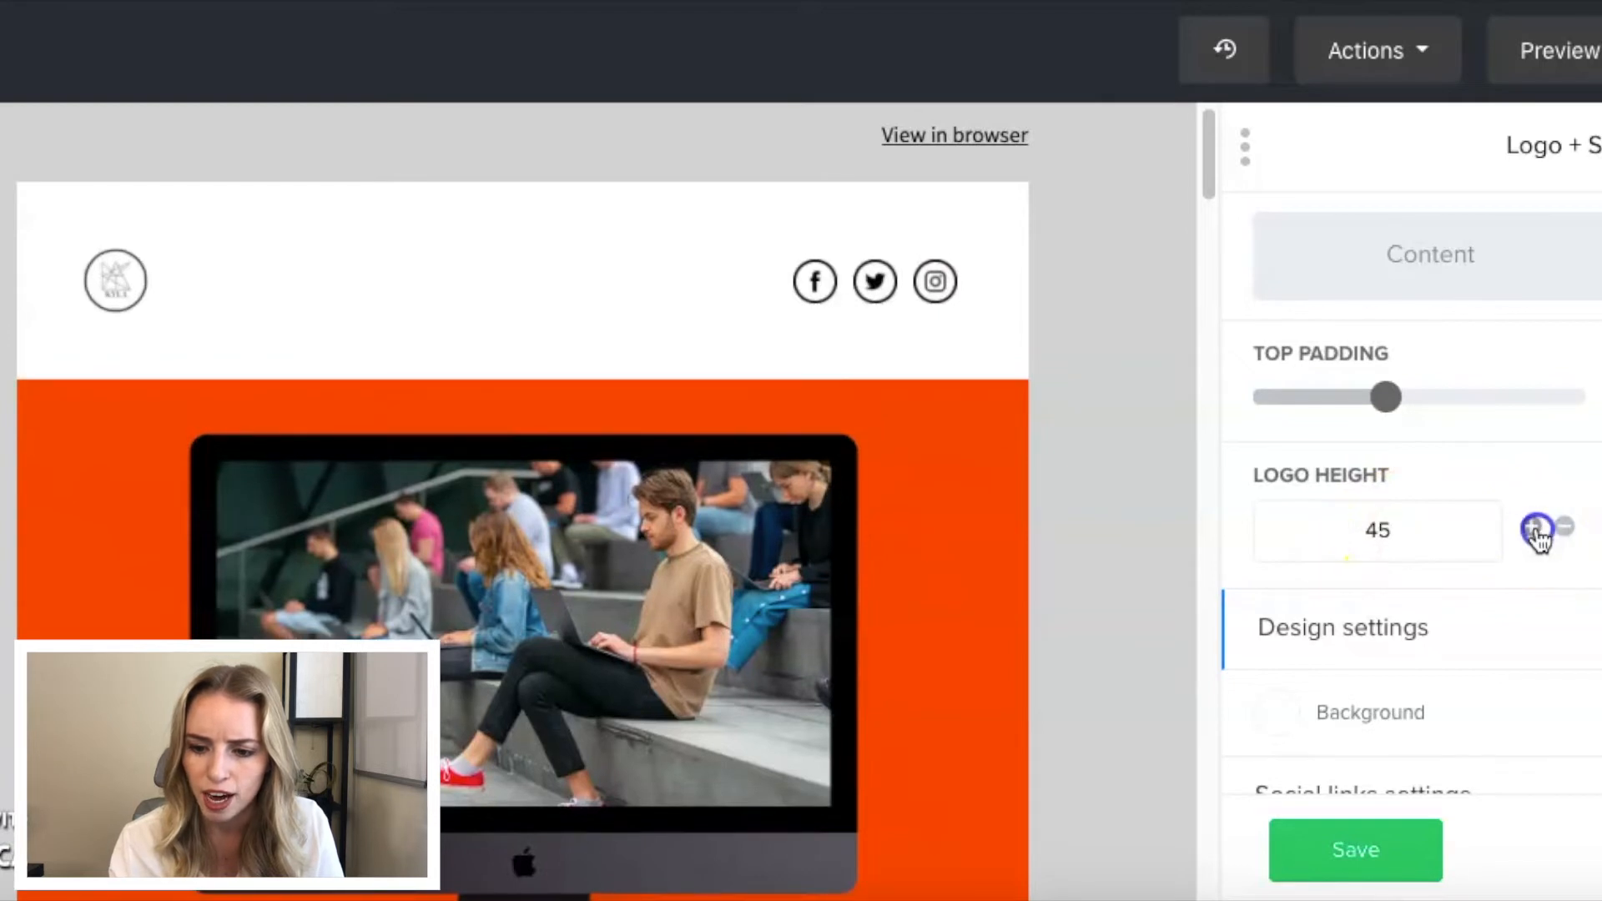
{"action": "left_click", "coordinate": [1535, 530]}
{"action": "left_click", "coordinate": [1535, 530]}
{"action": "left_click", "coordinate": [1535, 530]}
{"action": "left_click", "coordinate": [1535, 531]}
{"action": "left_click", "coordinate": [1535, 531]}
{"action": "left_click", "coordinate": [1535, 531]}
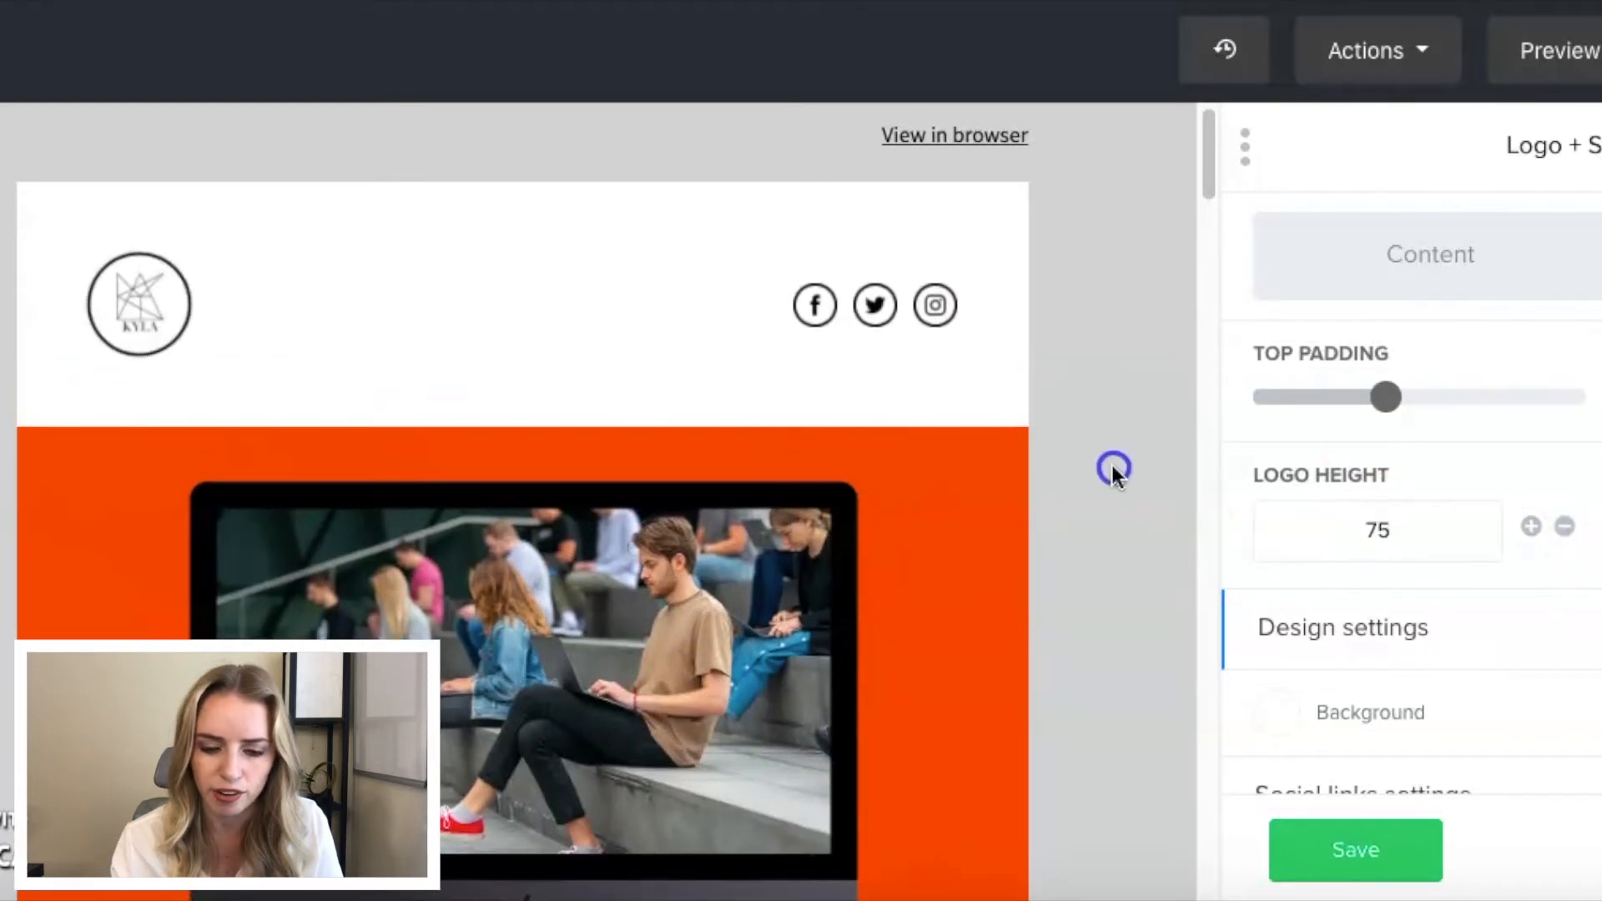
- Clear the "FRESH NEWS" subtitle, change the heading below the main image to "WELCOME TO THE FAM!", and save the block
{"action": "mouse_move", "coordinate": [924, 438]}
{"action": "scroll", "coordinate": [838, 429], "scroll_direction": "down", "scroll_amount": 8}
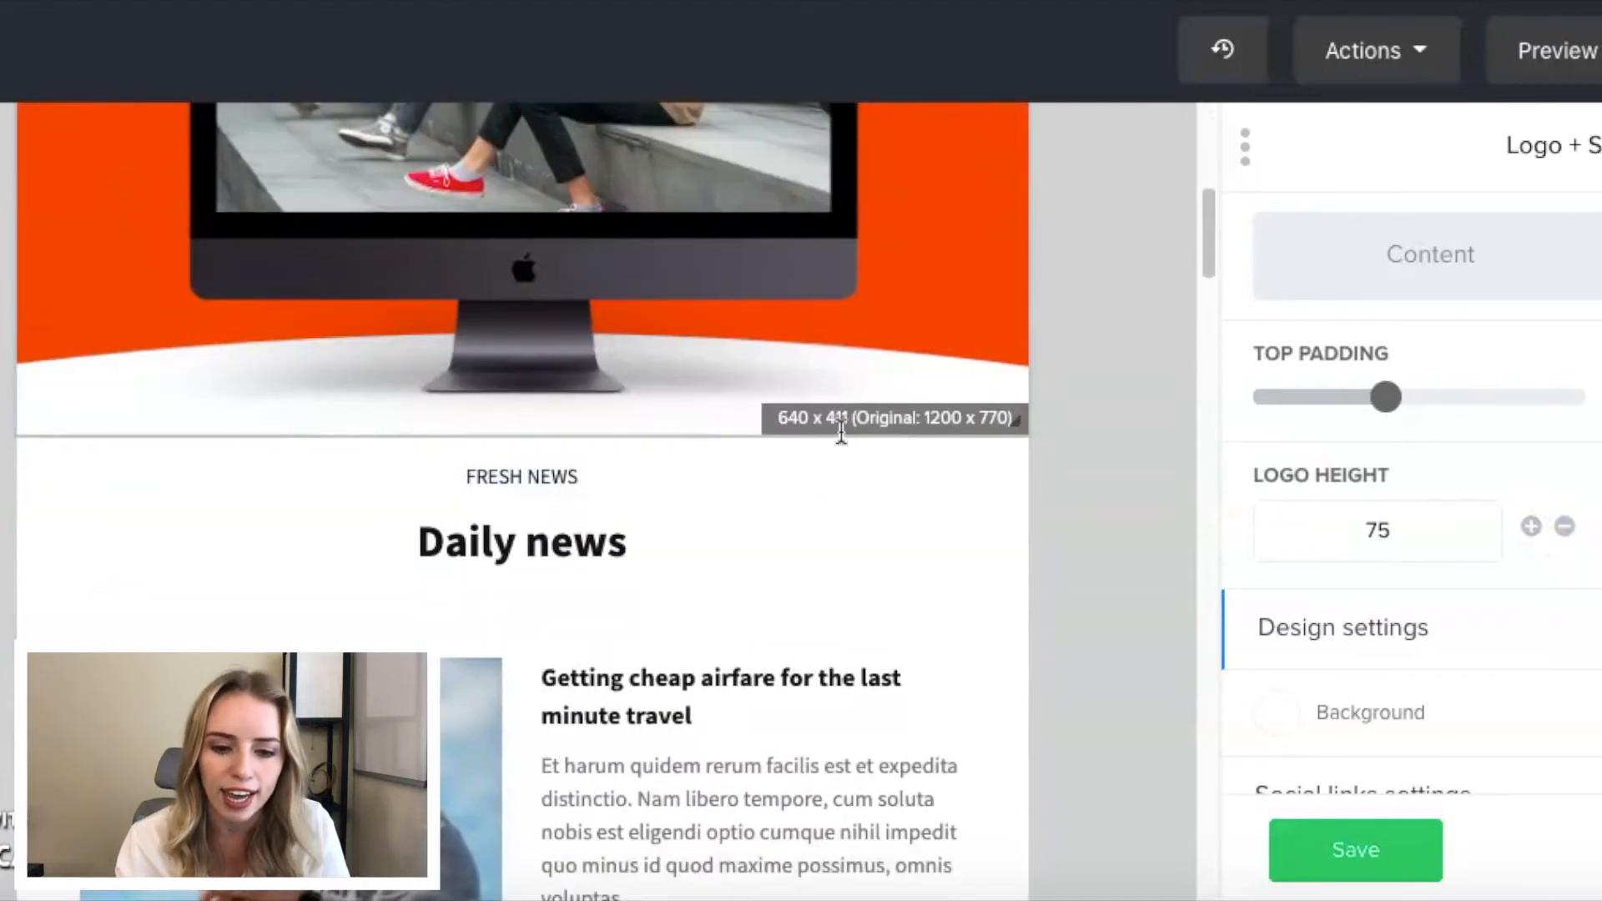
{"action": "left_click", "coordinate": [582, 471]}
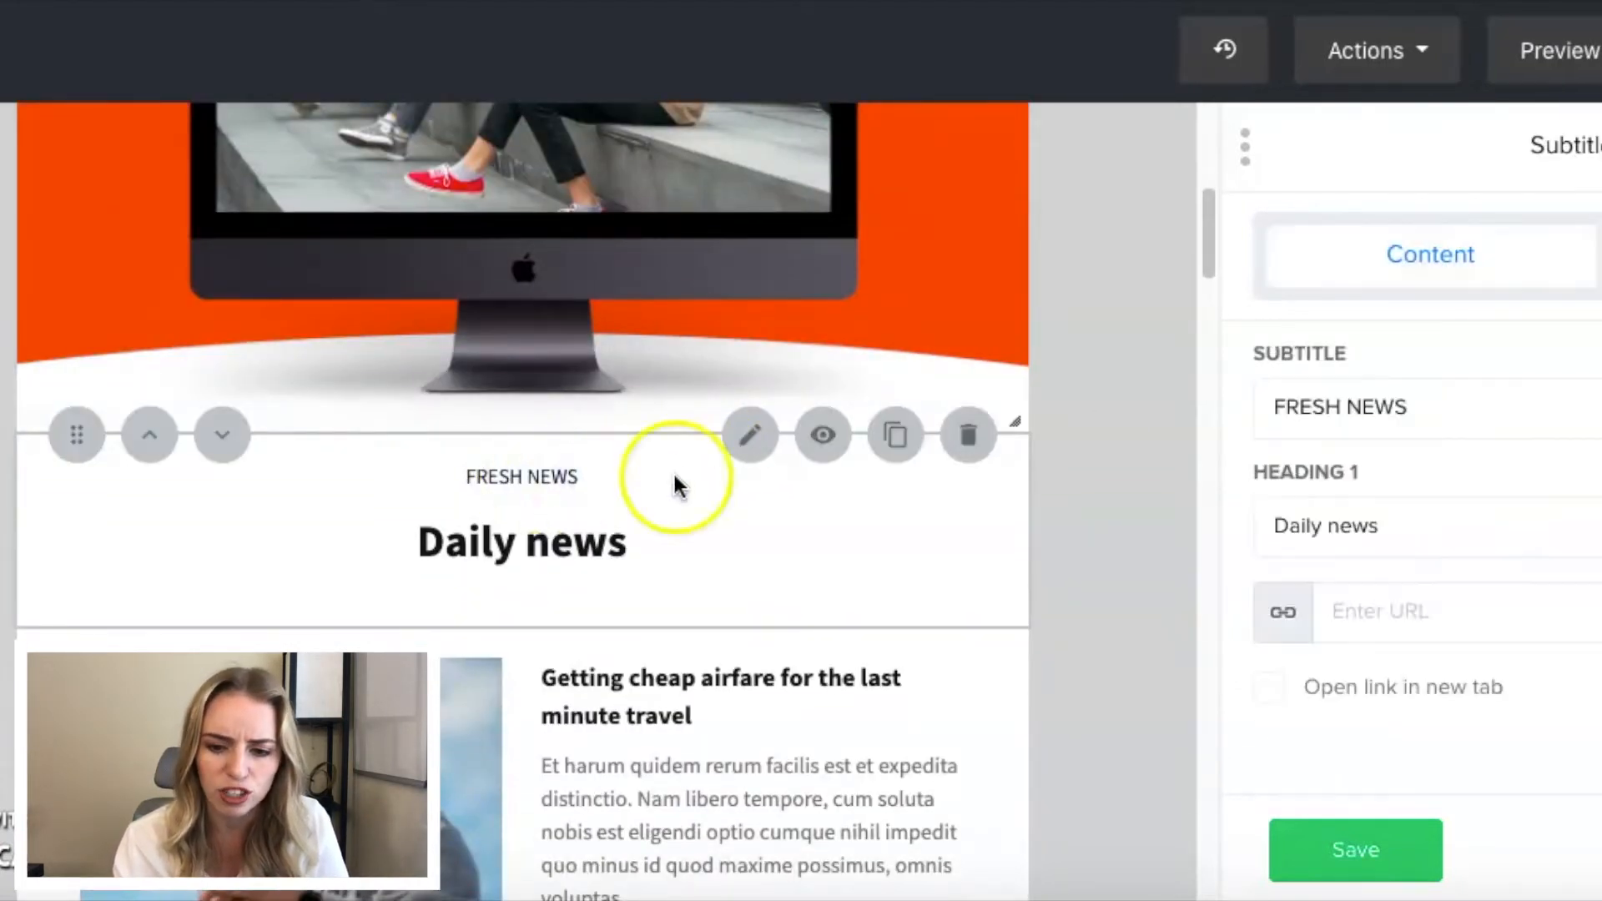
{"action": "left_click_drag", "start_coordinate": [1377, 407], "coordinate": [1261, 406]}
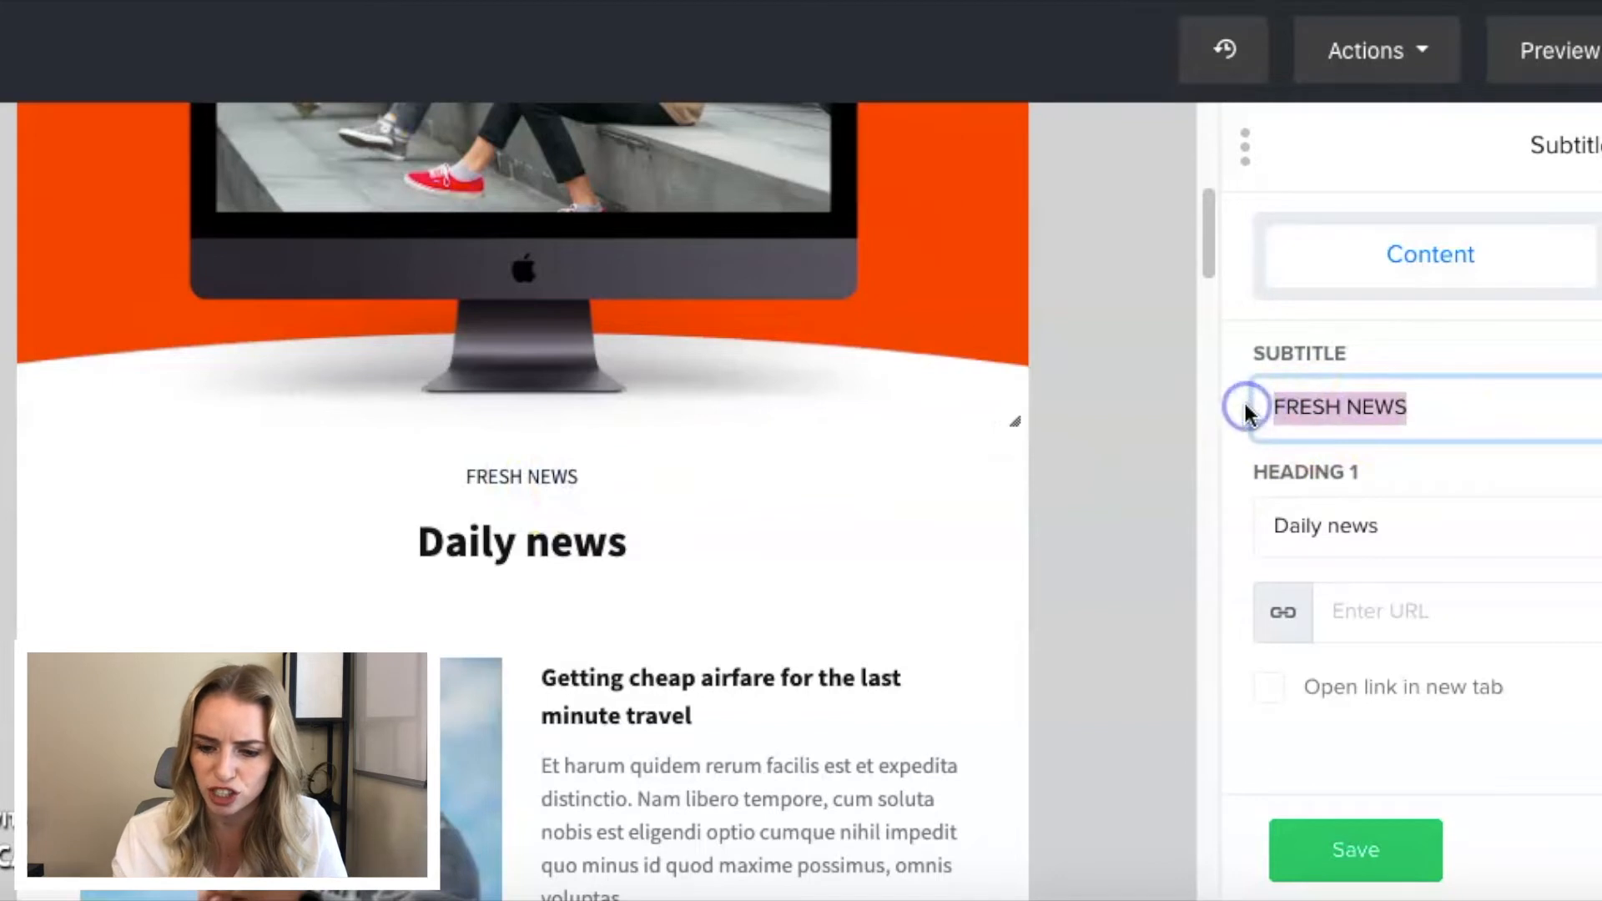
{"action": "key", "text": "BackSpace"}
{"action": "left_click_drag", "start_coordinate": [1382, 526], "coordinate": [1179, 517]}
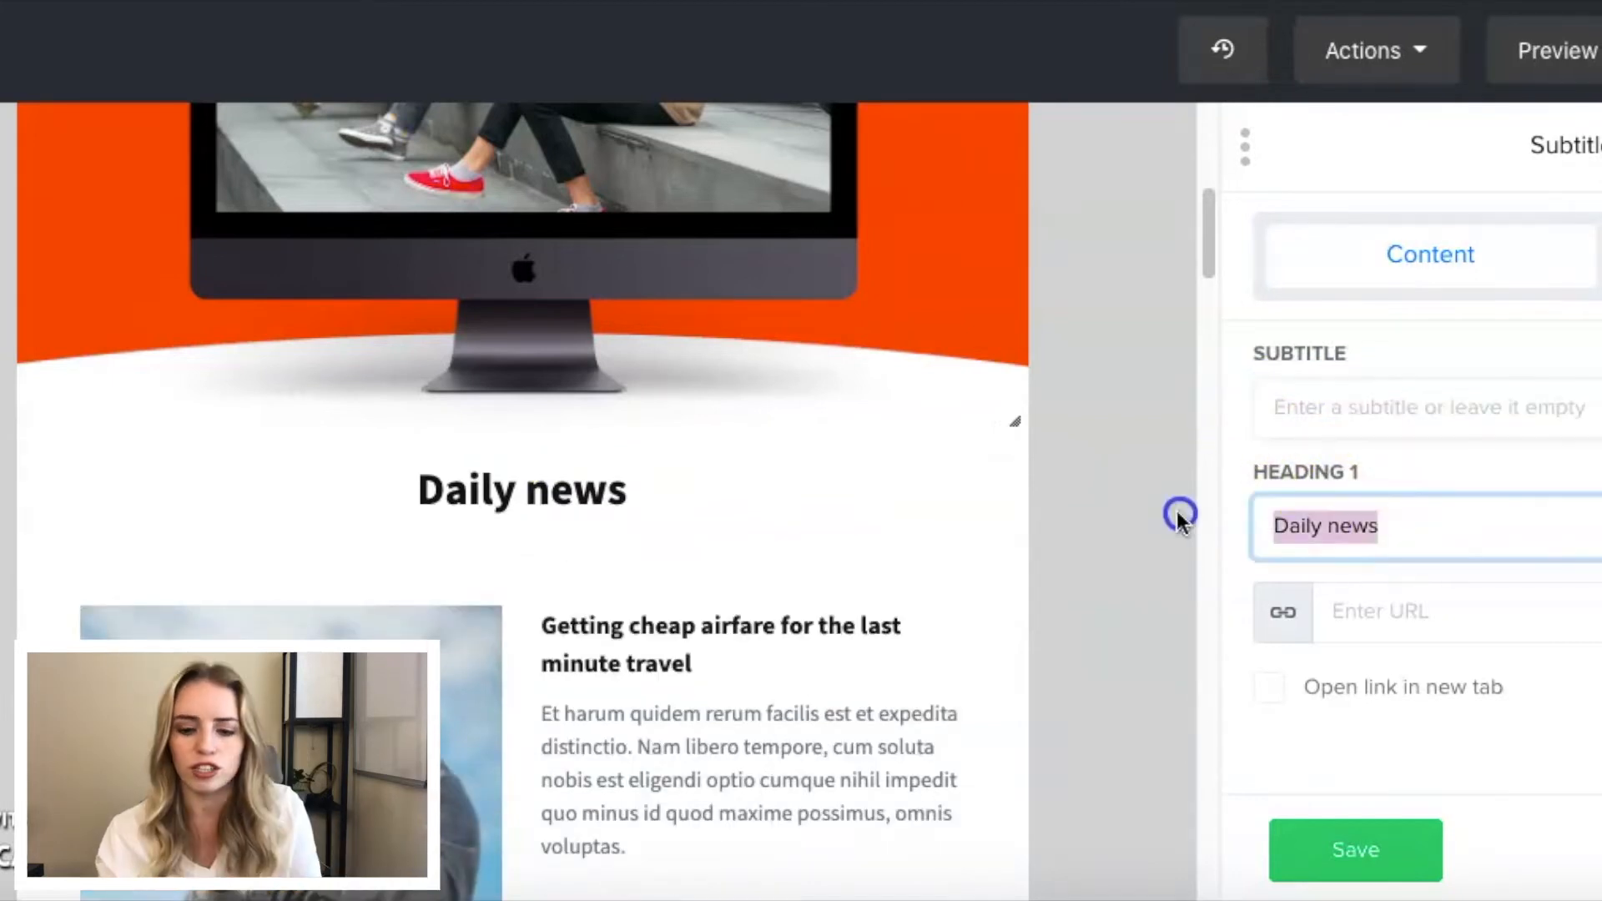
{"action": "type", "text": "WELCOME "}
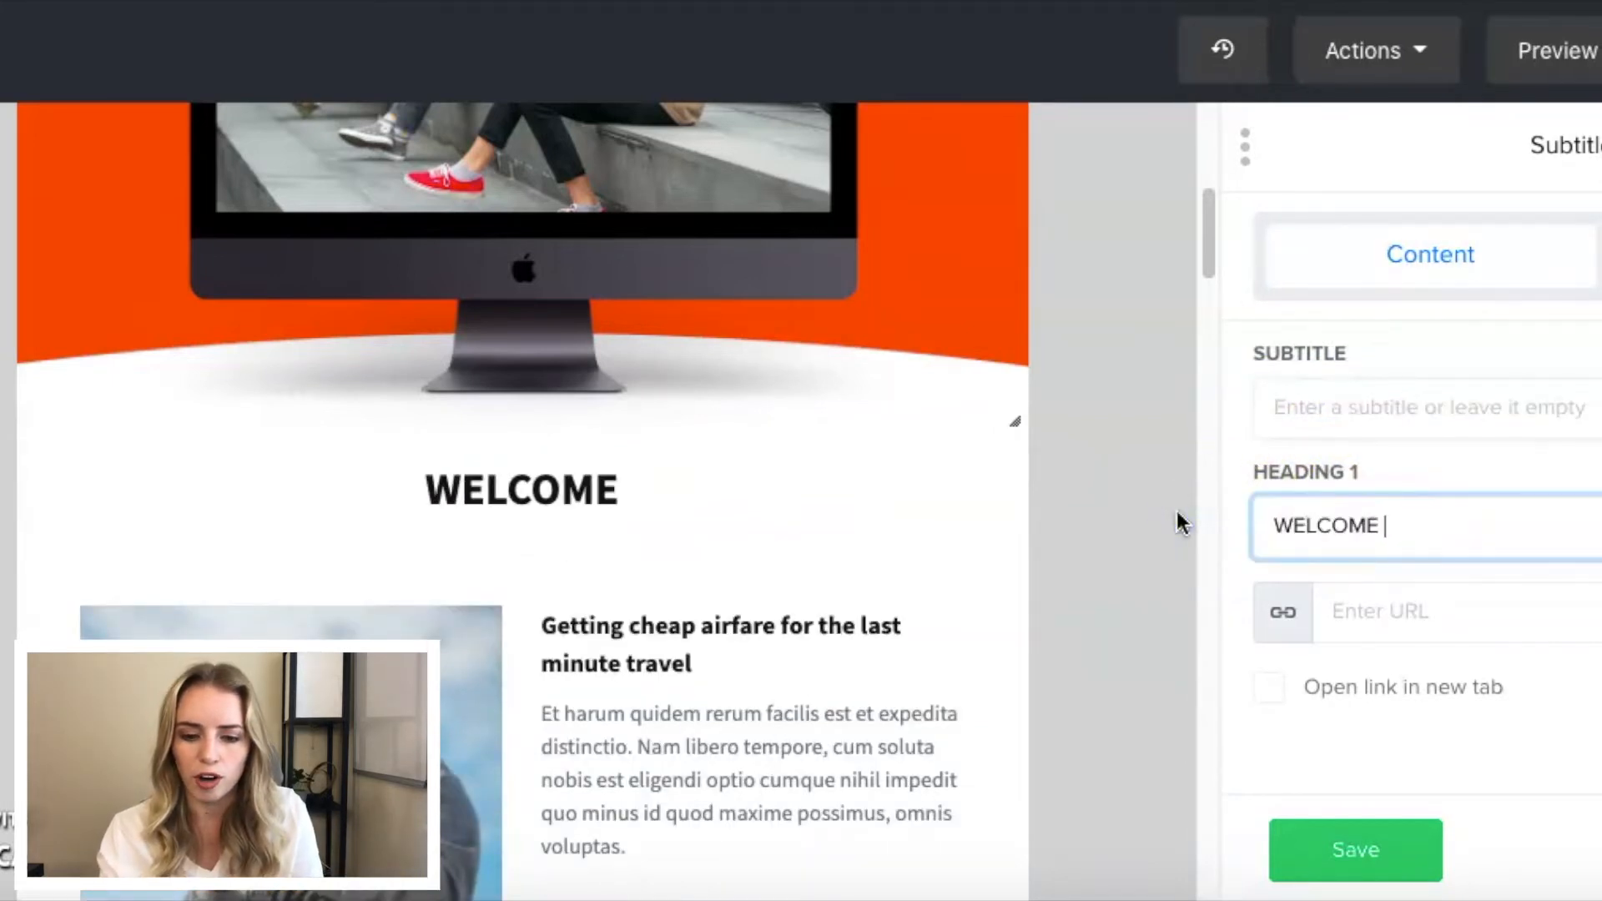
{"action": "type", "text": "TO THE FAM!"}
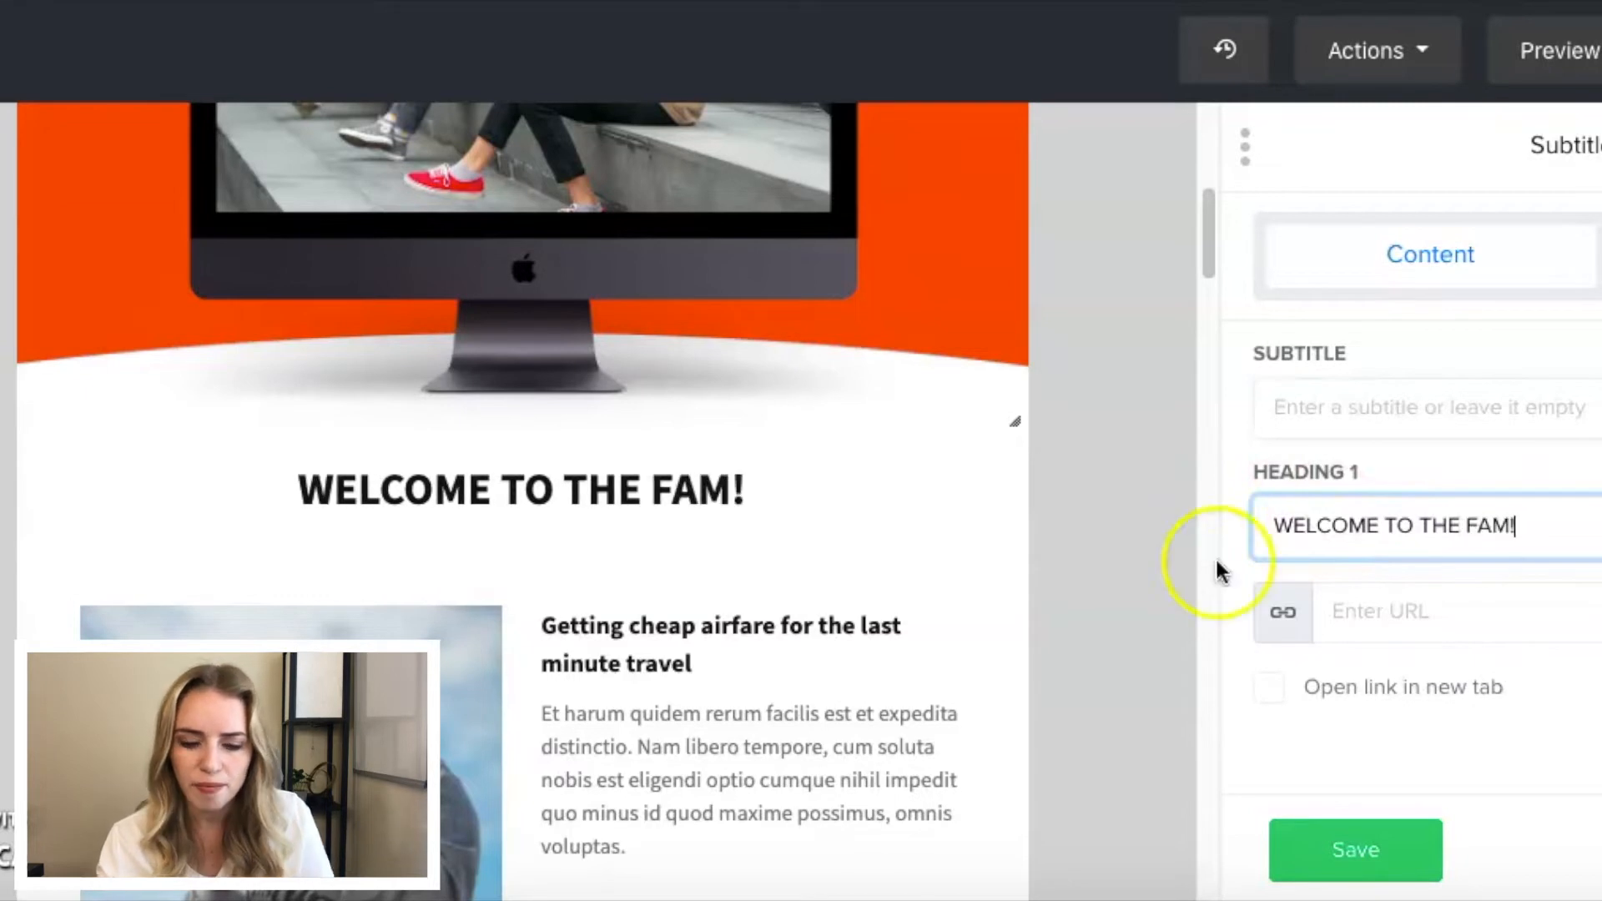
{"action": "left_click", "coordinate": [1341, 843]}
- Look over the email layout and available blocks, finish editing, and return to the workflow
{"action": "scroll", "coordinate": [757, 355], "scroll_direction": "down", "scroll_amount": 4}
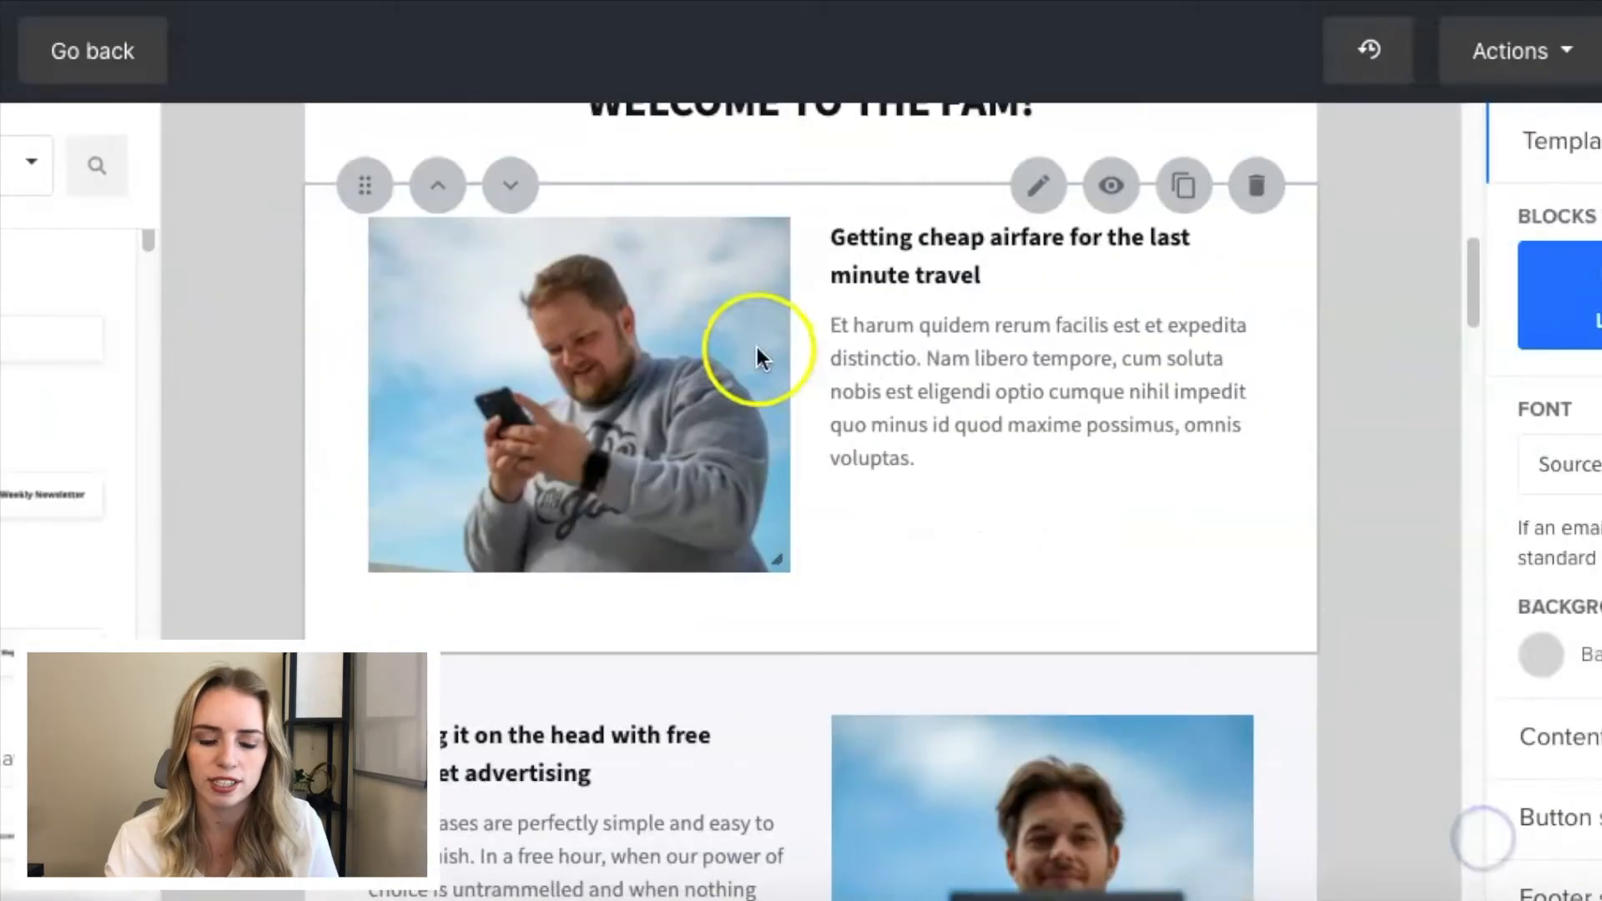
{"action": "scroll", "coordinate": [758, 354], "scroll_direction": "up", "scroll_amount": 1}
{"action": "scroll", "coordinate": [170, 306], "scroll_direction": "down", "scroll_amount": 8}
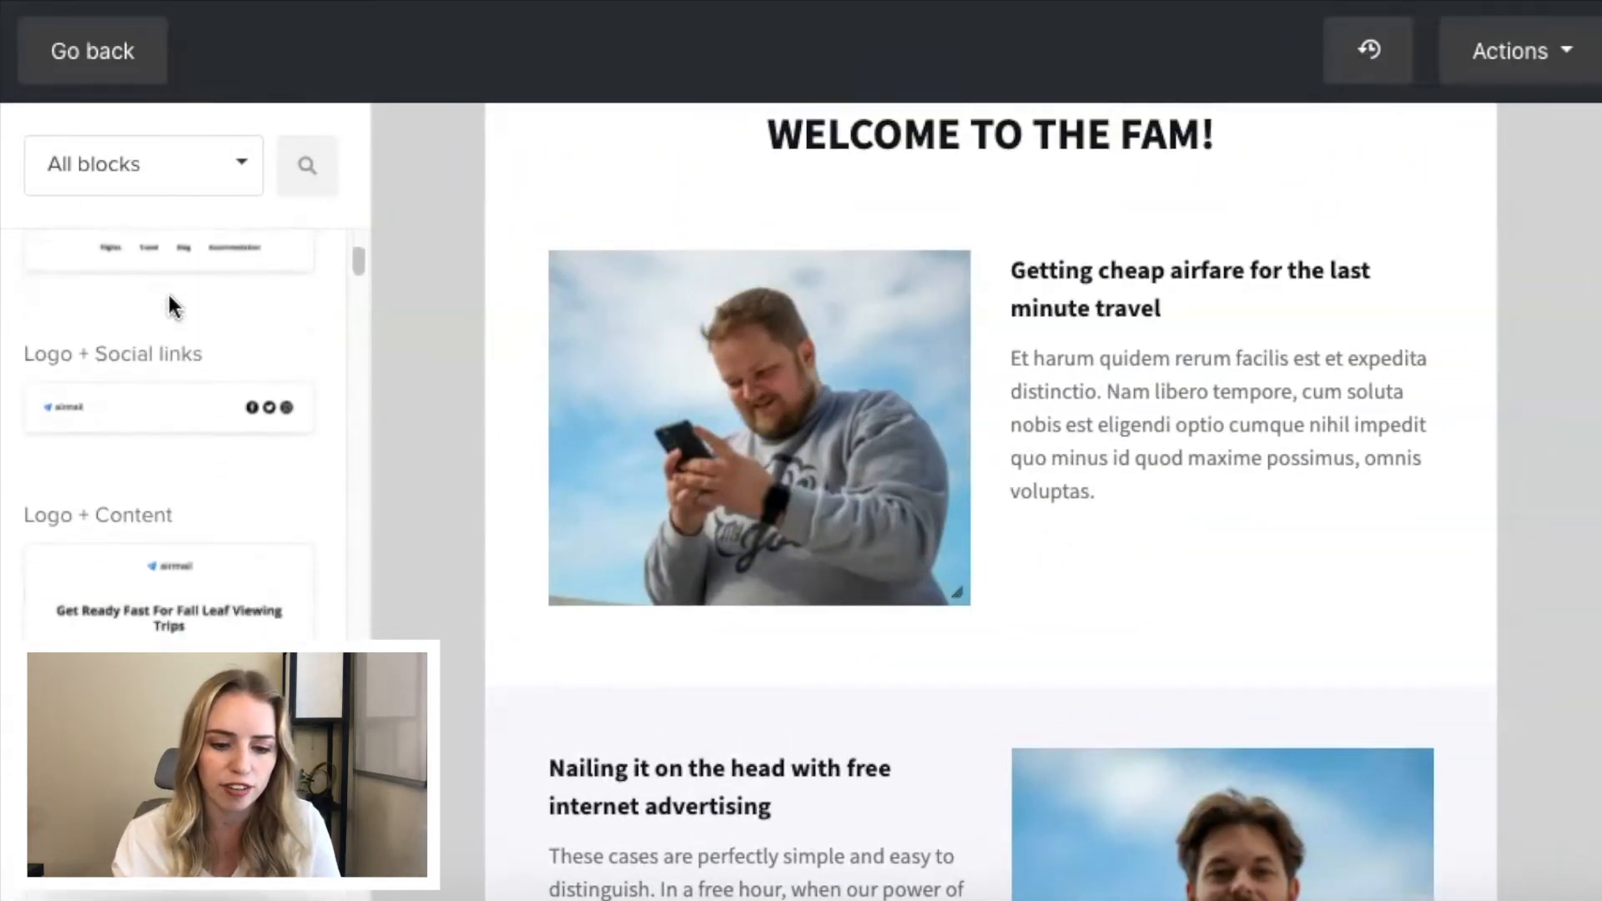
{"action": "scroll", "coordinate": [169, 306], "scroll_direction": "up", "scroll_amount": 3}
{"action": "left_click", "coordinate": [777, 383]}
{"action": "left_click", "coordinate": [1076, 429]}
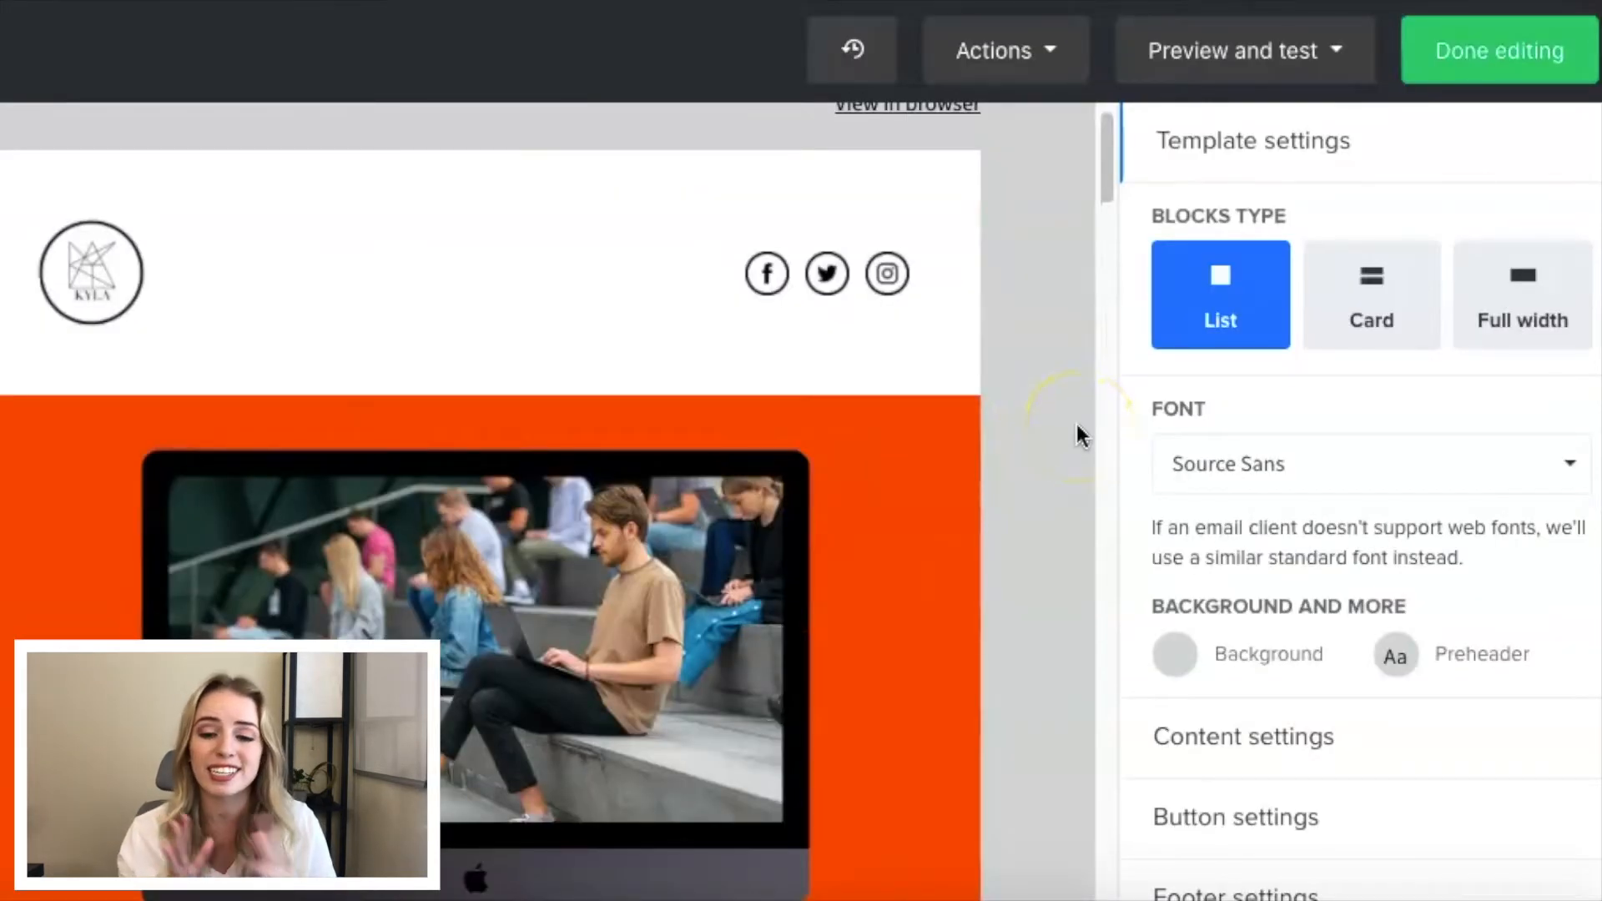
{"action": "left_click", "coordinate": [1461, 50]}
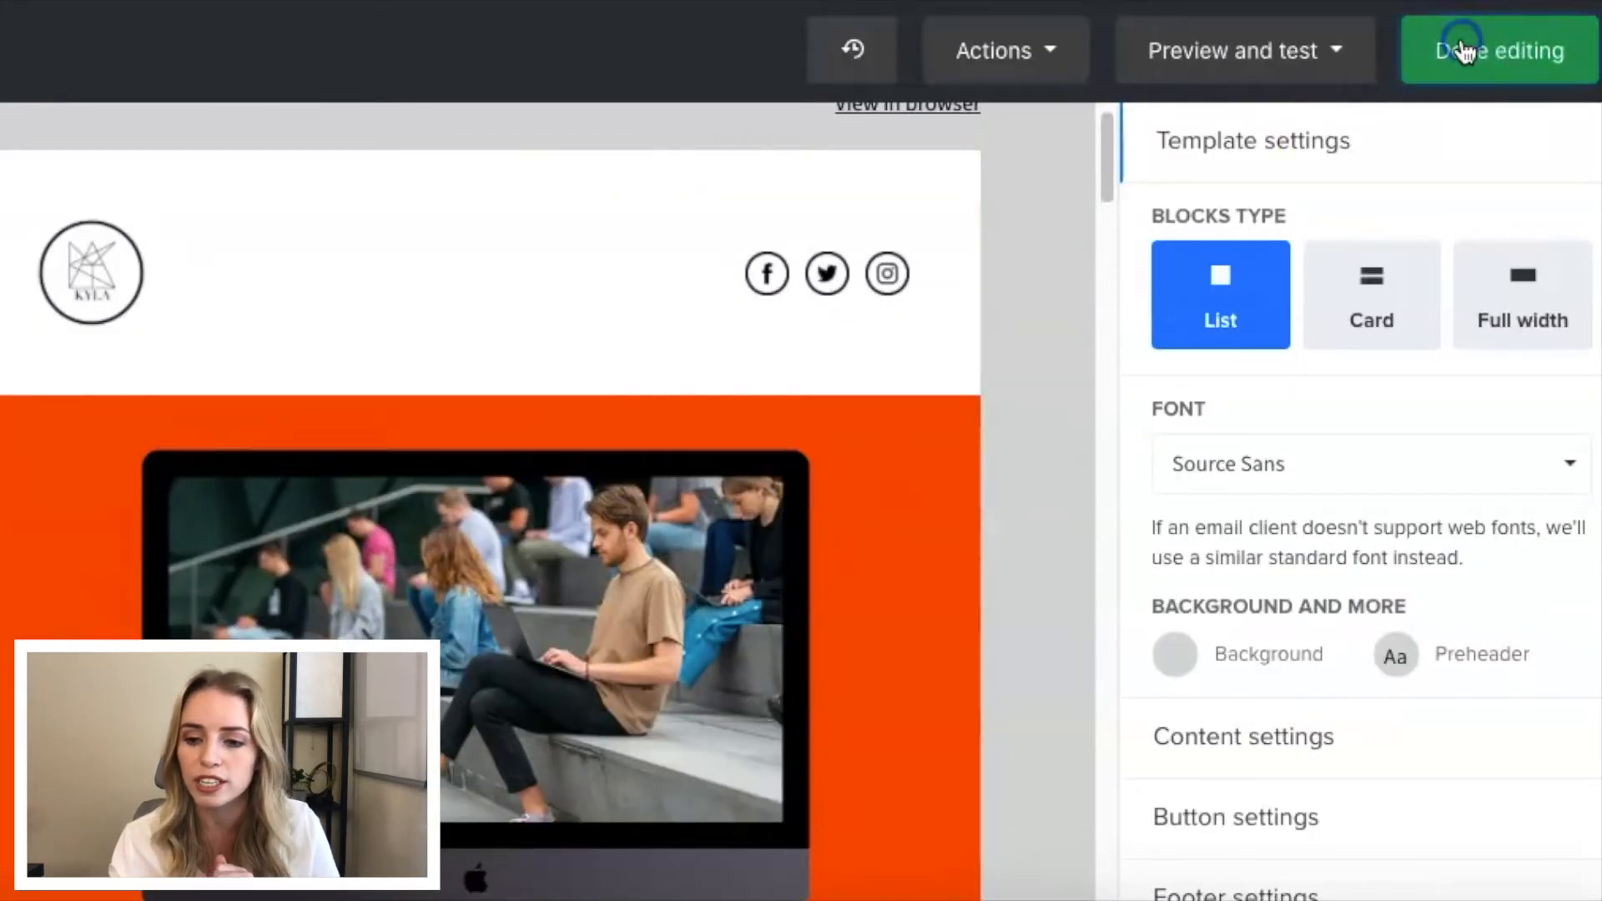
{"action": "left_click", "coordinate": [776, 555]}
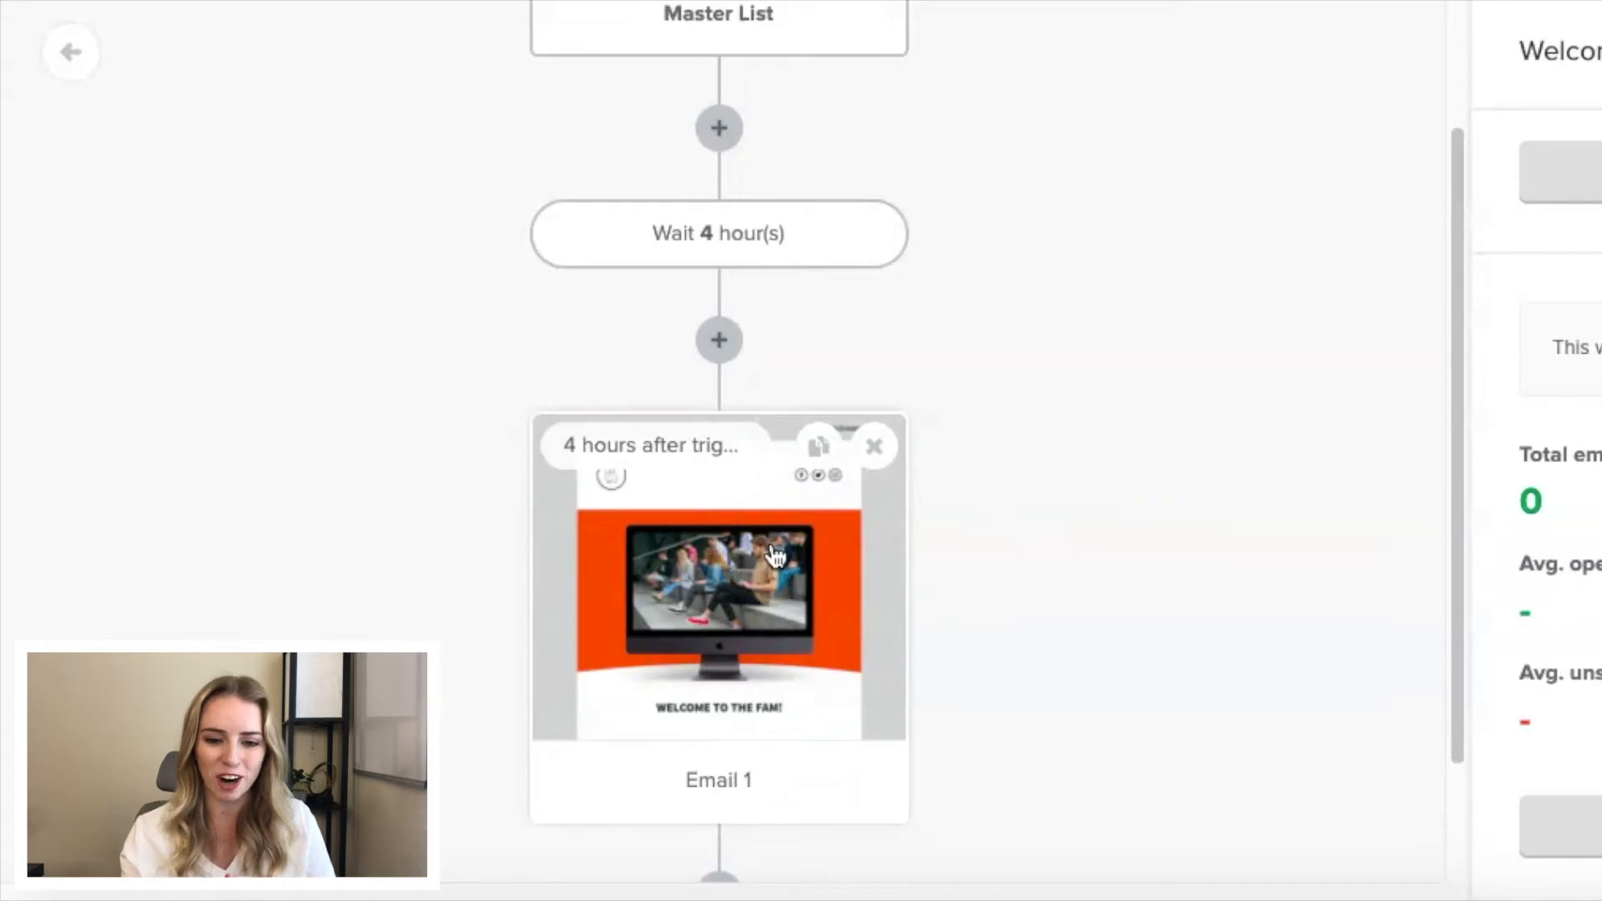
{"action": "scroll", "coordinate": [780, 555], "scroll_direction": "down", "scroll_amount": 2}
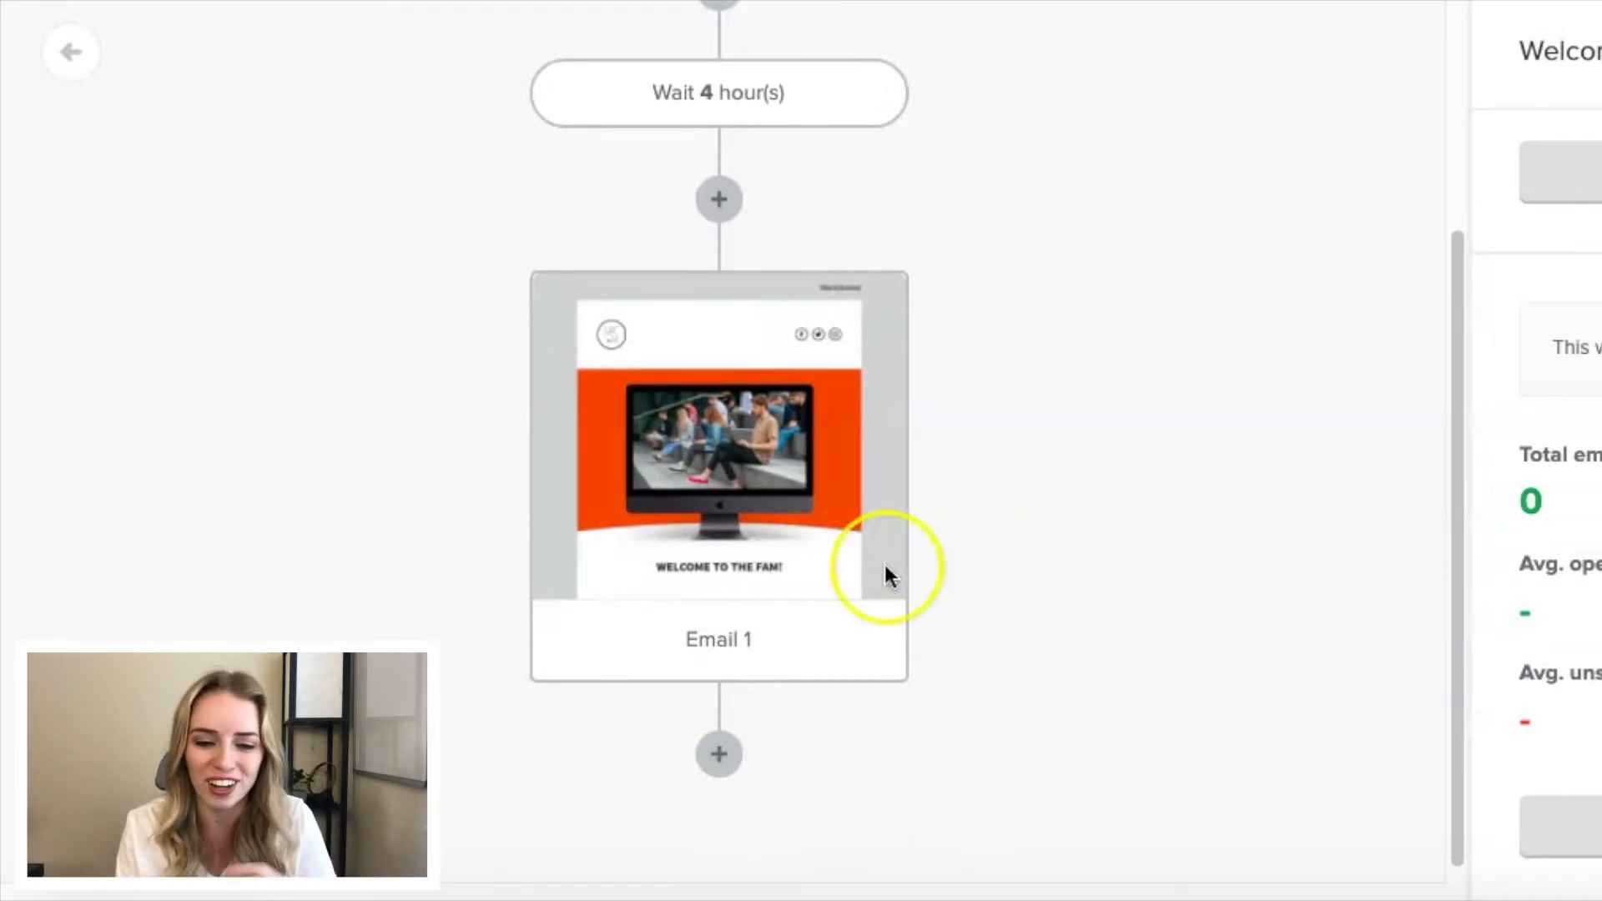
- Add a delay of 2 days after Email 1 and save it
{"action": "left_click", "coordinate": [722, 776]}
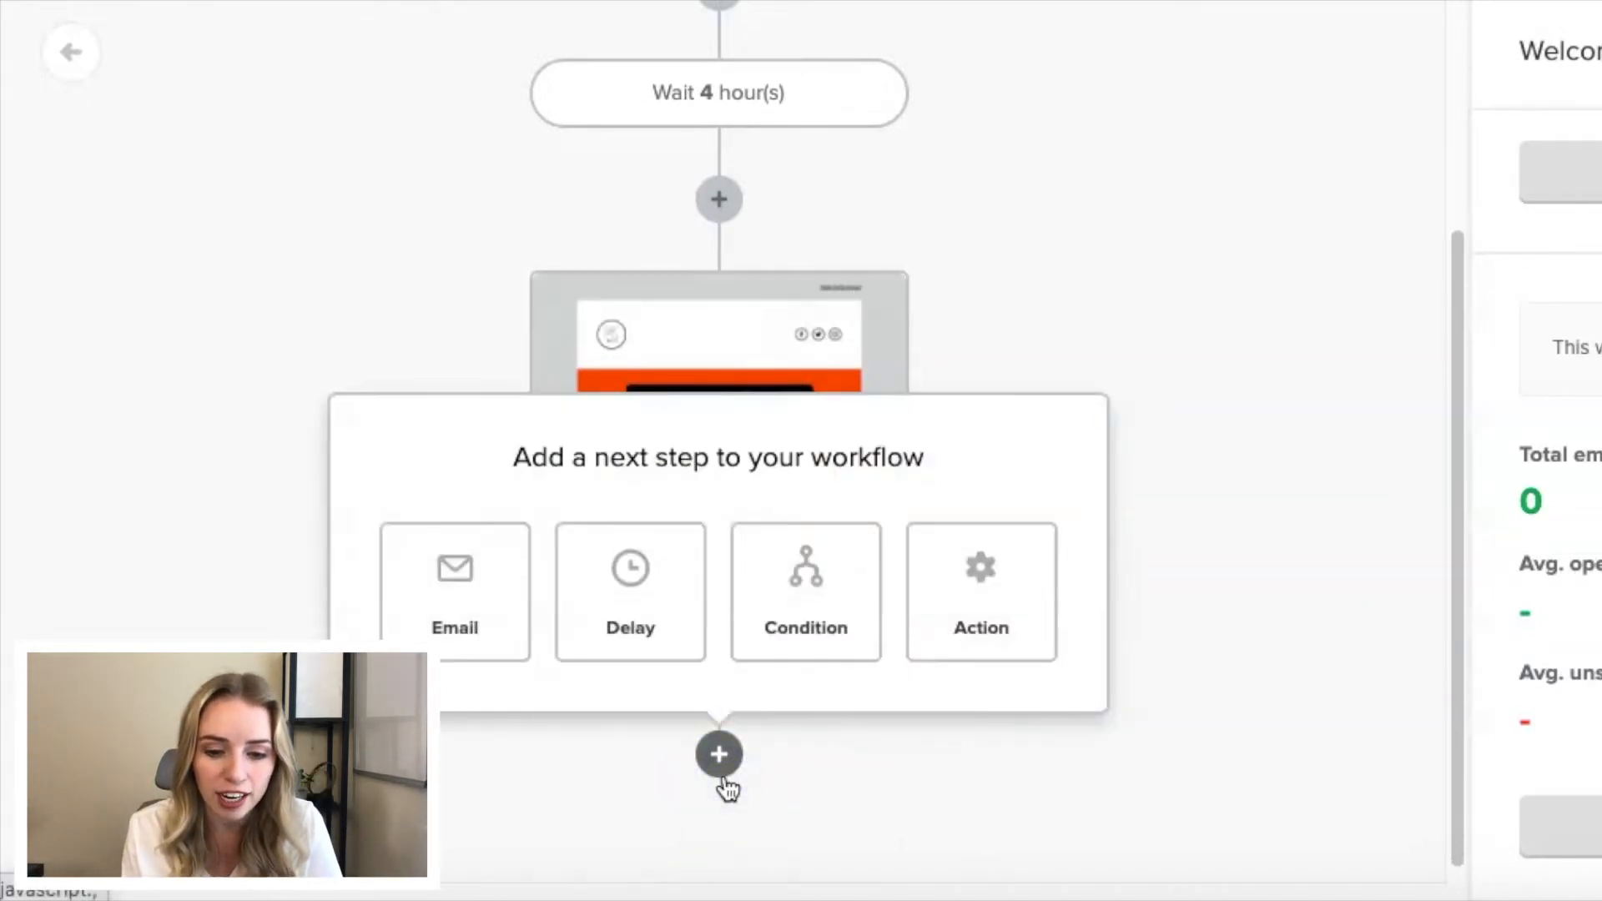
{"action": "left_click", "coordinate": [628, 567]}
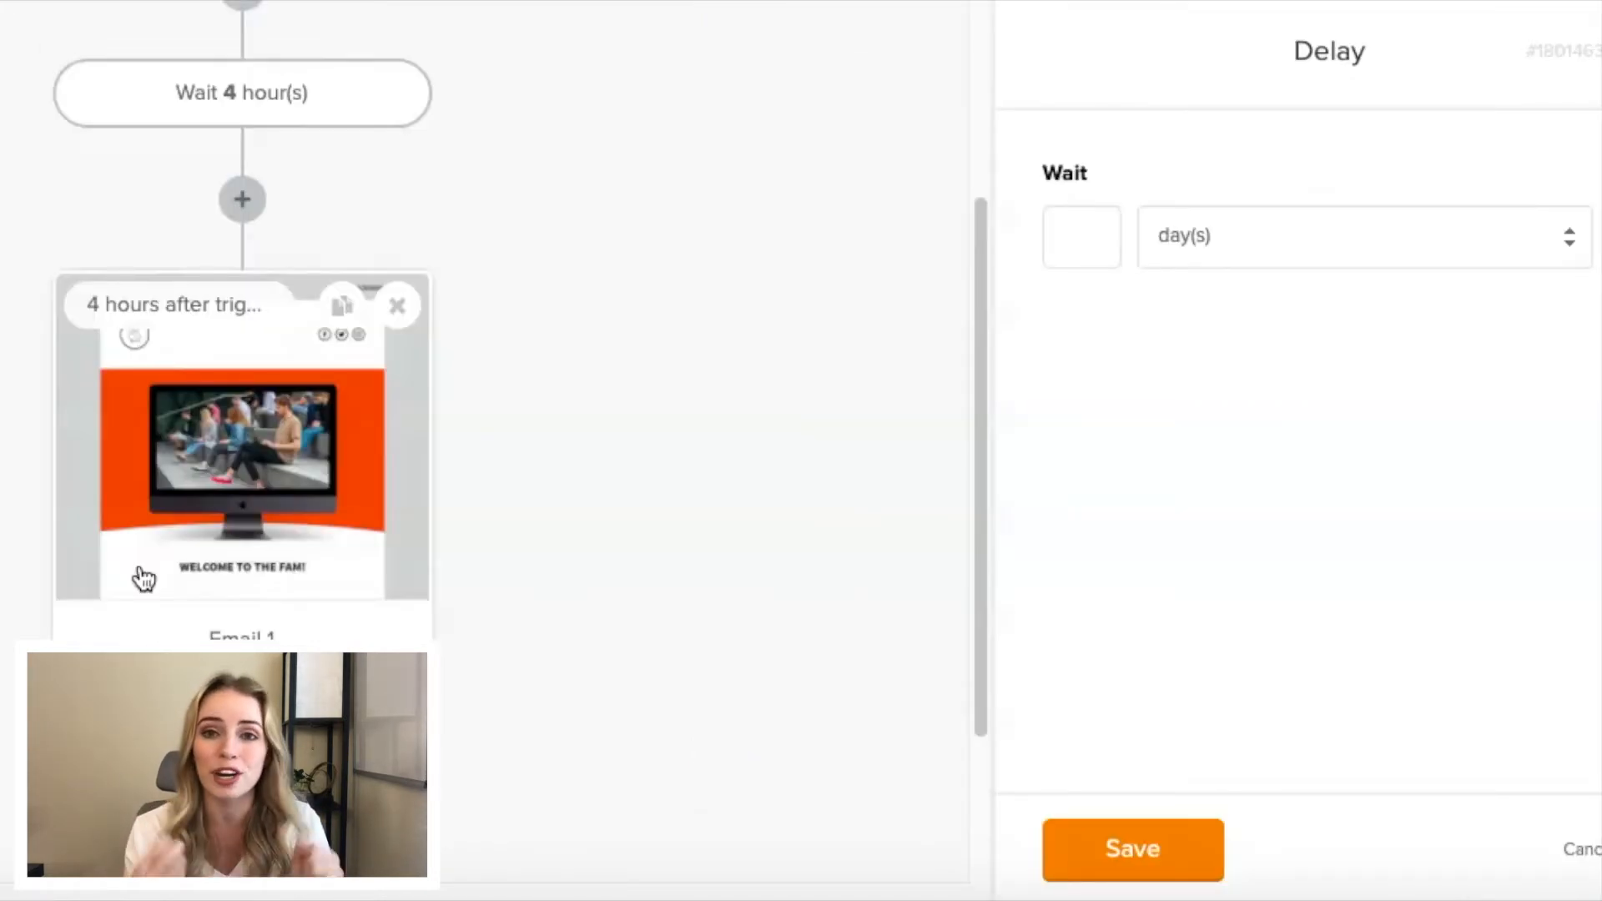
{"action": "left_click", "coordinate": [1106, 240]}
{"action": "type", "text": "2"}
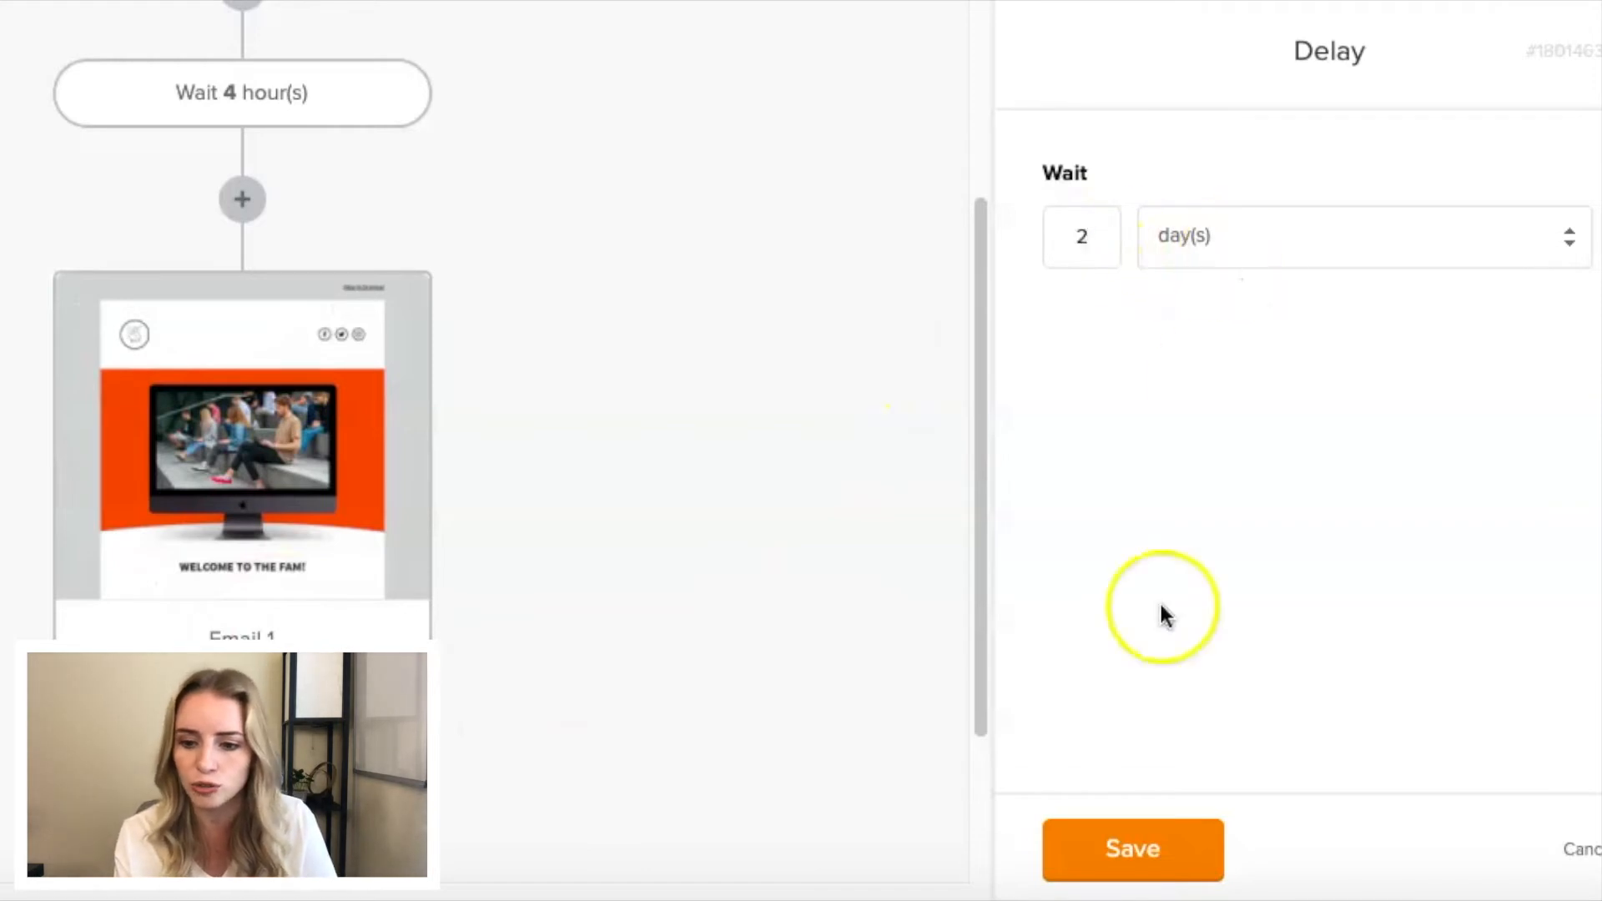
{"action": "left_click", "coordinate": [1126, 864]}
{"action": "scroll", "coordinate": [588, 651], "scroll_direction": "down", "scroll_amount": 3}
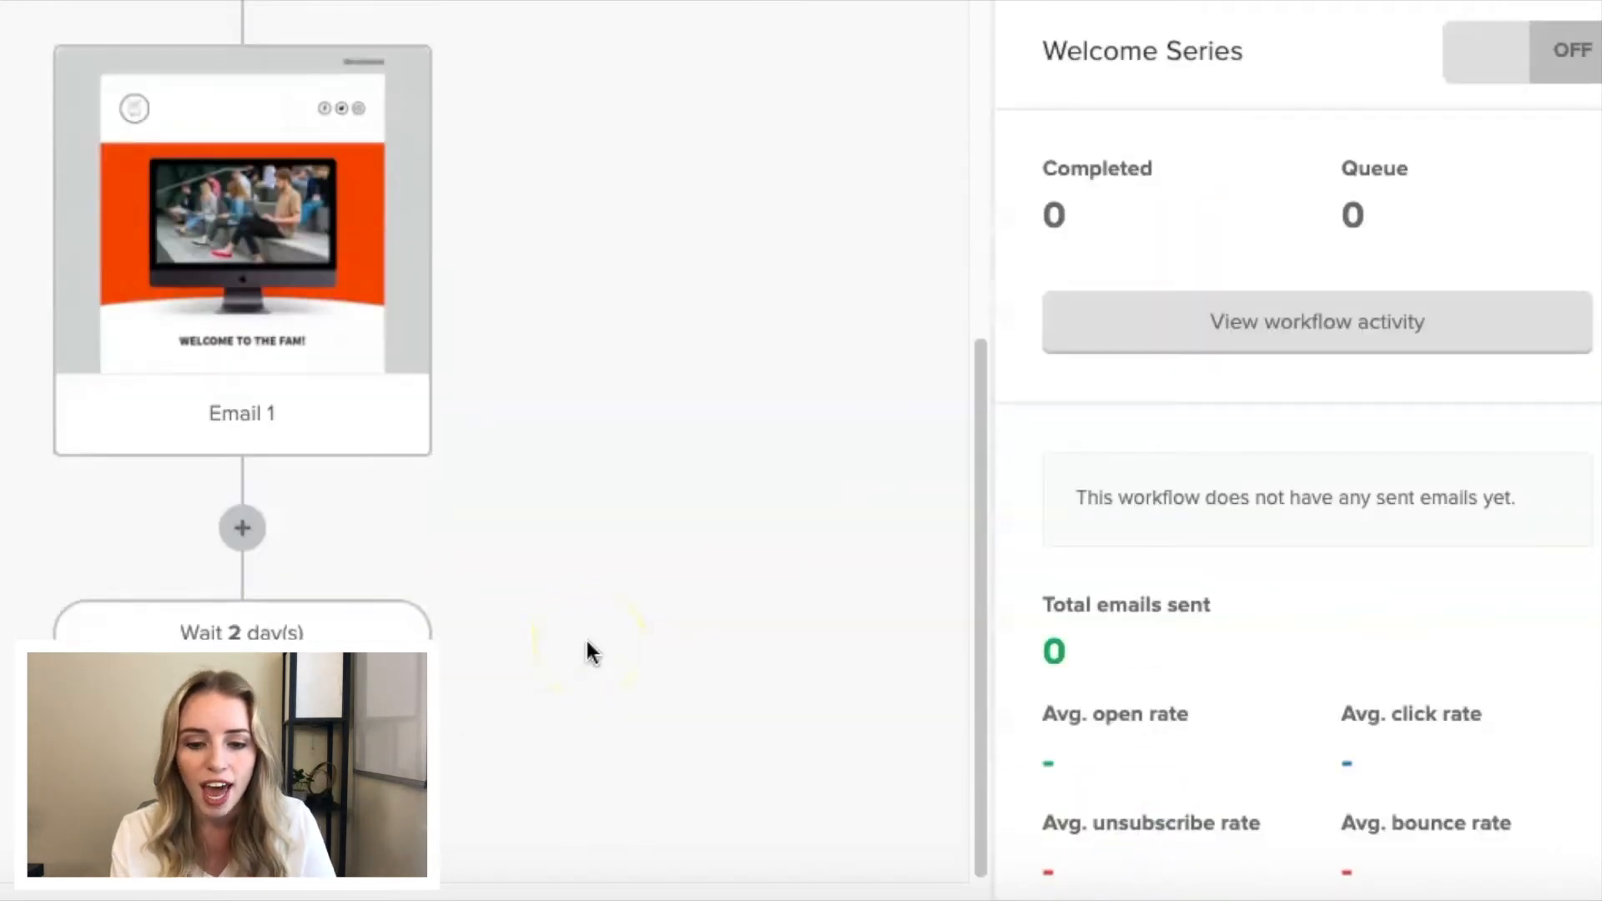
- Turn on the Welcome Series workflow for new subscribers only, without adding existing subscribers
{"action": "scroll", "coordinate": [355, 430], "scroll_direction": "up", "scroll_amount": 5}
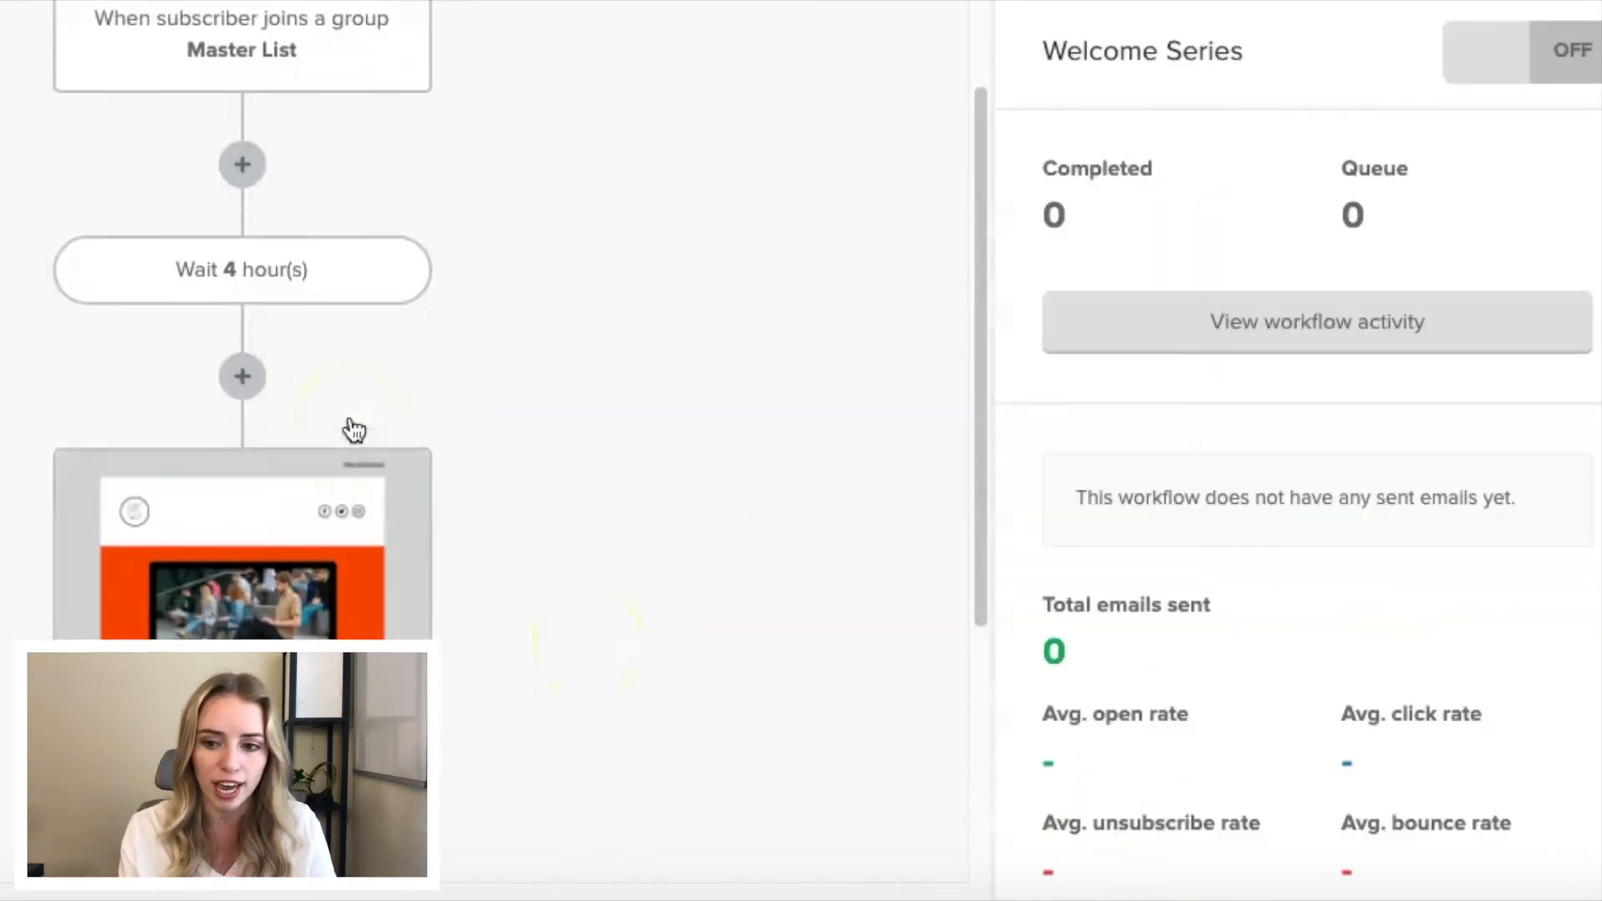
{"action": "scroll", "coordinate": [355, 429], "scroll_direction": "down", "scroll_amount": 3}
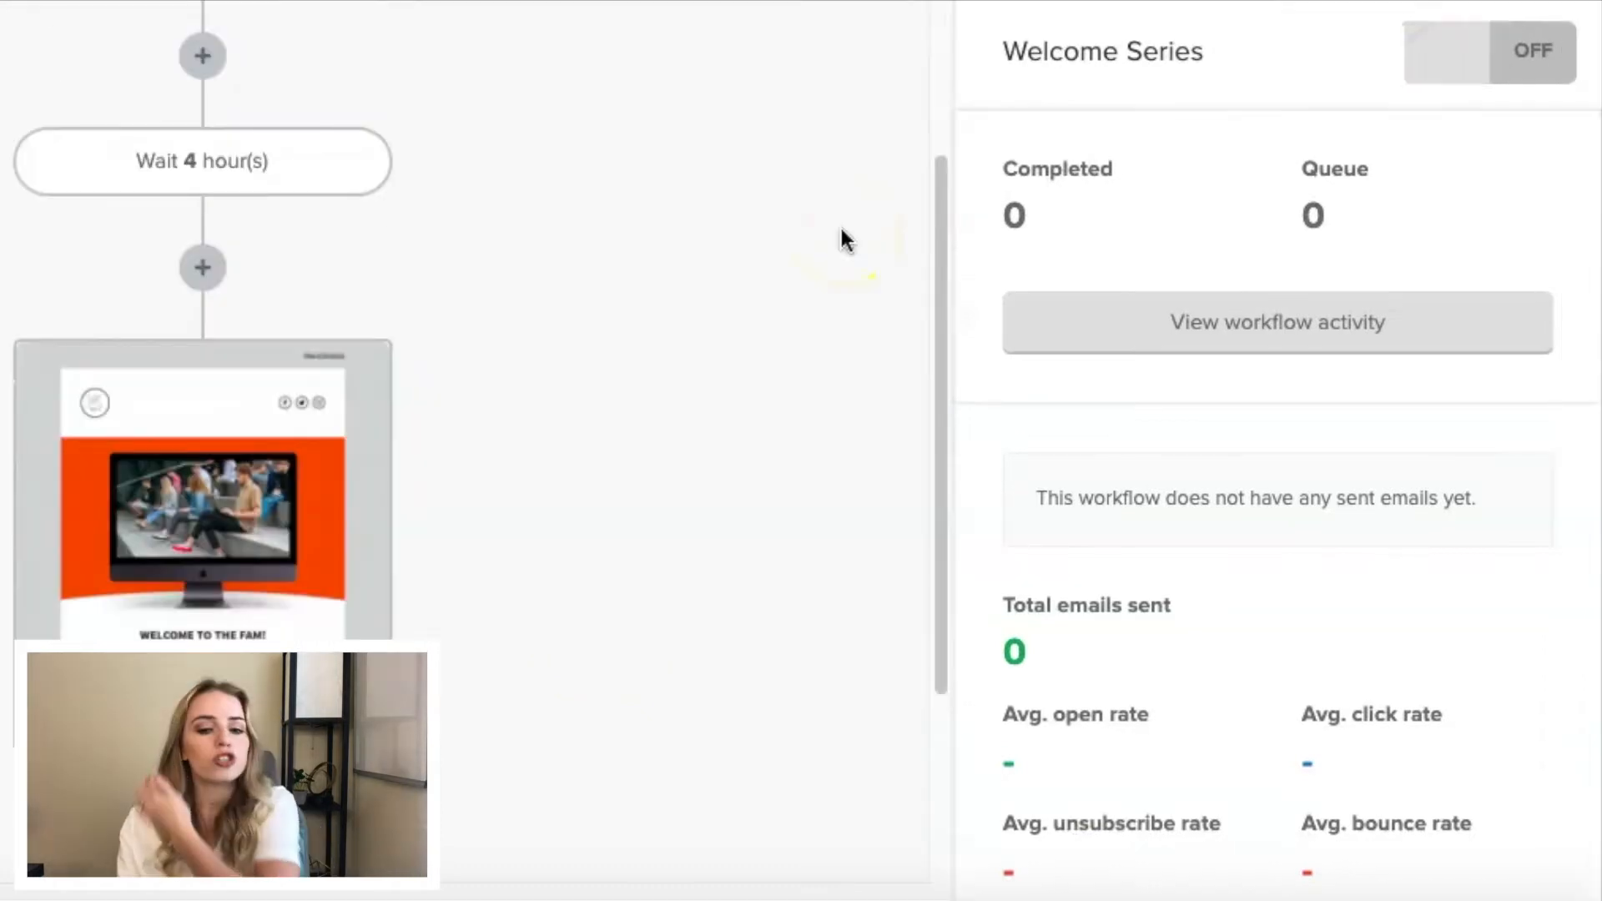
{"action": "scroll", "coordinate": [614, 319], "scroll_direction": "down", "scroll_amount": 3}
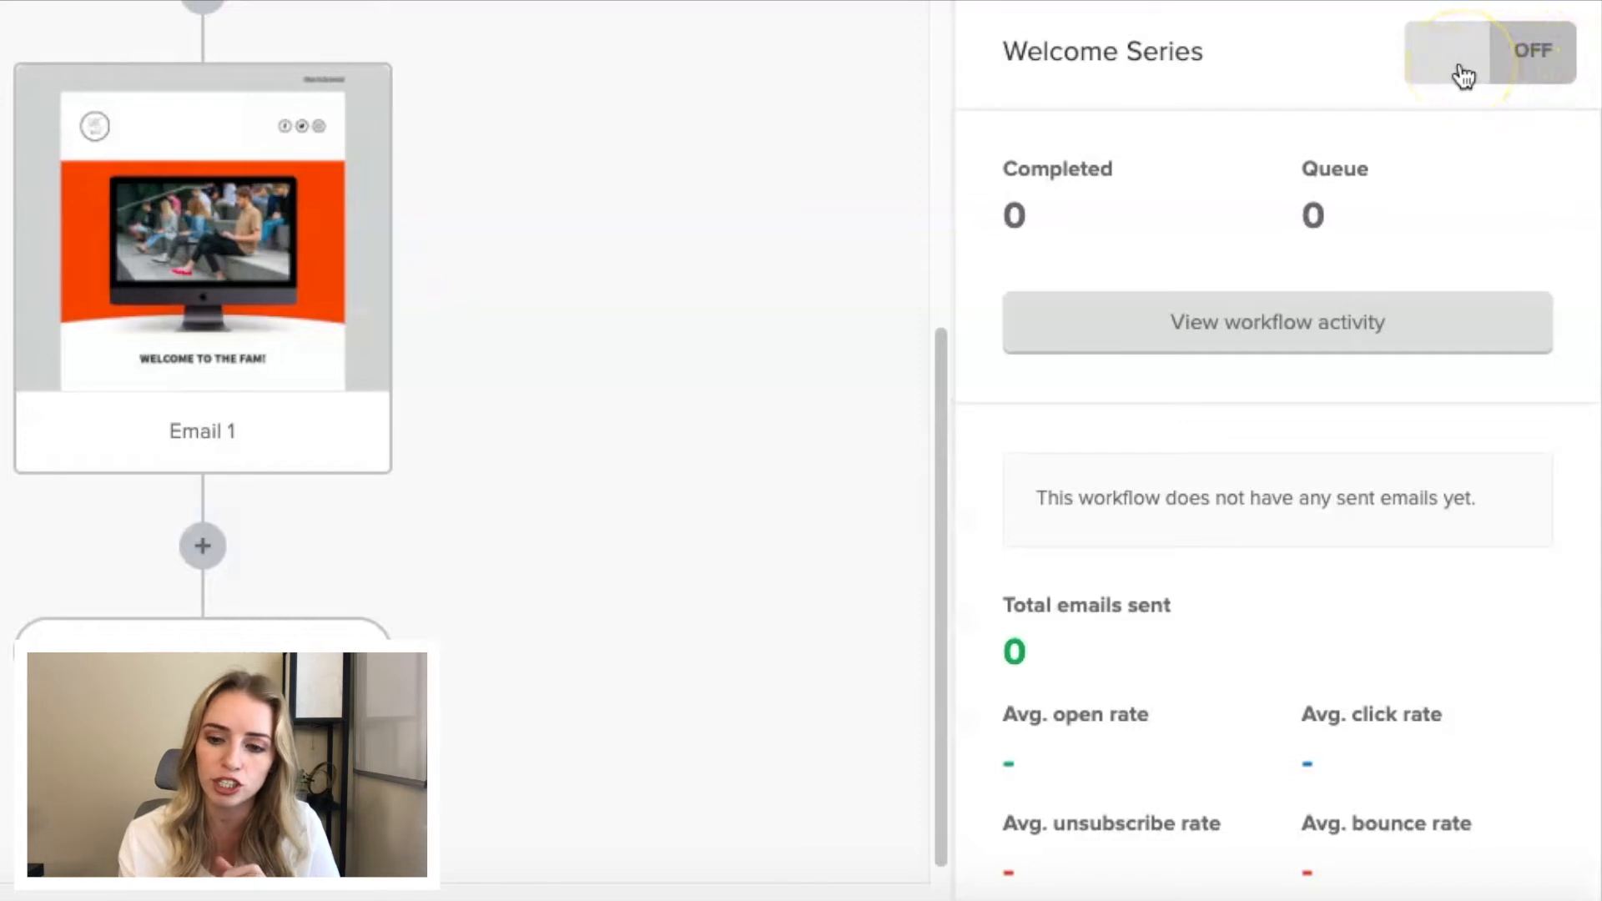
{"action": "left_click", "coordinate": [1464, 75]}
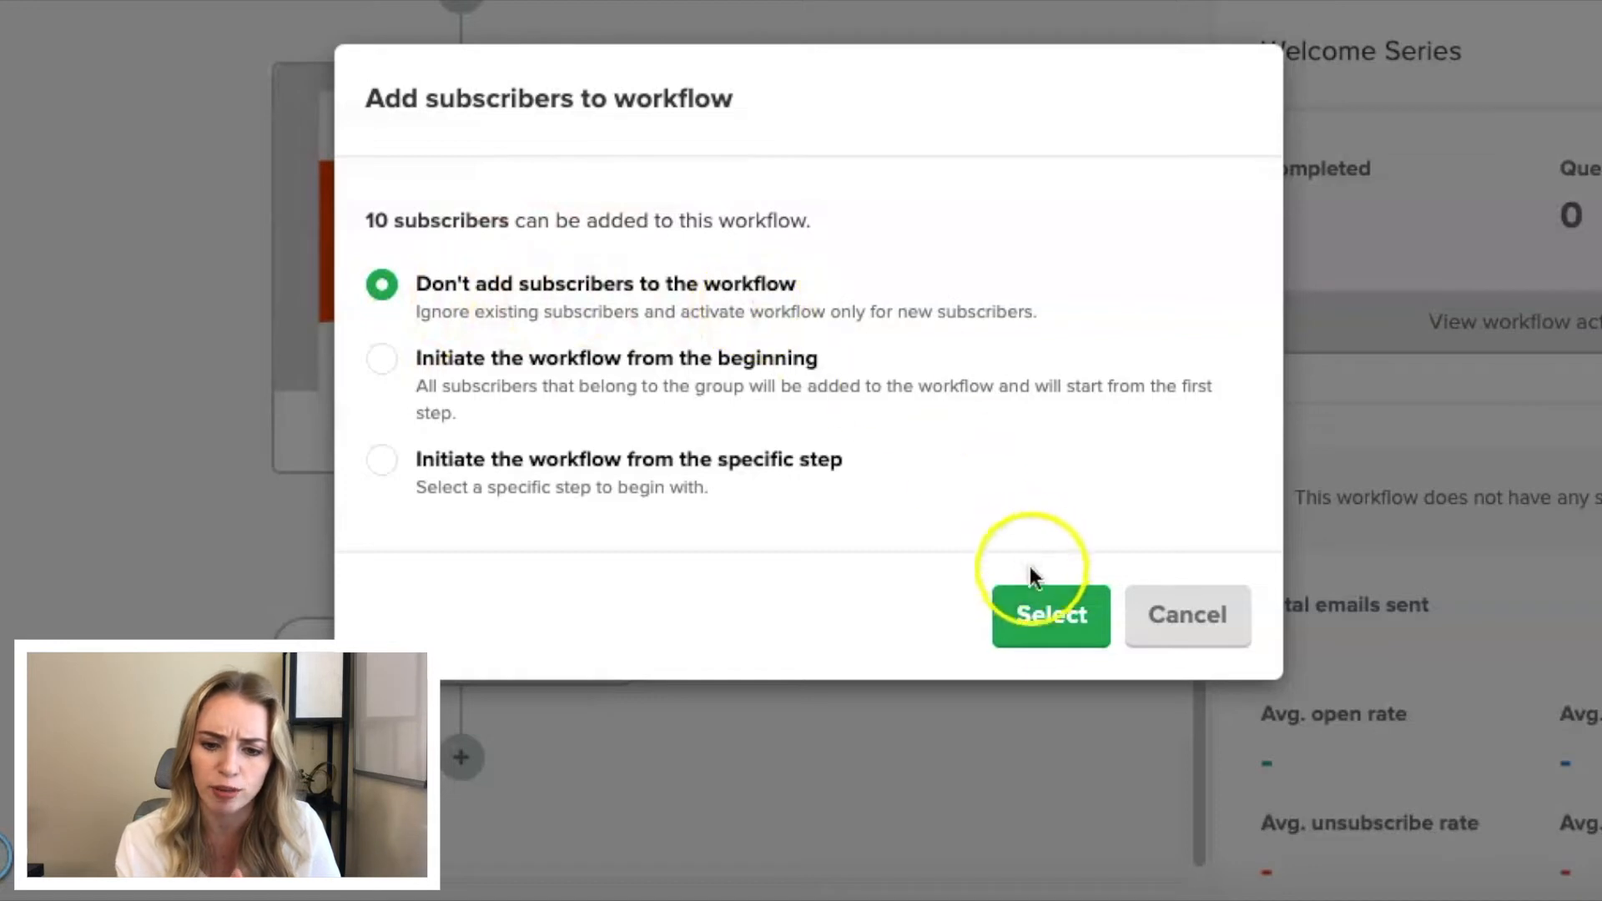
{"action": "left_click", "coordinate": [1047, 619]}
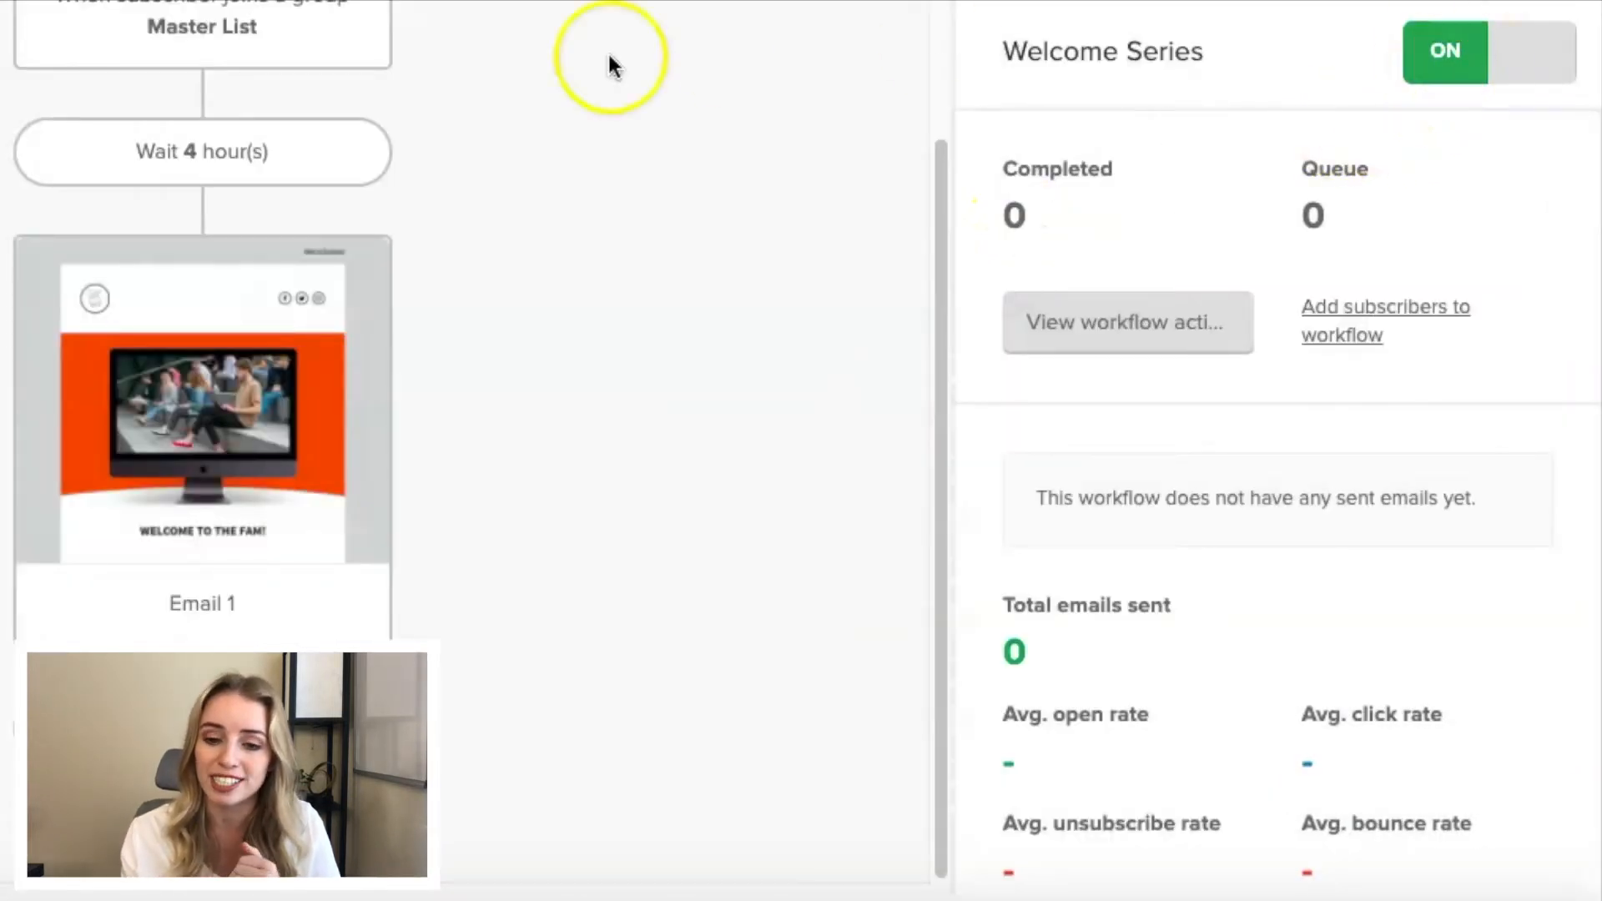
- Look over the active Welcome Series workflow, switch it off, and review its steps
{"action": "scroll", "coordinate": [275, 243], "scroll_direction": "up", "scroll_amount": 2}
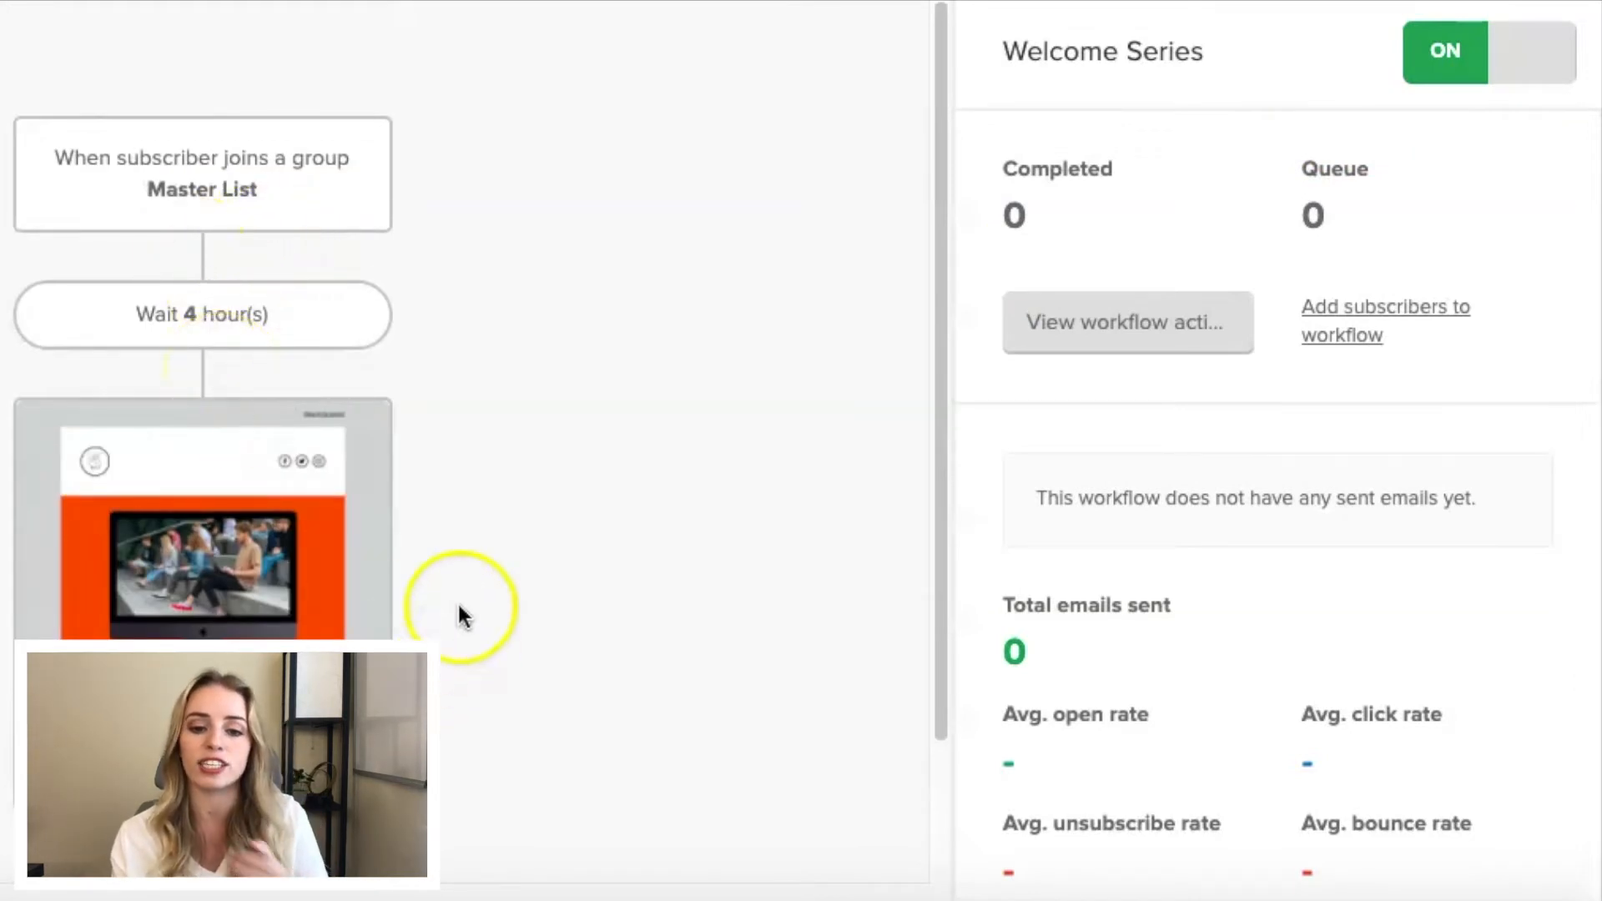
{"action": "scroll", "coordinate": [460, 616], "scroll_direction": "down", "scroll_amount": 2}
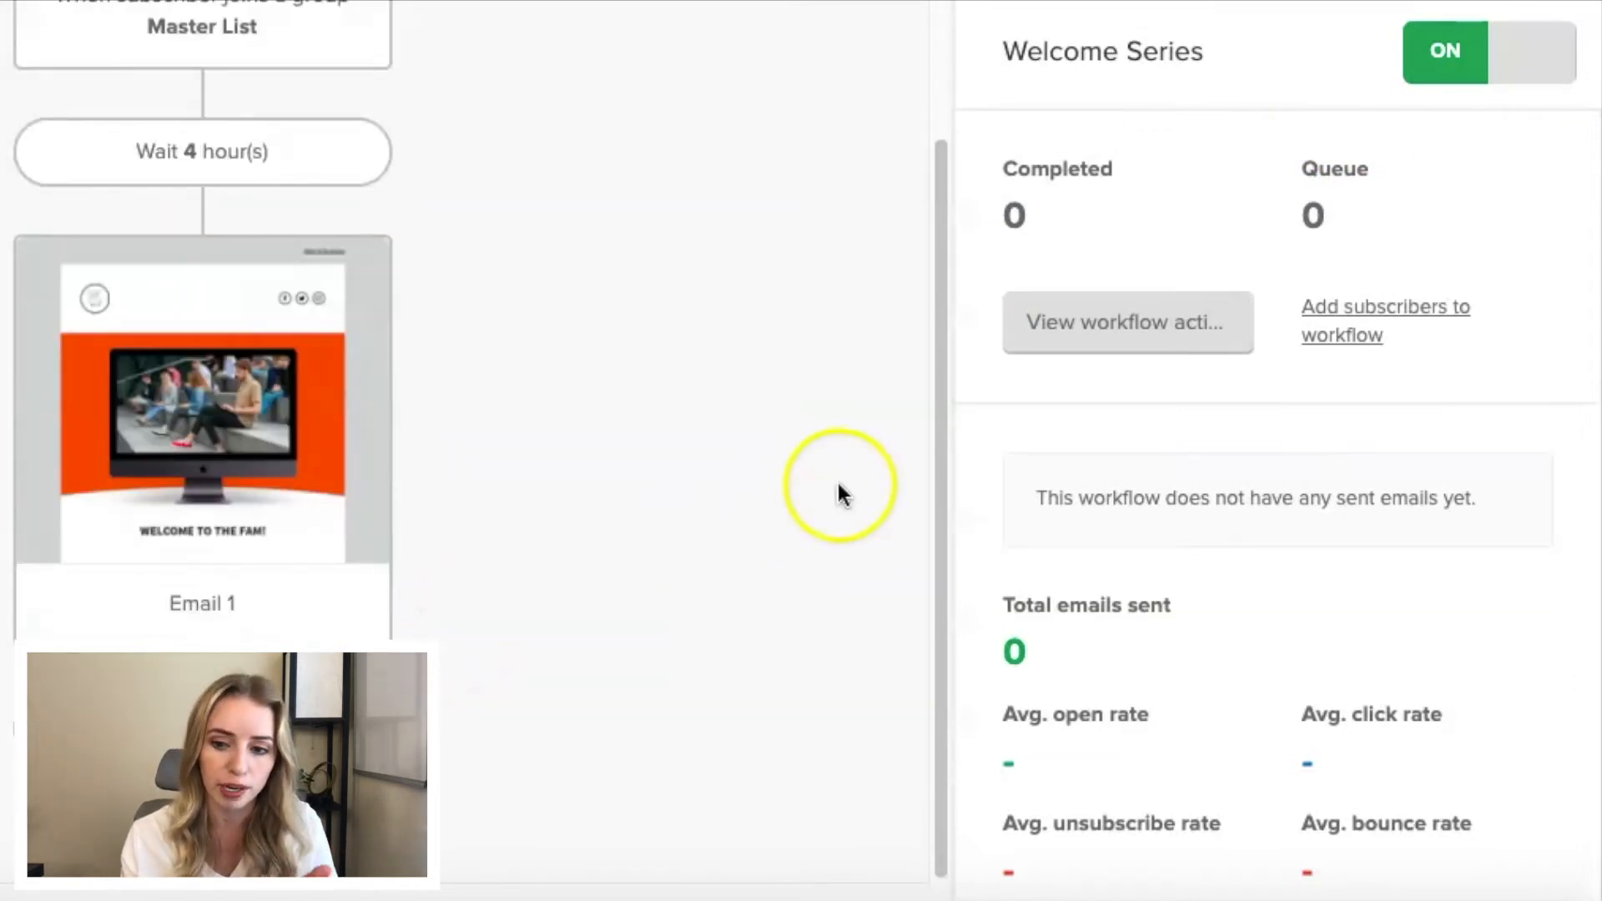
{"action": "left_click", "coordinate": [1539, 73]}
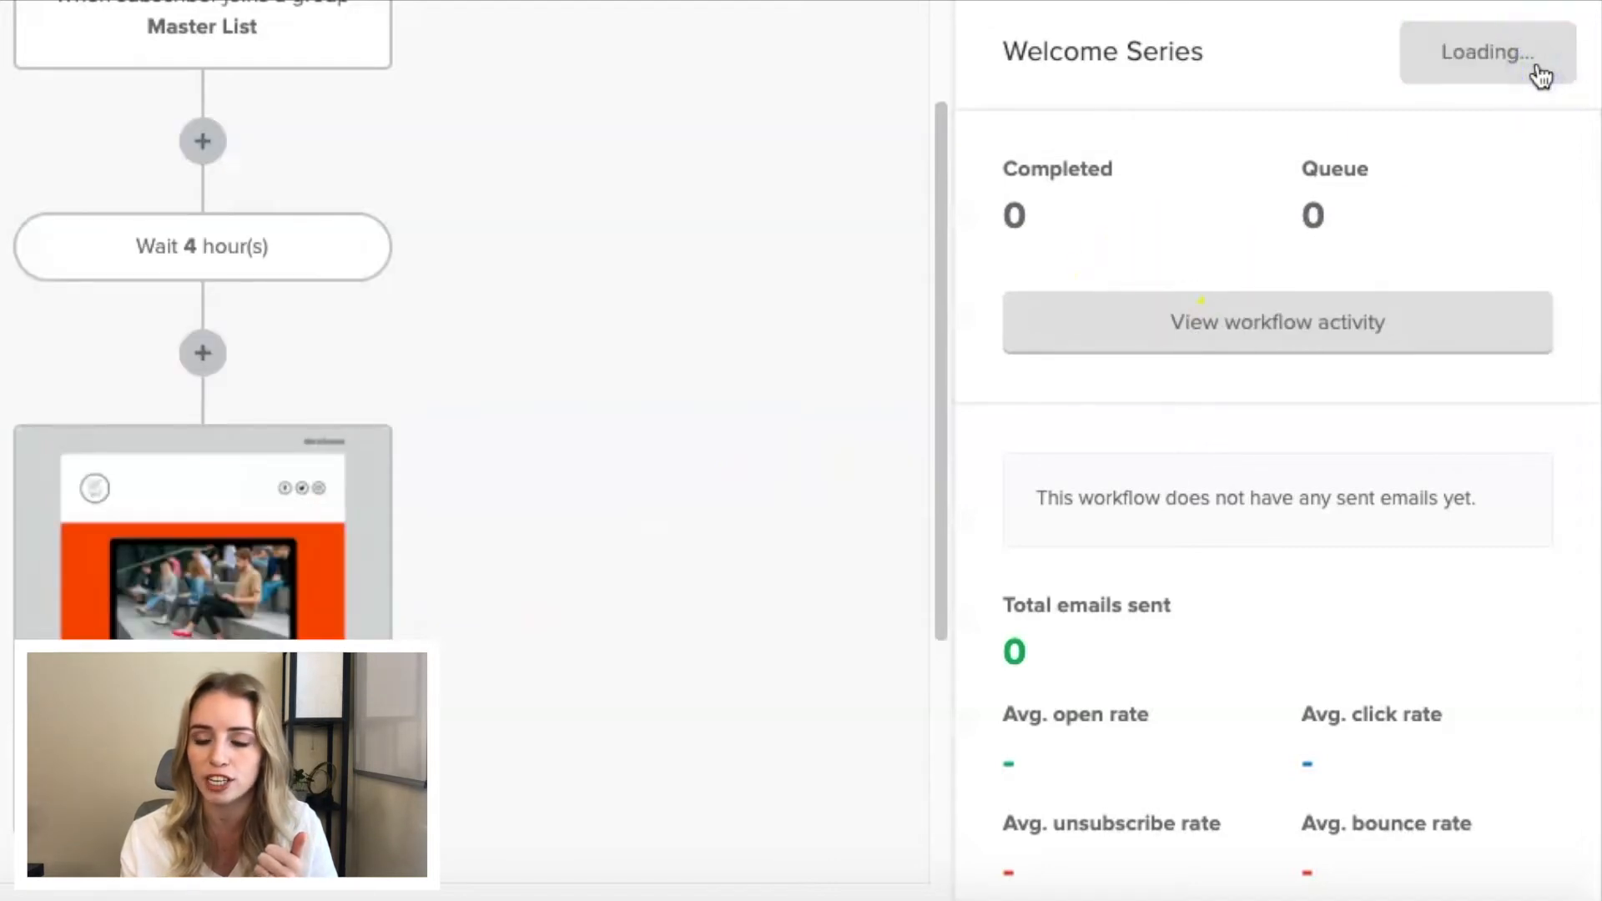
{"action": "scroll", "coordinate": [203, 354], "scroll_direction": "down", "scroll_amount": 2}
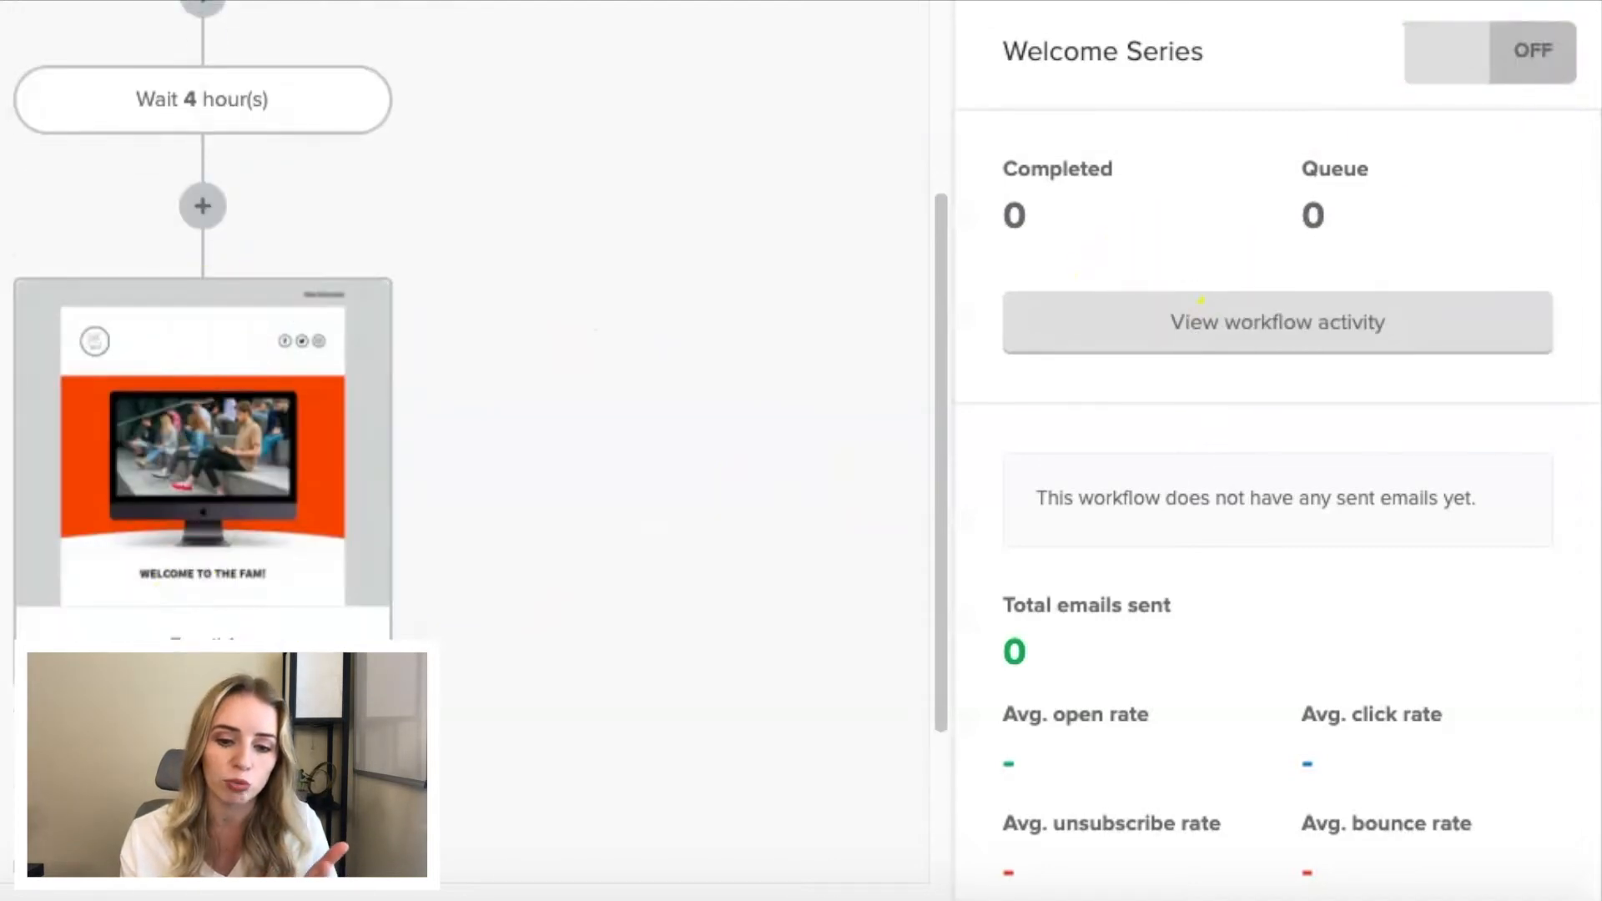
{"action": "scroll", "coordinate": [204, 354], "scroll_direction": "down", "scroll_amount": 3}
{"action": "scroll", "coordinate": [204, 355], "scroll_direction": "down", "scroll_amount": 1}
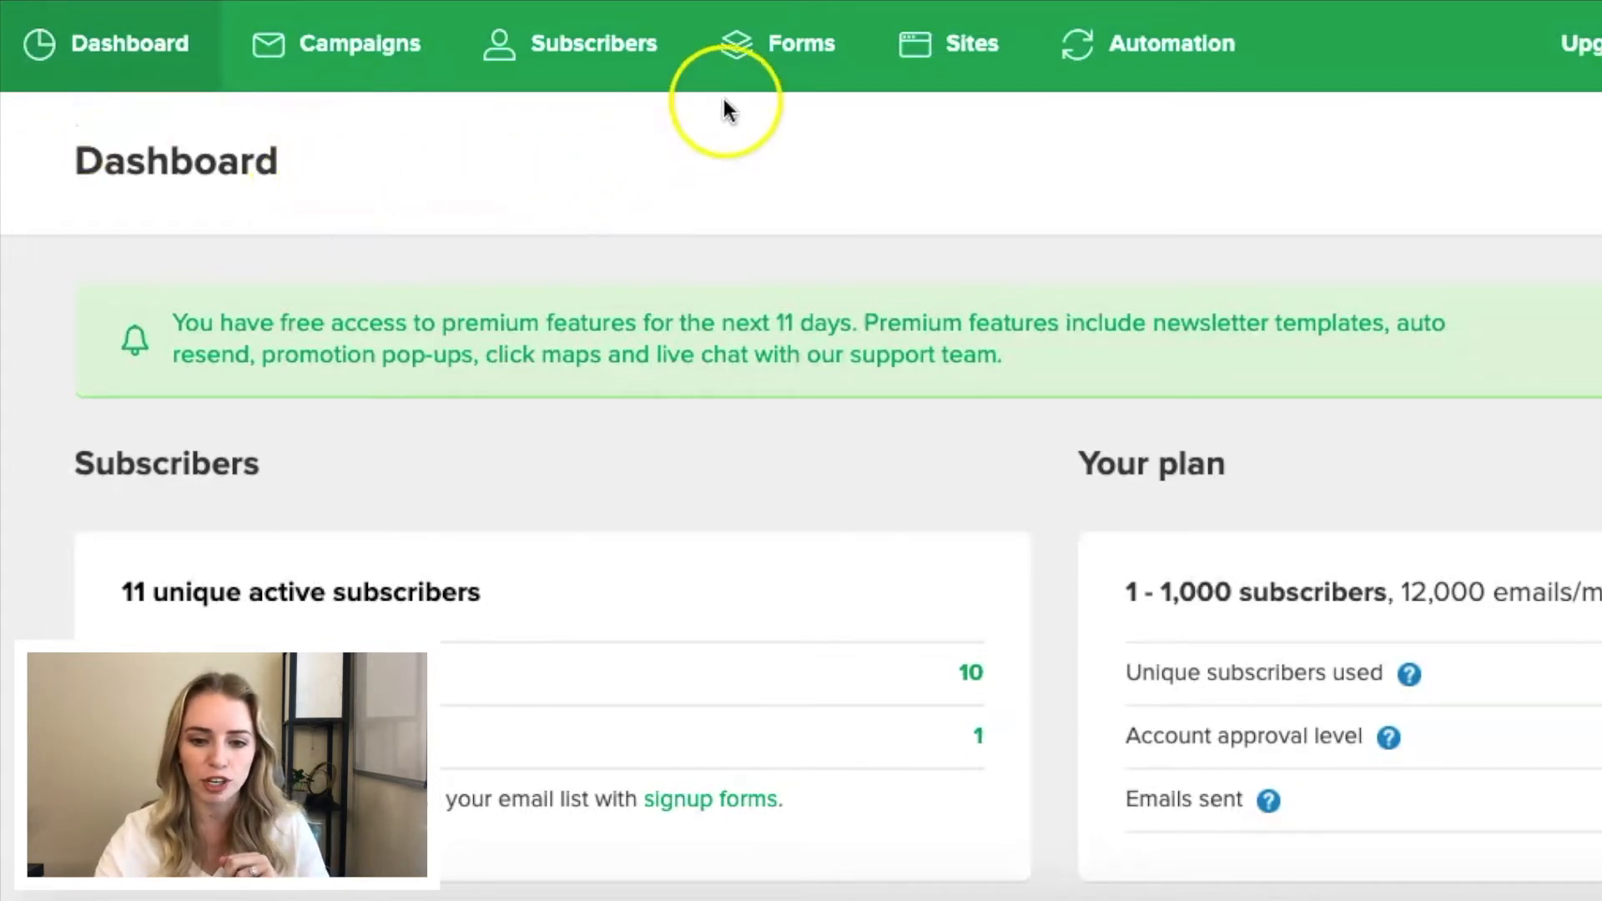
- Create a landing page named "Test" and assign it to the Master List subscriber group
{"action": "left_click", "coordinate": [958, 54]}
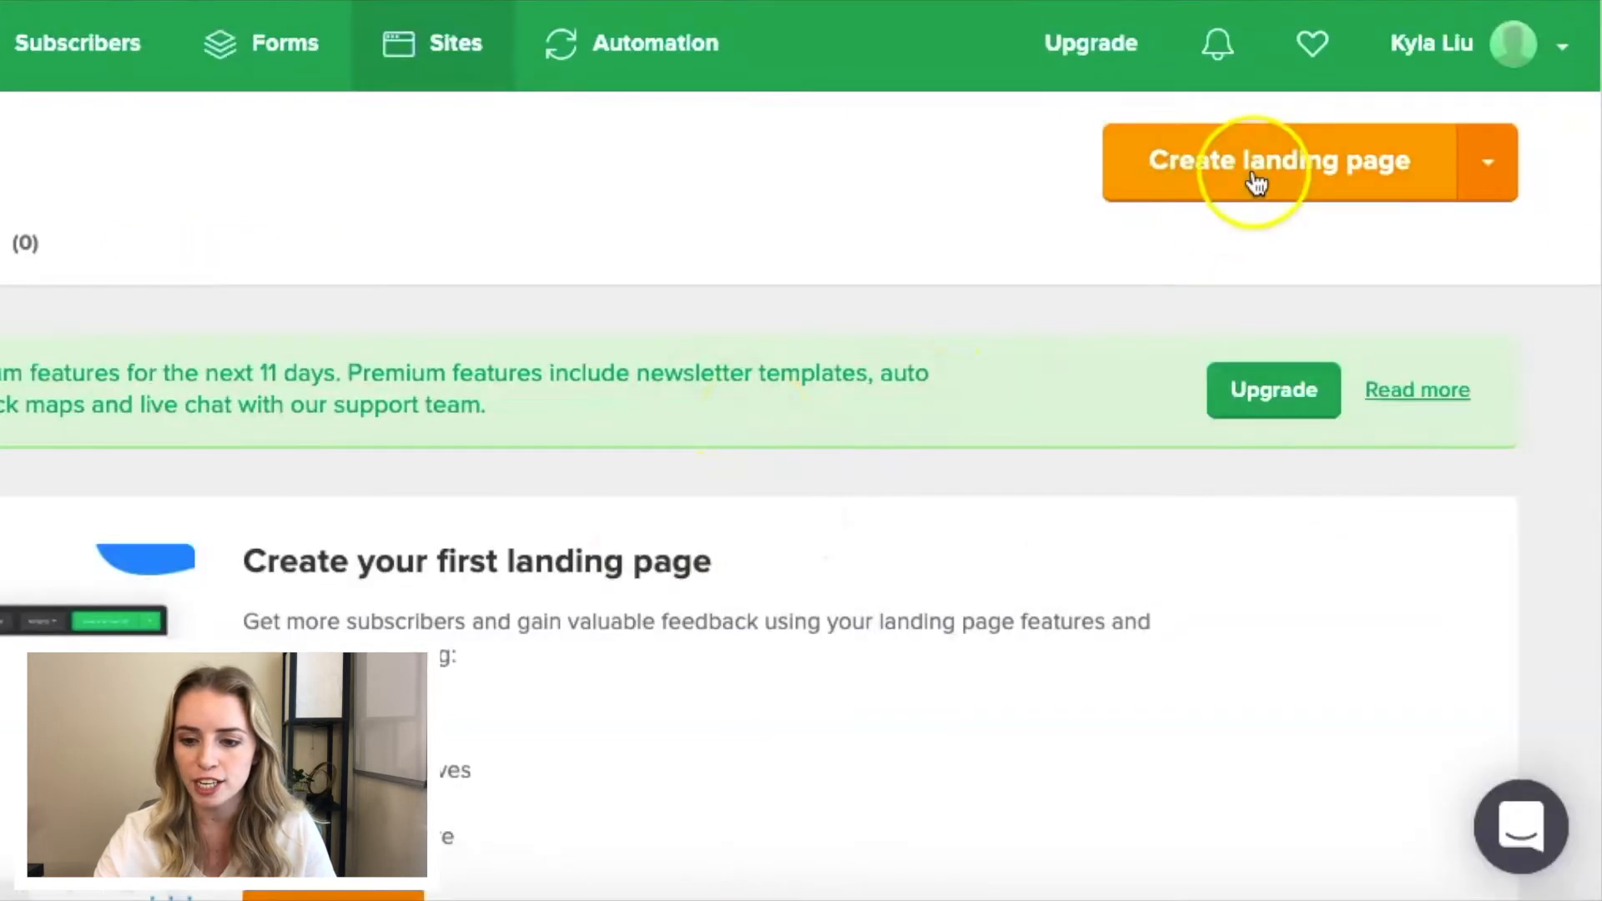
{"action": "left_click", "coordinate": [1255, 179]}
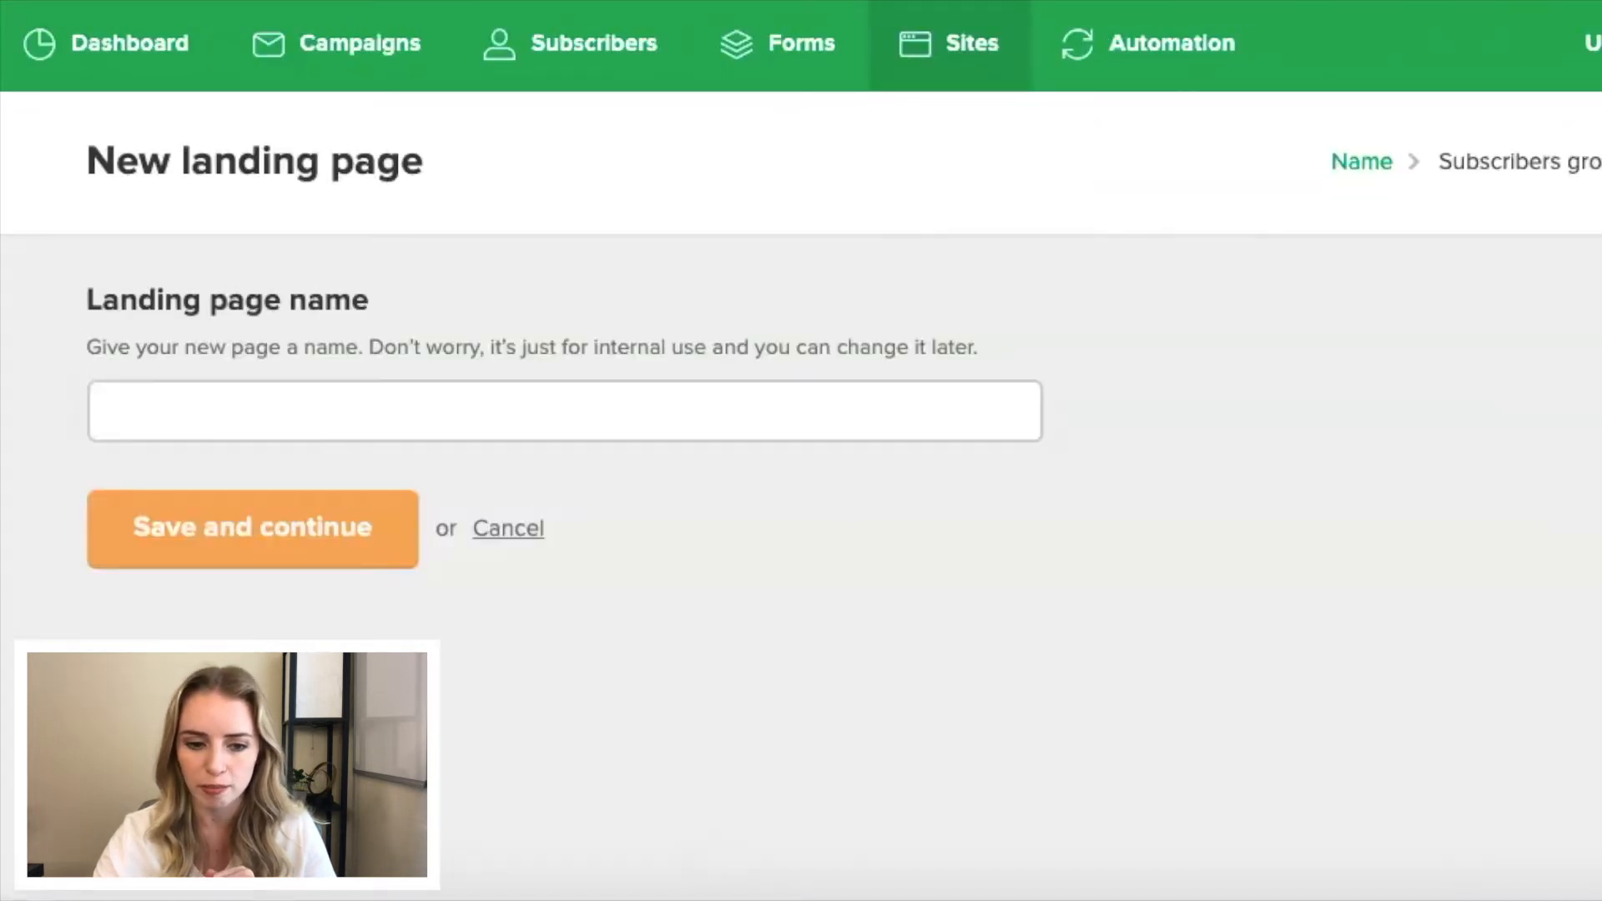
{"action": "left_click", "coordinate": [529, 388]}
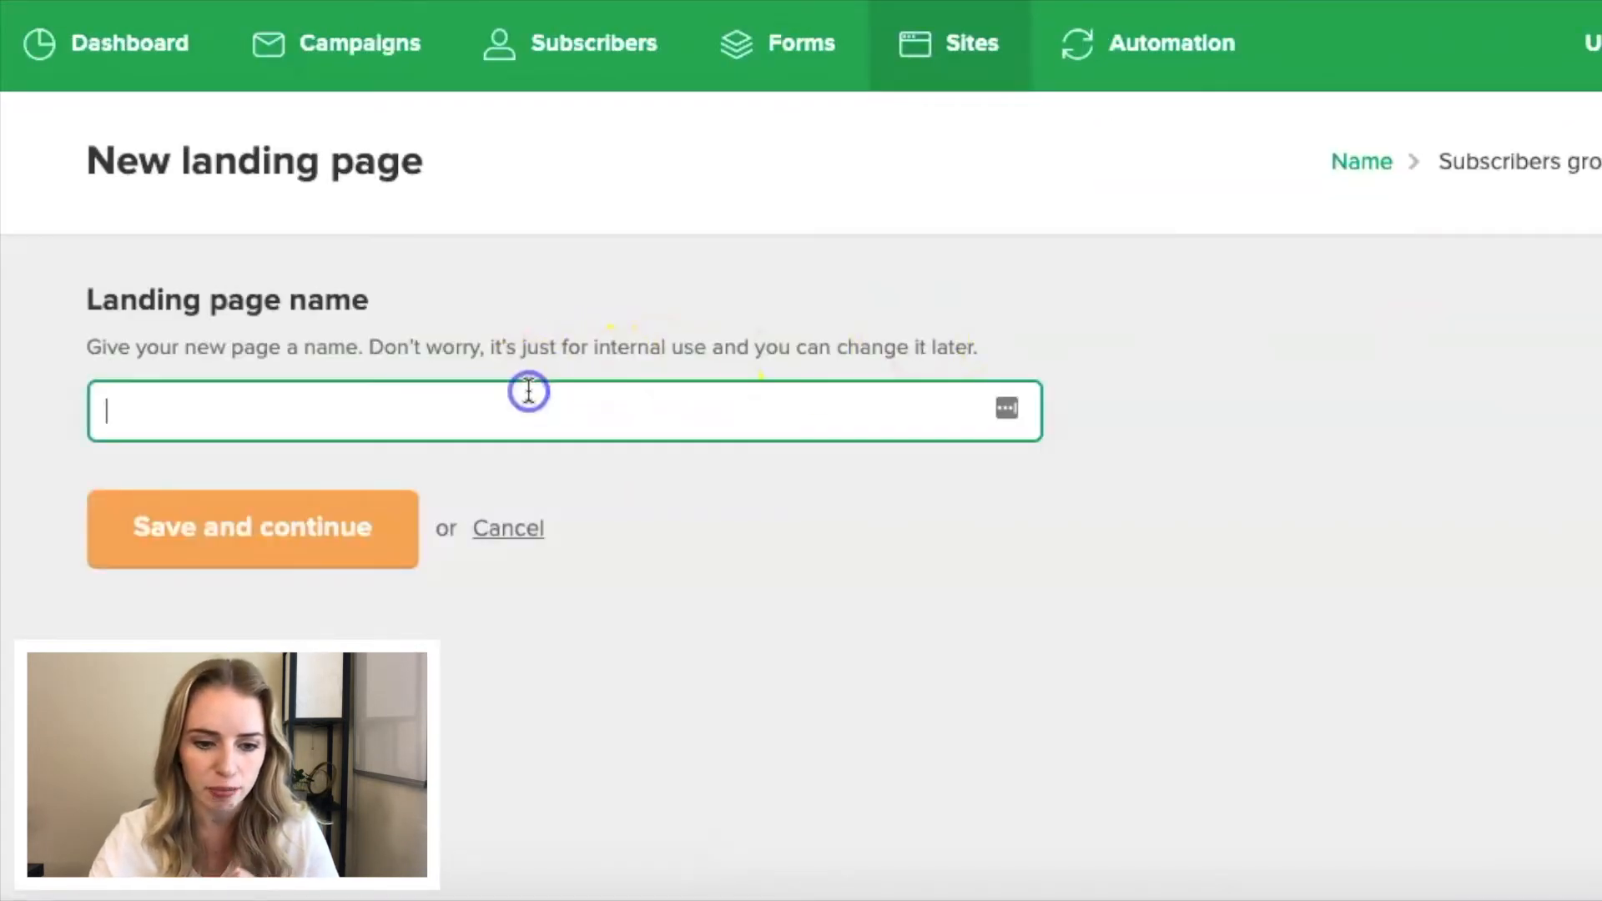
{"action": "type", "text": "Test"}
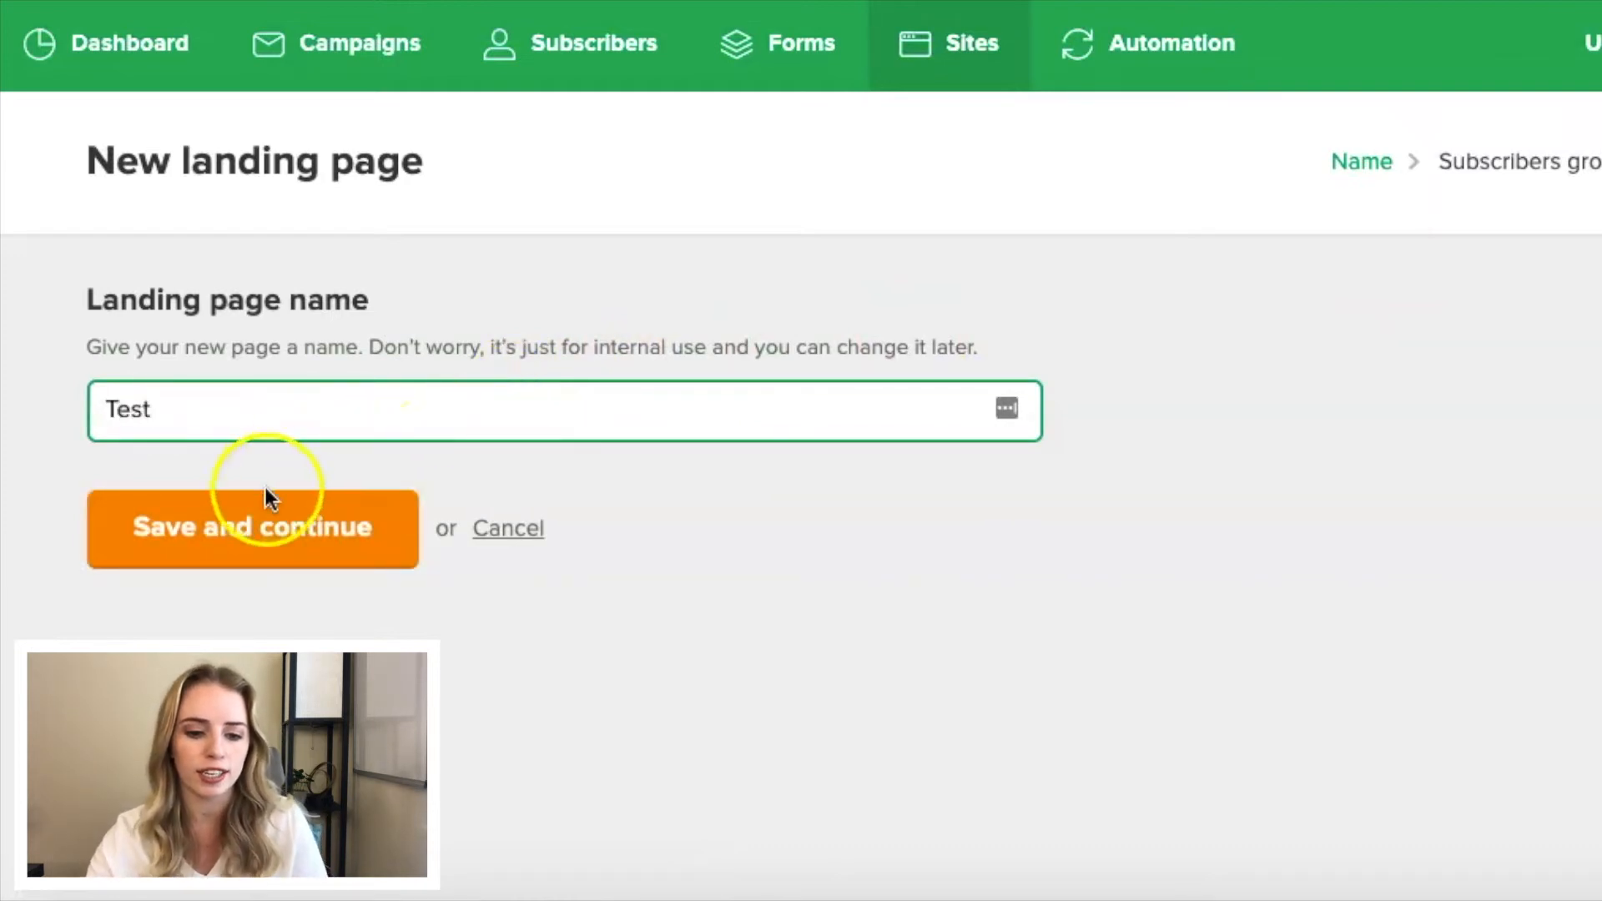
{"action": "left_click", "coordinate": [242, 541]}
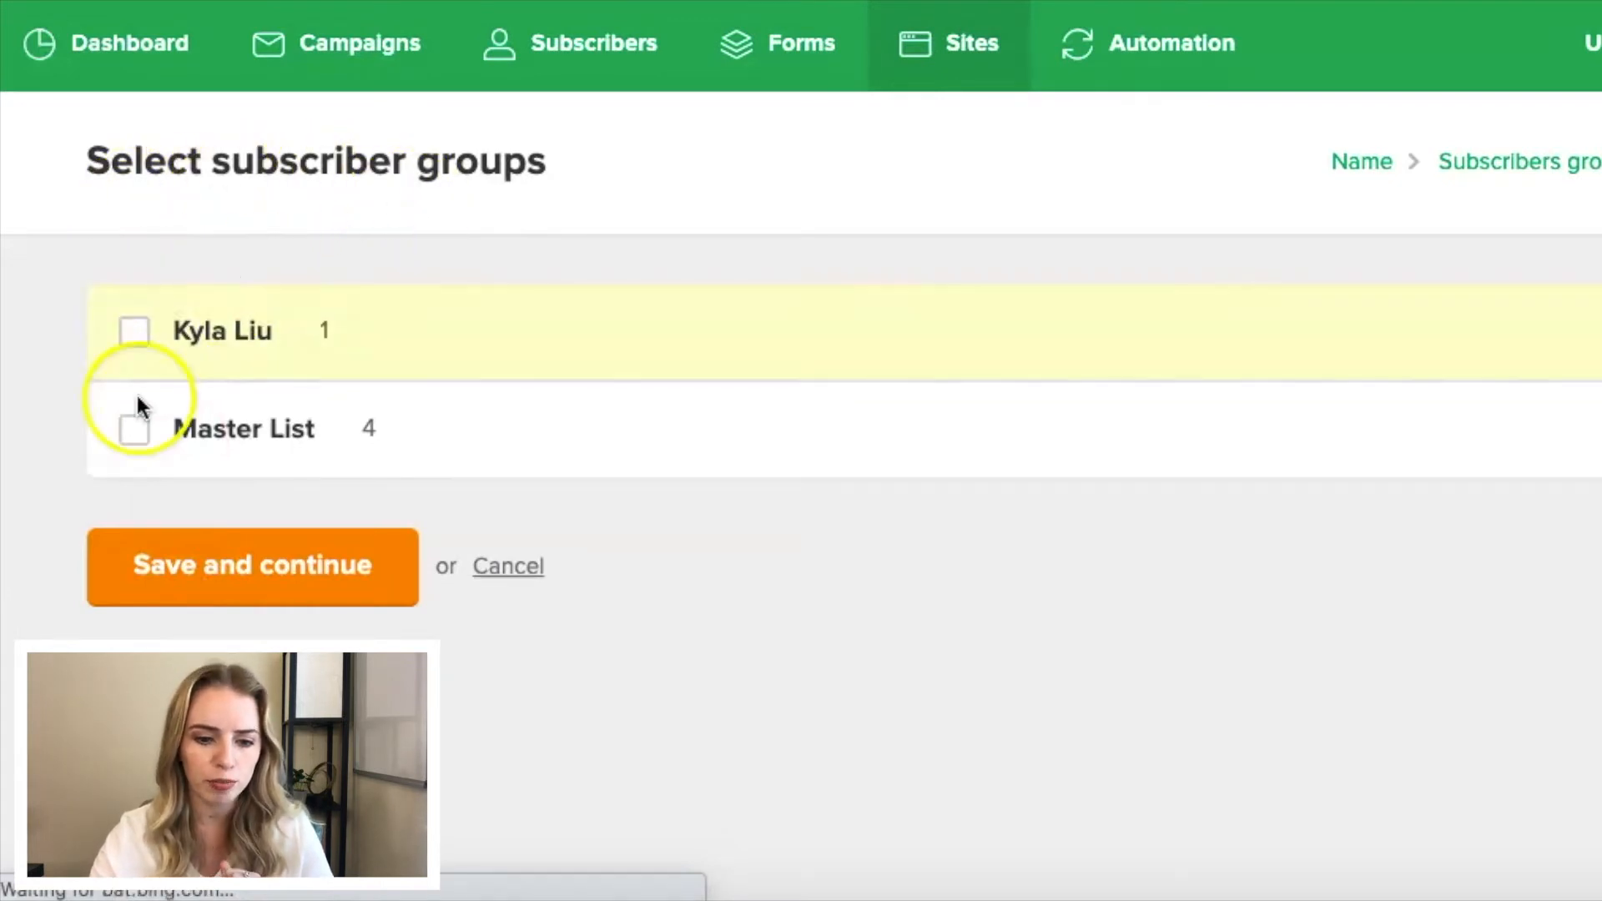
{"action": "left_click", "coordinate": [138, 442]}
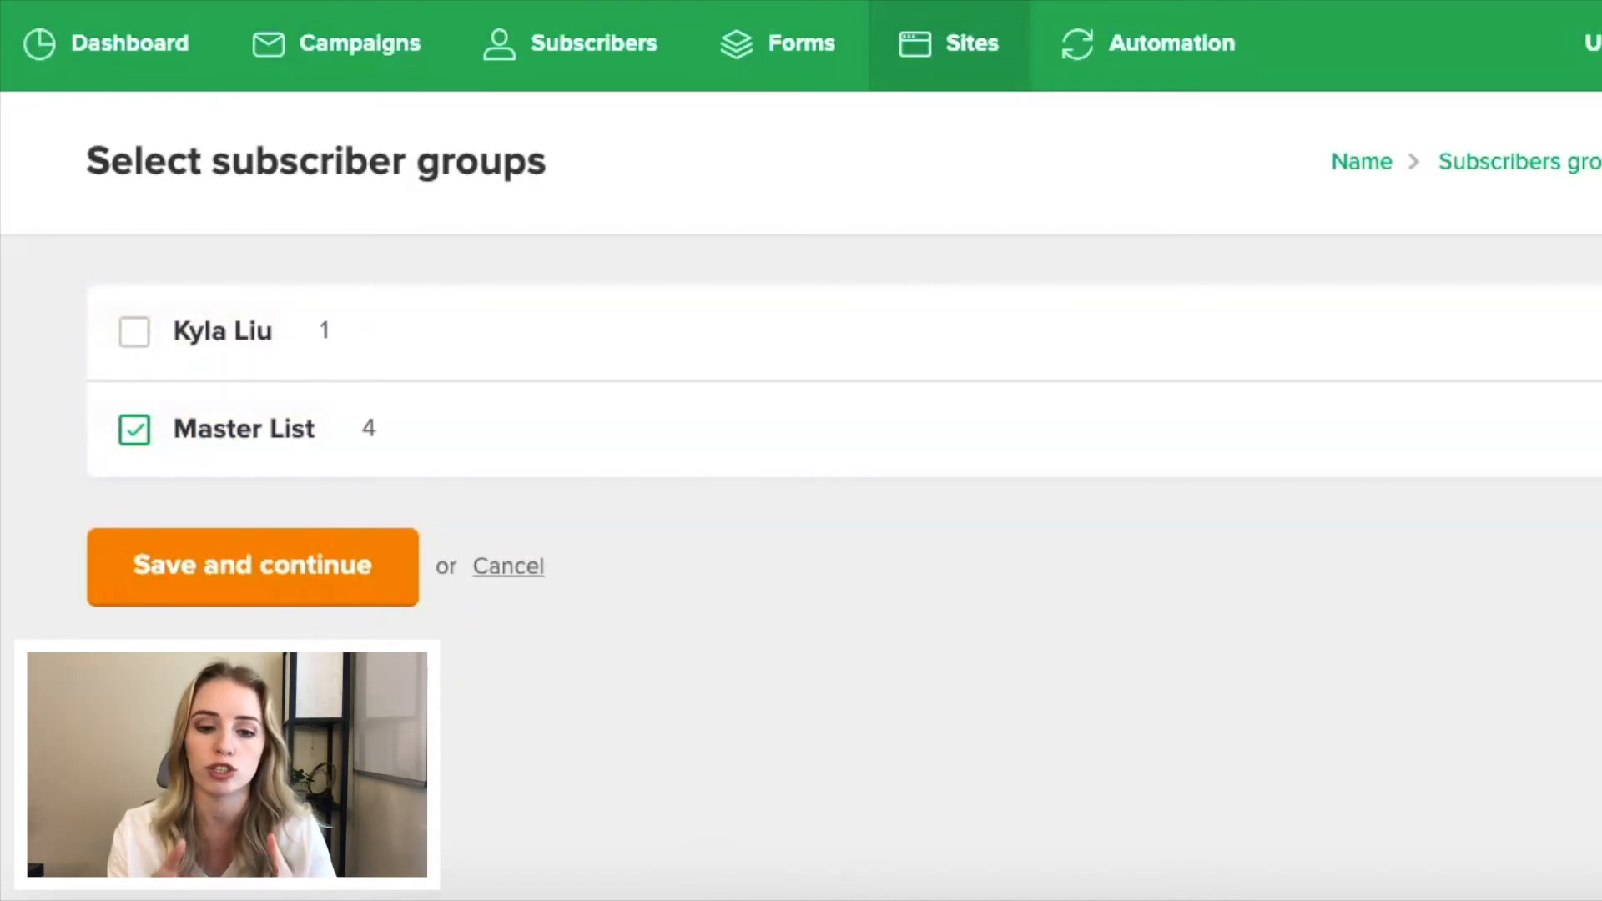
{"action": "left_click", "coordinate": [259, 582]}
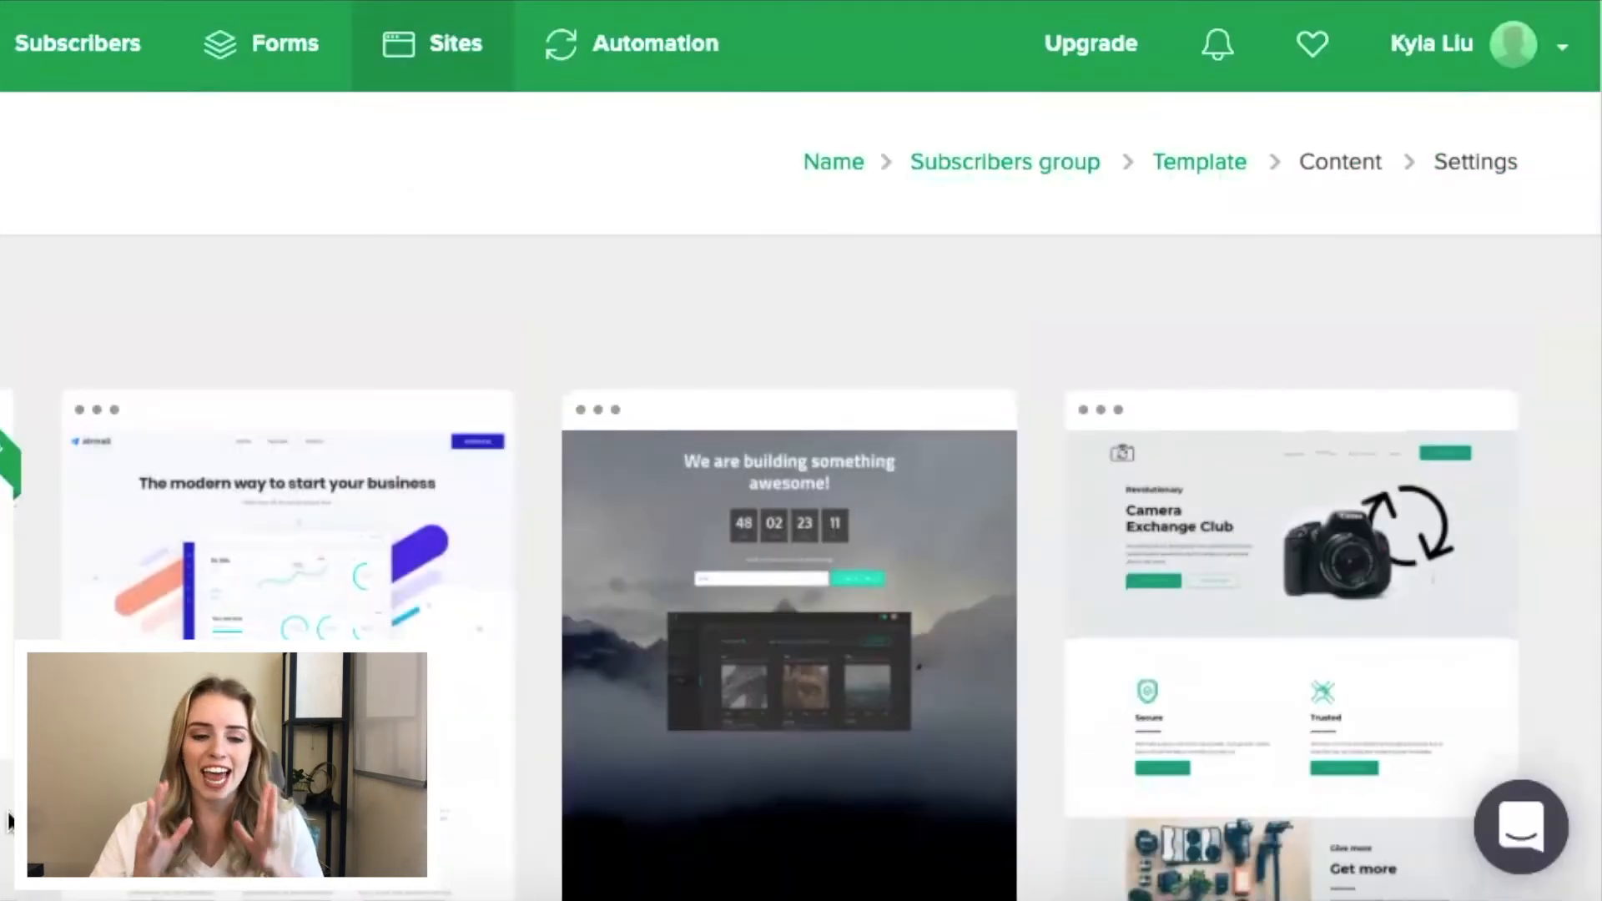
- Browse the landing page templates and select the Restaurant template
{"action": "scroll", "coordinate": [963, 594], "scroll_direction": "down", "scroll_amount": 10}
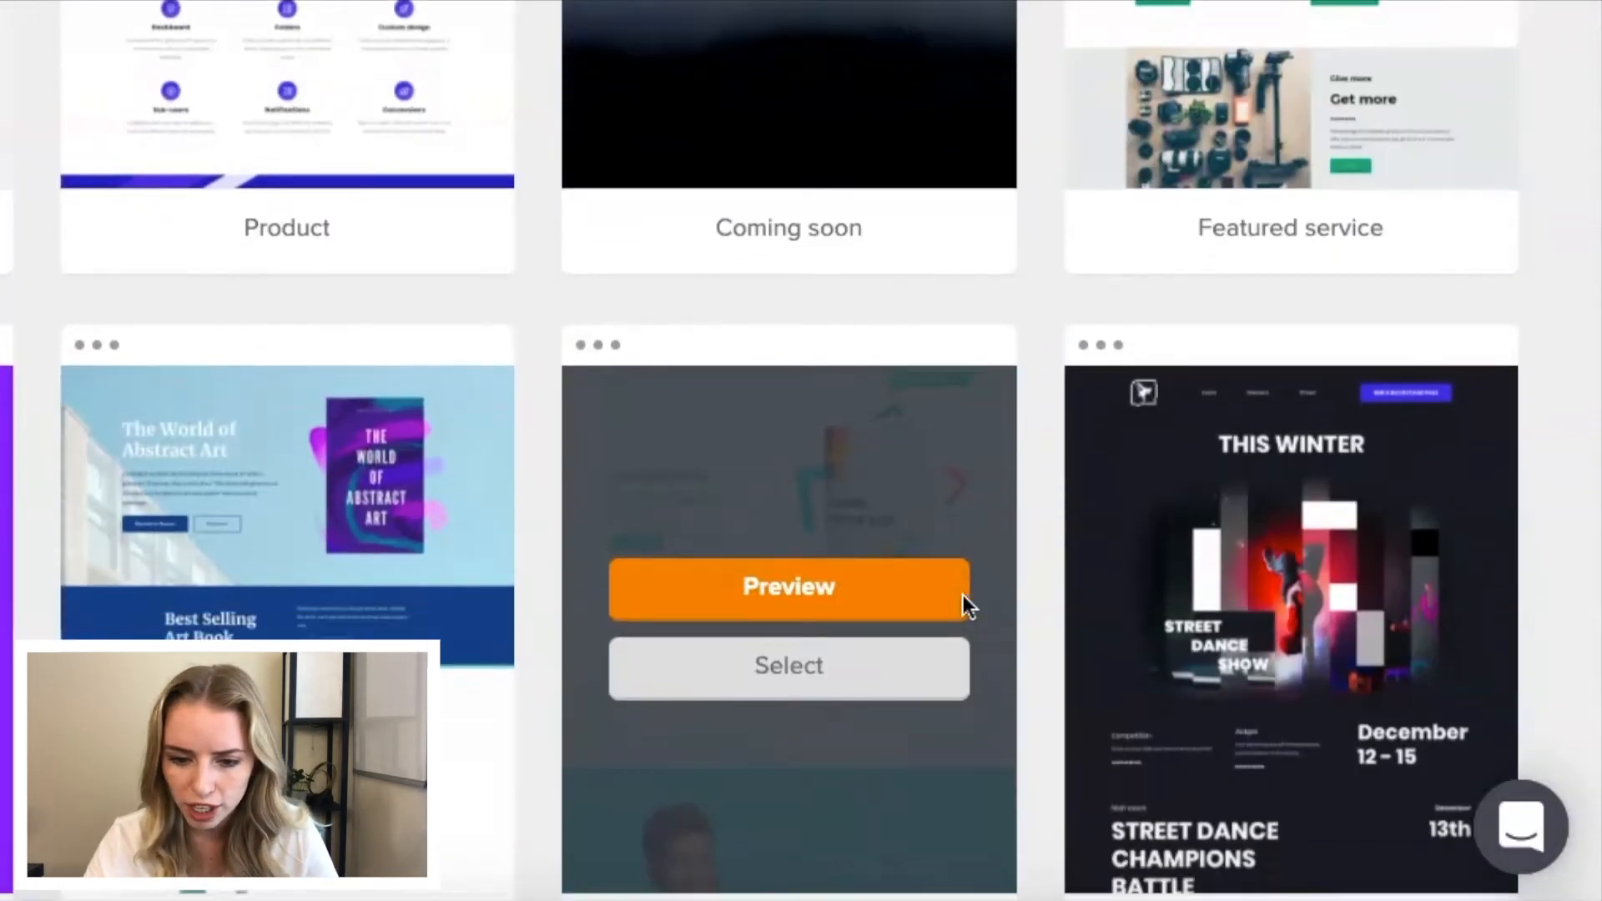
{"action": "scroll", "coordinate": [963, 595], "scroll_direction": "down", "scroll_amount": 5}
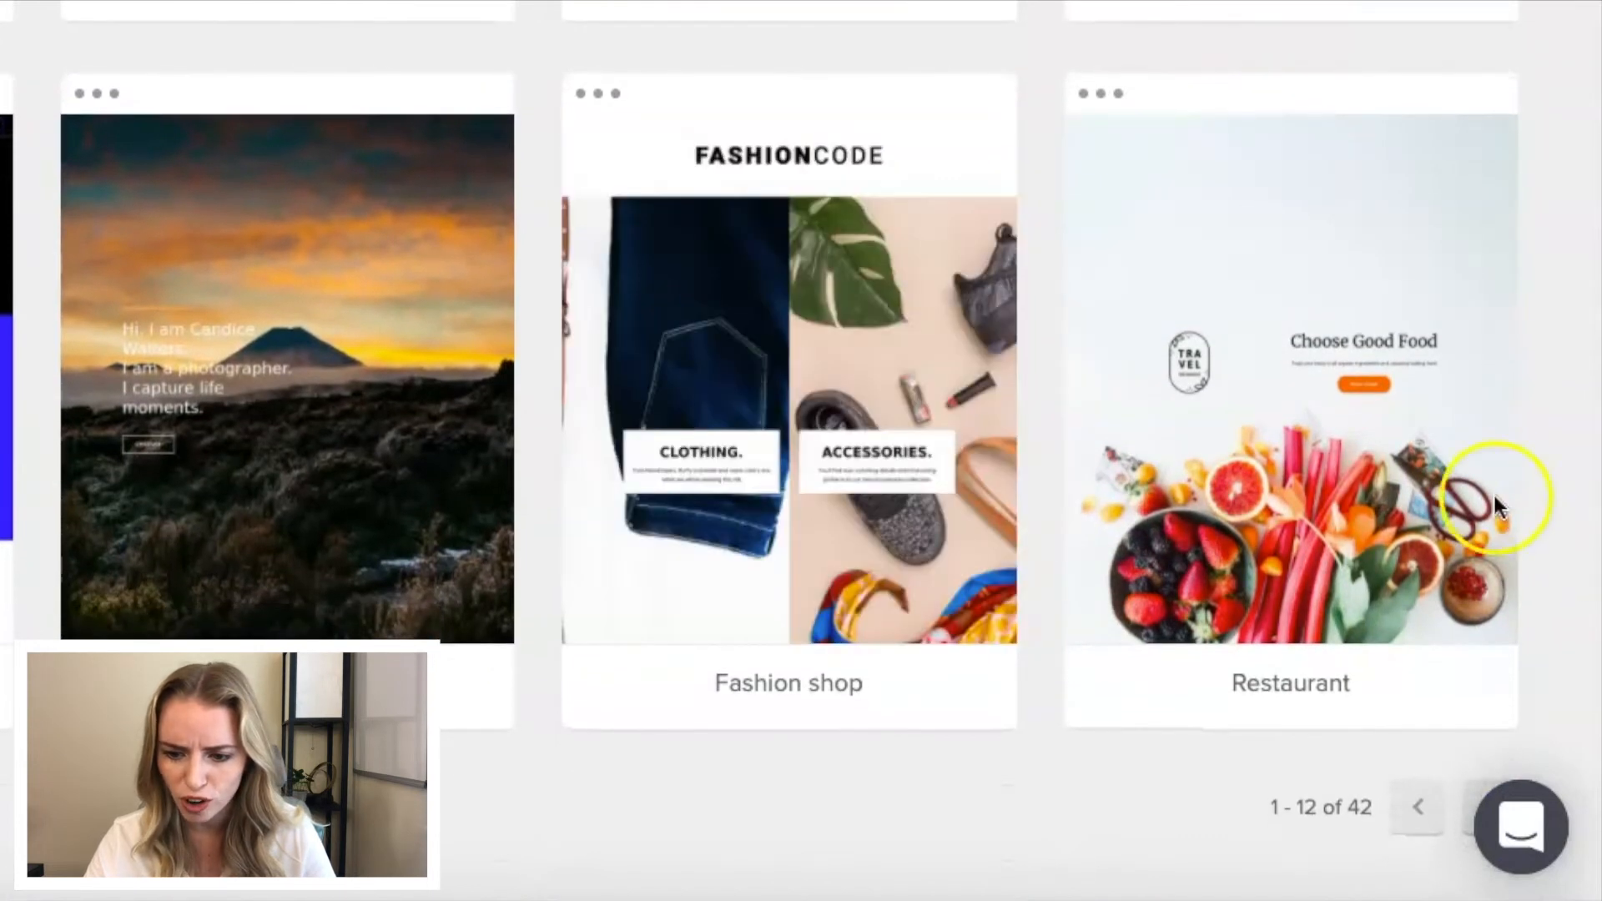
{"action": "mouse_move", "coordinate": [1425, 552]}
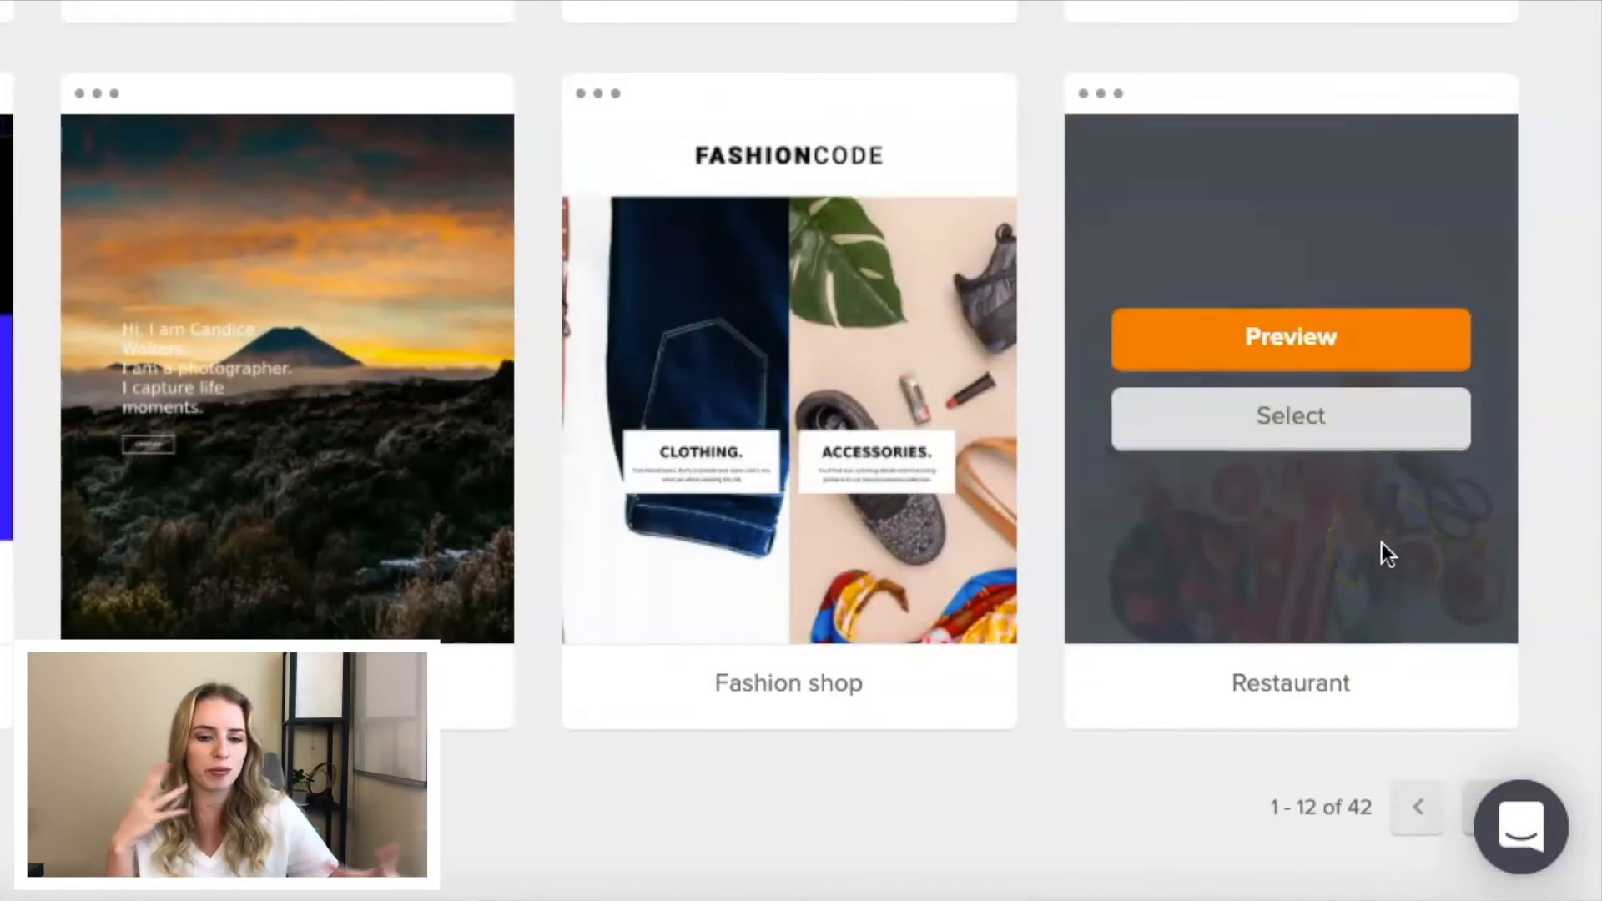
{"action": "left_click", "coordinate": [1328, 423]}
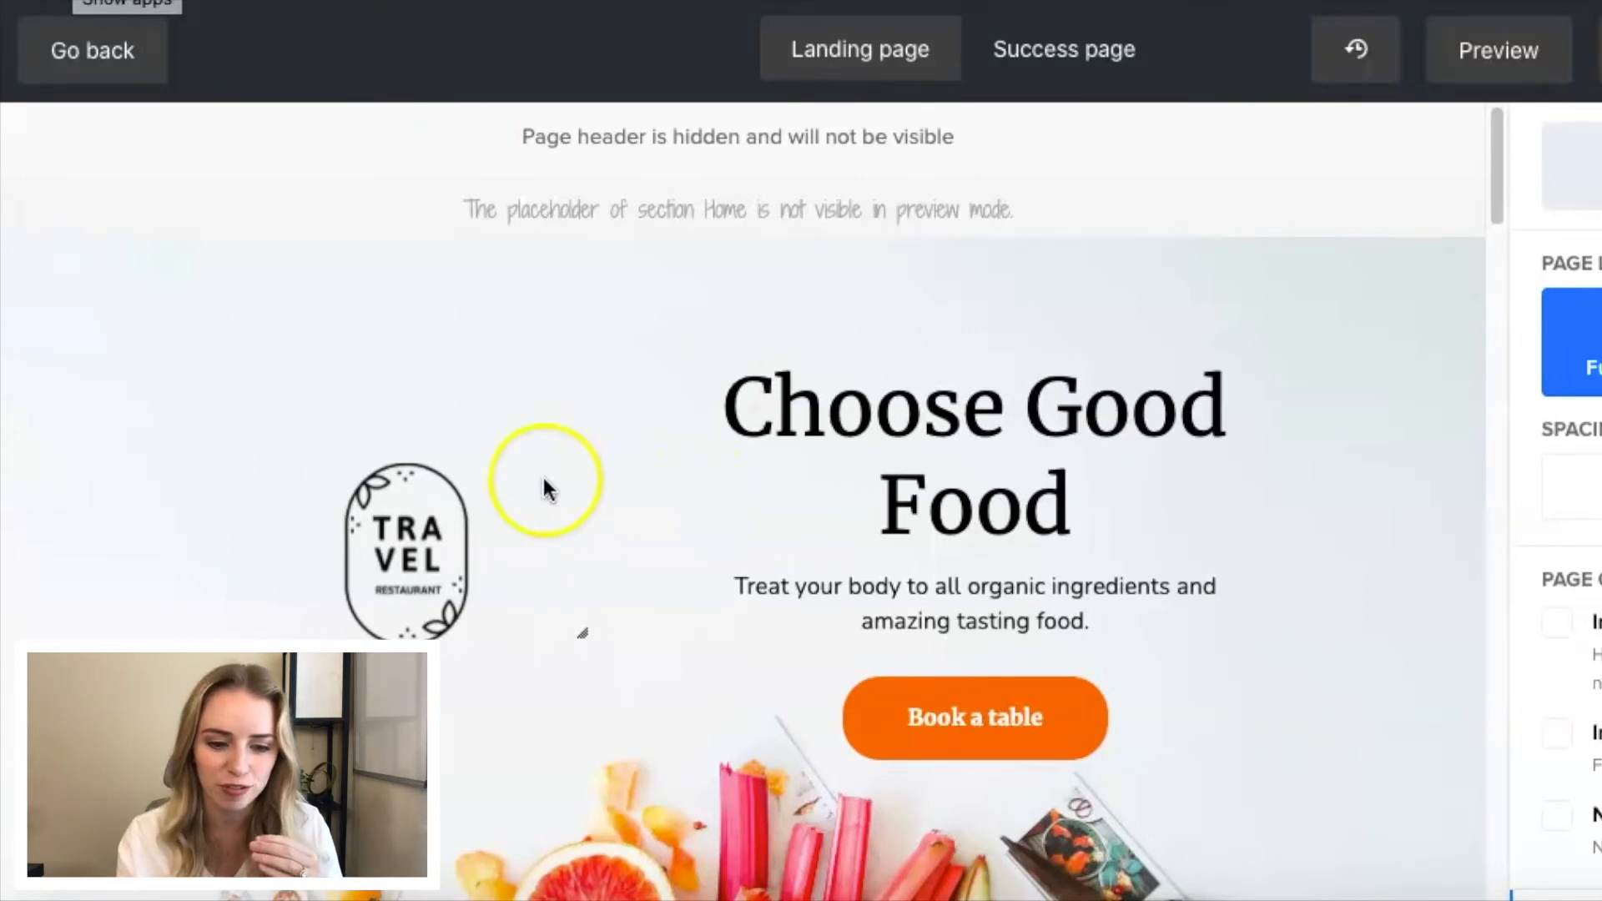
- Replace the restaurant logo beside the "Choose Good Food" heading with the circular logo stored in the file manager
{"action": "scroll", "coordinate": [500, 497], "scroll_direction": "down", "scroll_amount": 2}
{"action": "left_click", "coordinate": [439, 462]}
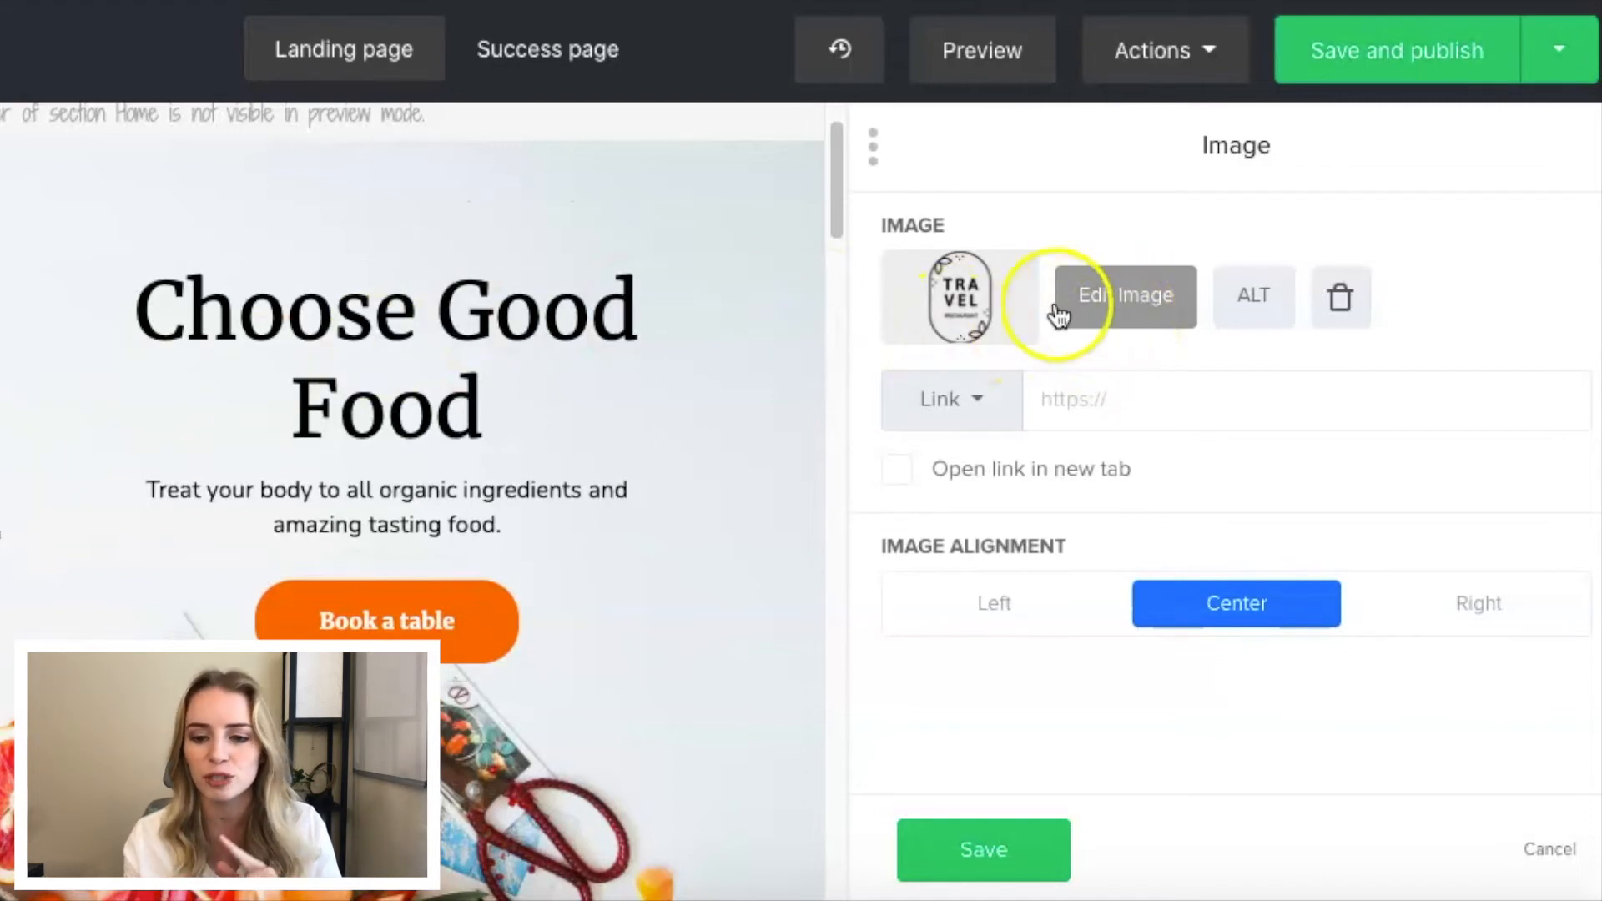
{"action": "left_click", "coordinate": [965, 302]}
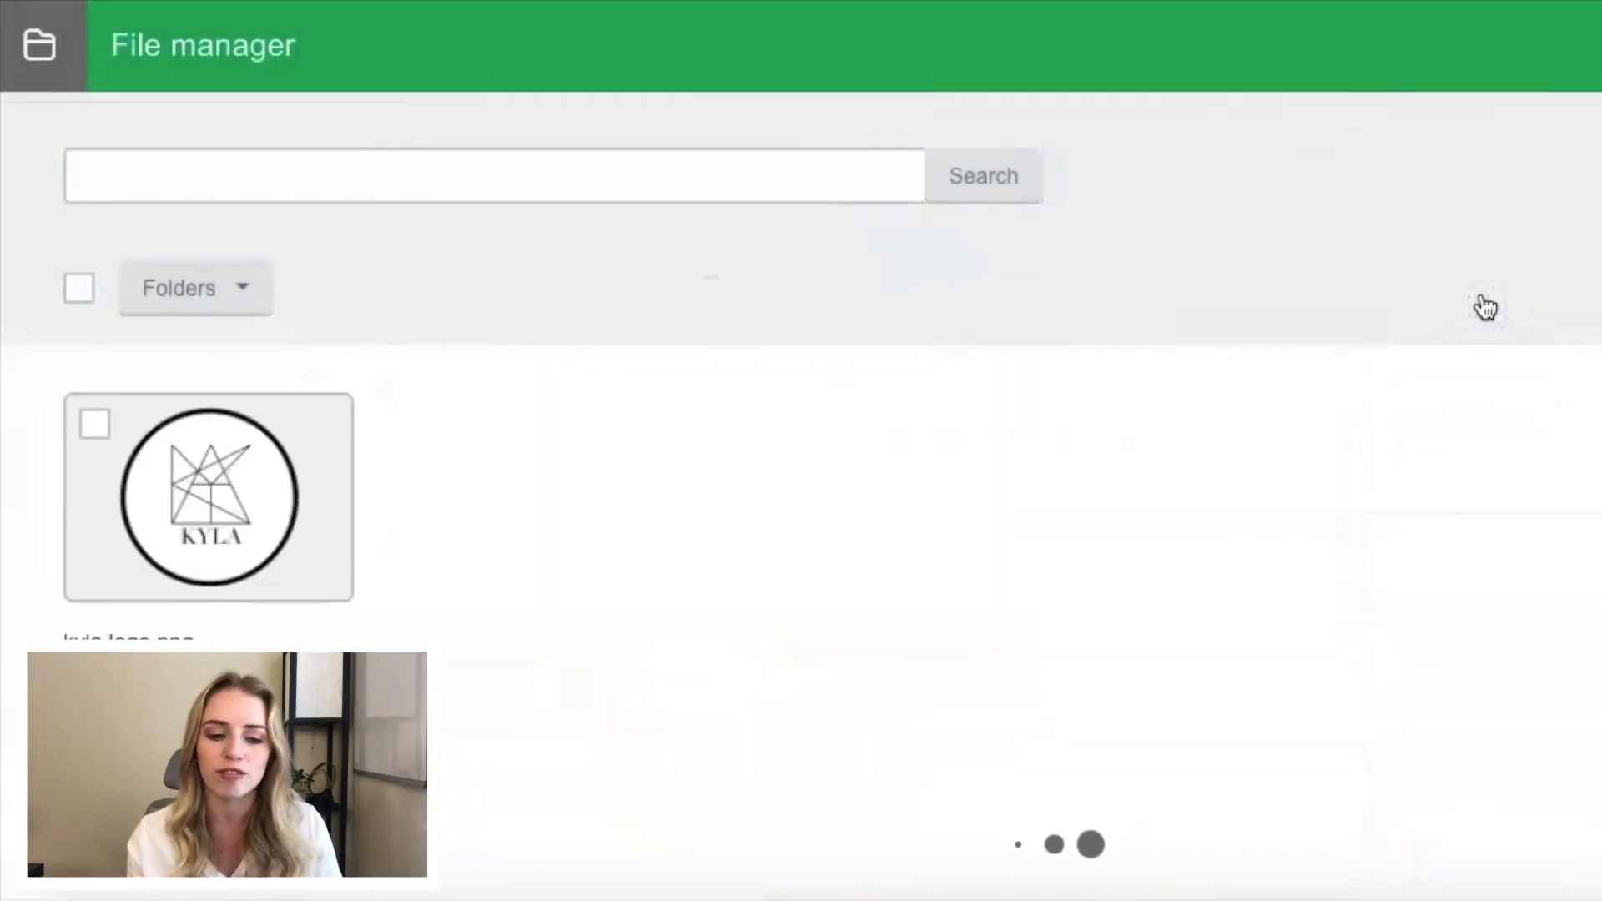
{"action": "left_click", "coordinate": [95, 424]}
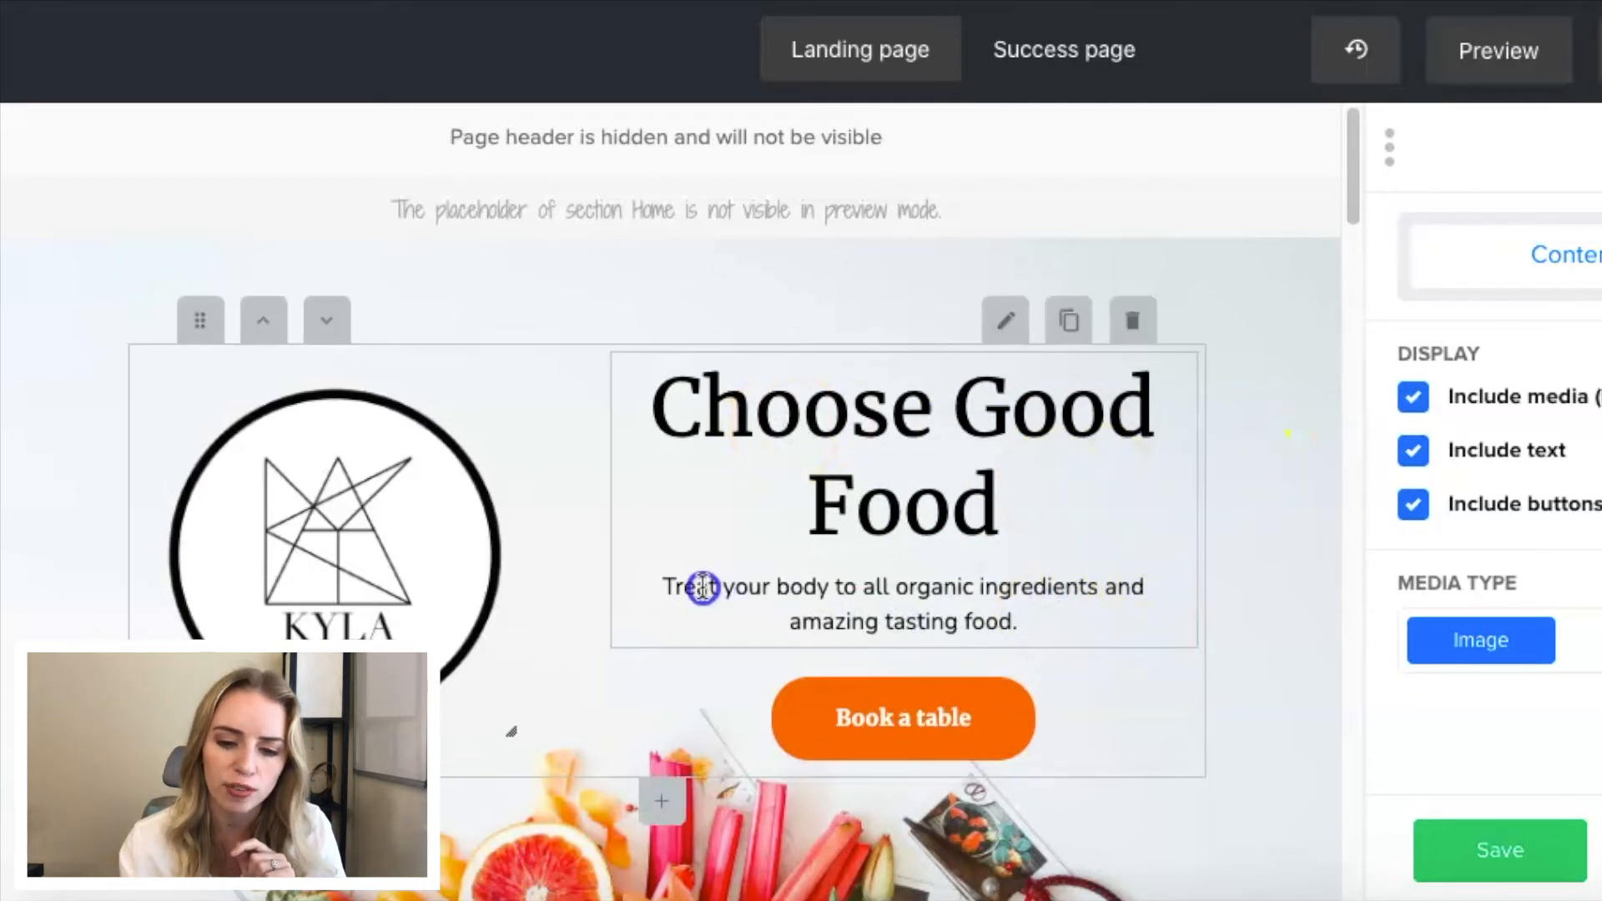
- Replace the text below the main heading with "Get 15 dangerously delicious recipes to try that you can make in 15 minutes or less!"
{"action": "left_click_drag", "start_coordinate": [661, 586], "coordinate": [734, 587]}
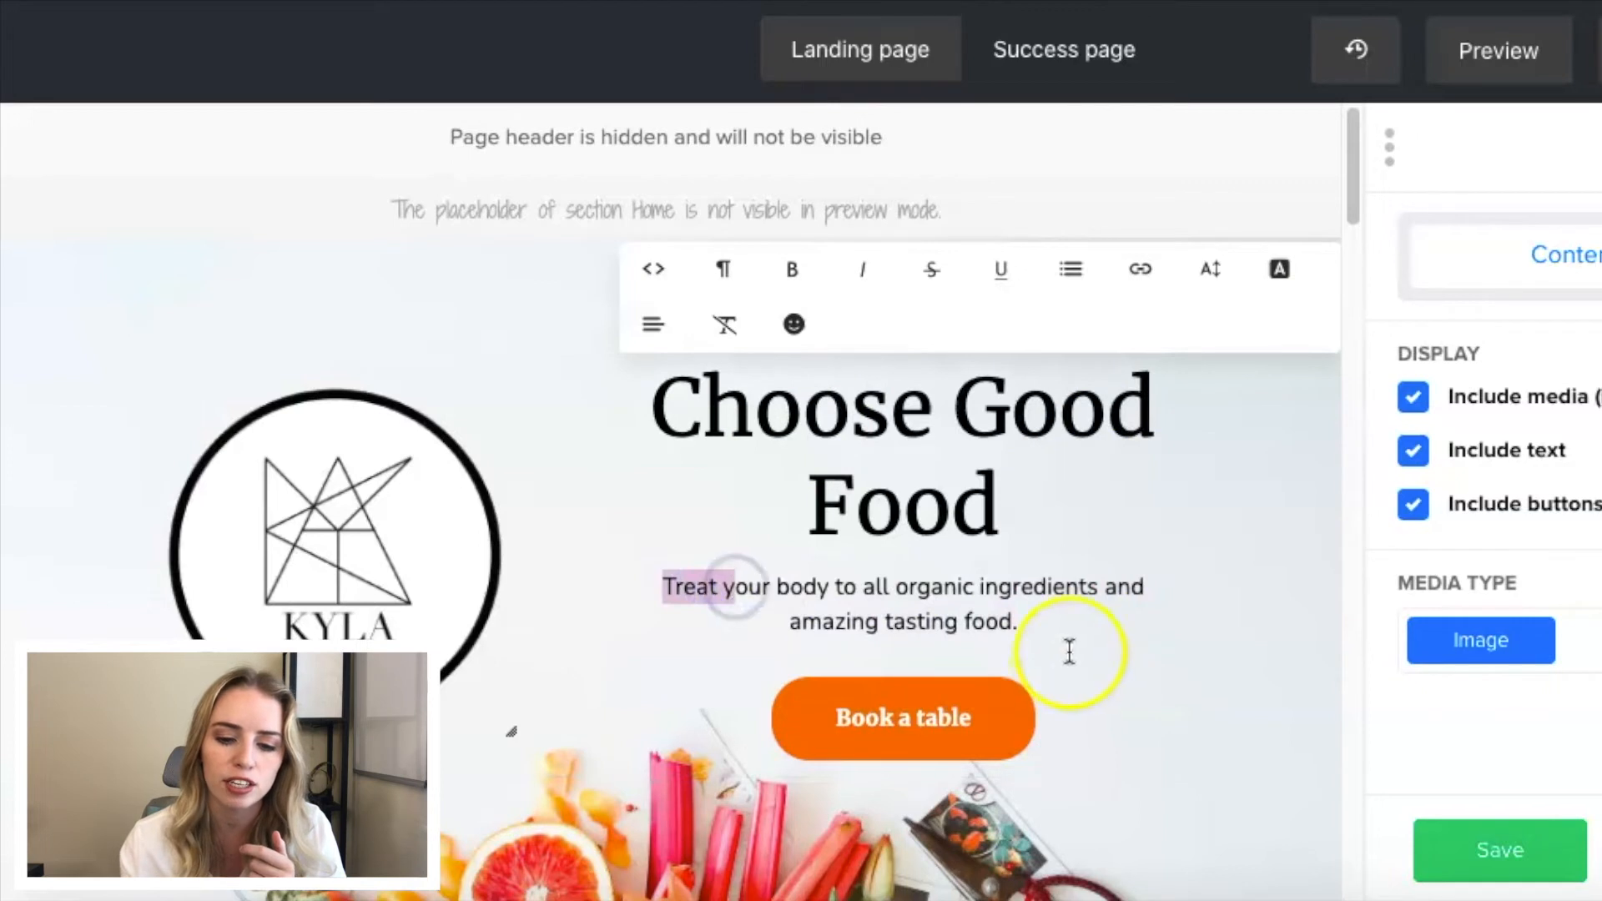
{"action": "left_click", "coordinate": [1032, 622]}
{"action": "left_click_drag", "start_coordinate": [1032, 621], "coordinate": [665, 588]}
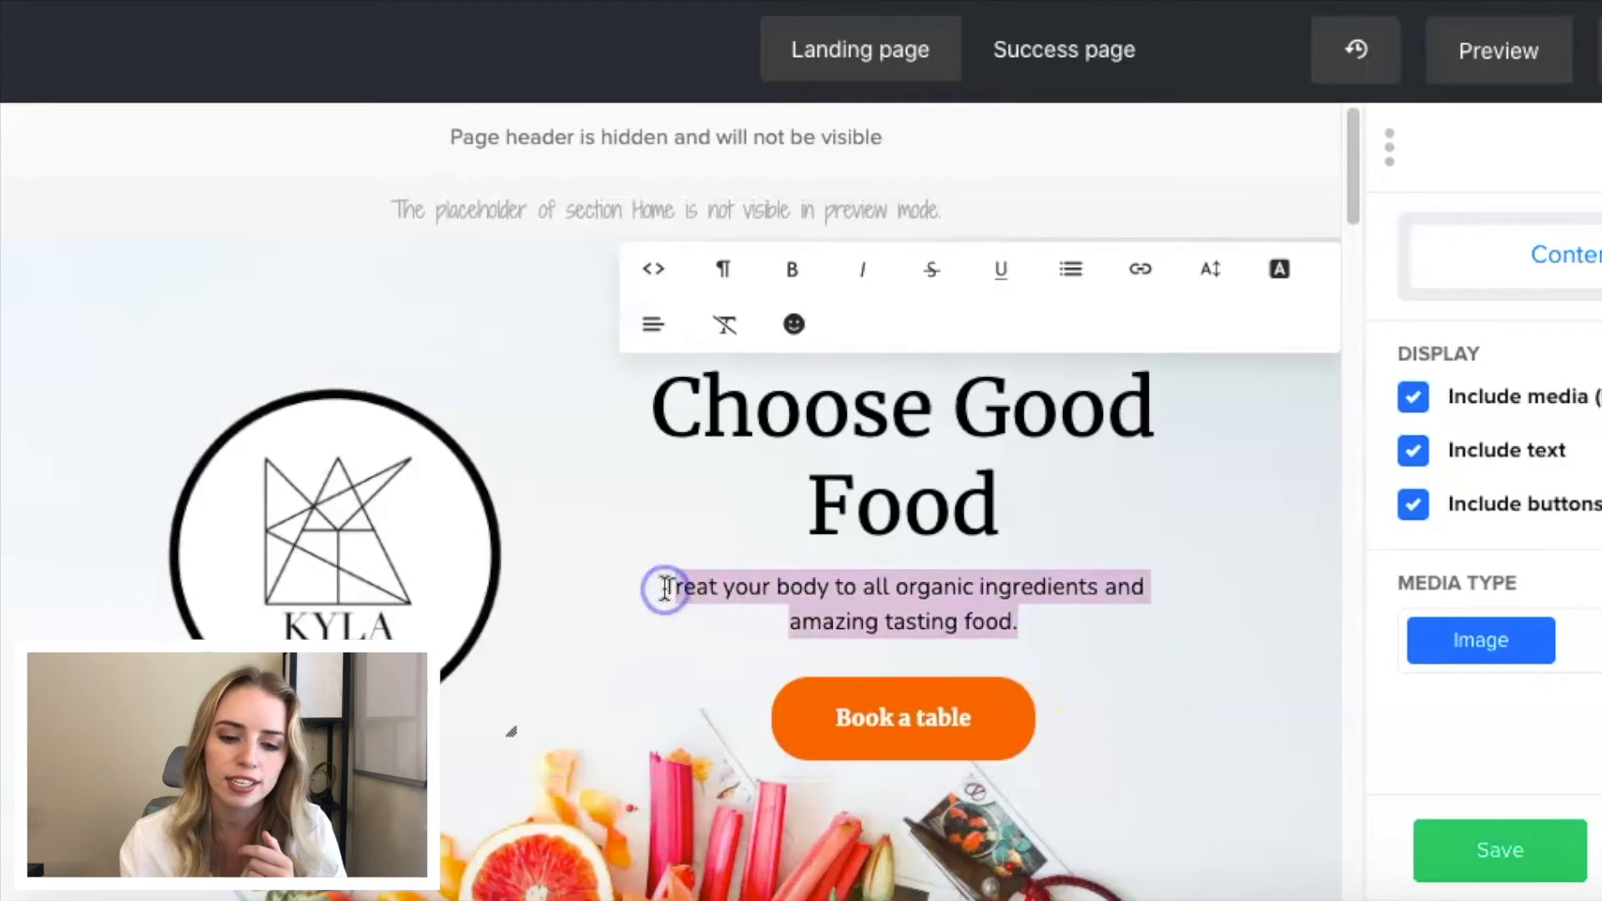
{"action": "type", "text": "Get 15 dangerously delicious recipes to try that you can make in 15 minutes or less!"}
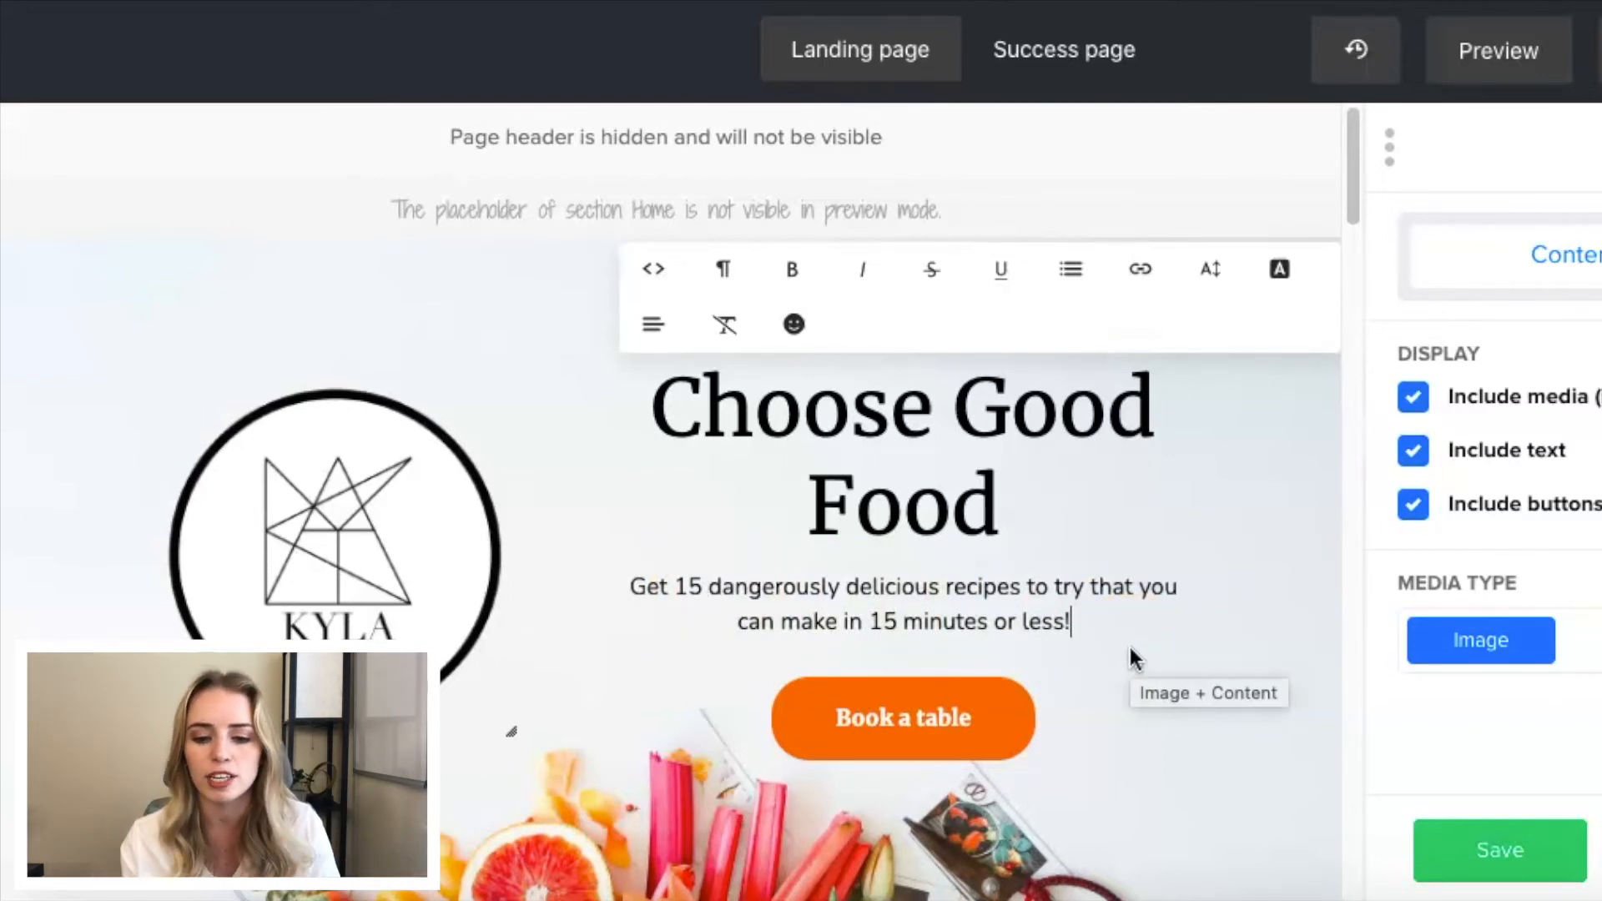
{"action": "left_click", "coordinate": [1186, 653]}
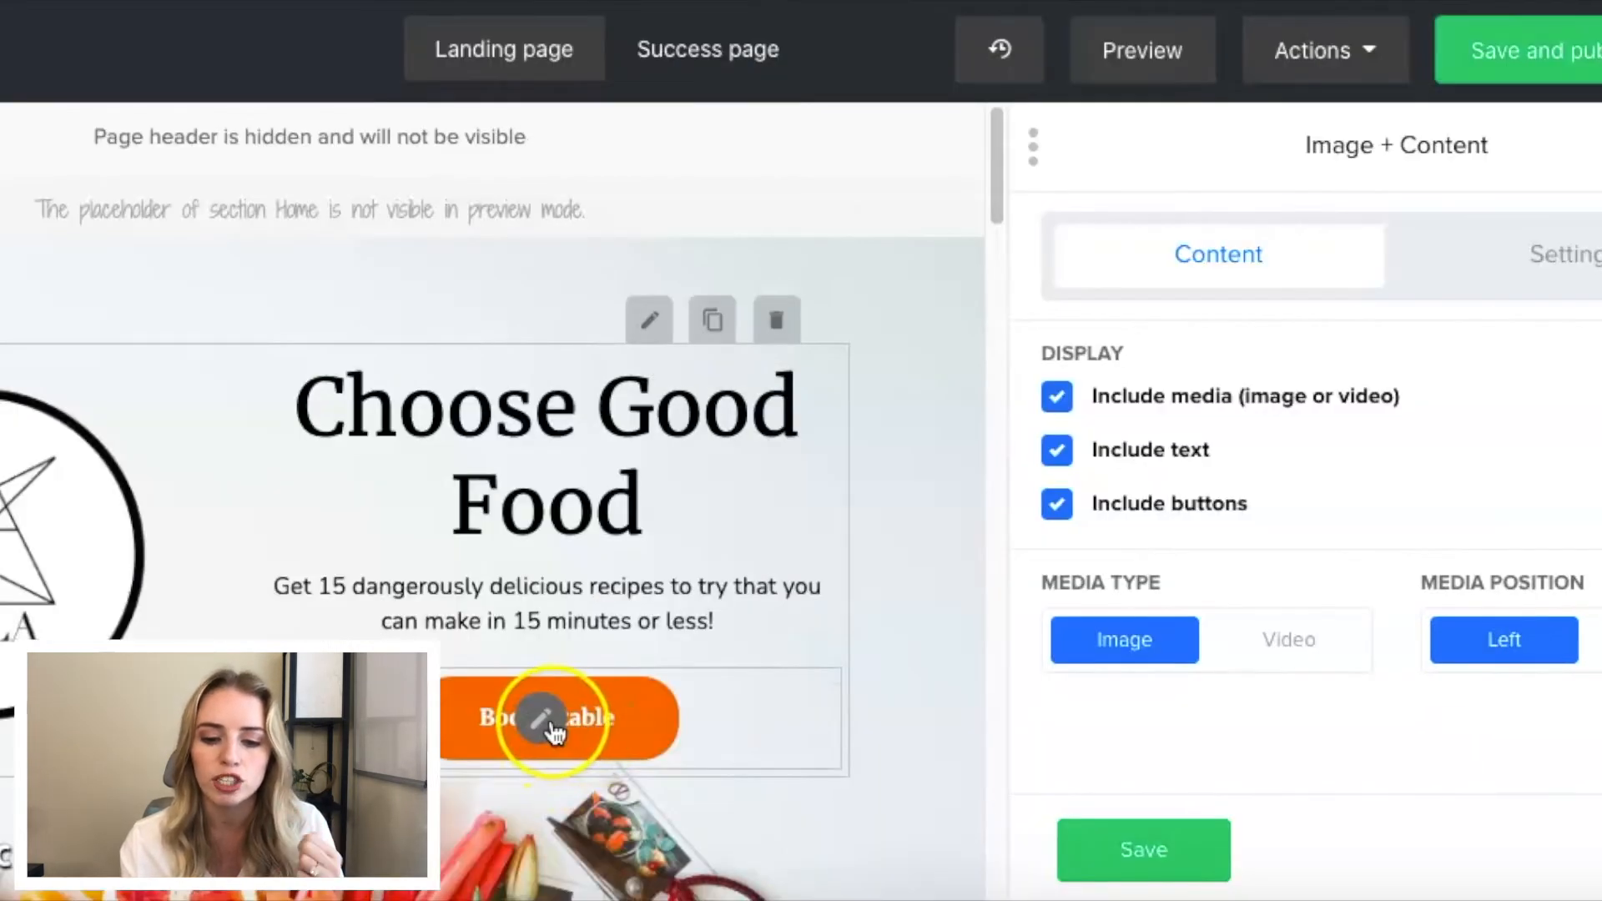
- Change the "Book a table" button's text to "Get Your Free Ebook Now" and save the button
{"action": "left_click", "coordinate": [542, 719]}
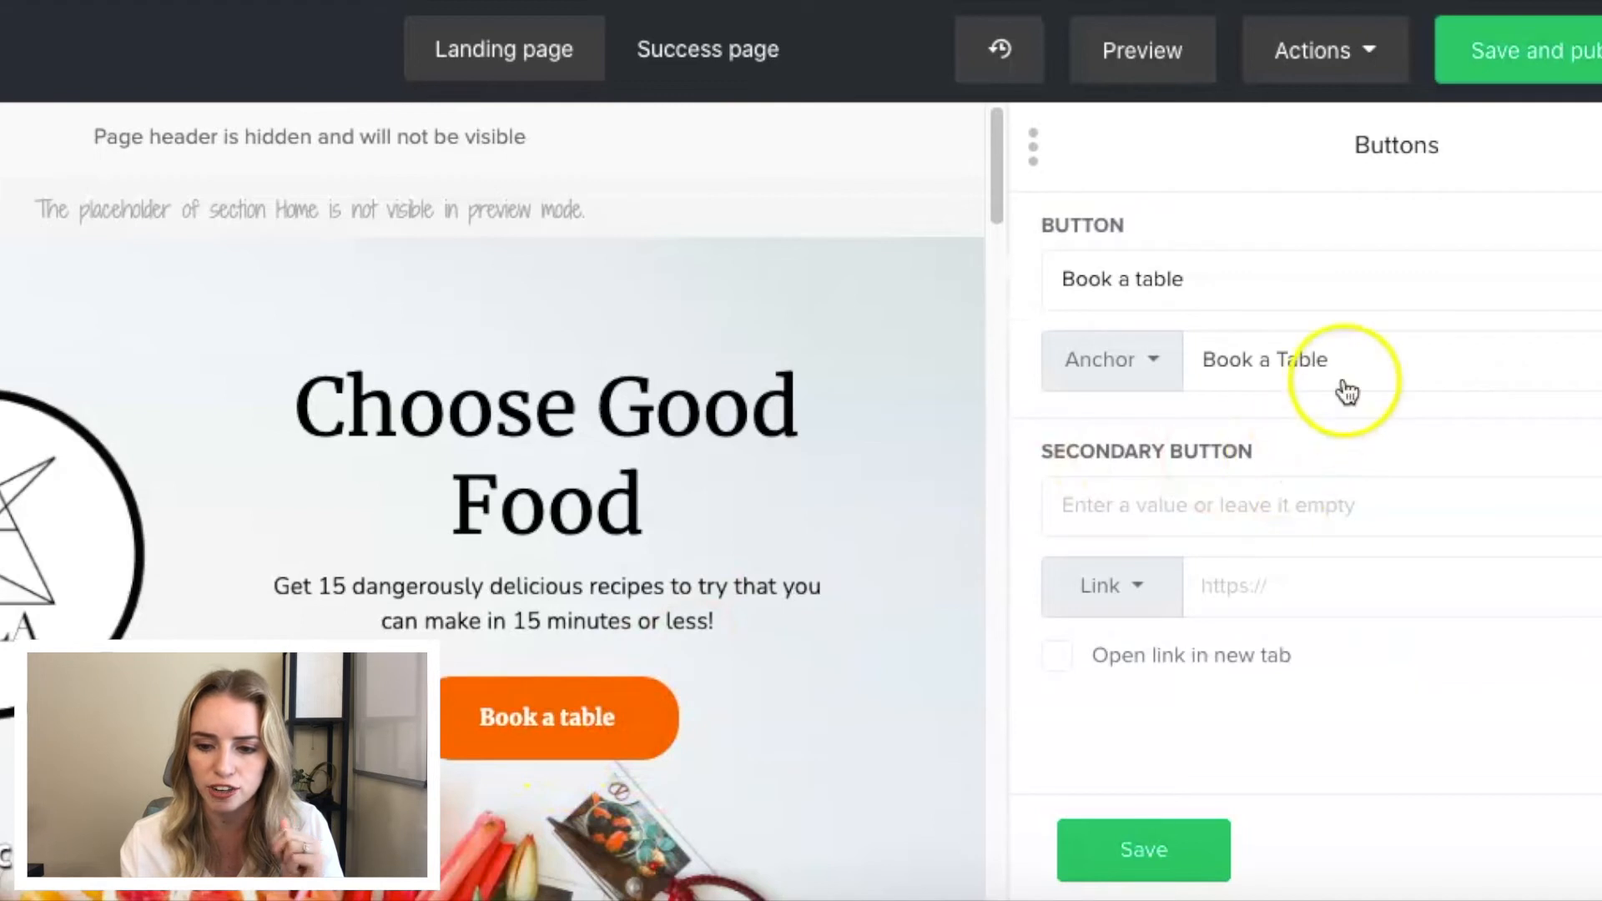
{"action": "left_click", "coordinate": [1359, 354]}
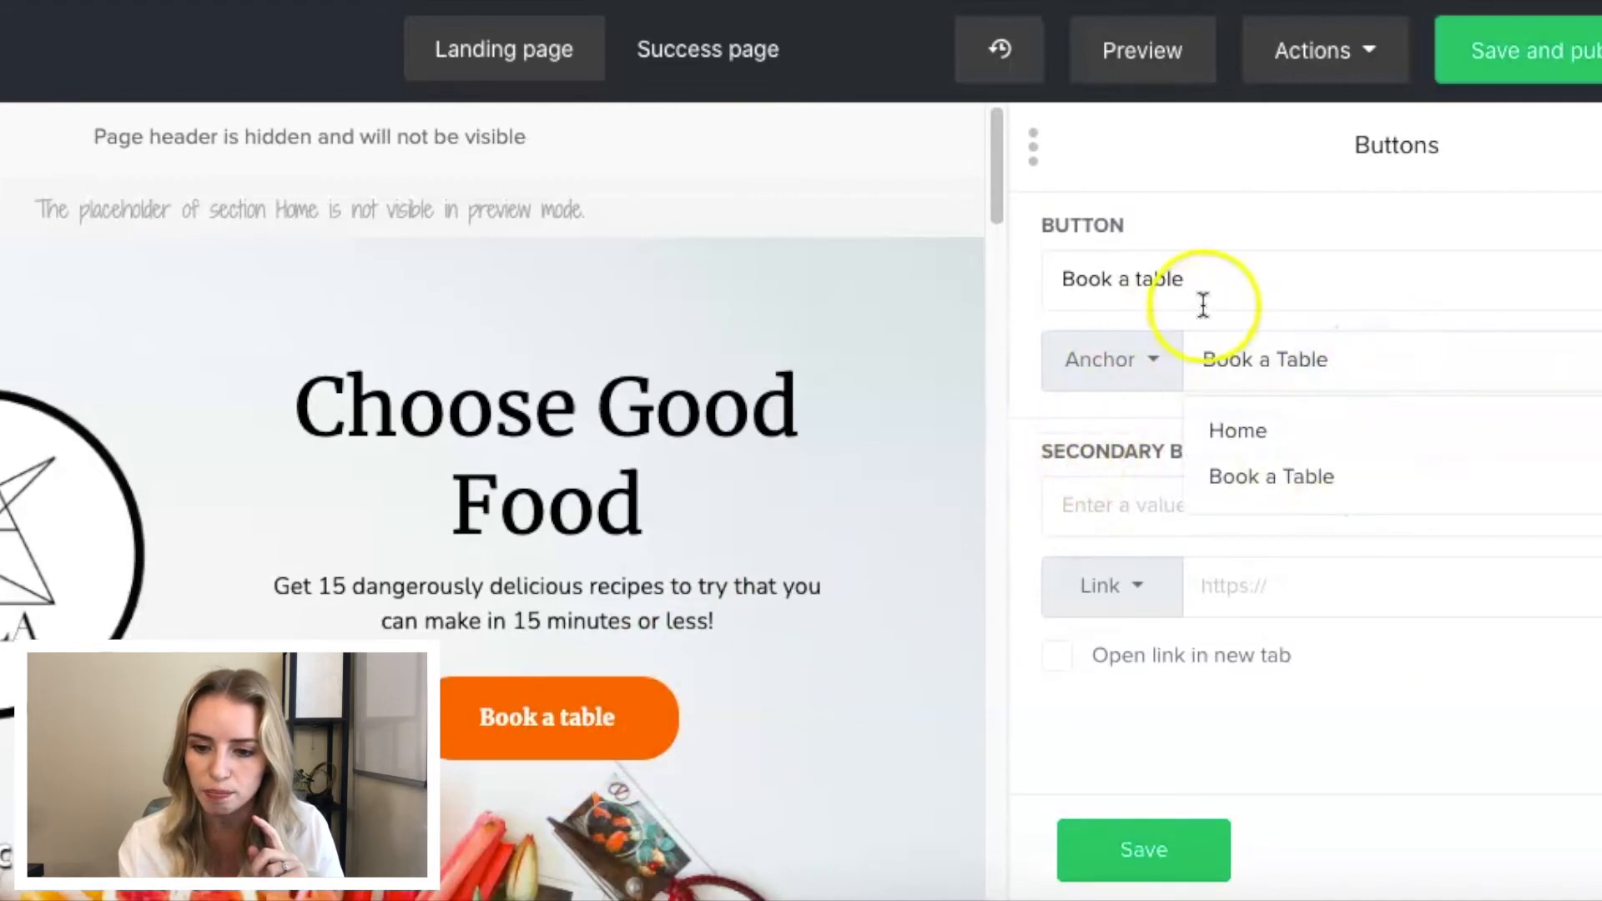
{"action": "left_click", "coordinate": [1210, 280]}
{"action": "left_click_drag", "start_coordinate": [1212, 279], "coordinate": [1069, 278]}
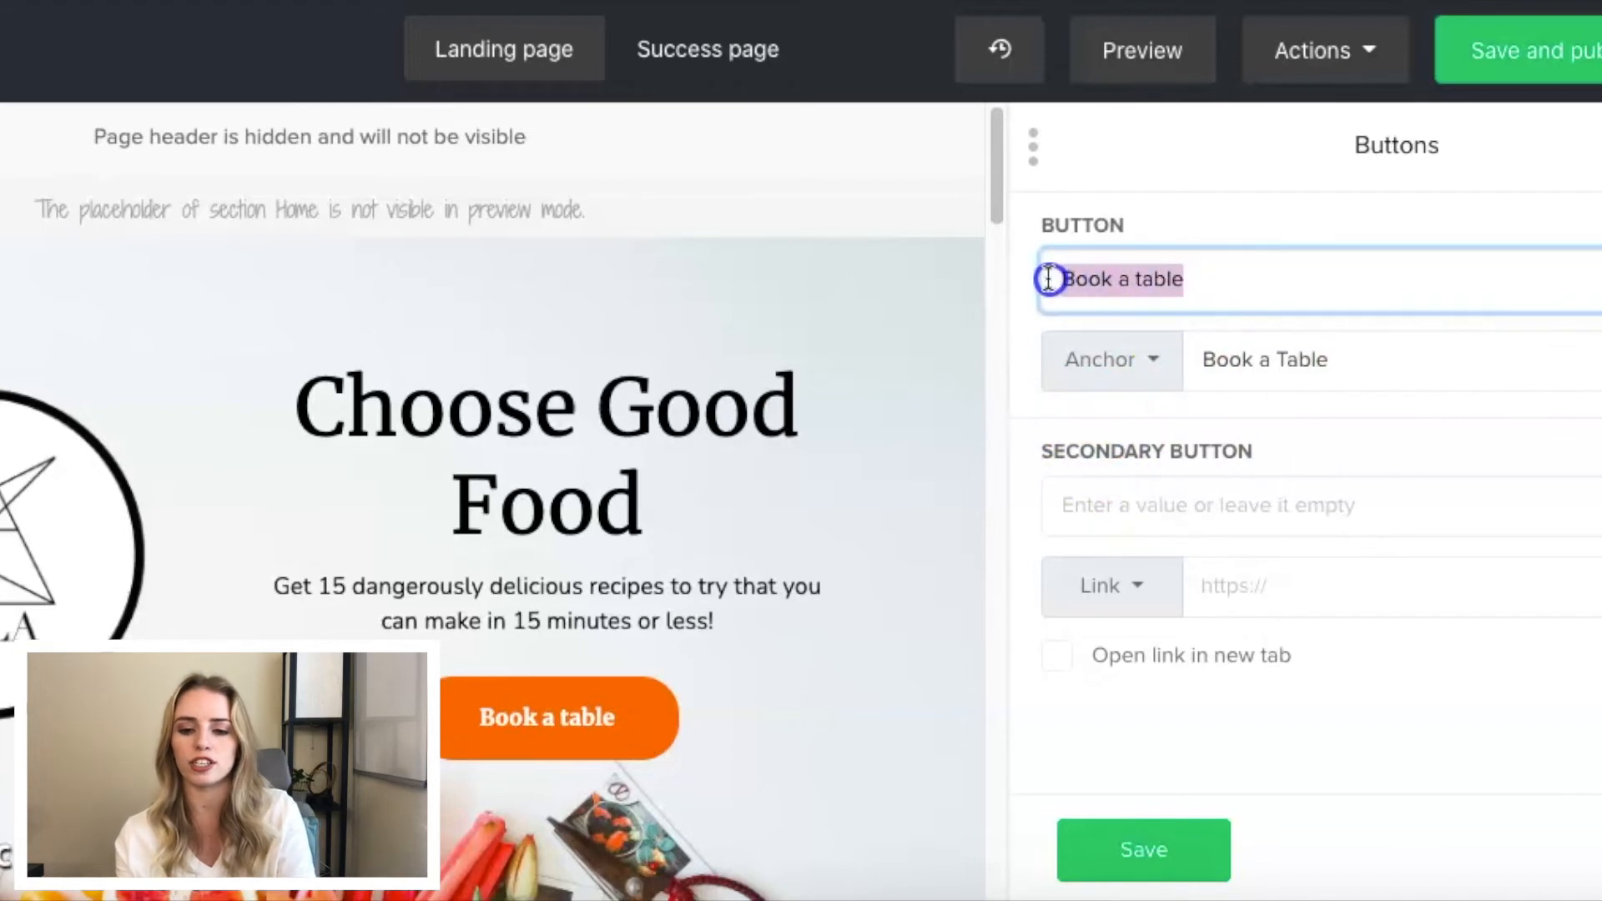
{"action": "type", "text": "Get Yo"}
{"action": "key", "text": "BackSpace"}
{"action": "type", "text": "our Free "}
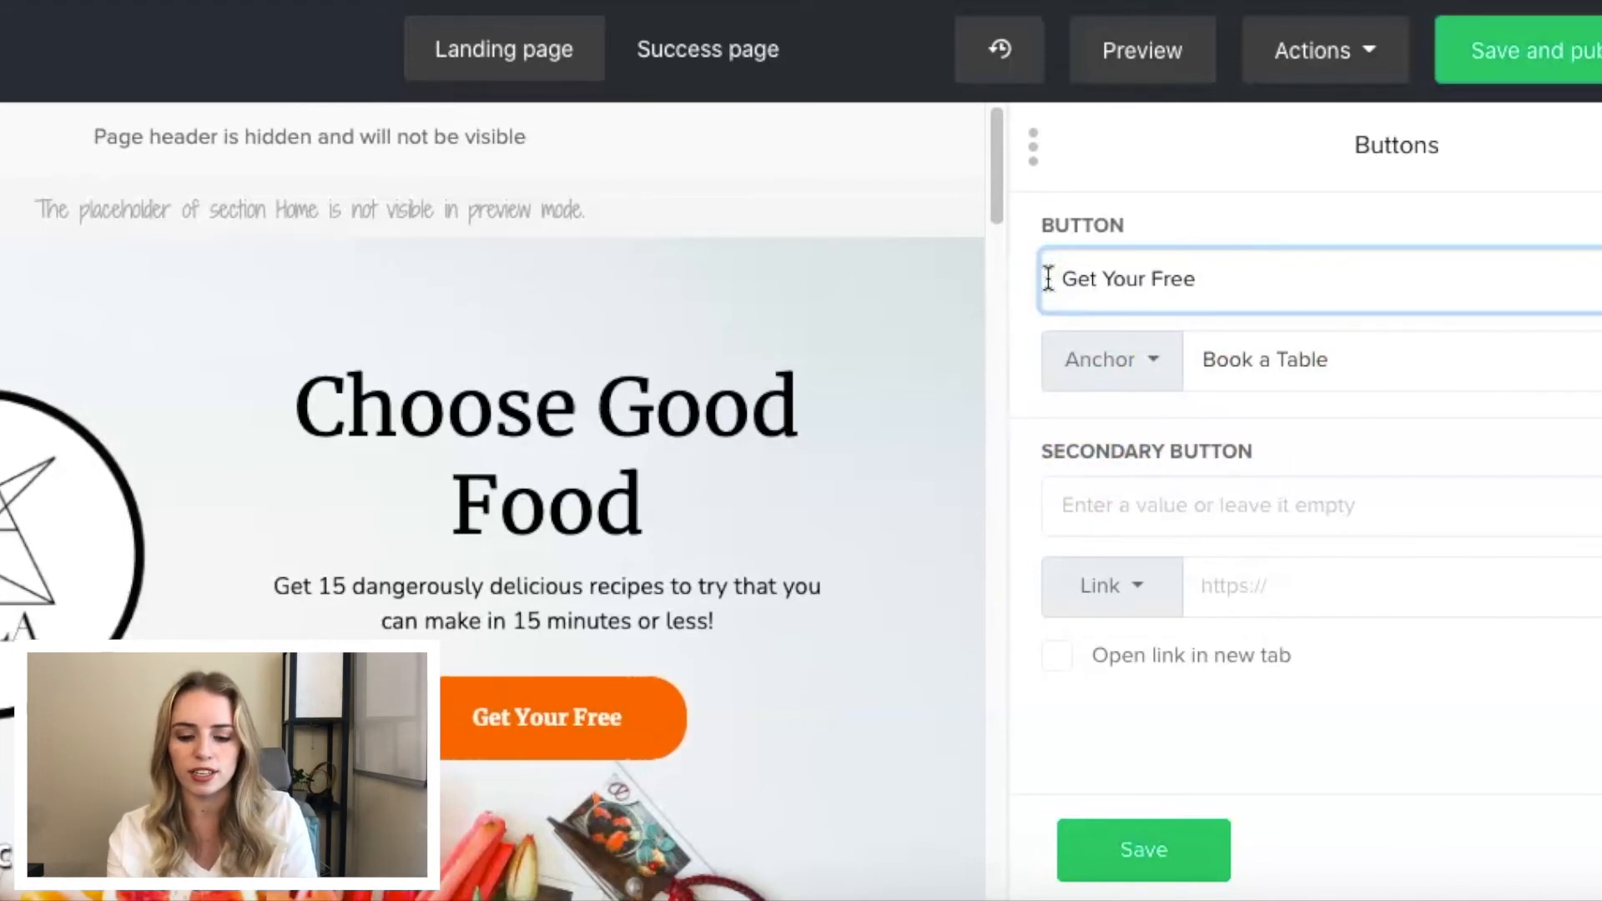
{"action": "type", "text": "Ebook NOw"}
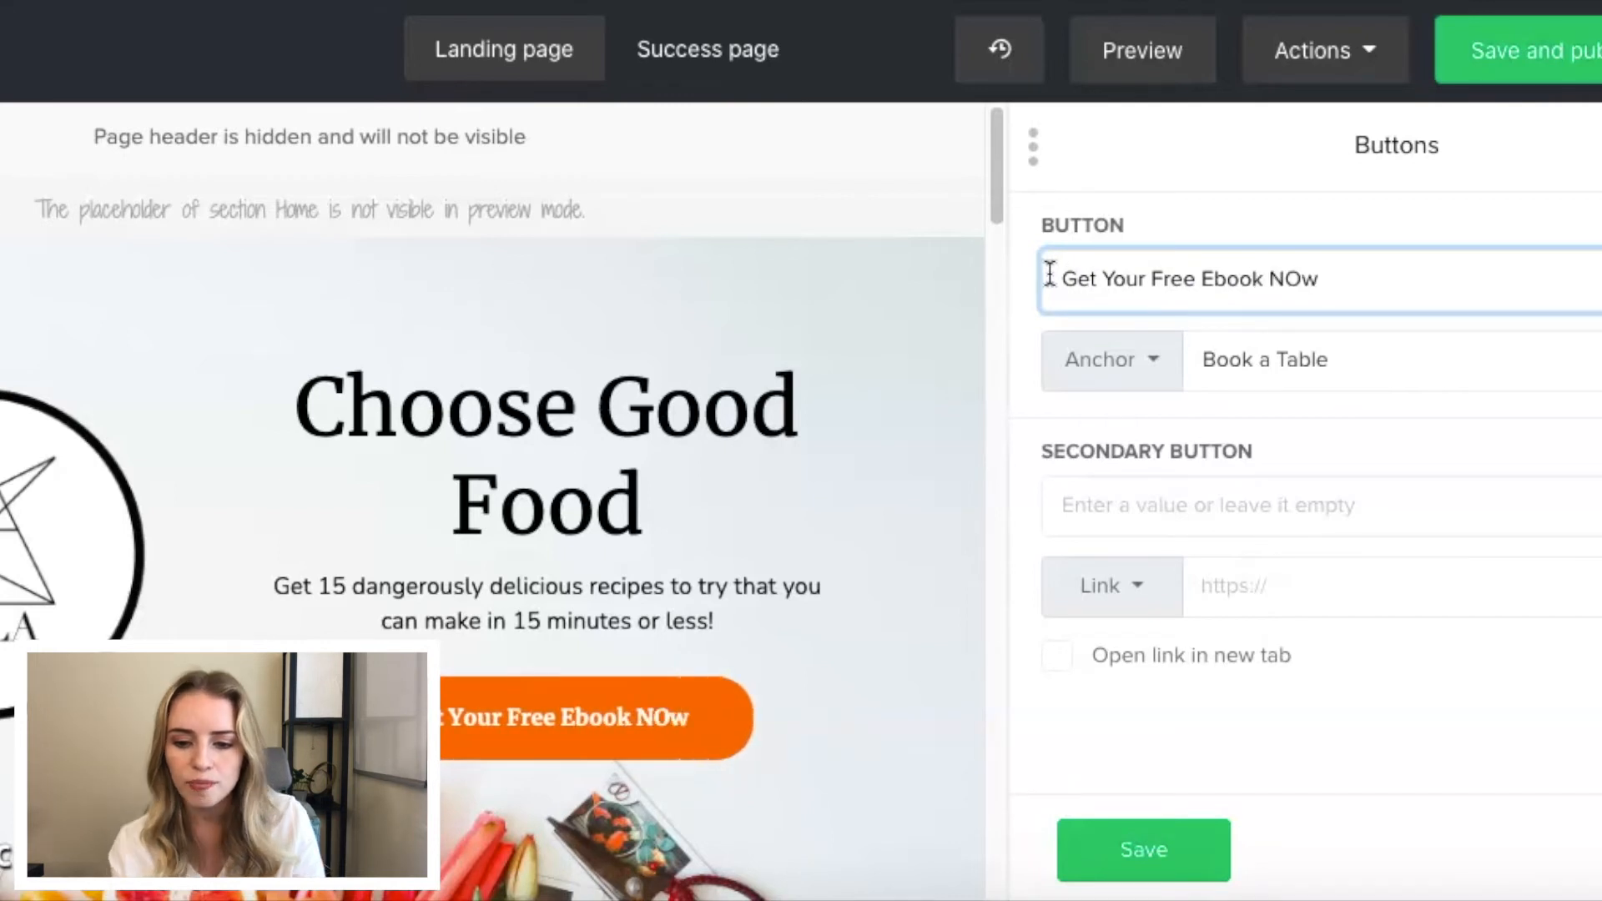
{"action": "key", "text": "BackSpace"}
{"action": "type", "text": "o"}
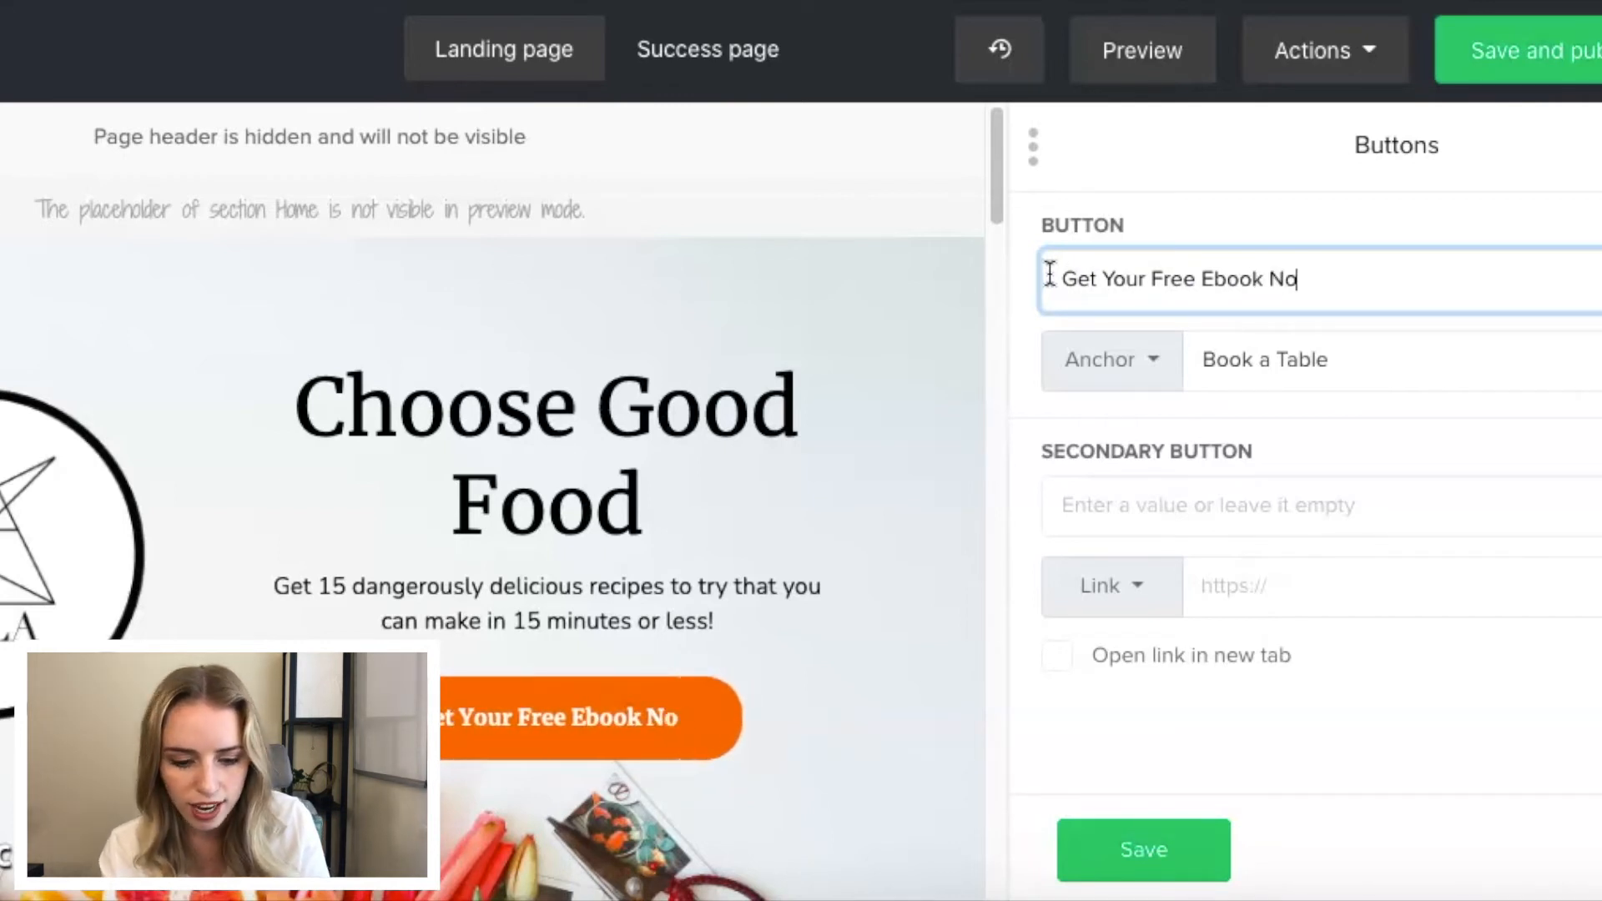
{"action": "type", "text": "w"}
{"action": "left_click", "coordinate": [1126, 845]}
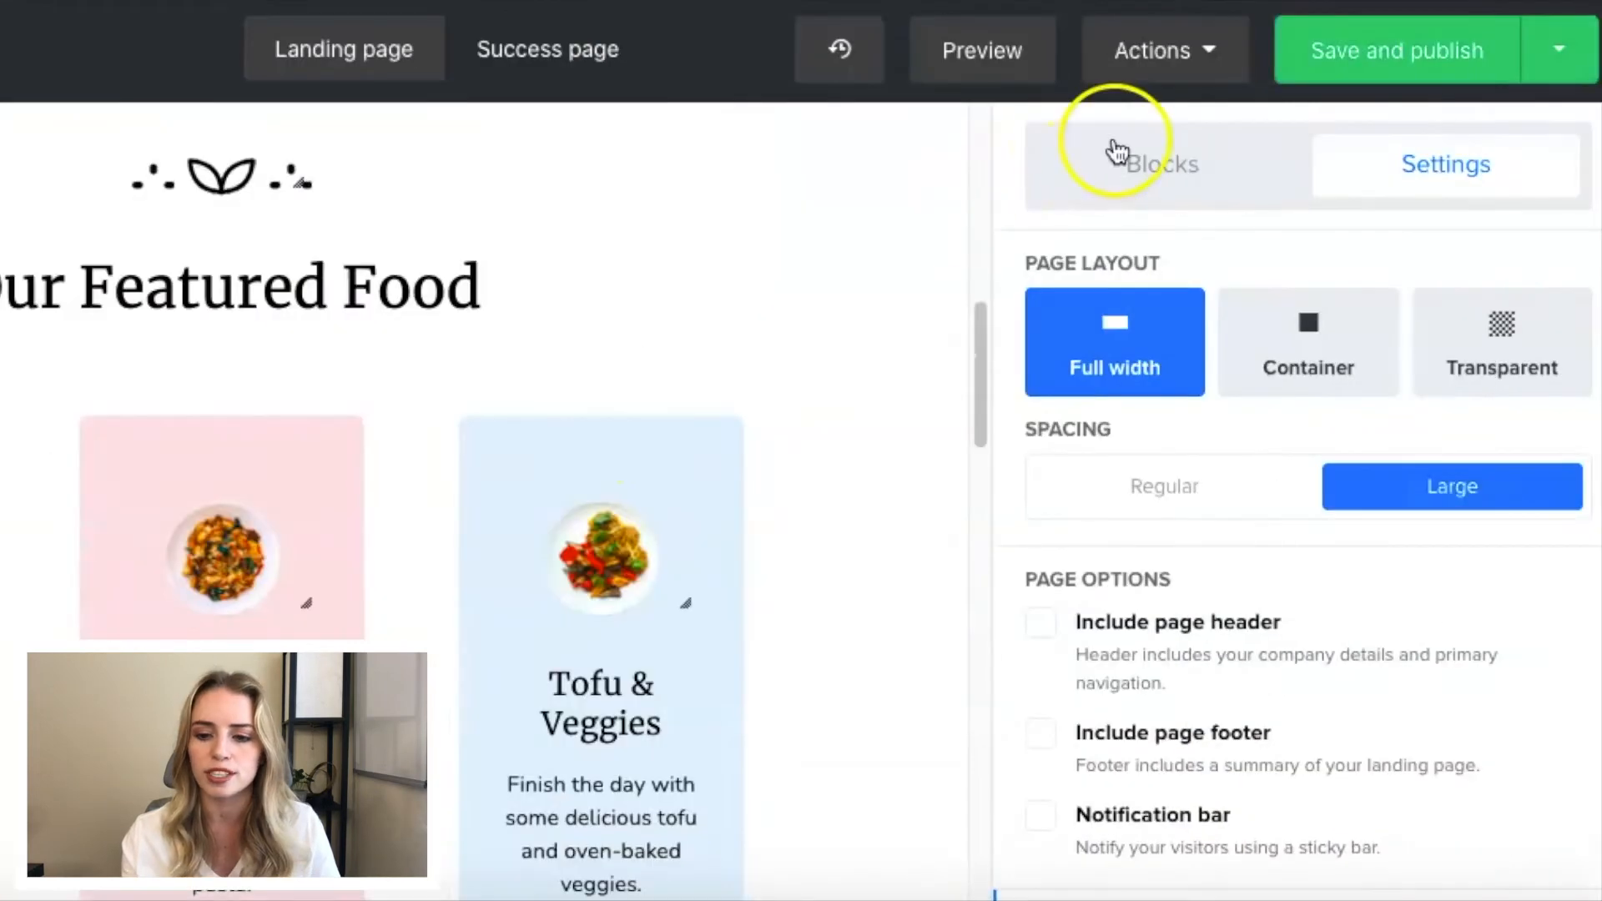
- Insert an empty Text block between the hero image section and the "Our Featured Food" section of the landing page
{"action": "left_click", "coordinate": [1116, 143]}
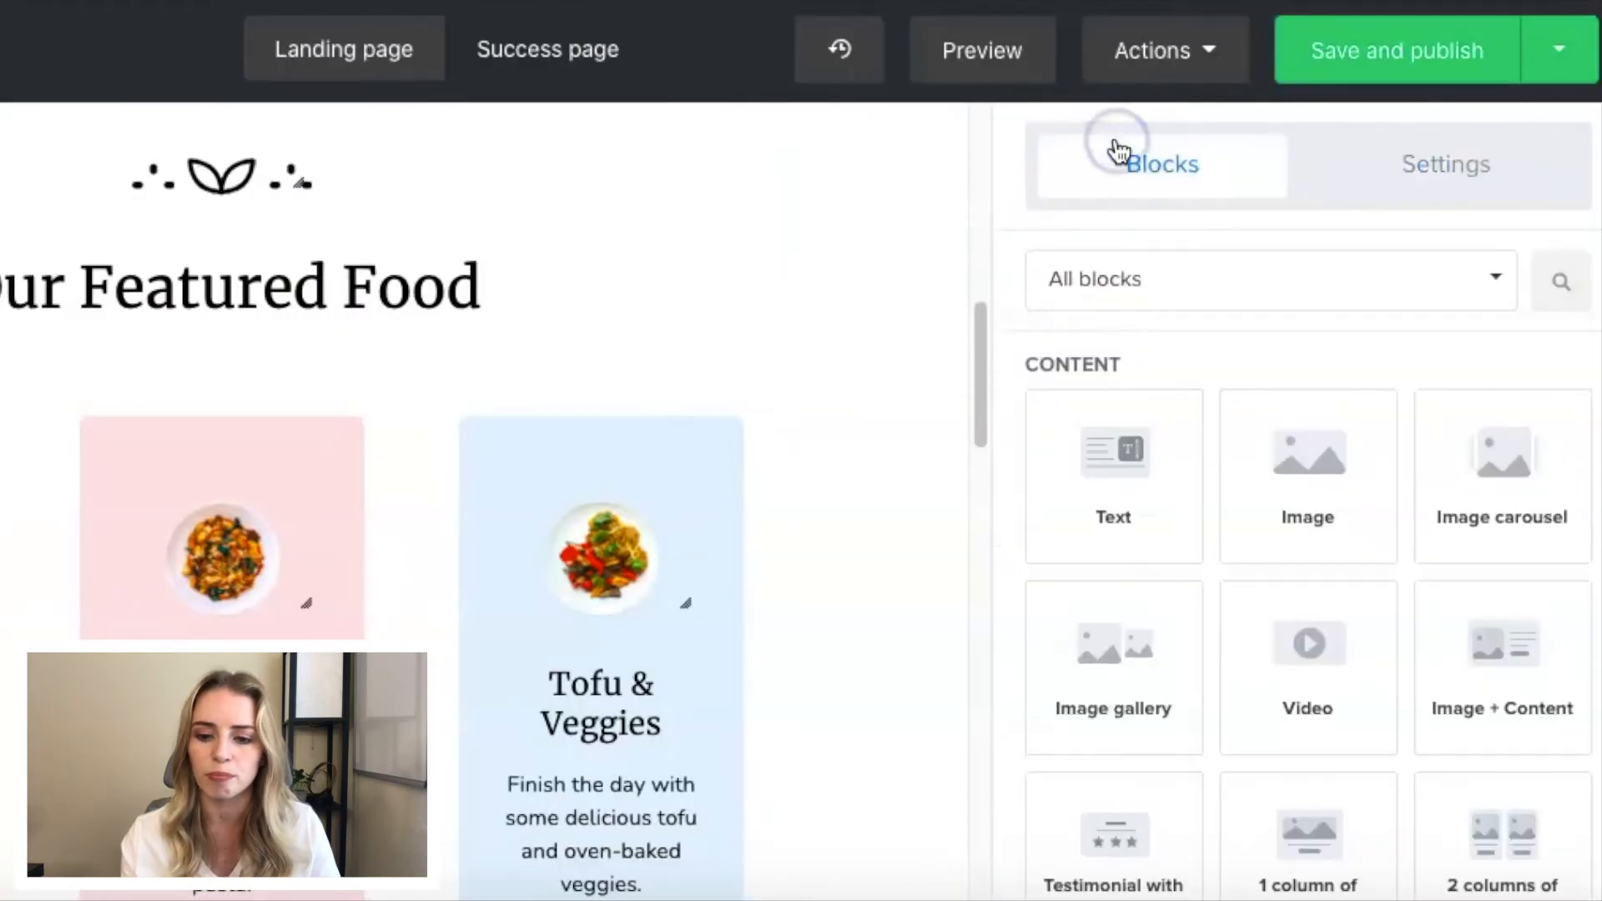
{"action": "scroll", "coordinate": [1160, 364], "scroll_direction": "down", "scroll_amount": 1}
{"action": "scroll", "coordinate": [654, 490], "scroll_direction": "up", "scroll_amount": 8}
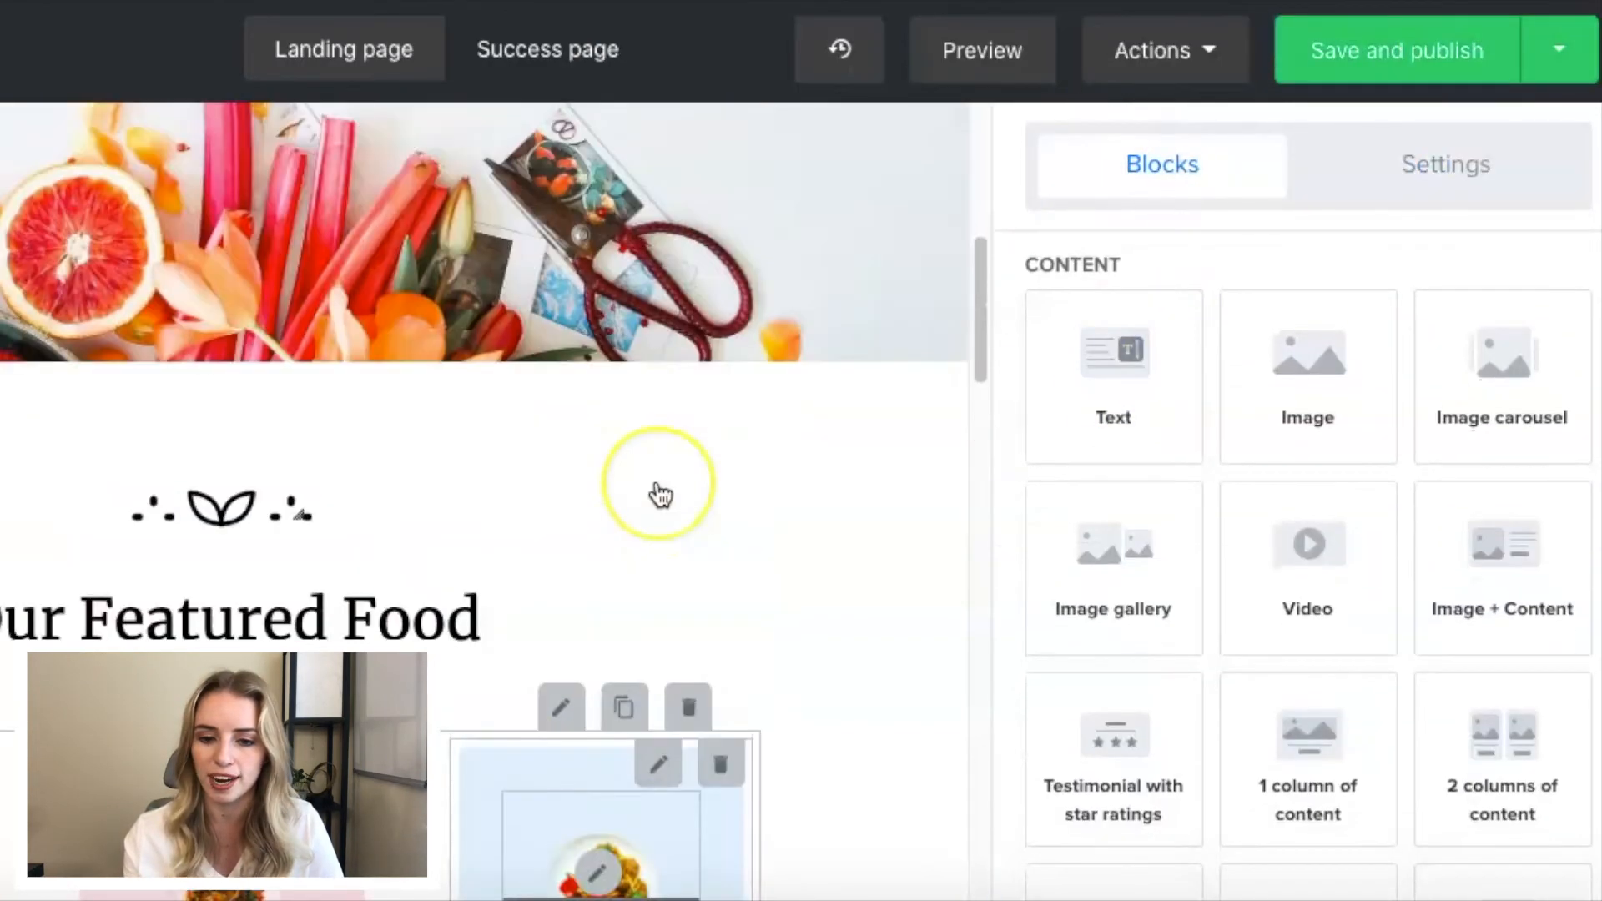
{"action": "left_click", "coordinate": [1146, 426]}
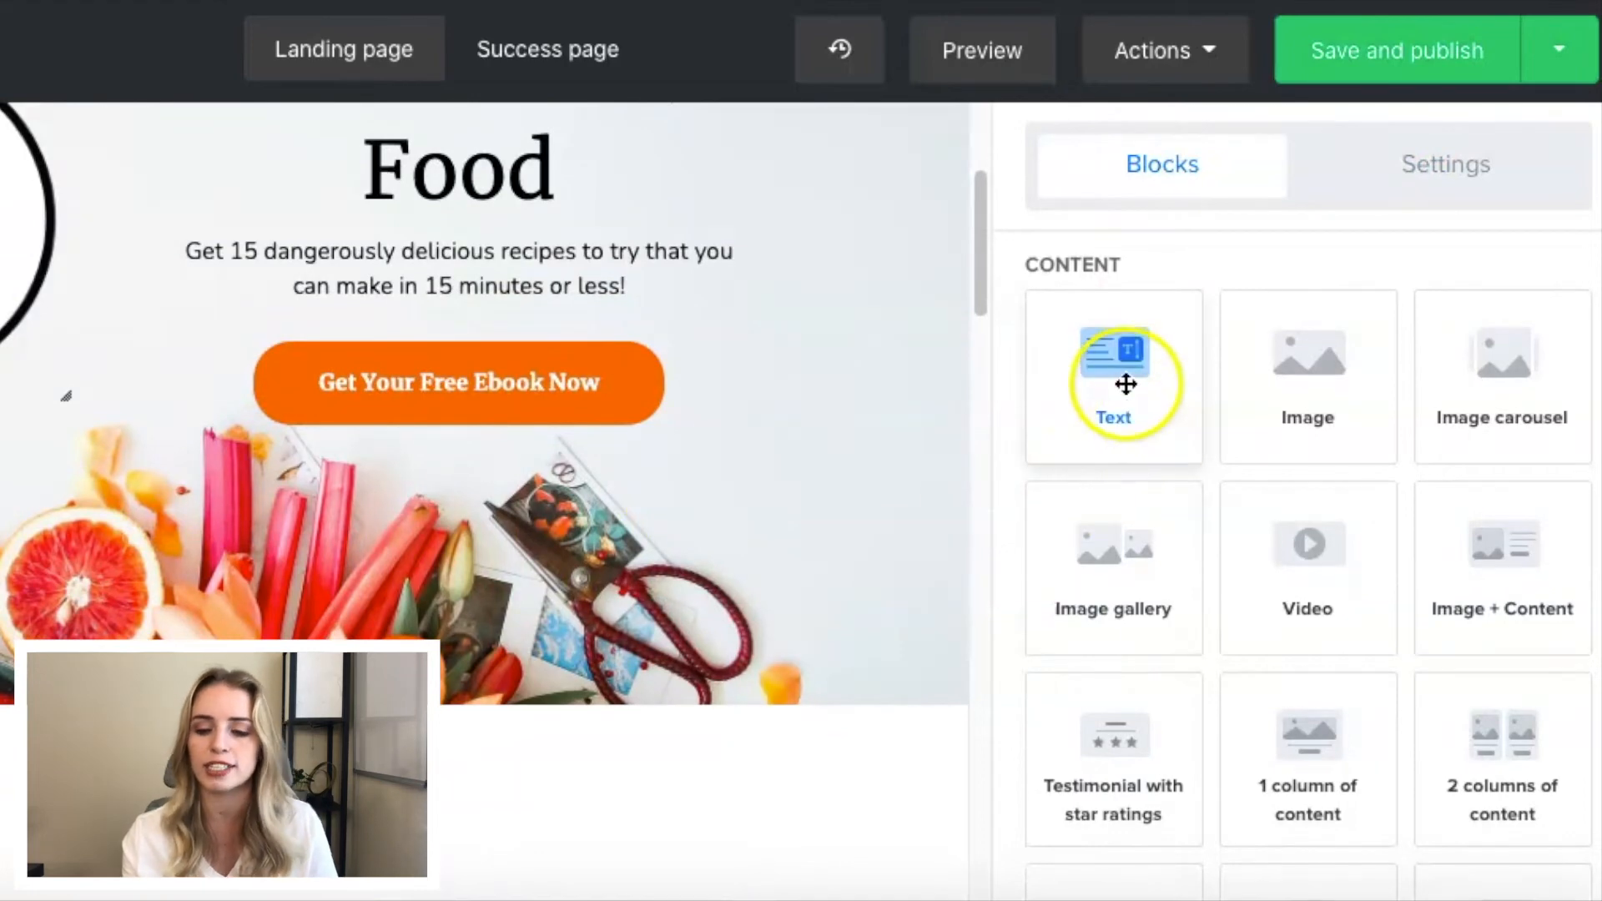
{"action": "left_click_drag", "start_coordinate": [1125, 384], "coordinate": [334, 744]}
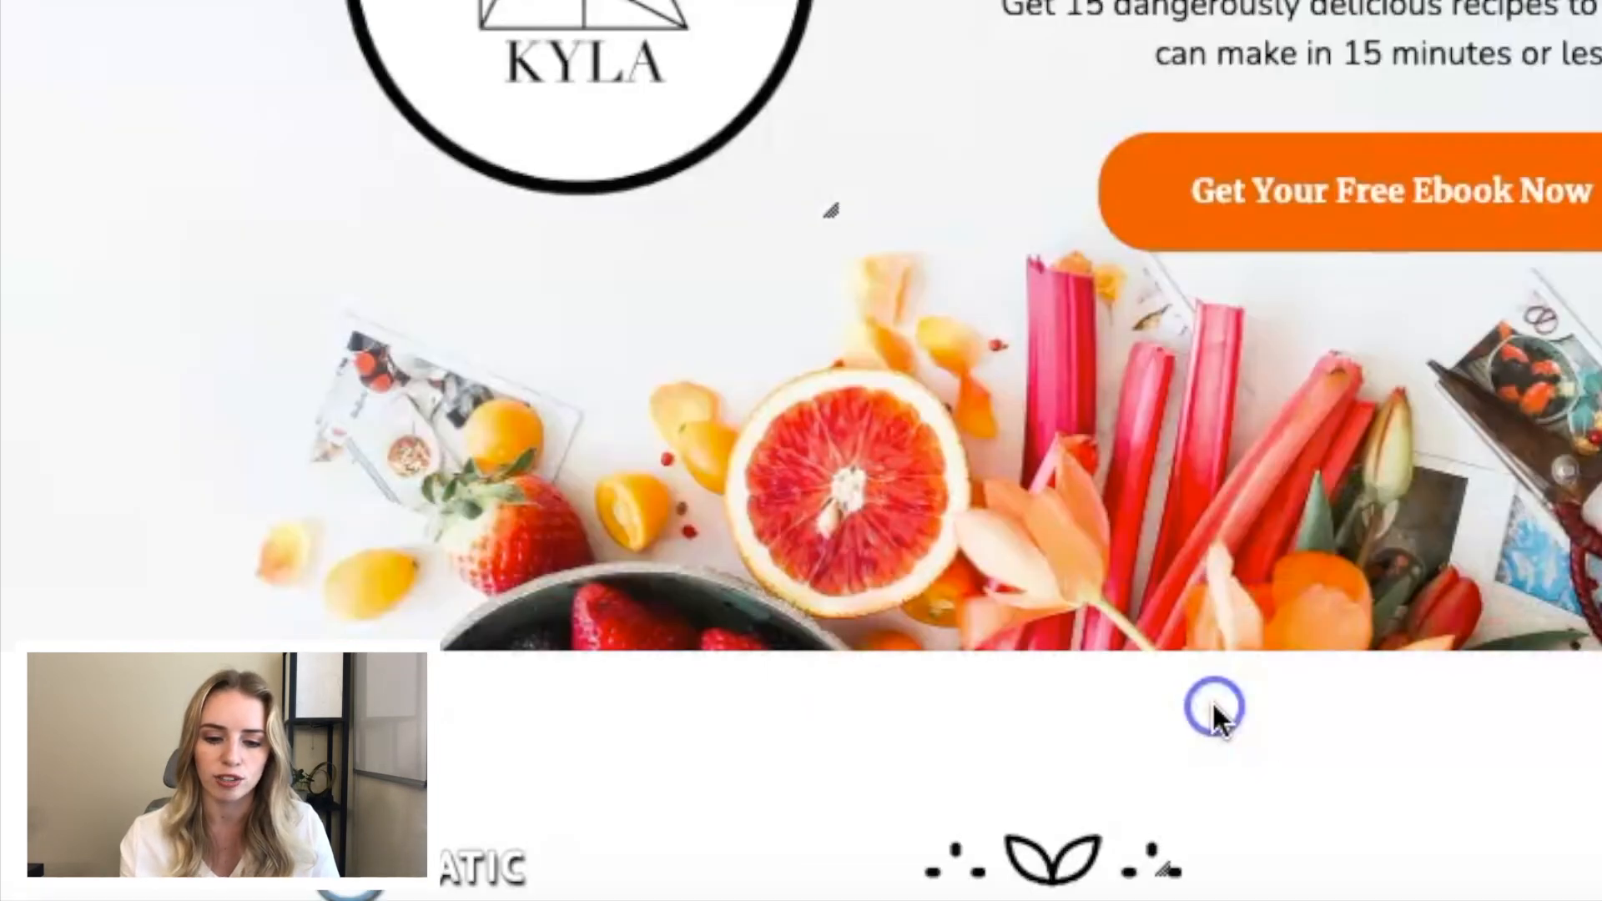
{"action": "scroll", "coordinate": [1217, 719], "scroll_direction": "down", "scroll_amount": 3}
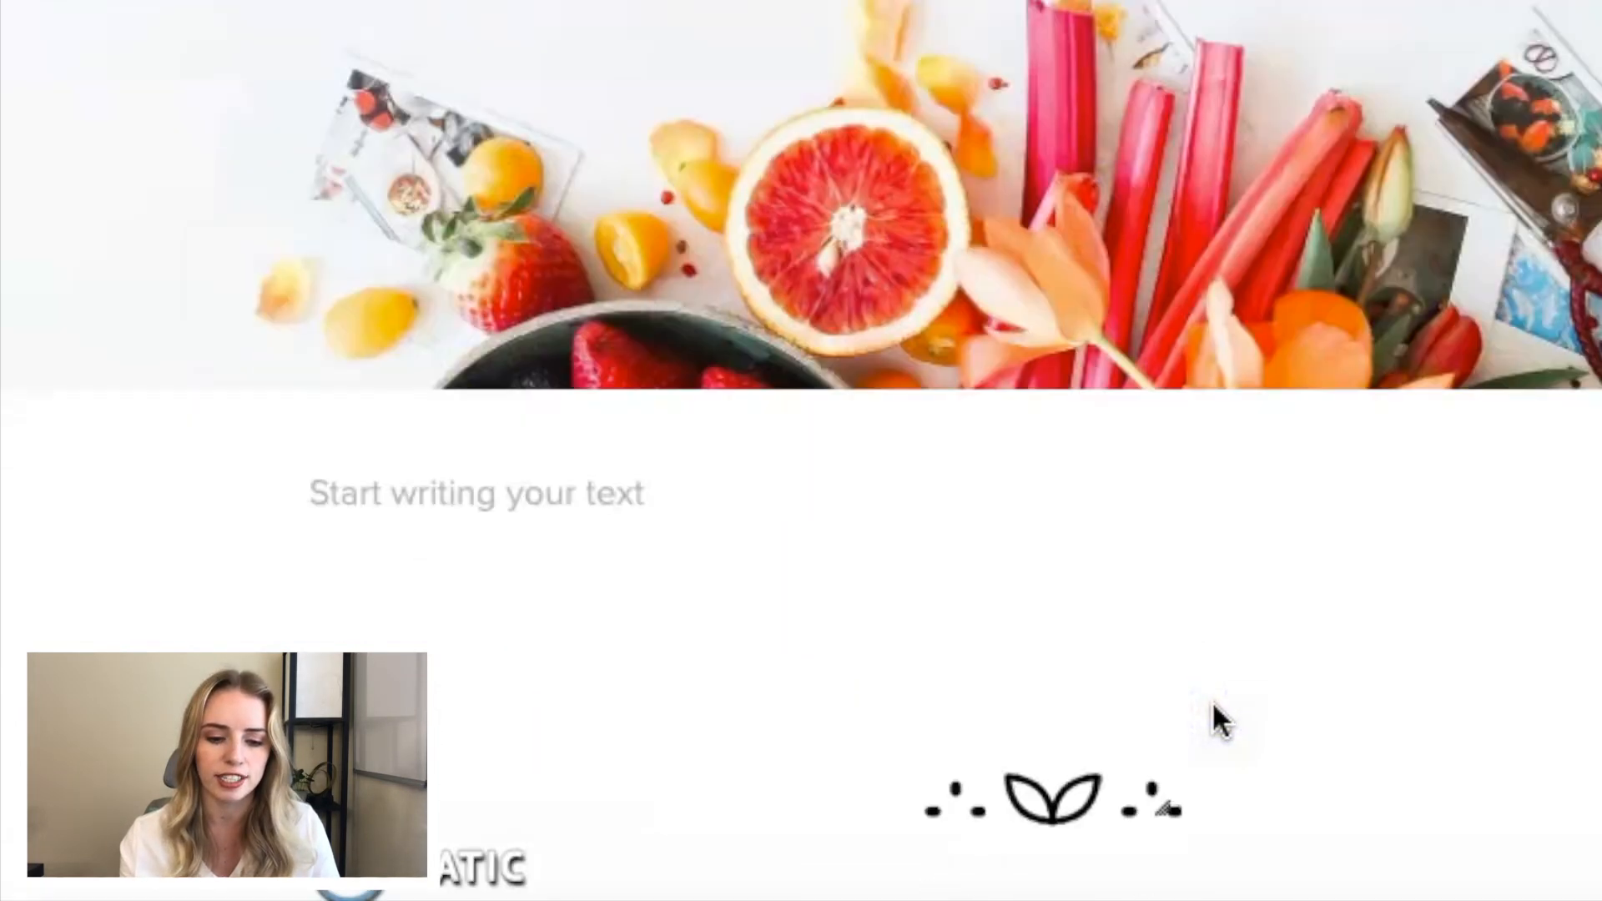
{"action": "left_click", "coordinate": [602, 451]}
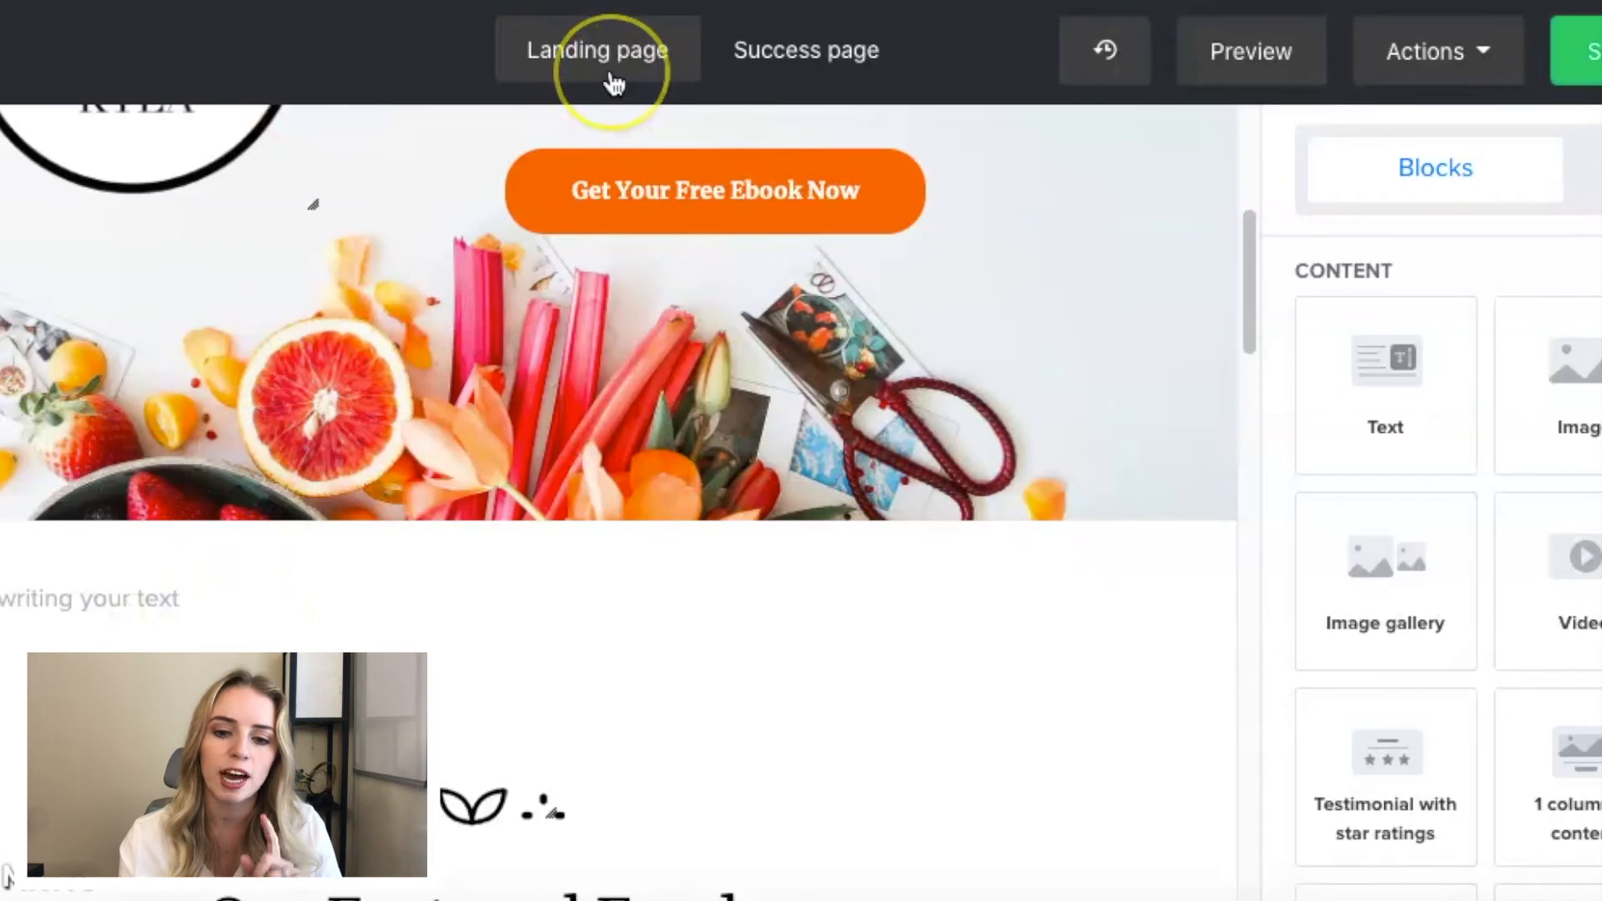
- On the success page, replace the line below "Thank You!" with "You're Ebook is on it's way!" copied from the open note
{"action": "left_click", "coordinate": [799, 73]}
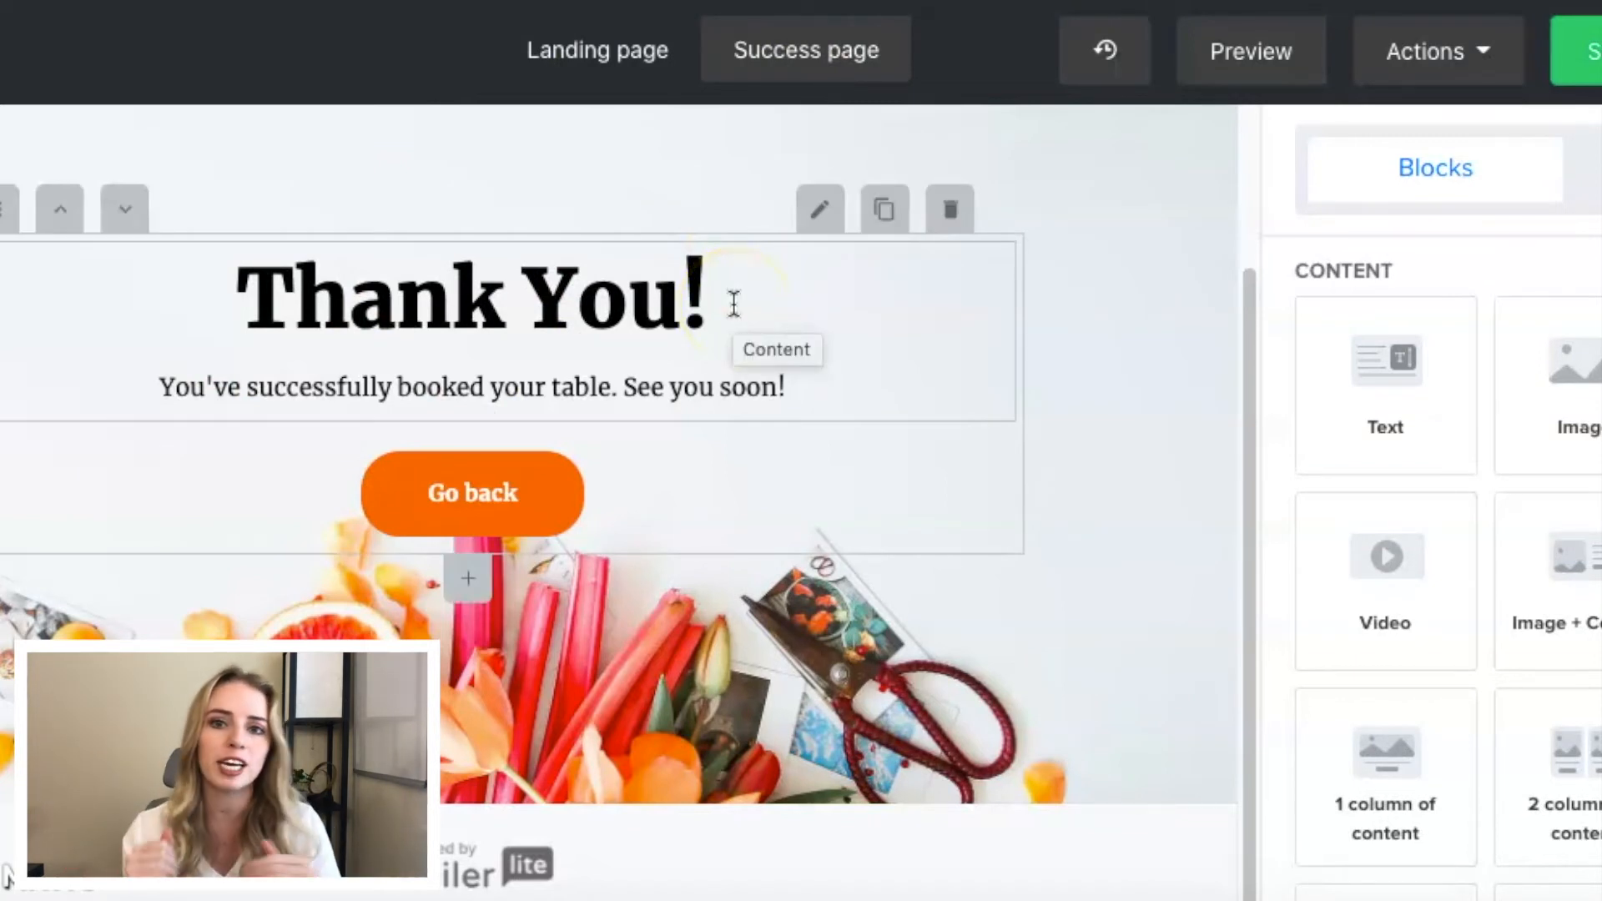
{"action": "left_click", "coordinate": [551, 900]}
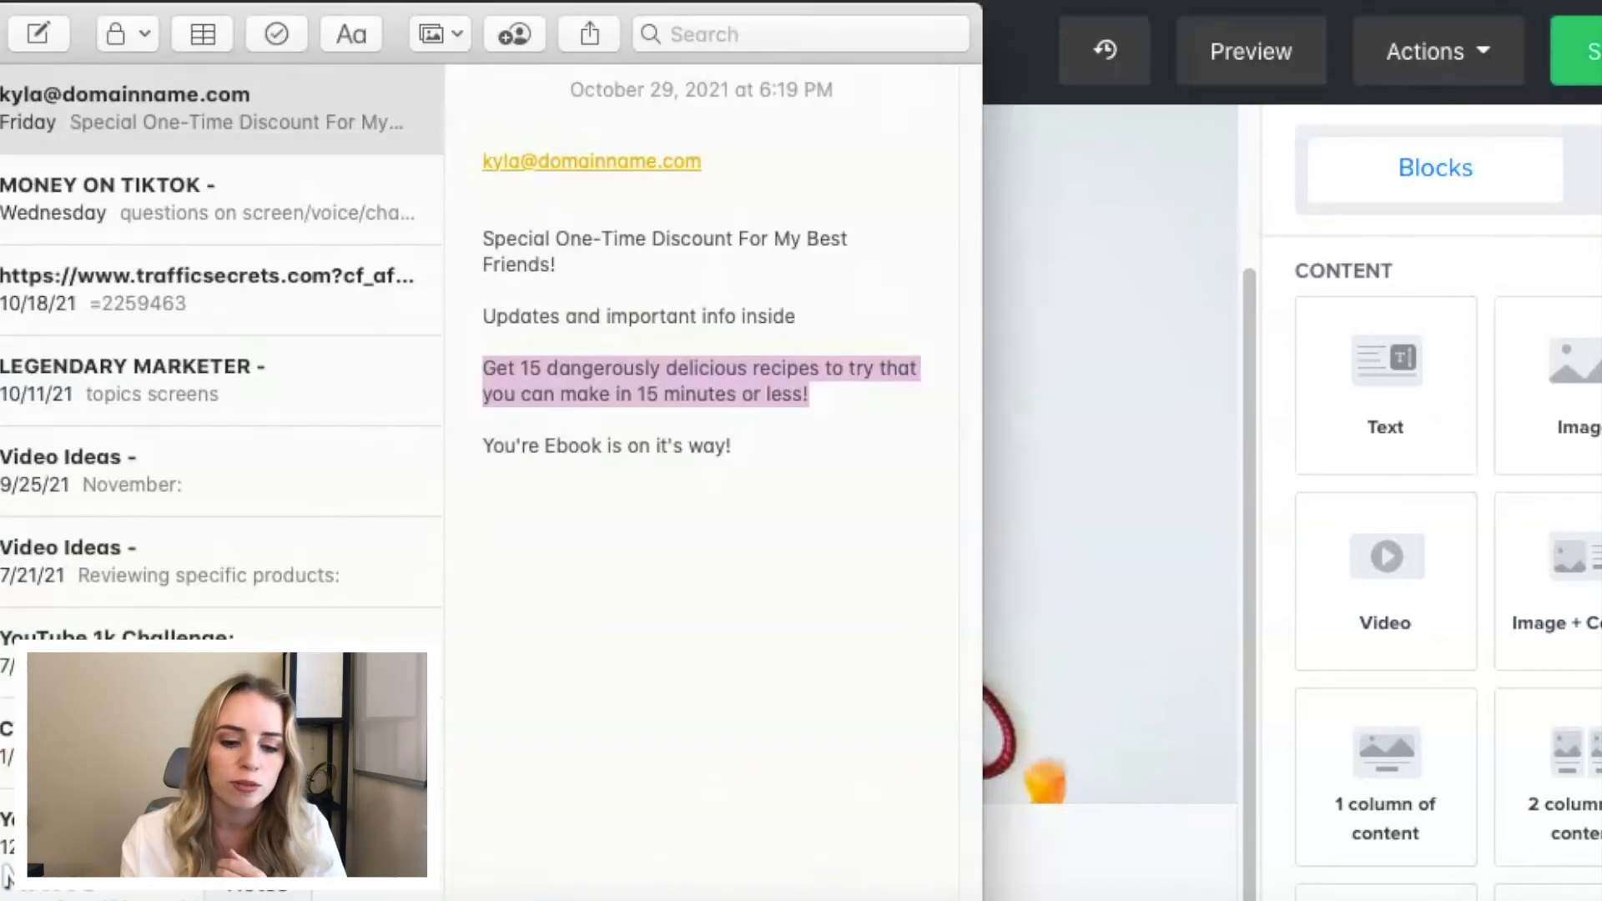
{"action": "left_click_drag", "start_coordinate": [728, 444], "coordinate": [472, 451]}
{"action": "key", "text": "ctrl+c"}
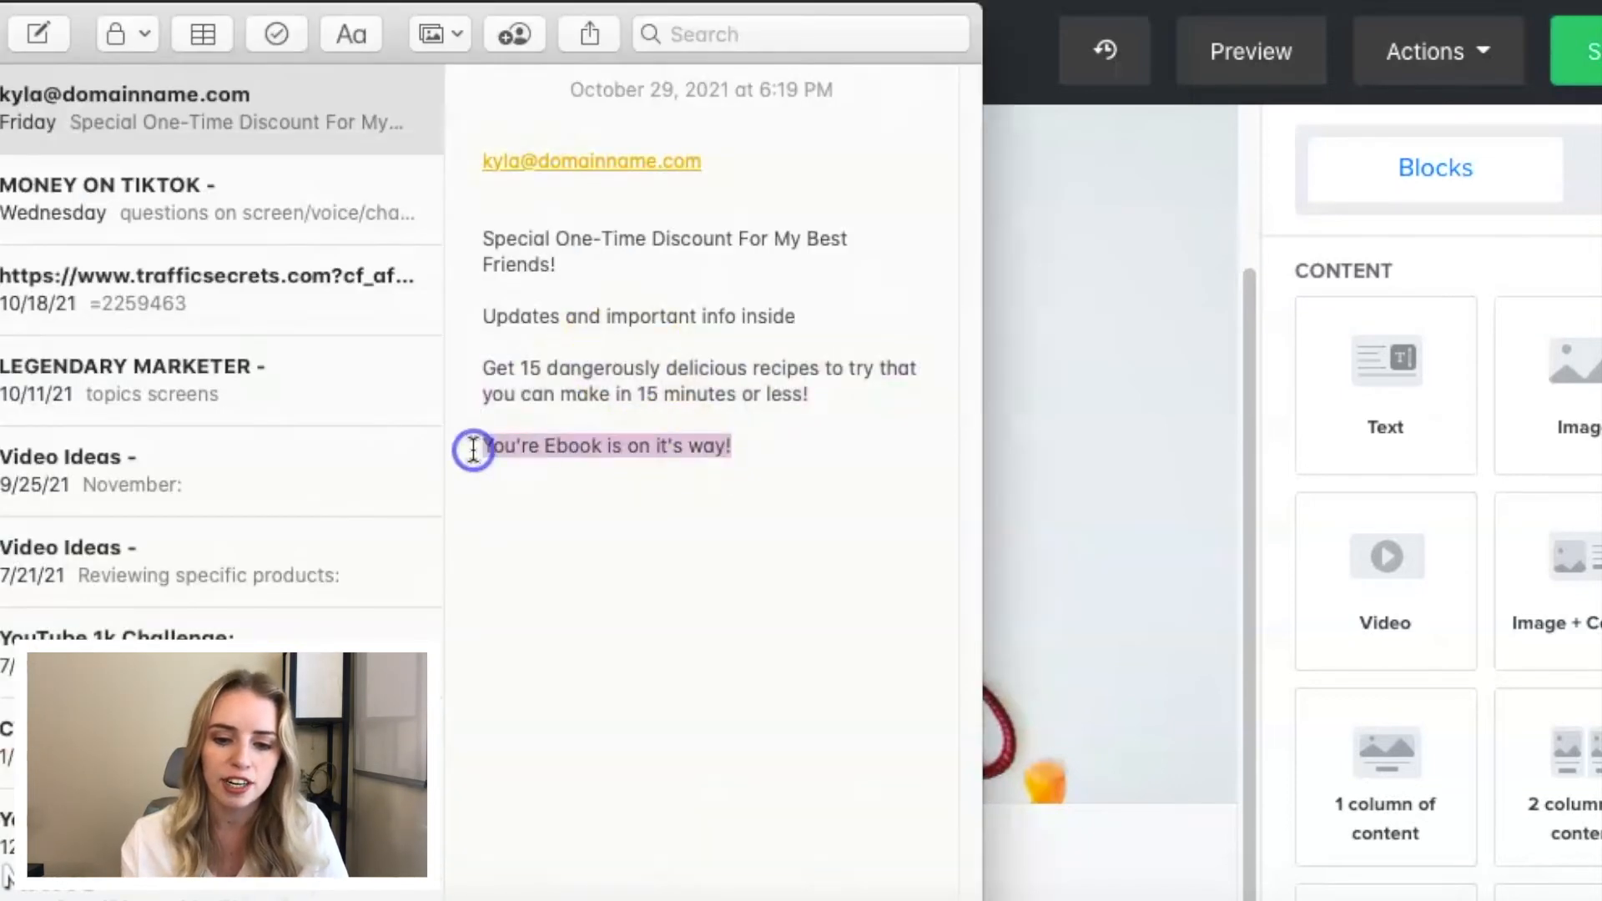
{"action": "left_click", "coordinate": [1059, 408]}
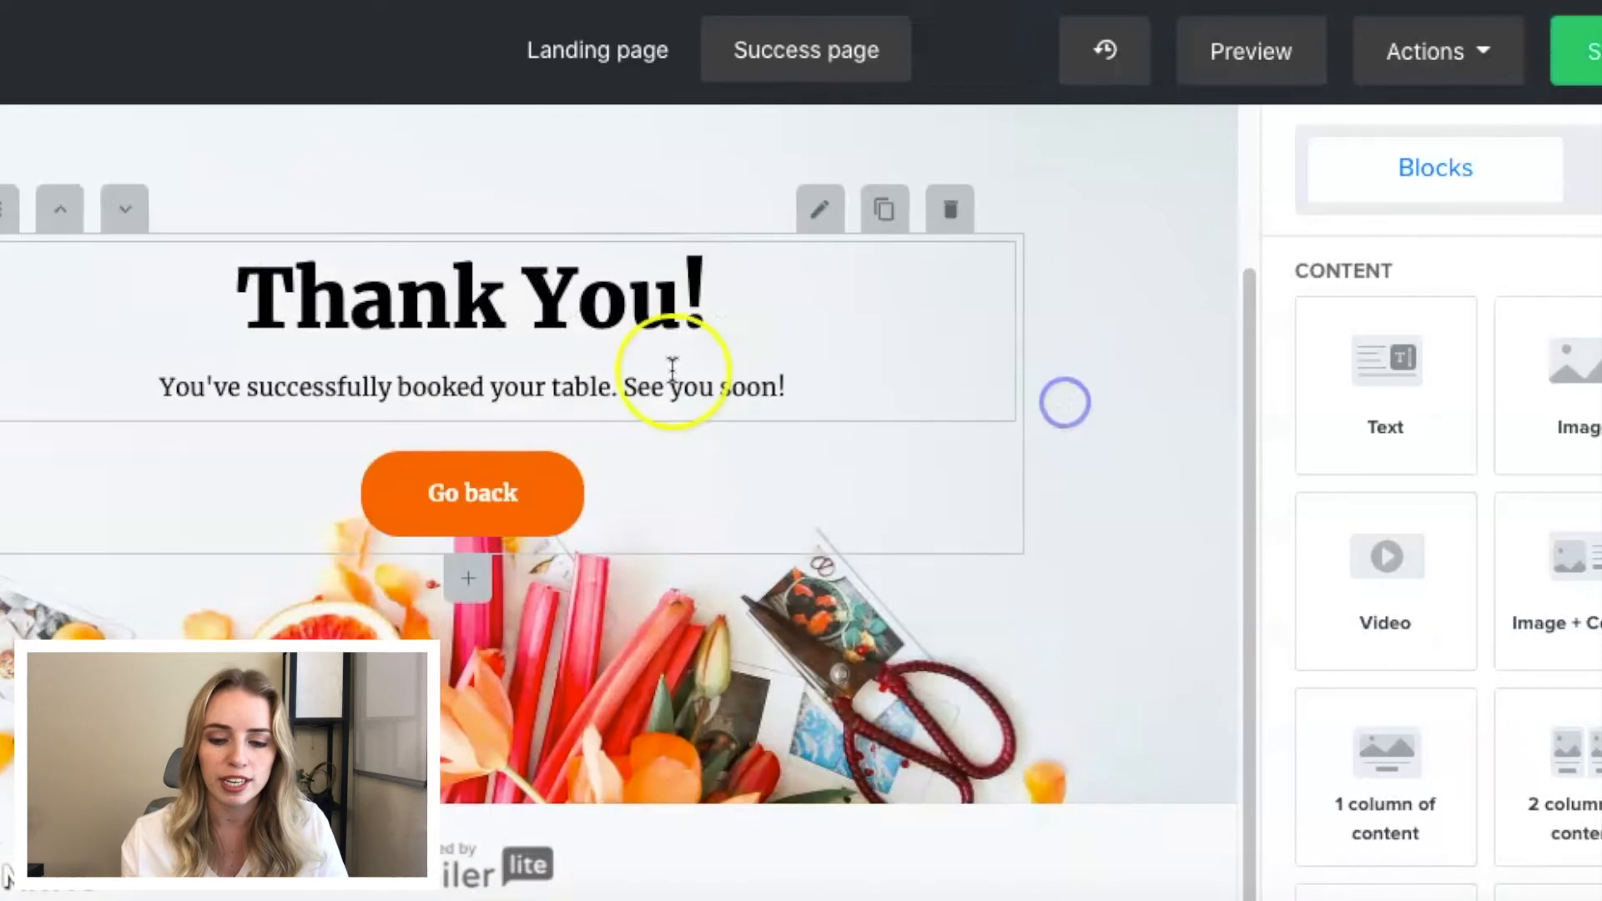
{"action": "left_click_drag", "start_coordinate": [826, 397], "coordinate": [158, 366]}
{"action": "key", "text": "ctrl+v"}
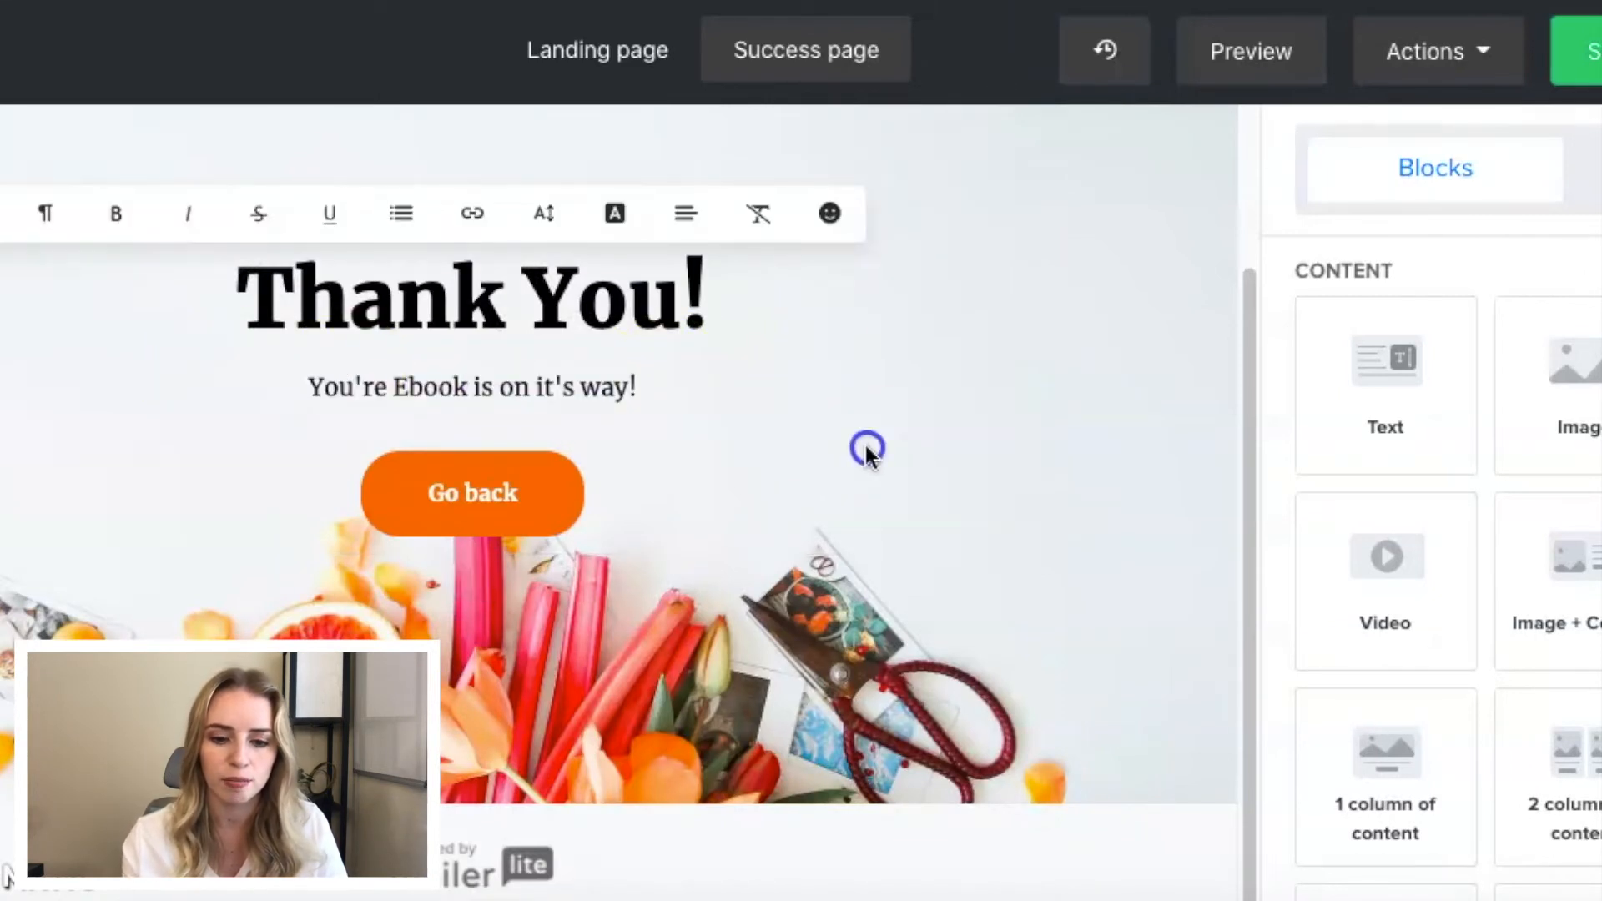
{"action": "left_click", "coordinate": [868, 455]}
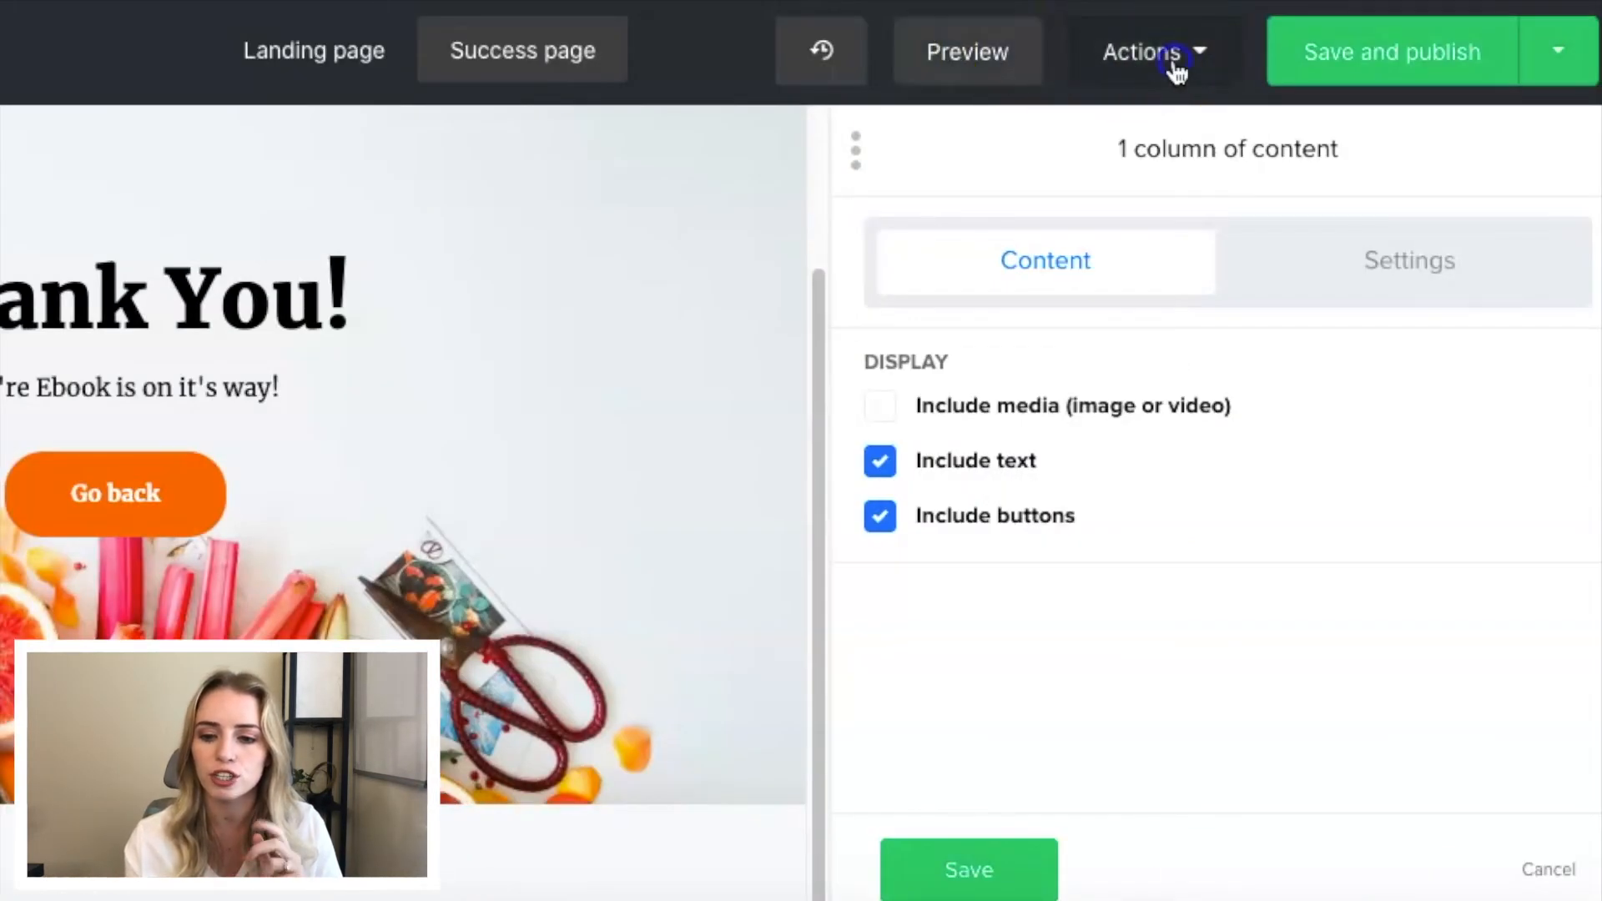
- Save and publish the landing page, going through its URL, favicon and SEO settings
{"action": "left_click", "coordinate": [1174, 60]}
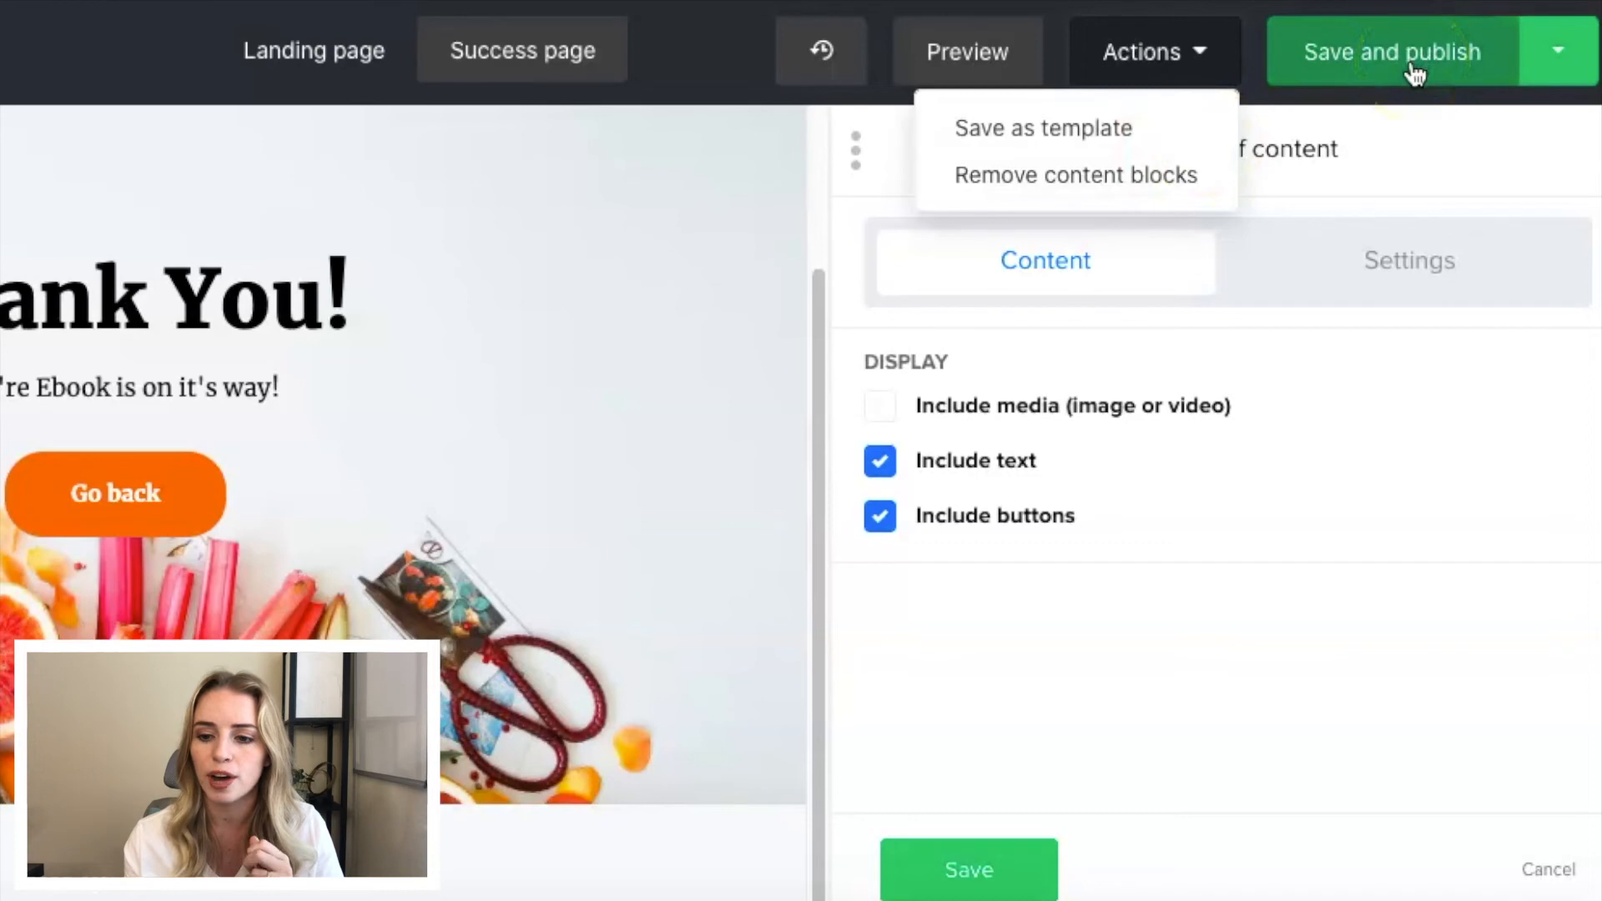
{"action": "left_click", "coordinate": [1410, 65]}
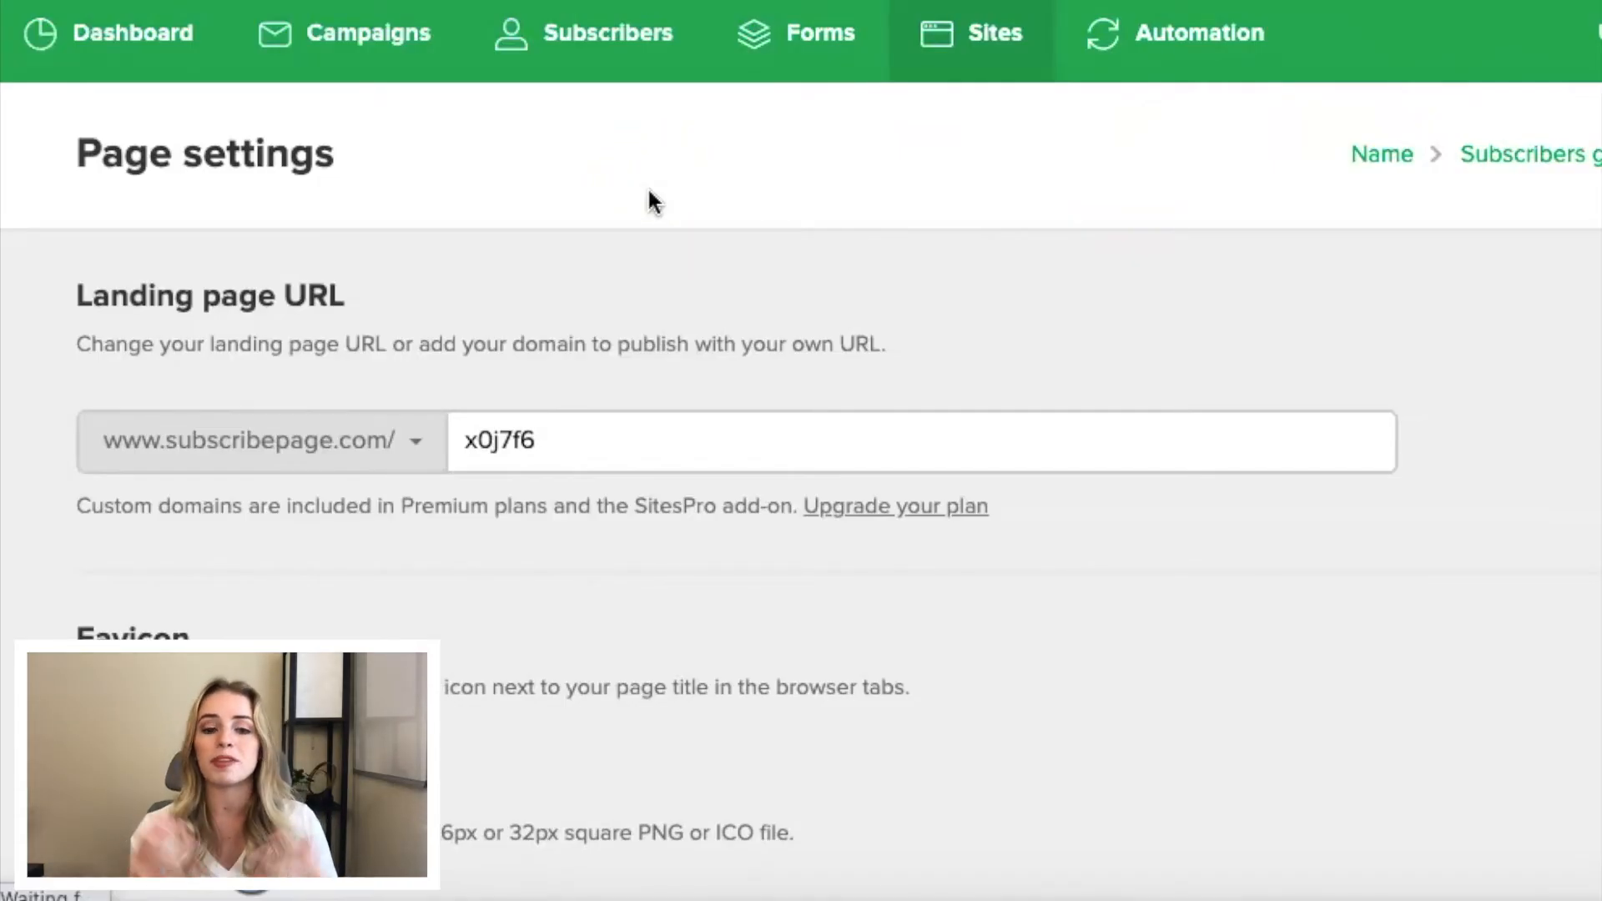
{"action": "scroll", "coordinate": [588, 272], "scroll_direction": "down", "scroll_amount": 2}
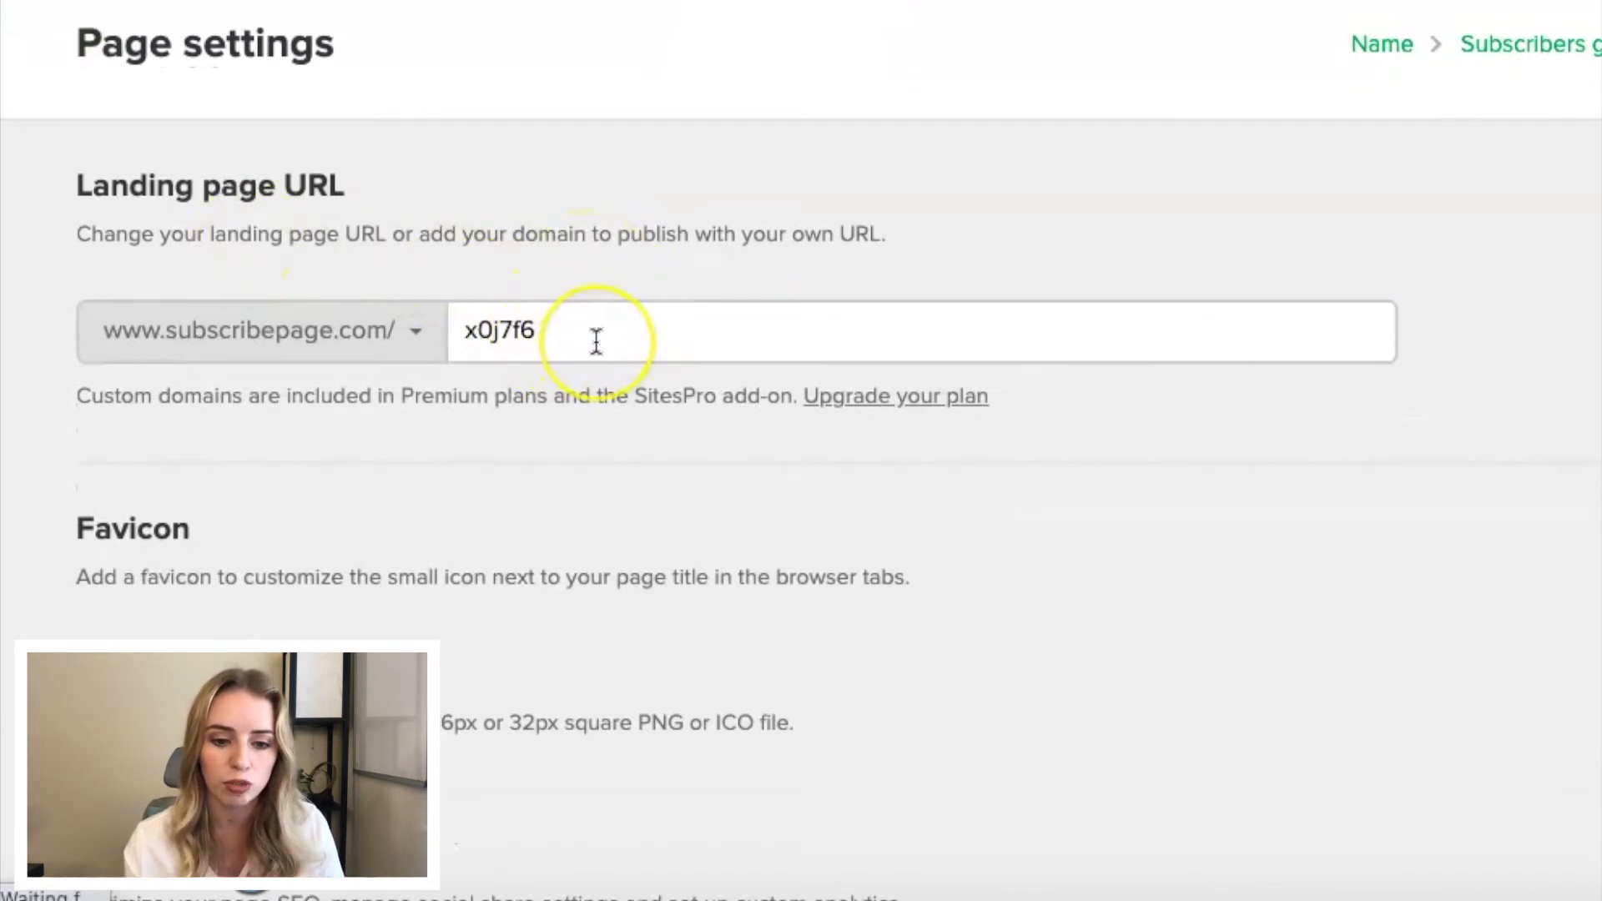
{"action": "scroll", "coordinate": [596, 340], "scroll_direction": "down", "scroll_amount": 4}
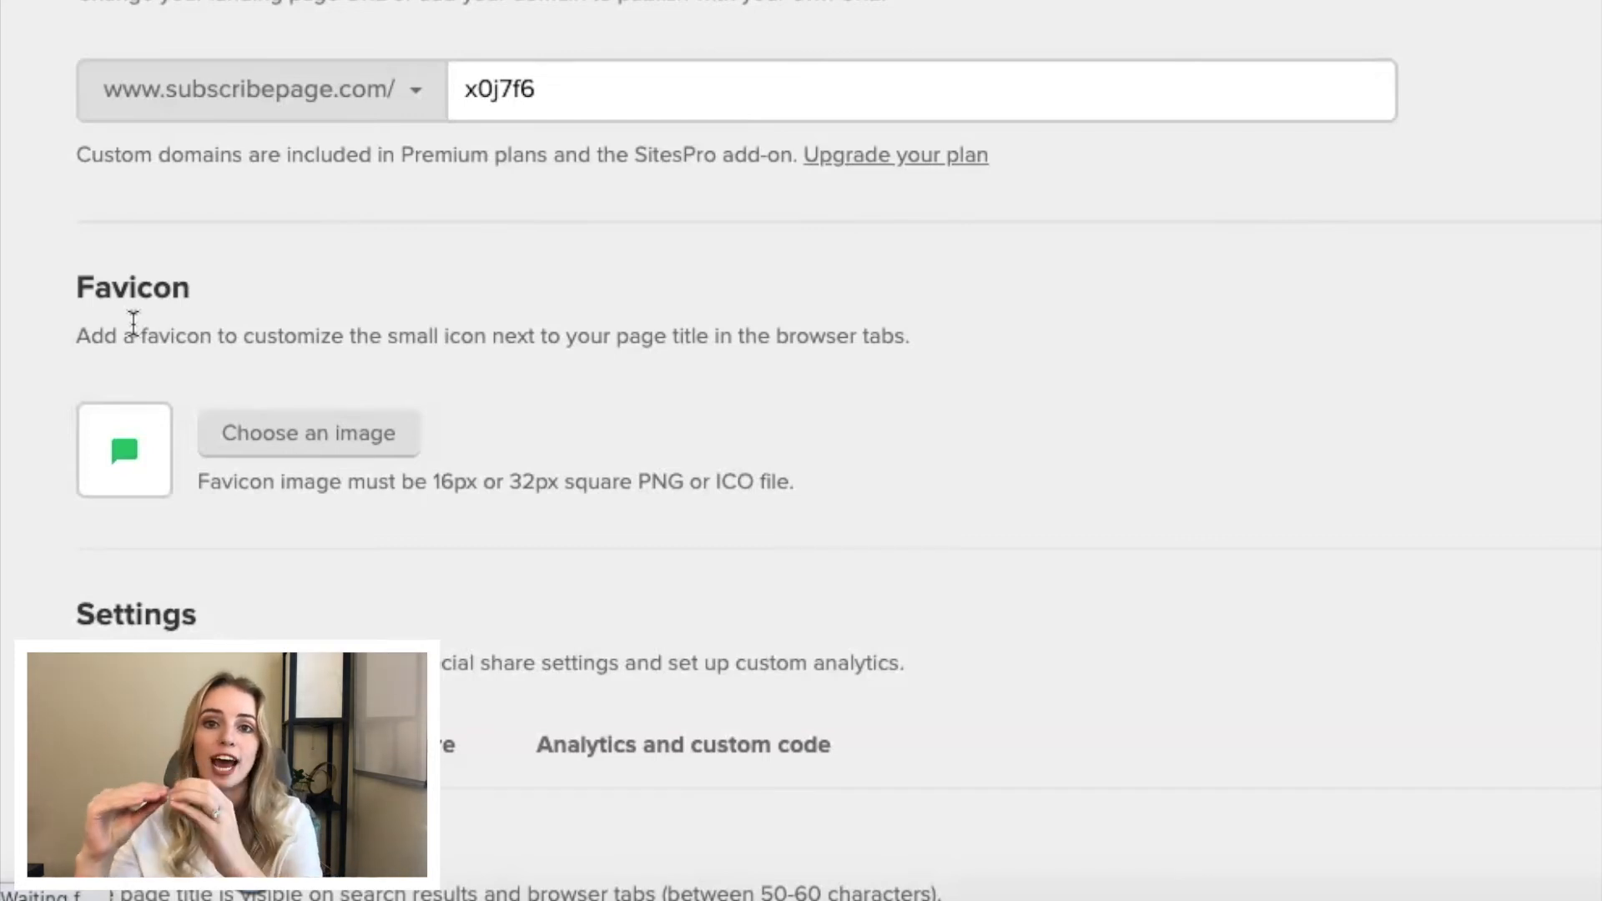
{"action": "left_click", "coordinate": [87, 330]}
{"action": "scroll", "coordinate": [315, 493], "scroll_direction": "down", "scroll_amount": 4}
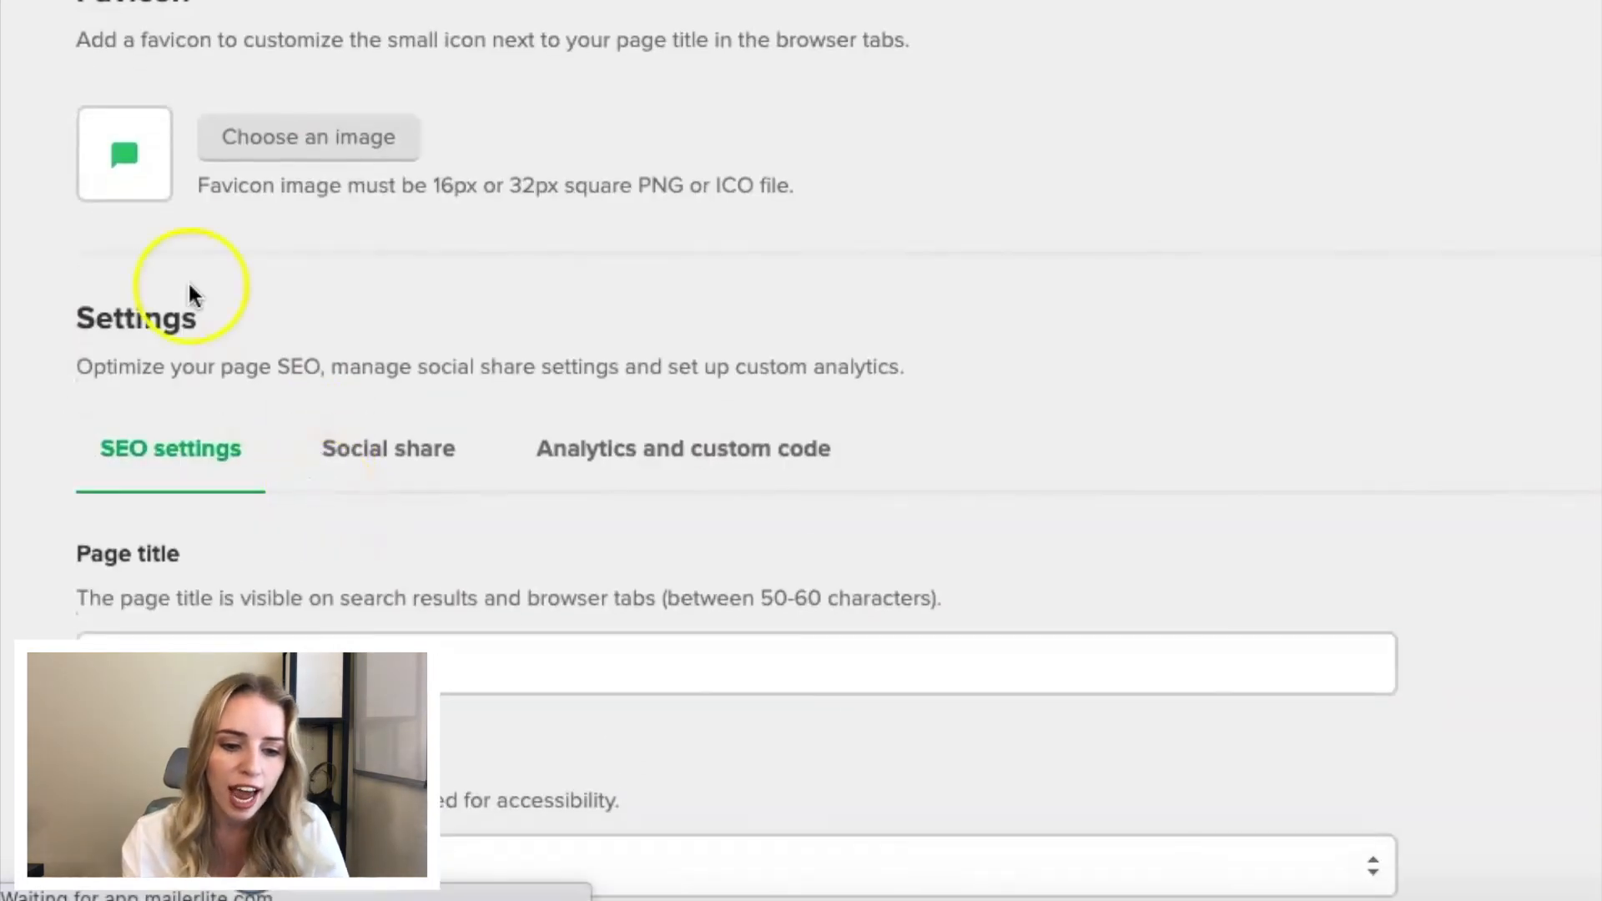
{"action": "scroll", "coordinate": [138, 609], "scroll_direction": "down", "scroll_amount": 3}
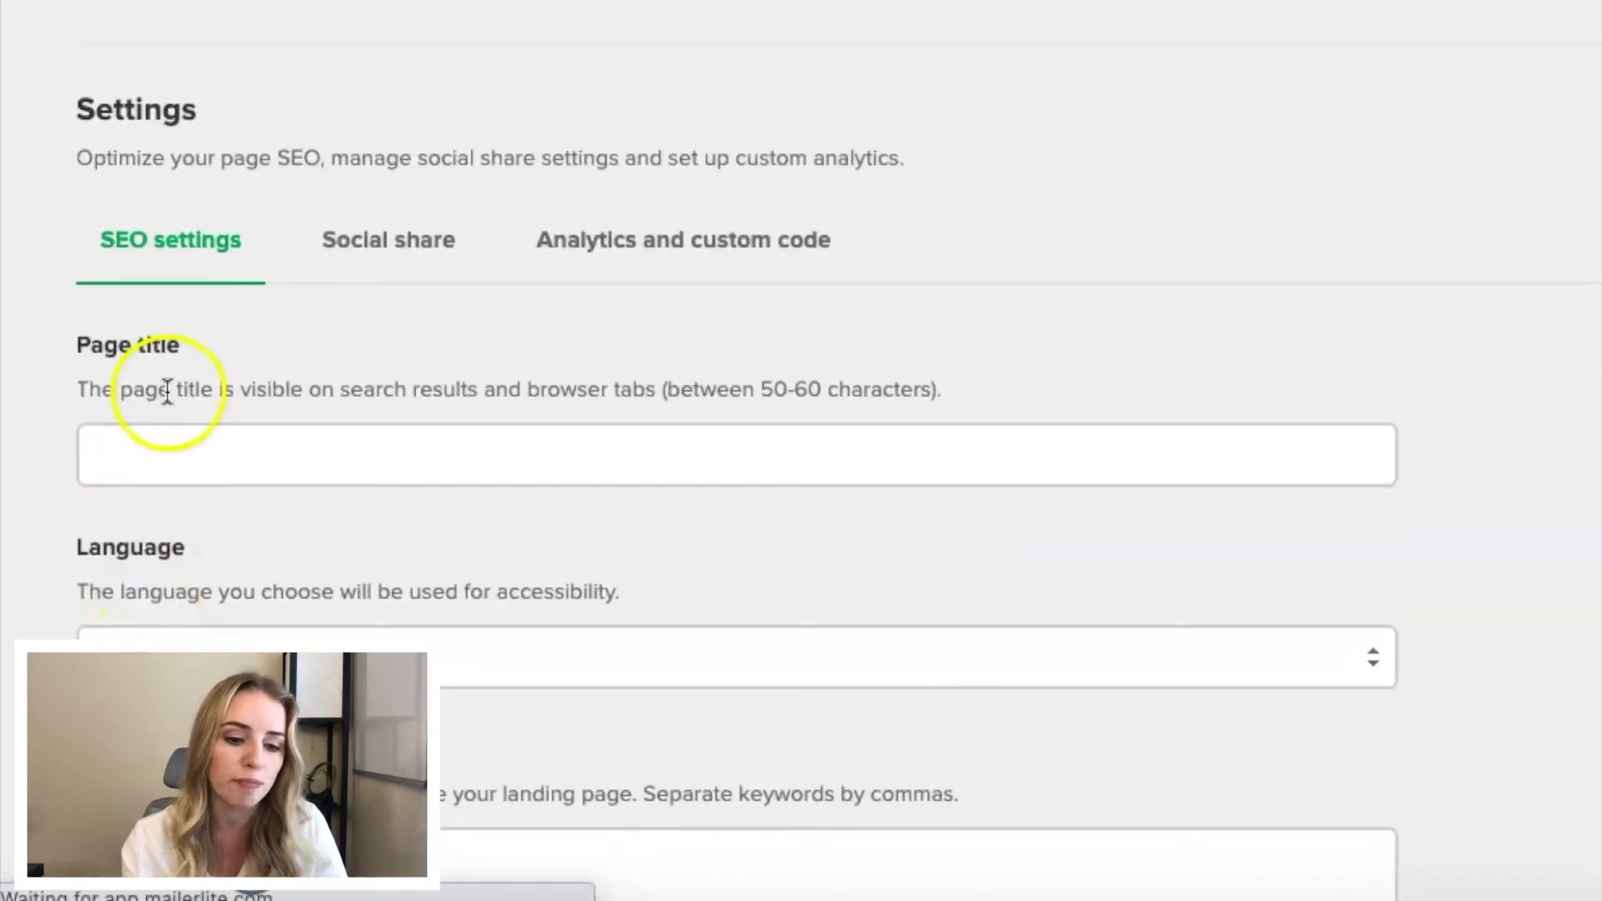
{"action": "scroll", "coordinate": [223, 627], "scroll_direction": "down", "scroll_amount": 2}
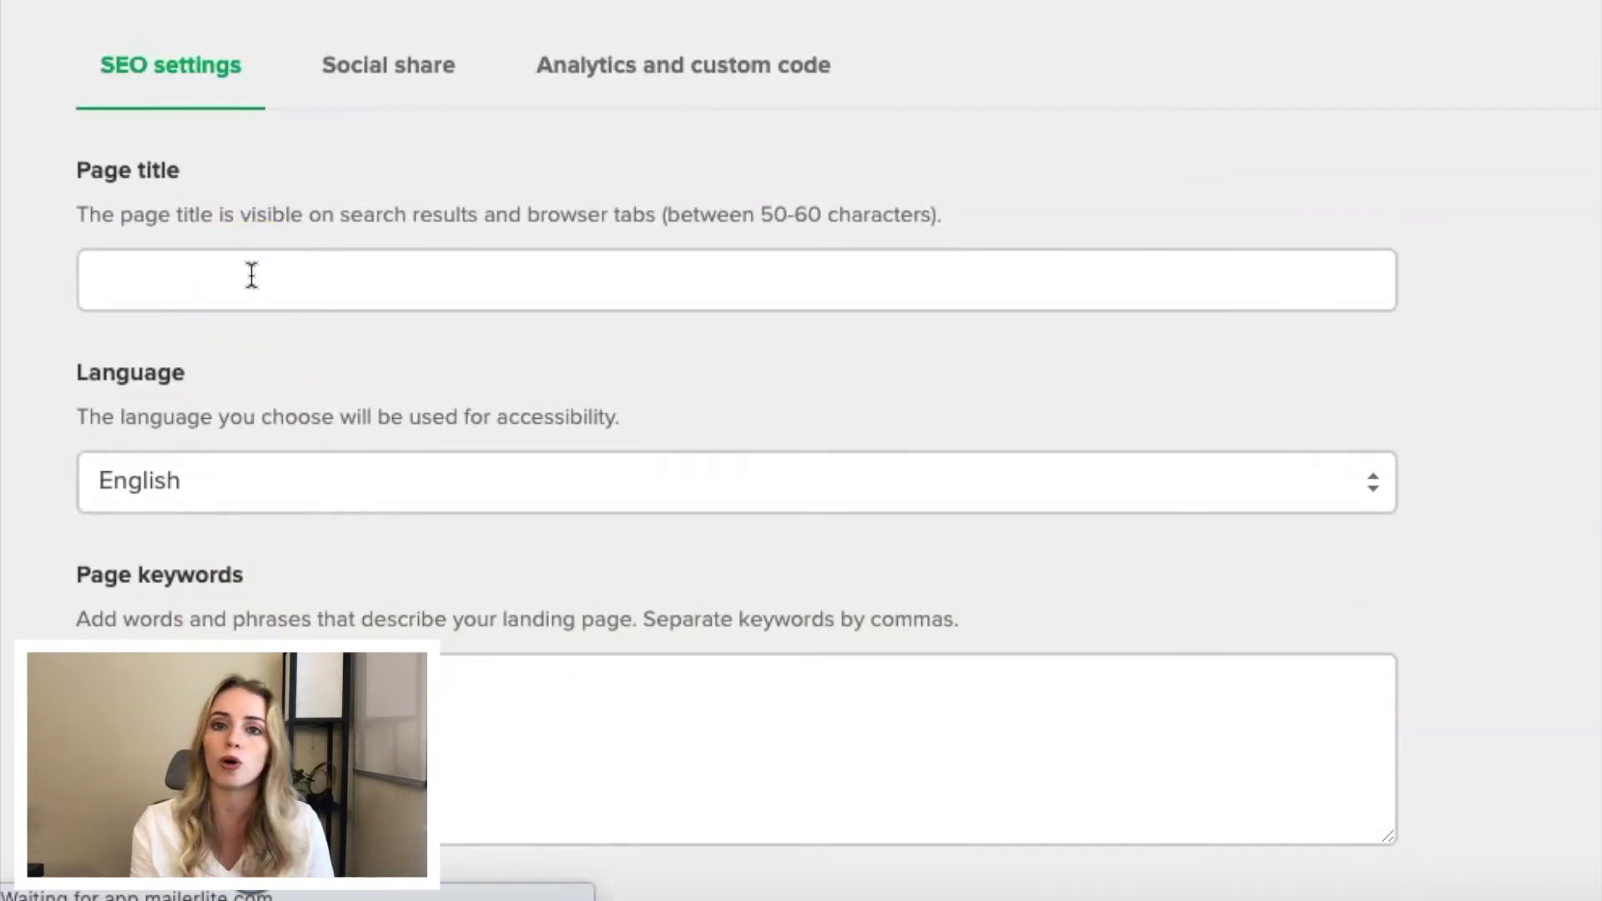
- Review the published landing page's overview, including its URL, page settings and subscriber groups
{"action": "scroll", "coordinate": [251, 274], "scroll_direction": "down", "scroll_amount": 7}
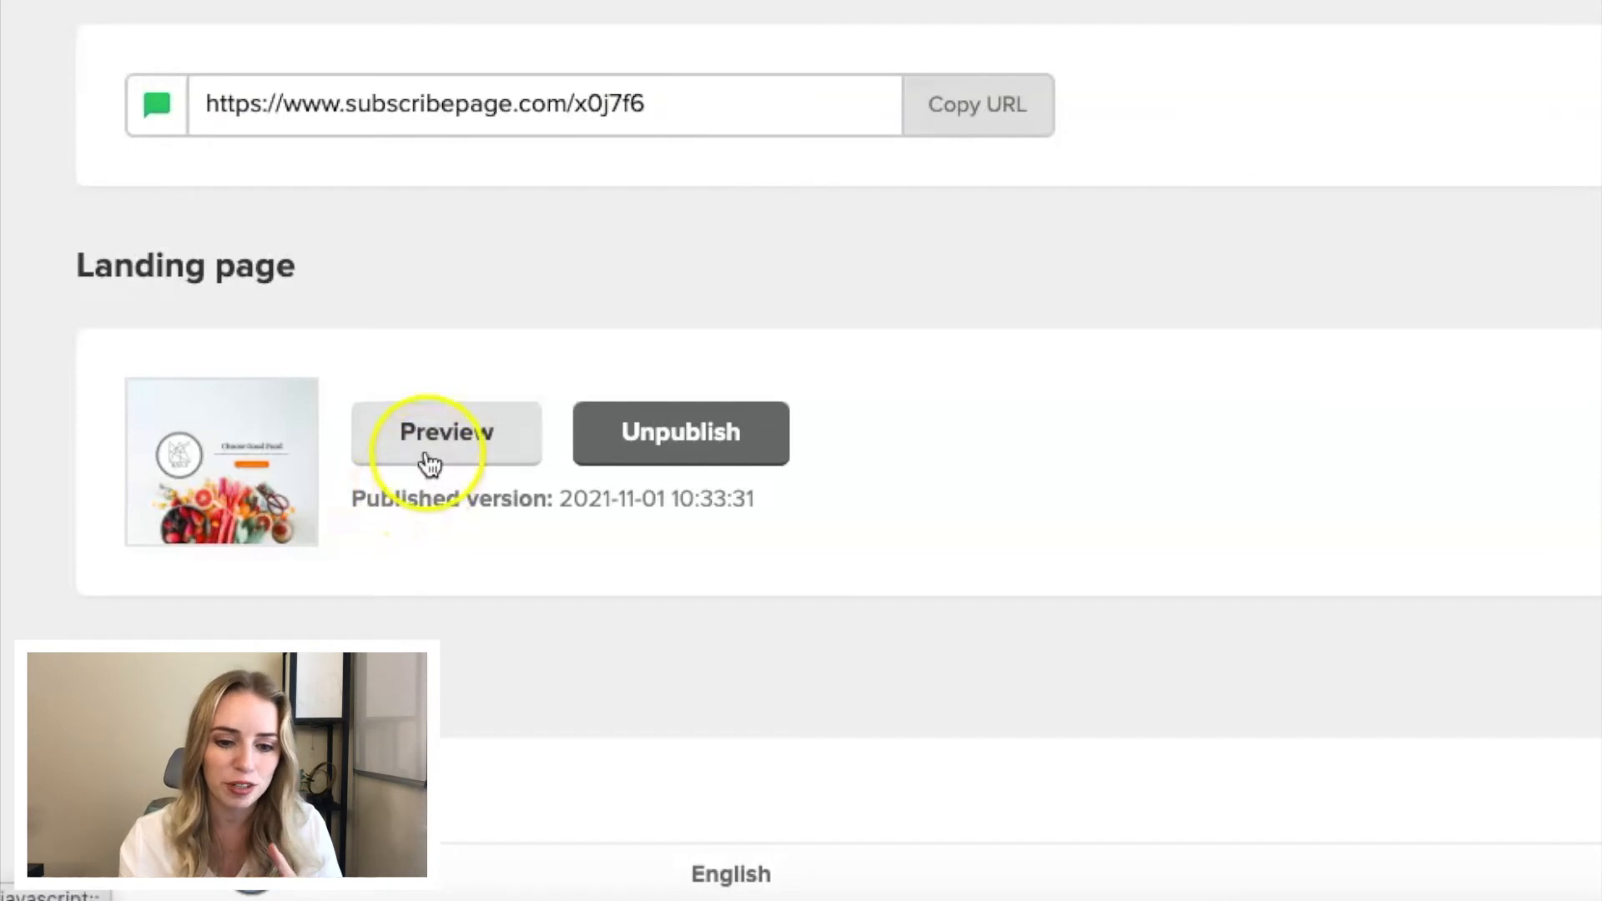
{"action": "scroll", "coordinate": [720, 474], "scroll_direction": "down", "scroll_amount": 5}
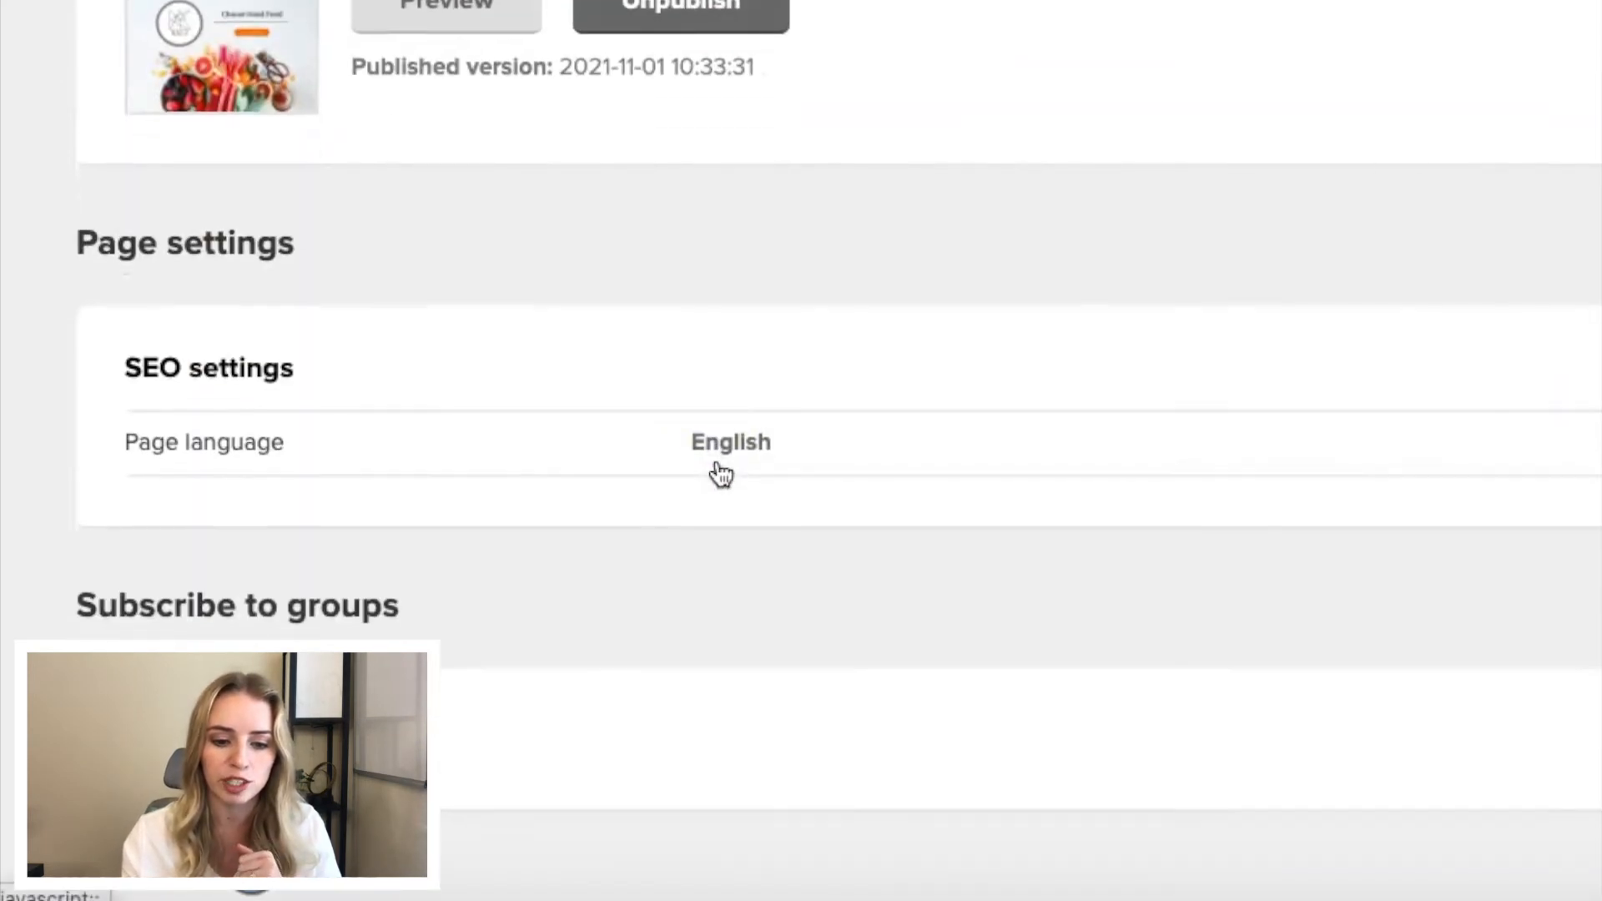
{"action": "scroll", "coordinate": [720, 473], "scroll_direction": "up", "scroll_amount": 6}
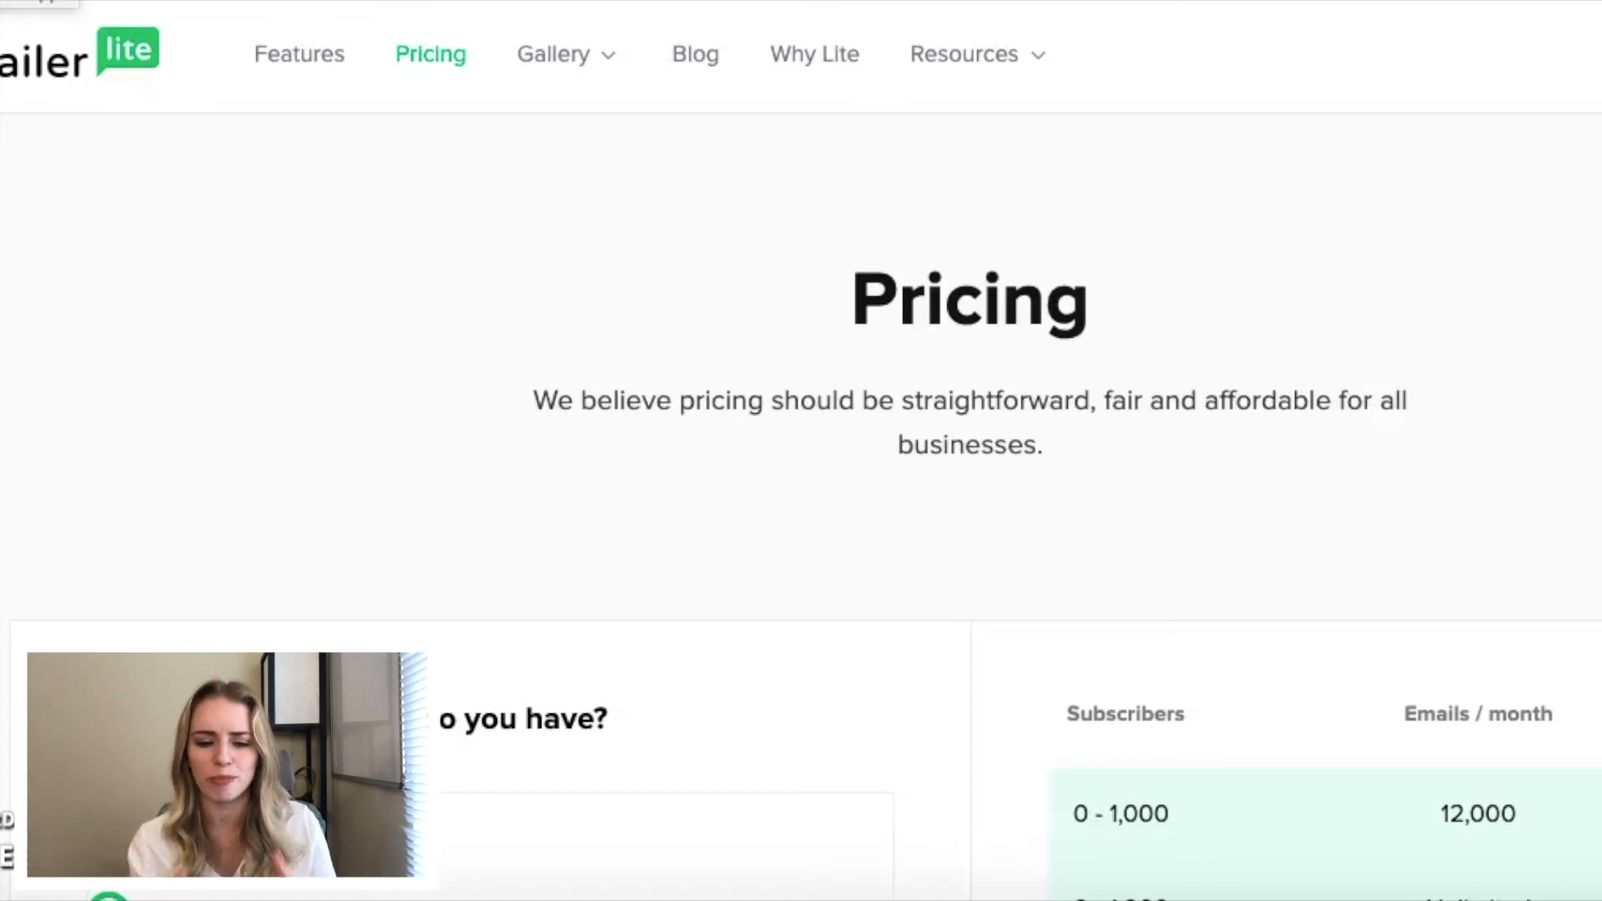
- On the MailerLite pricing page, compare the monthly cost of the 1,001 - 2,500 subscriber tier with that for 1,000 subscribers
{"action": "scroll", "coordinate": [329, 409], "scroll_direction": "down", "scroll_amount": 3}
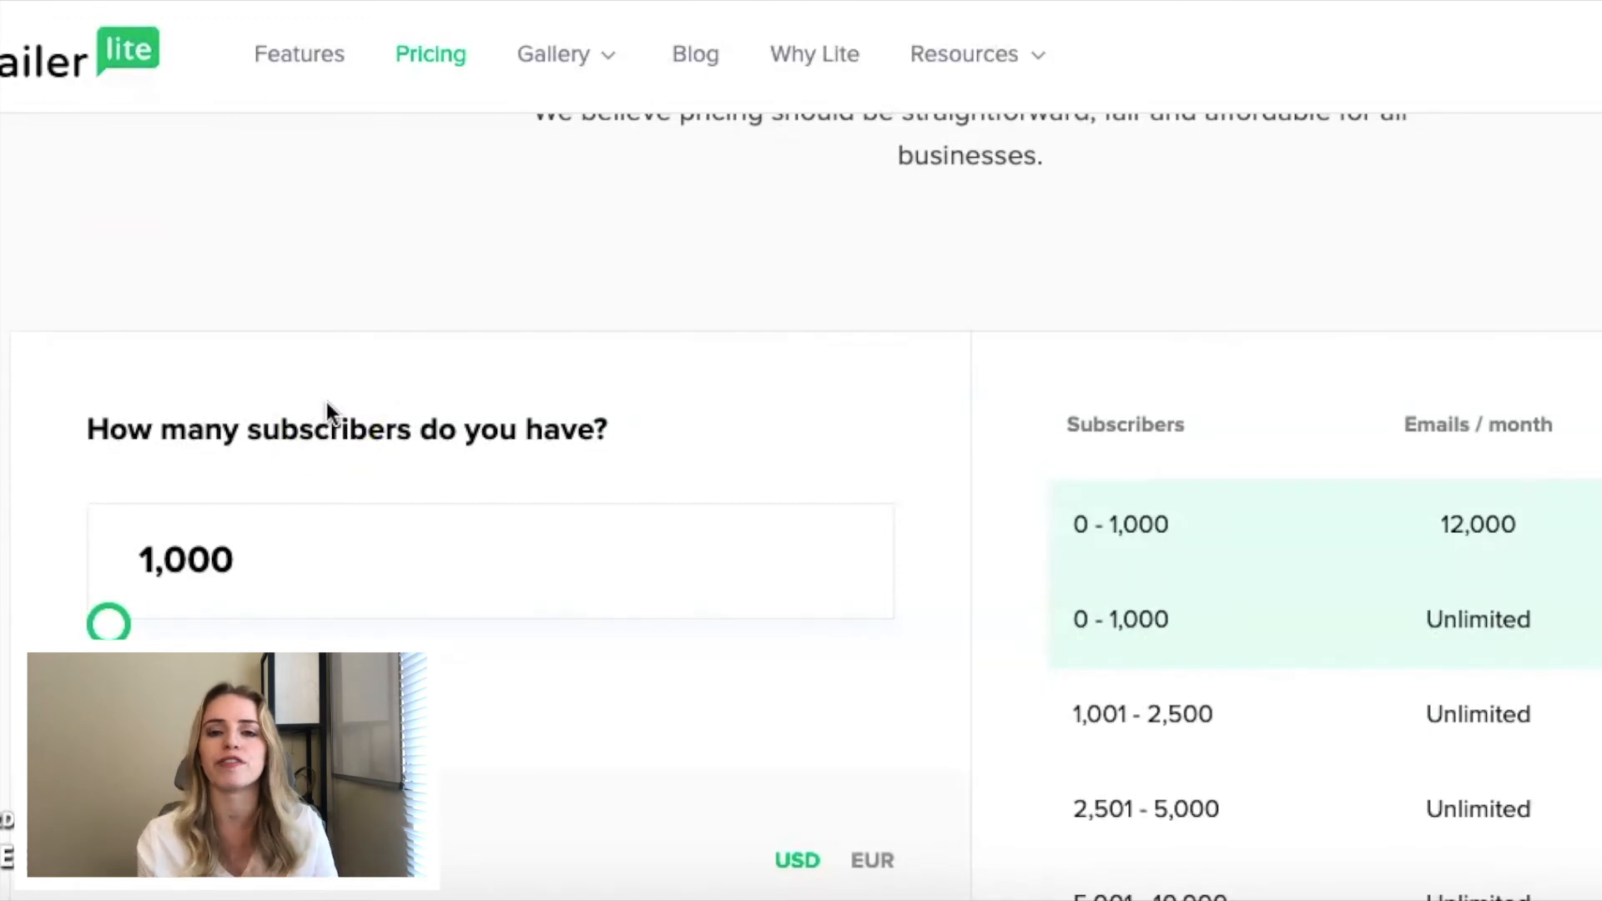
{"action": "scroll", "coordinate": [329, 411], "scroll_direction": "down", "scroll_amount": 1}
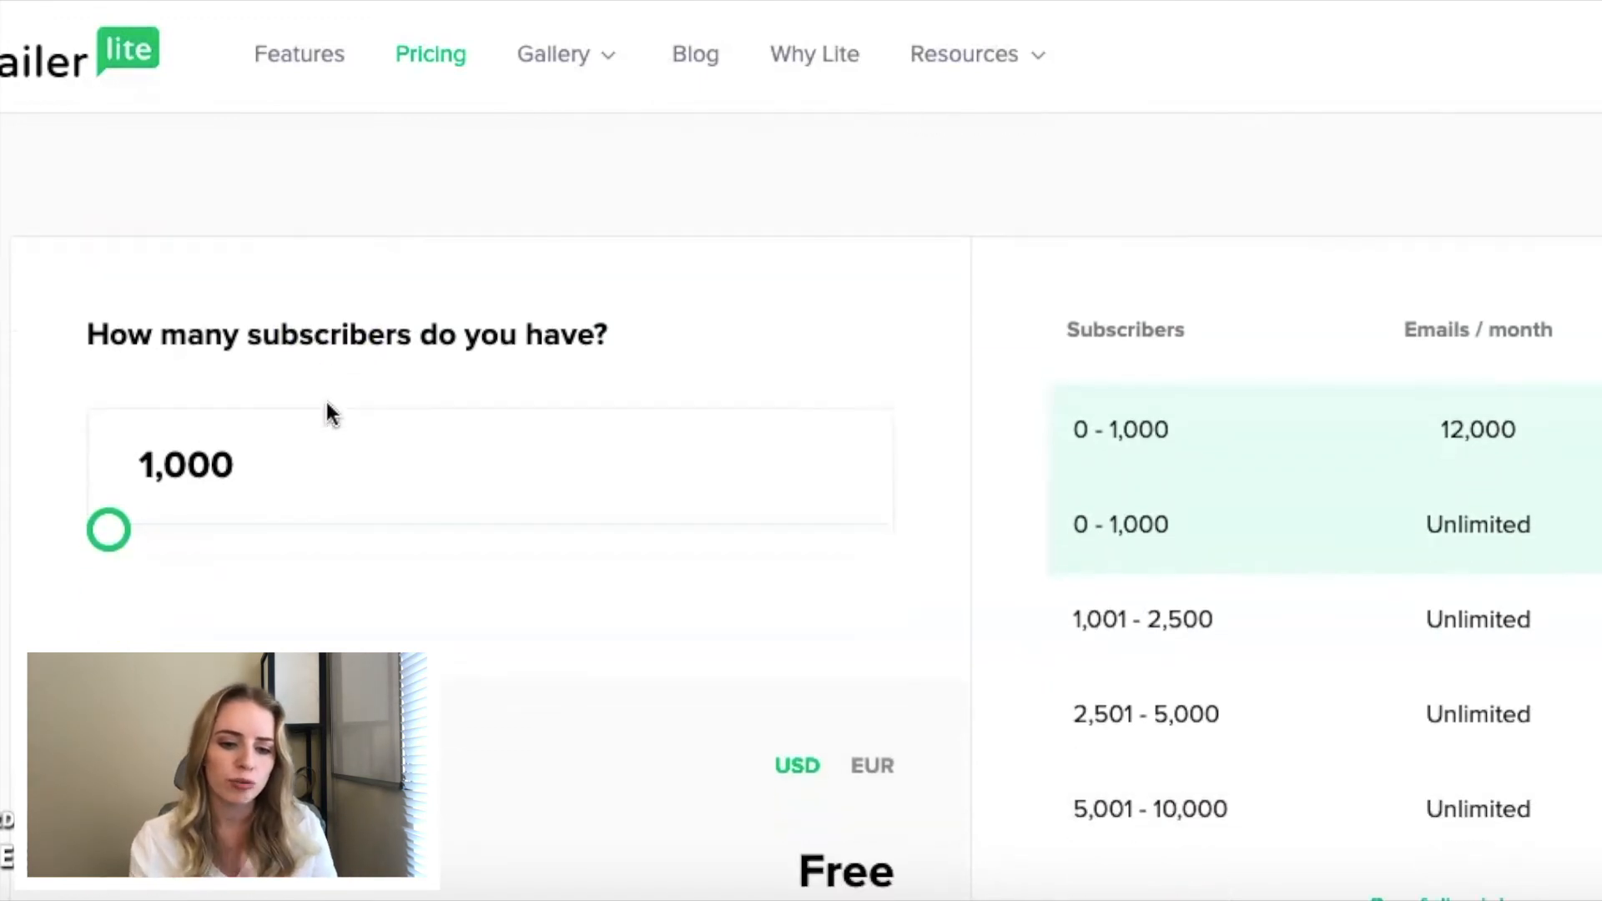
{"action": "left_click", "coordinate": [118, 329]}
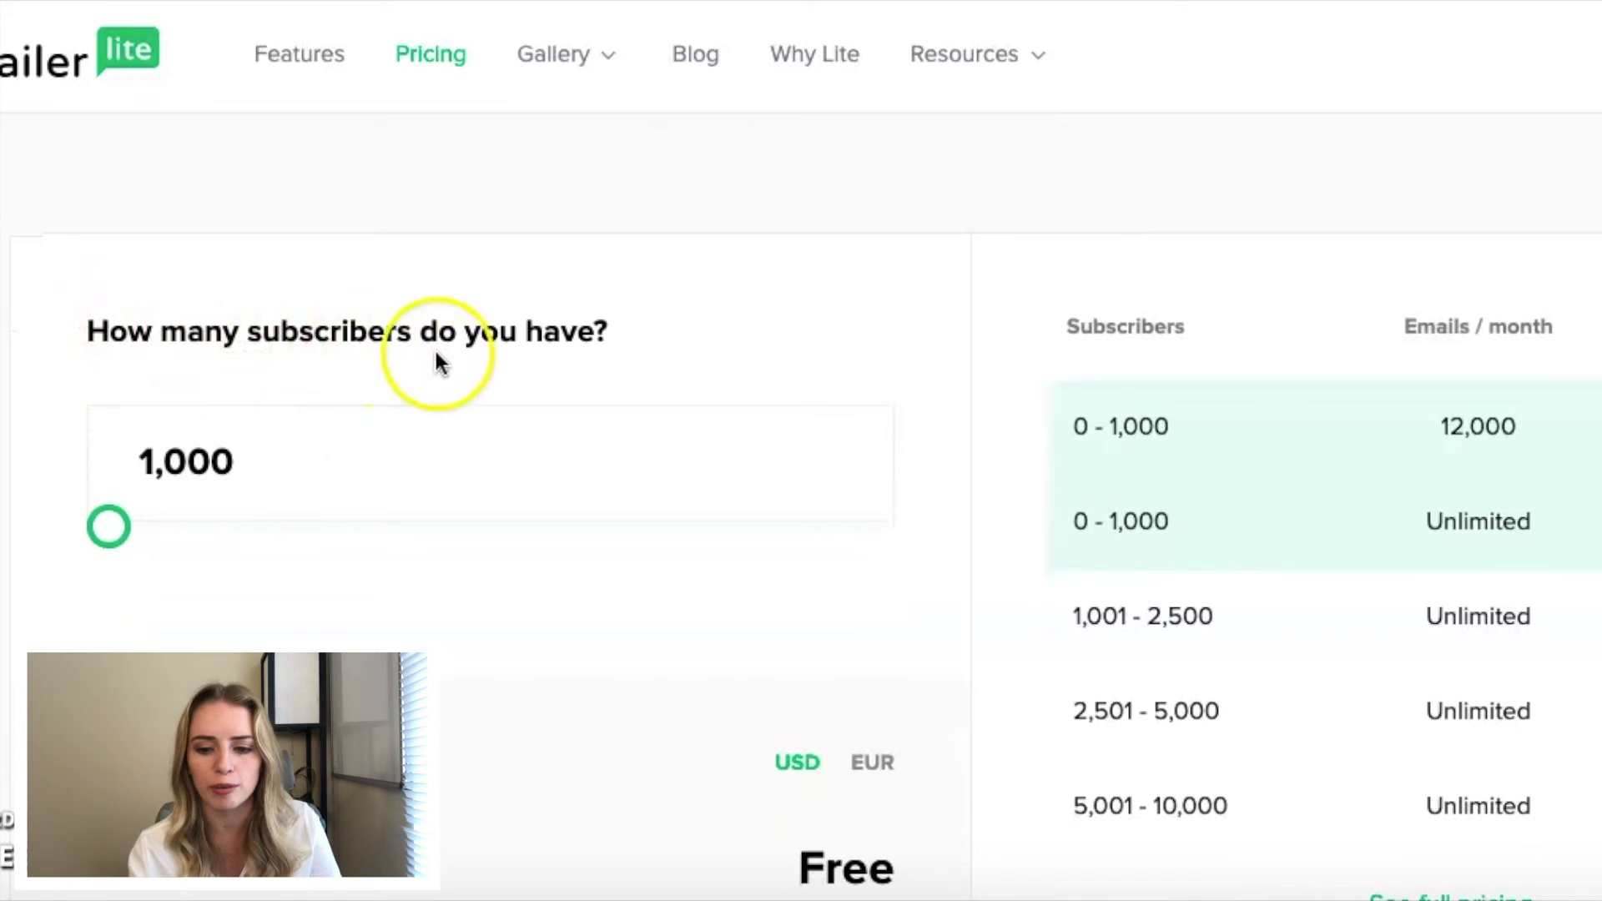
{"action": "left_click_drag", "start_coordinate": [99, 542], "coordinate": [150, 548]}
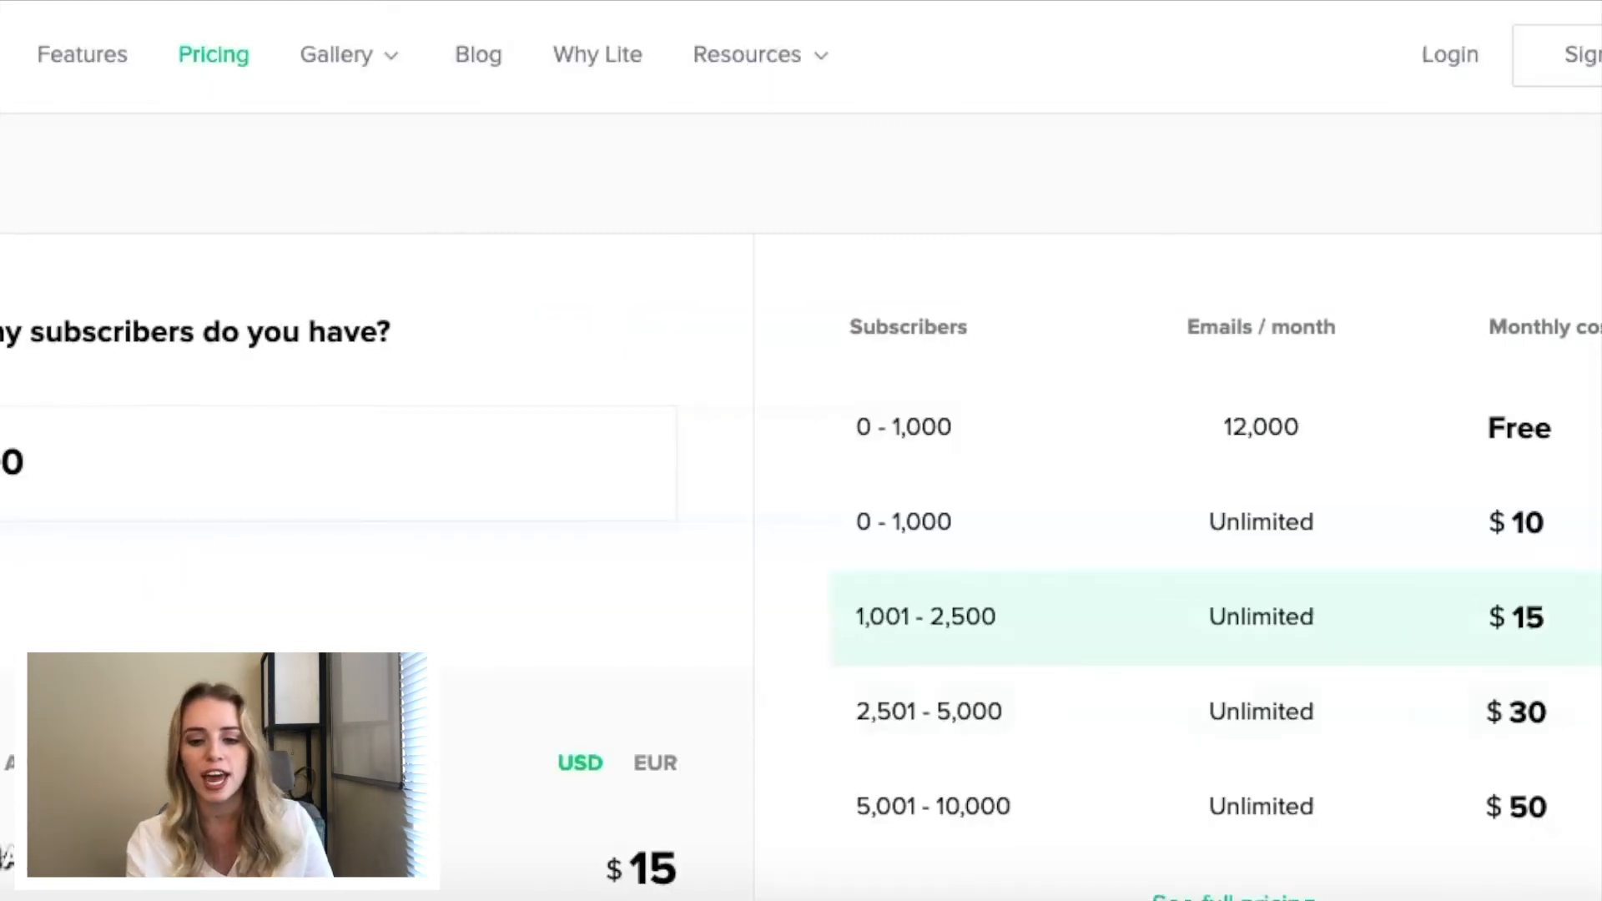
{"action": "mouse_move", "coordinate": [0, 549]}
{"action": "left_mouse_down"}
{"action": "mouse_move", "coordinate": [25, 548]}
{"action": "mouse_move", "coordinate": [3, 527]}
{"action": "left_mouse_up"}
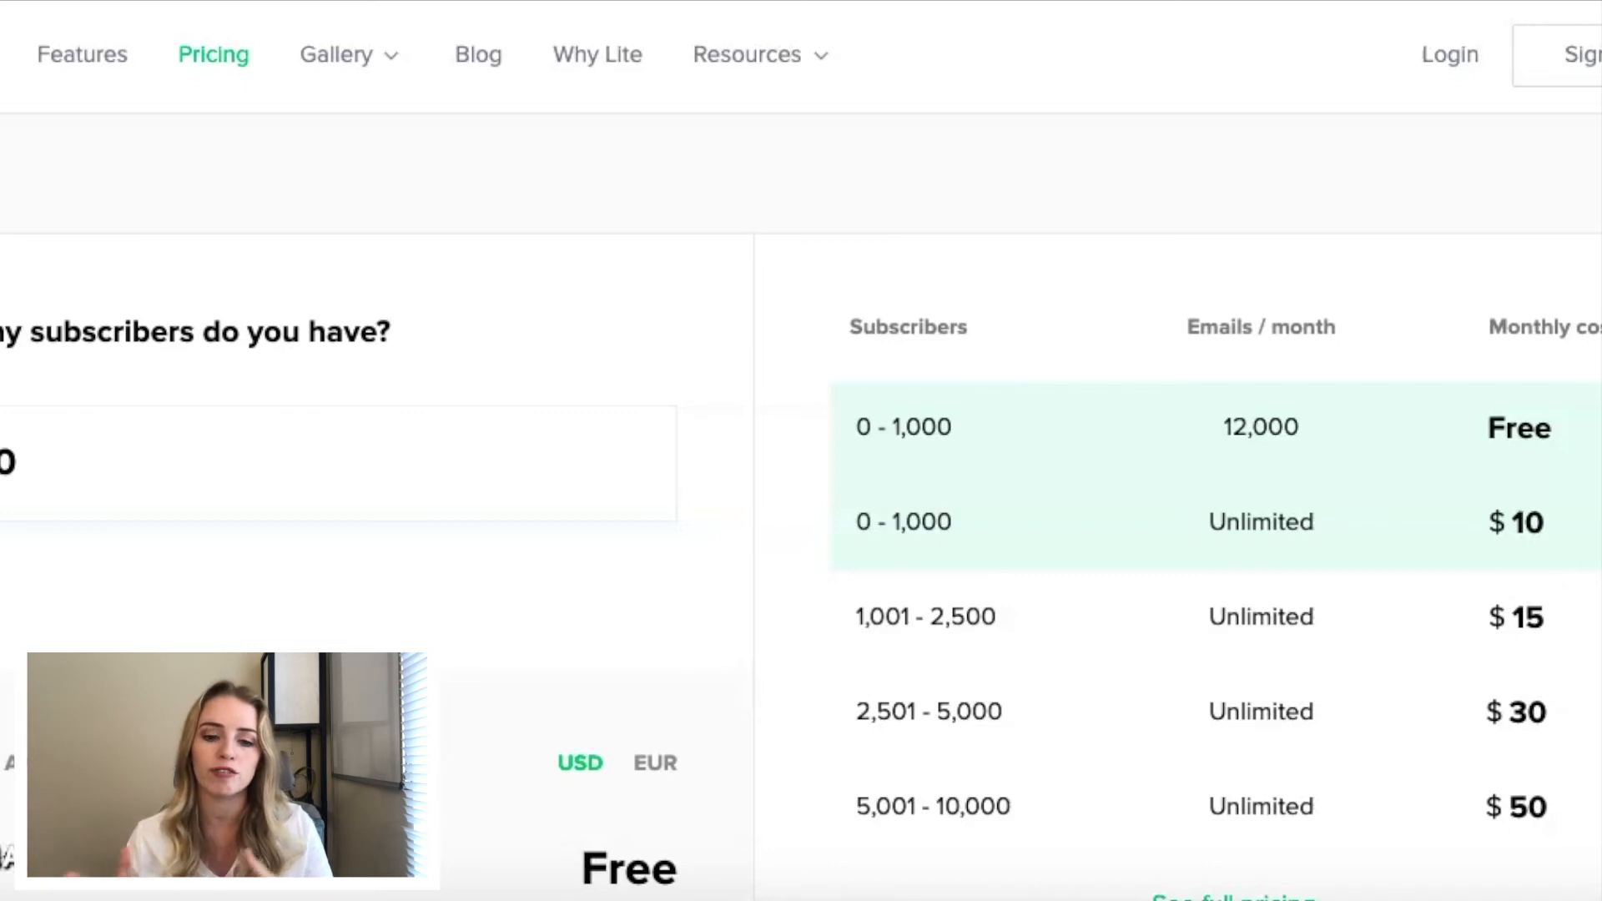
- Show the annual billing prices for 1,000 subscribers and compare the EUR and USD currency options
{"action": "scroll", "coordinate": [239, 625], "scroll_direction": "down", "scroll_amount": 2}
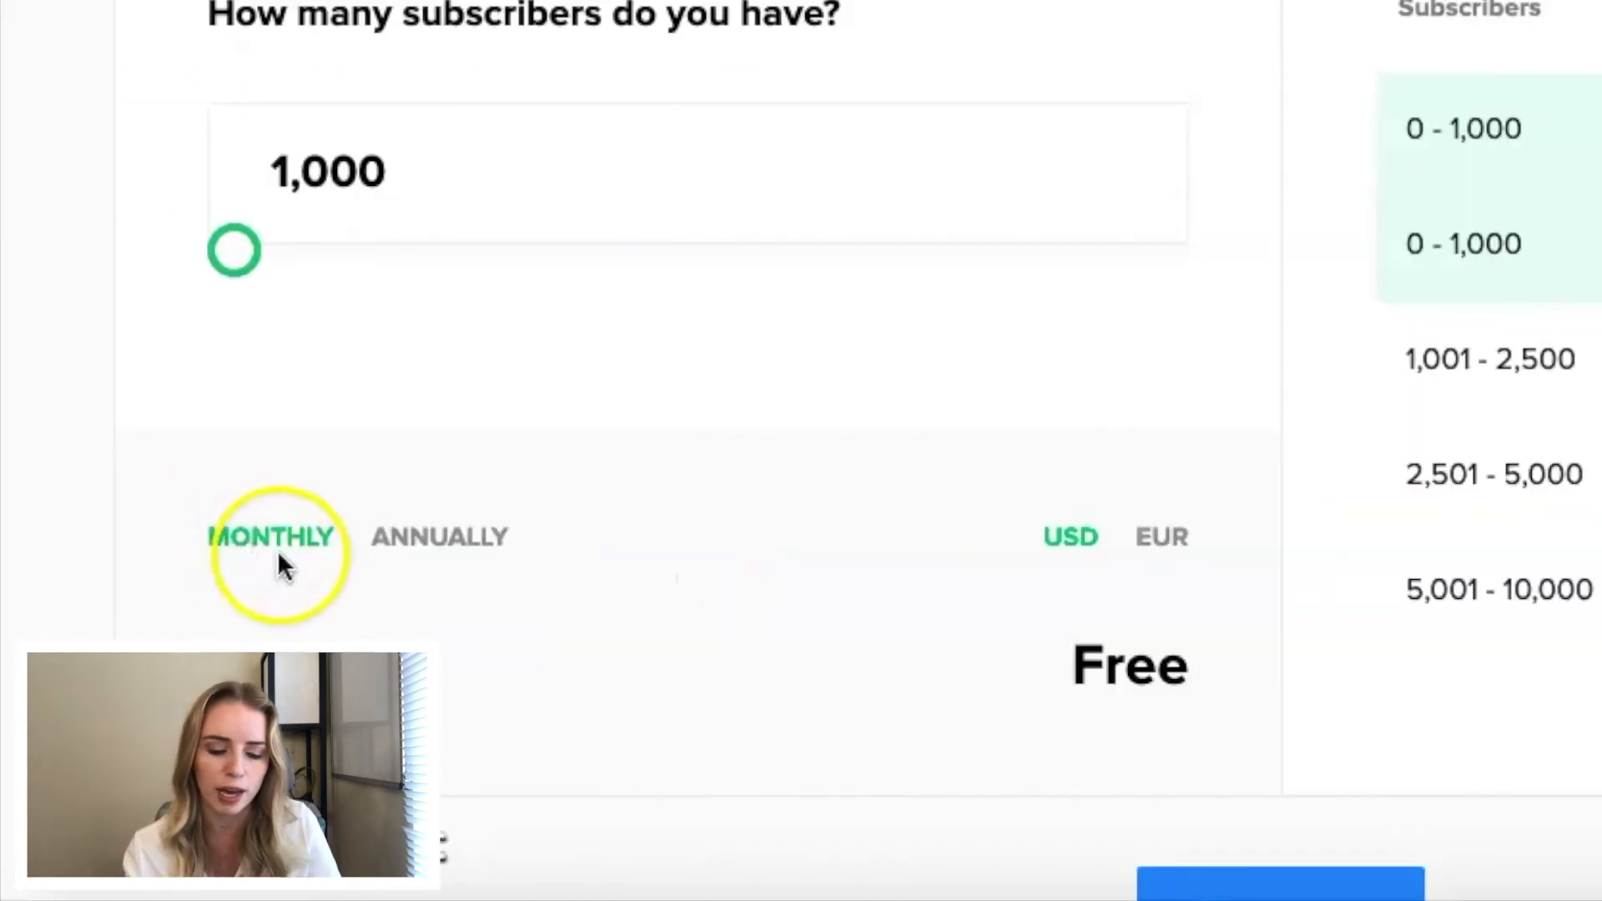
{"action": "left_click", "coordinate": [424, 543]}
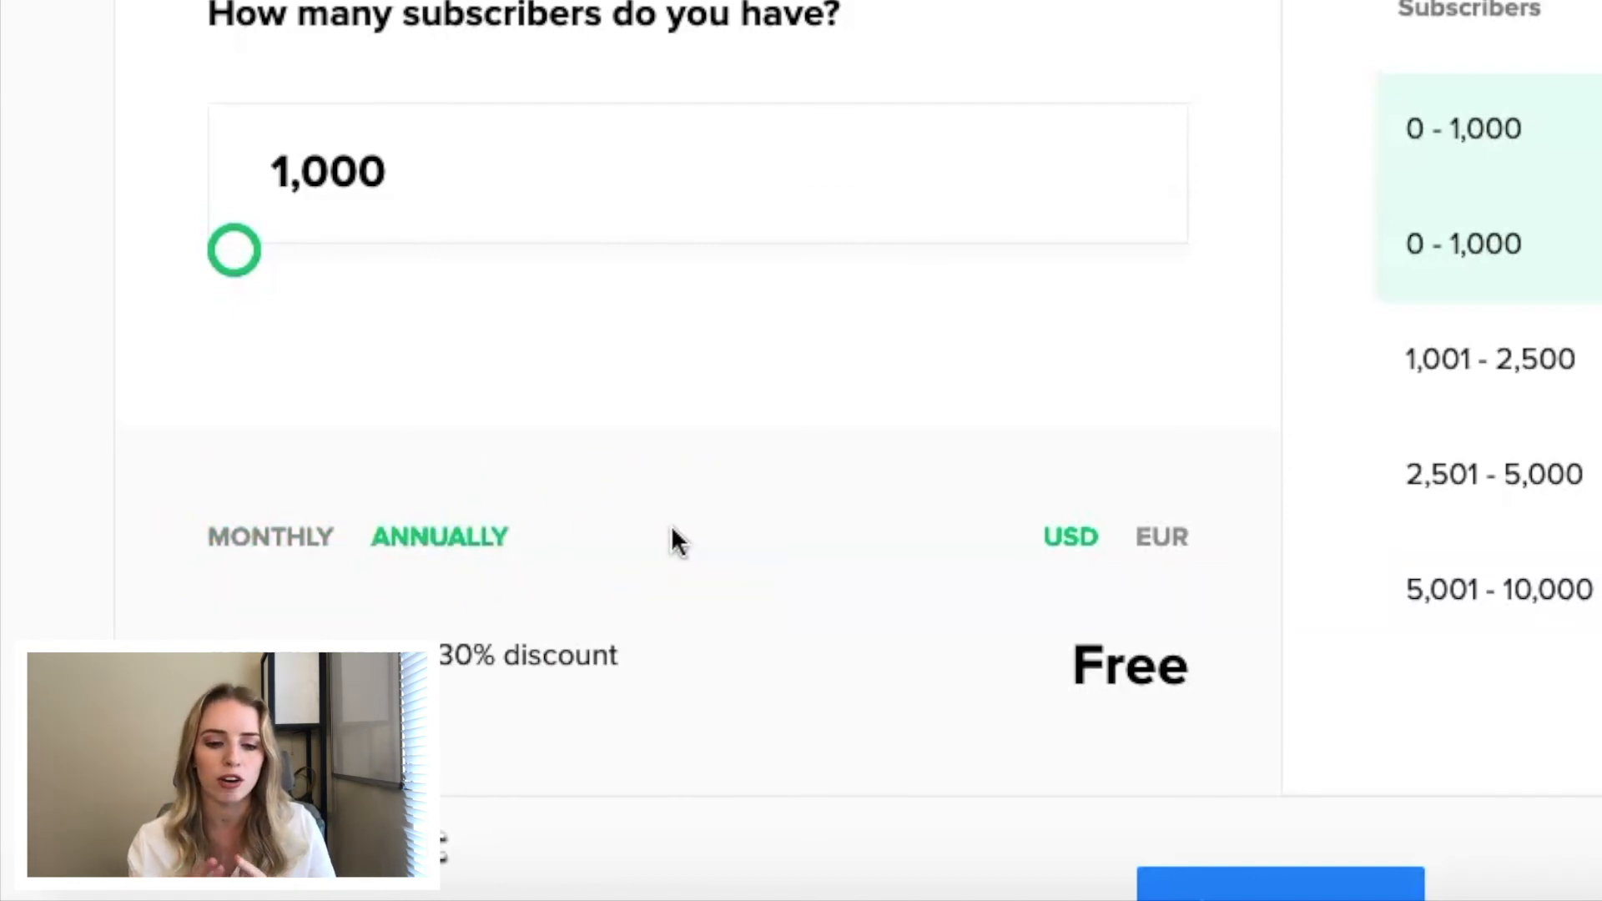
{"action": "left_click_drag", "start_coordinate": [440, 654], "coordinate": [639, 654]}
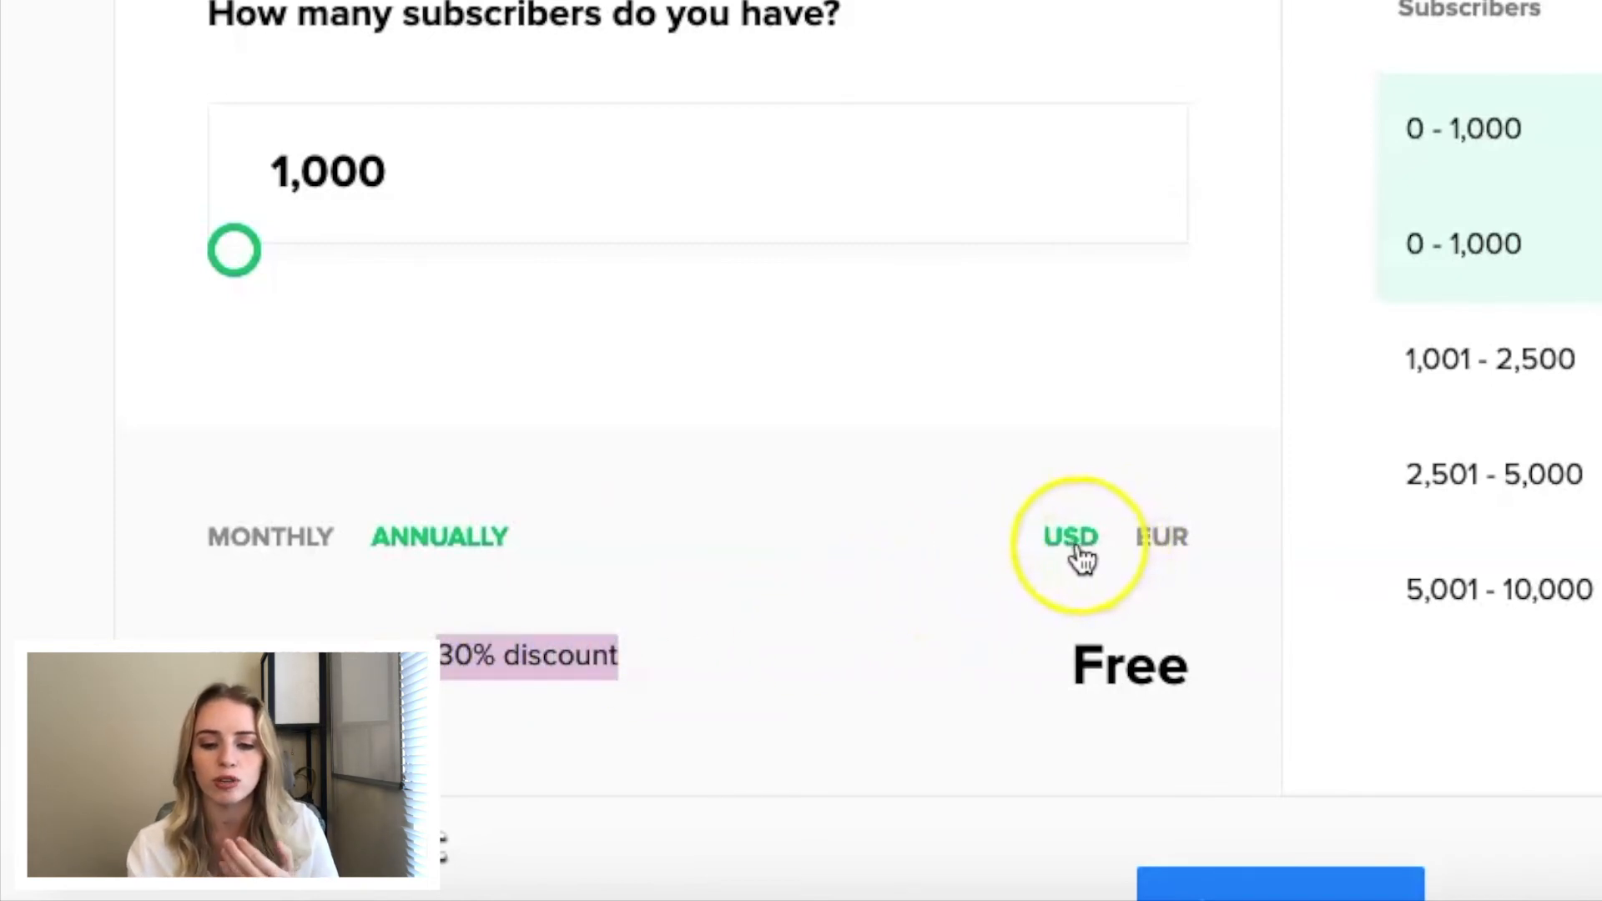
{"action": "left_click", "coordinate": [1162, 538]}
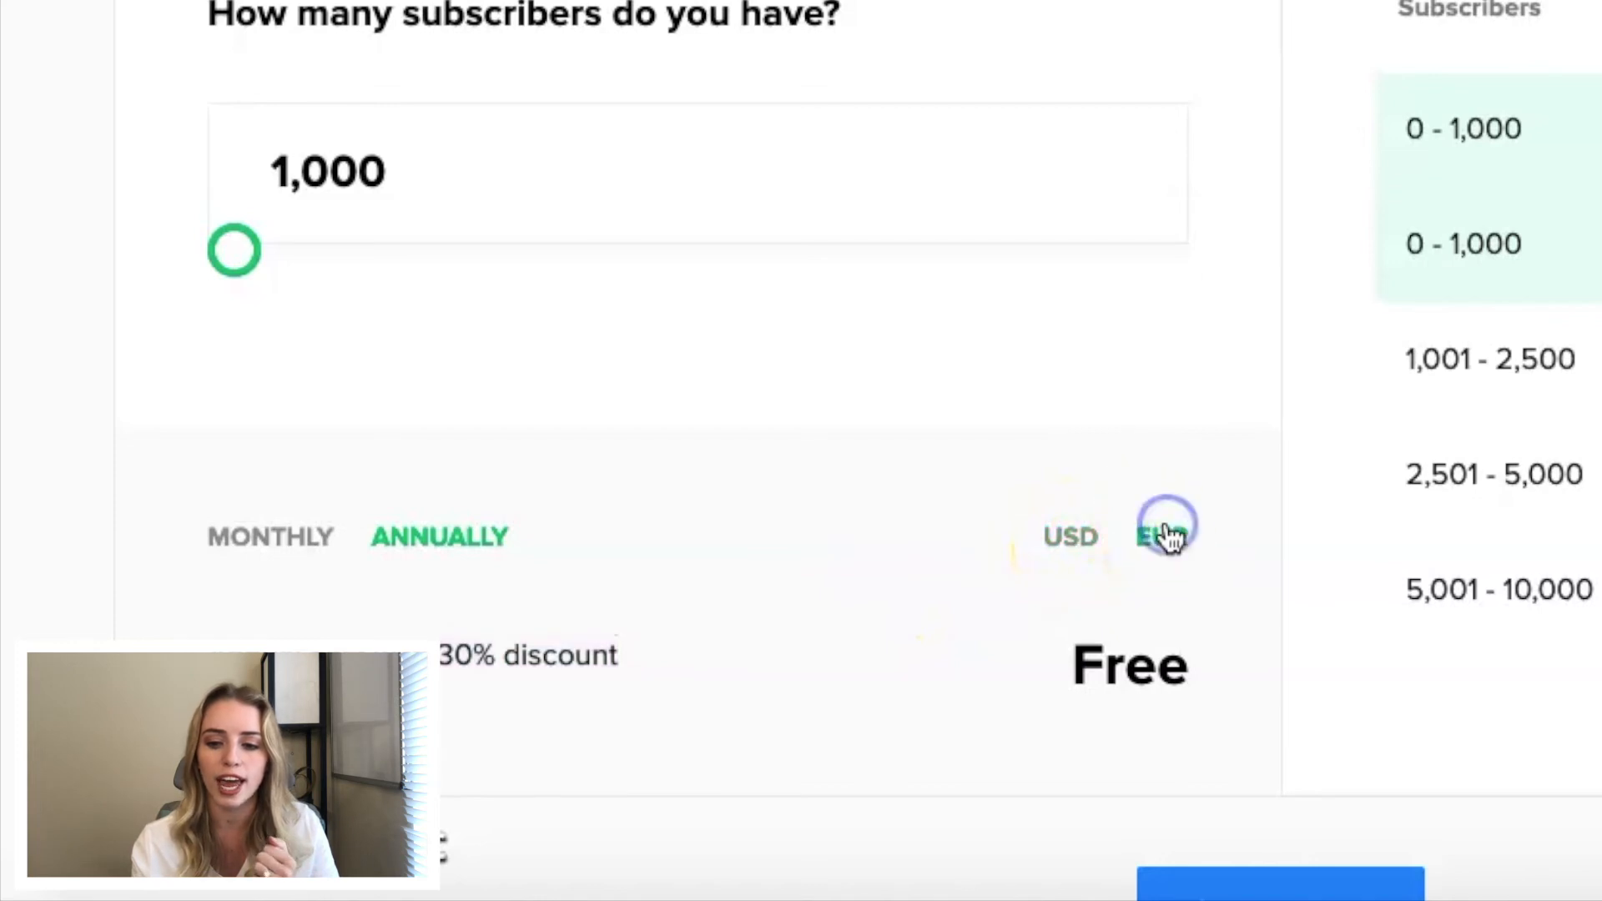
{"action": "left_click", "coordinate": [1072, 544]}
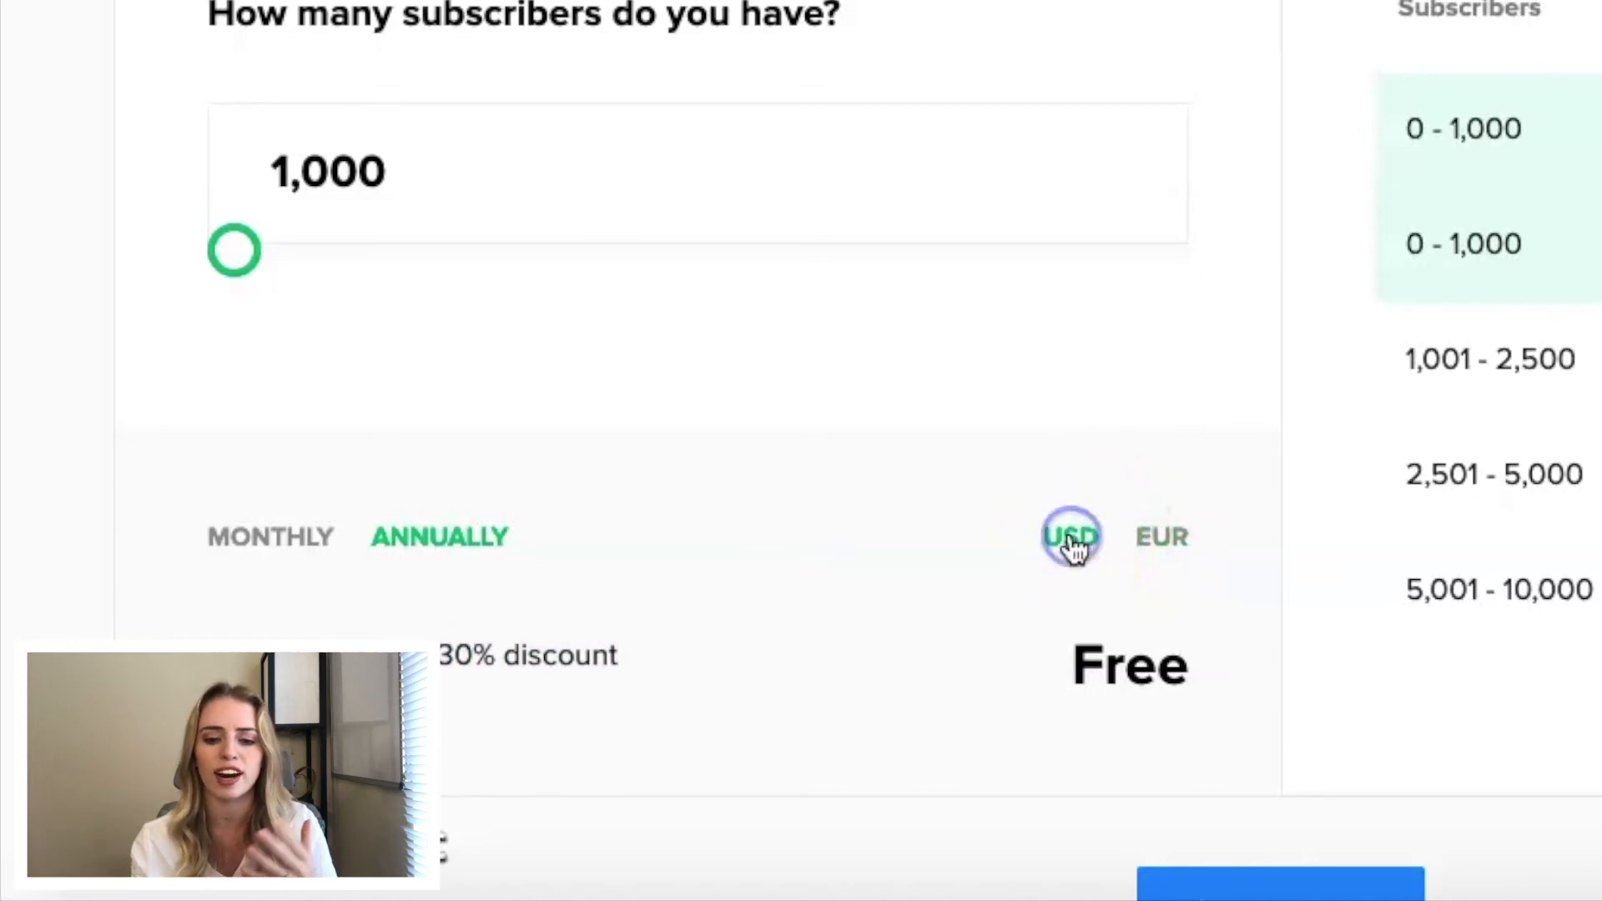
- Examine the annual pricing tiers, the free trial offer and the Add-ons section of the pricing page
{"action": "scroll", "coordinate": [1073, 548], "scroll_direction": "down", "scroll_amount": 5}
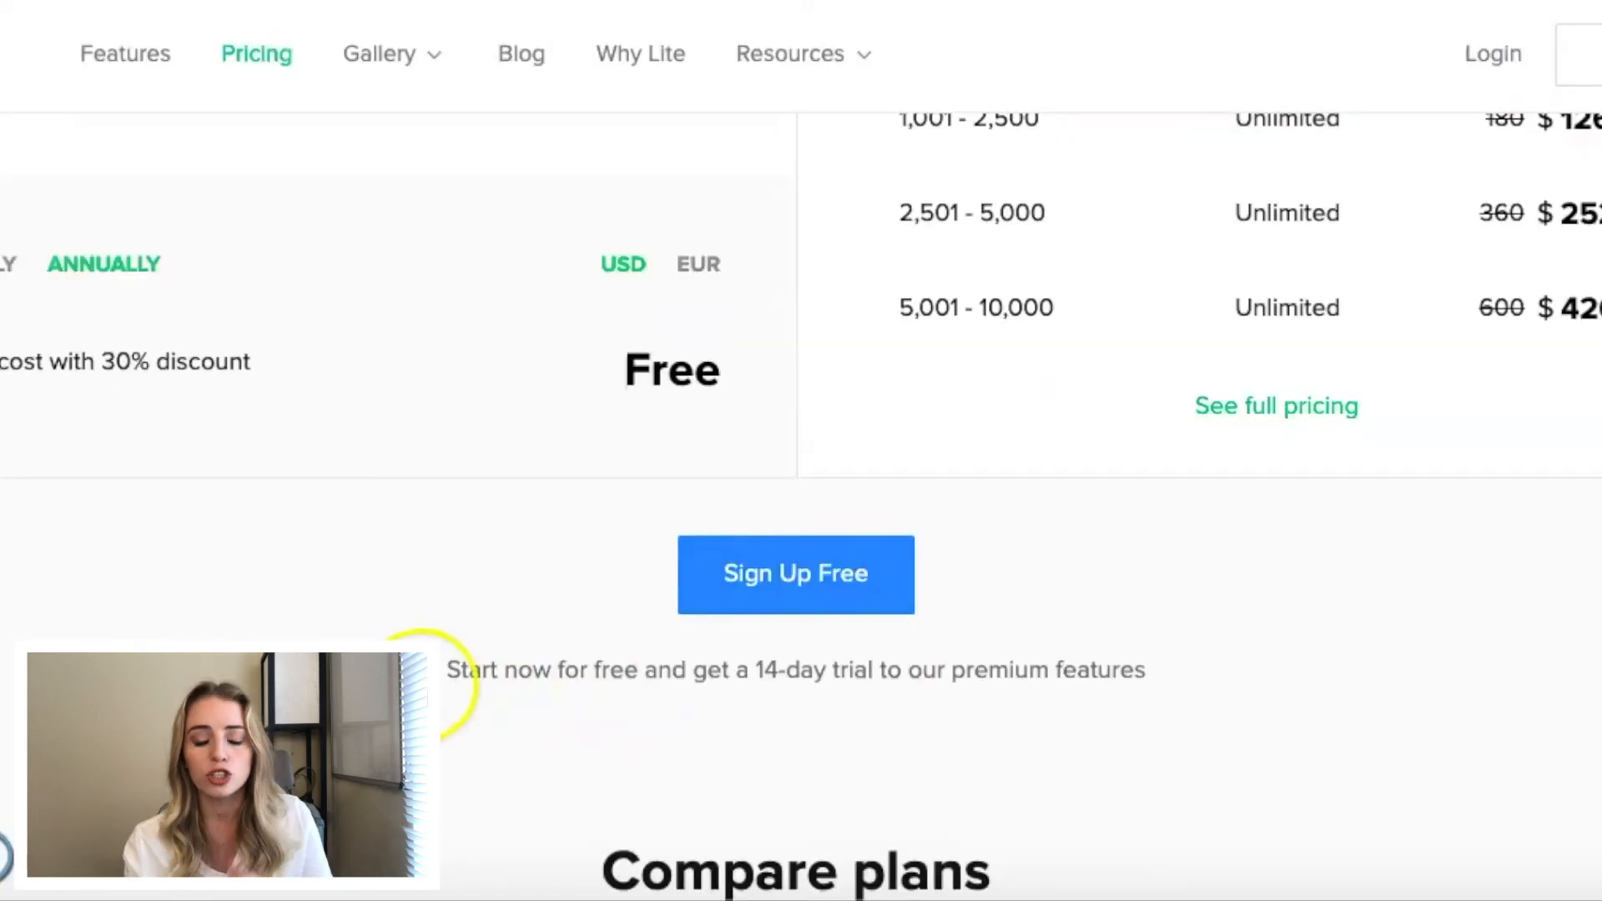
{"action": "scroll", "coordinate": [532, 664], "scroll_direction": "up", "scroll_amount": 3}
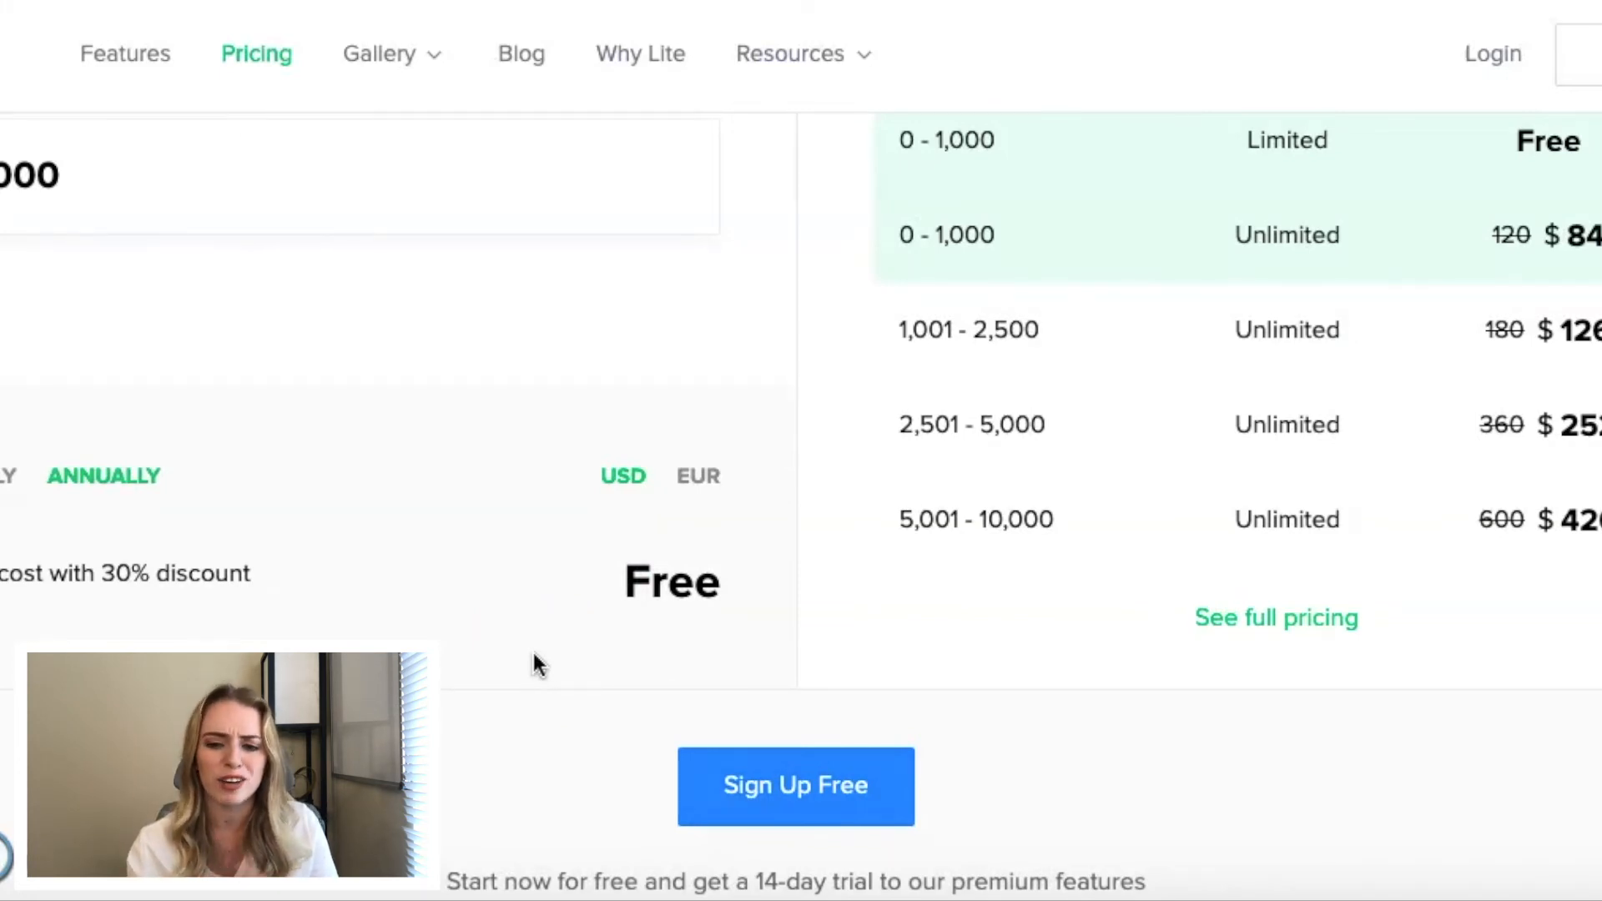
{"action": "scroll", "coordinate": [533, 654], "scroll_direction": "down", "scroll_amount": 2}
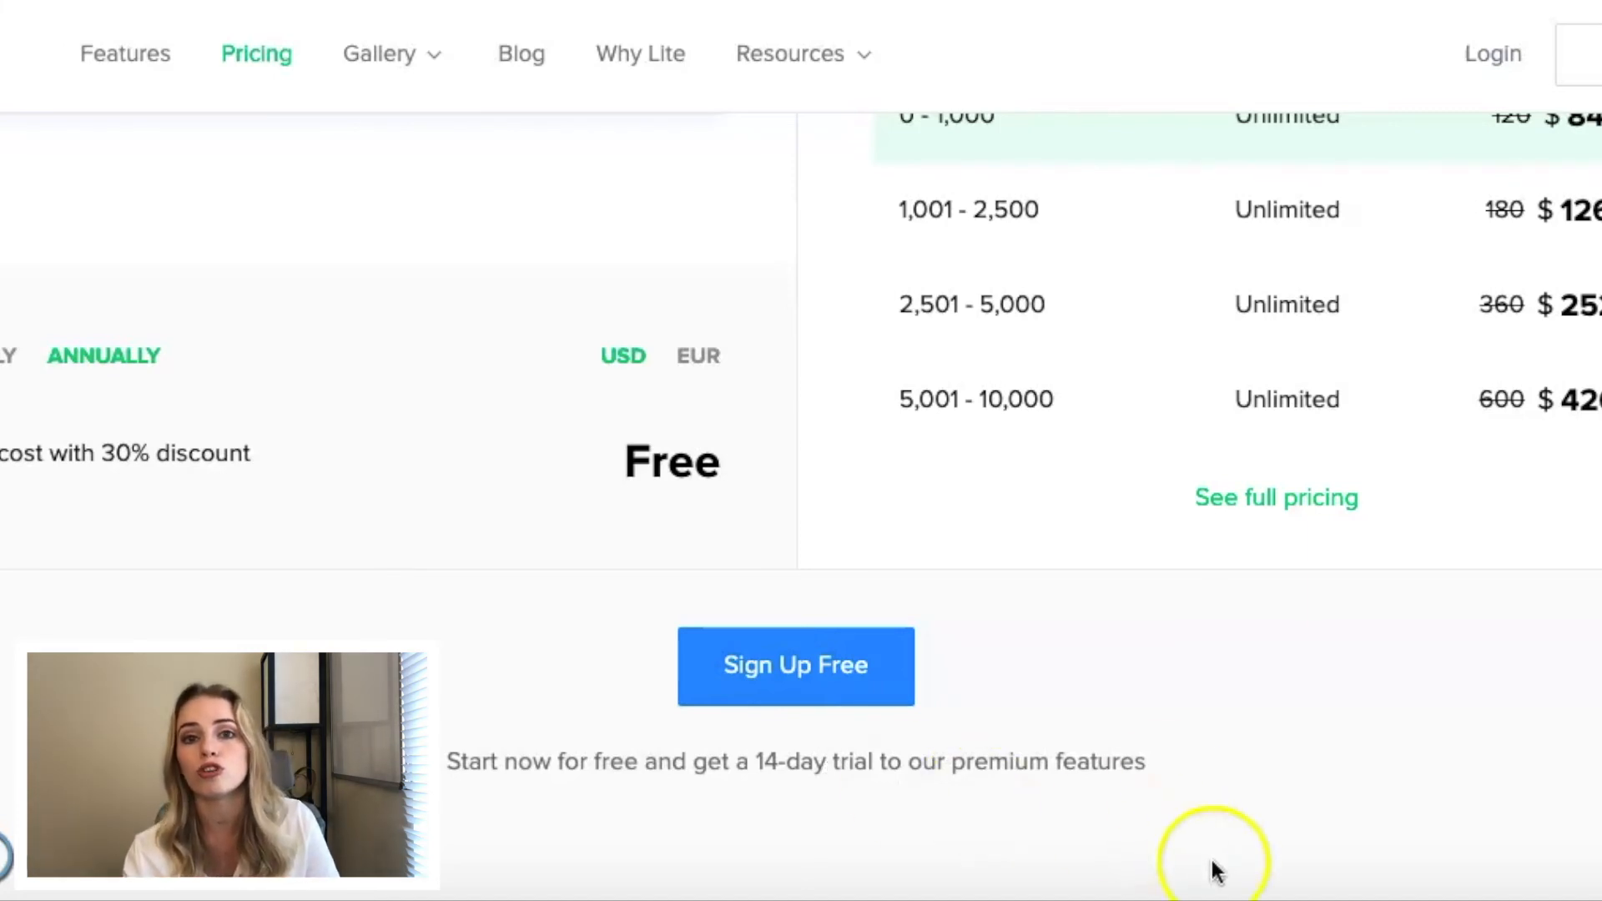
{"action": "scroll", "coordinate": [1119, 625], "scroll_direction": "down", "scroll_amount": 5}
{"action": "scroll", "coordinate": [1122, 624], "scroll_direction": "down", "scroll_amount": 6}
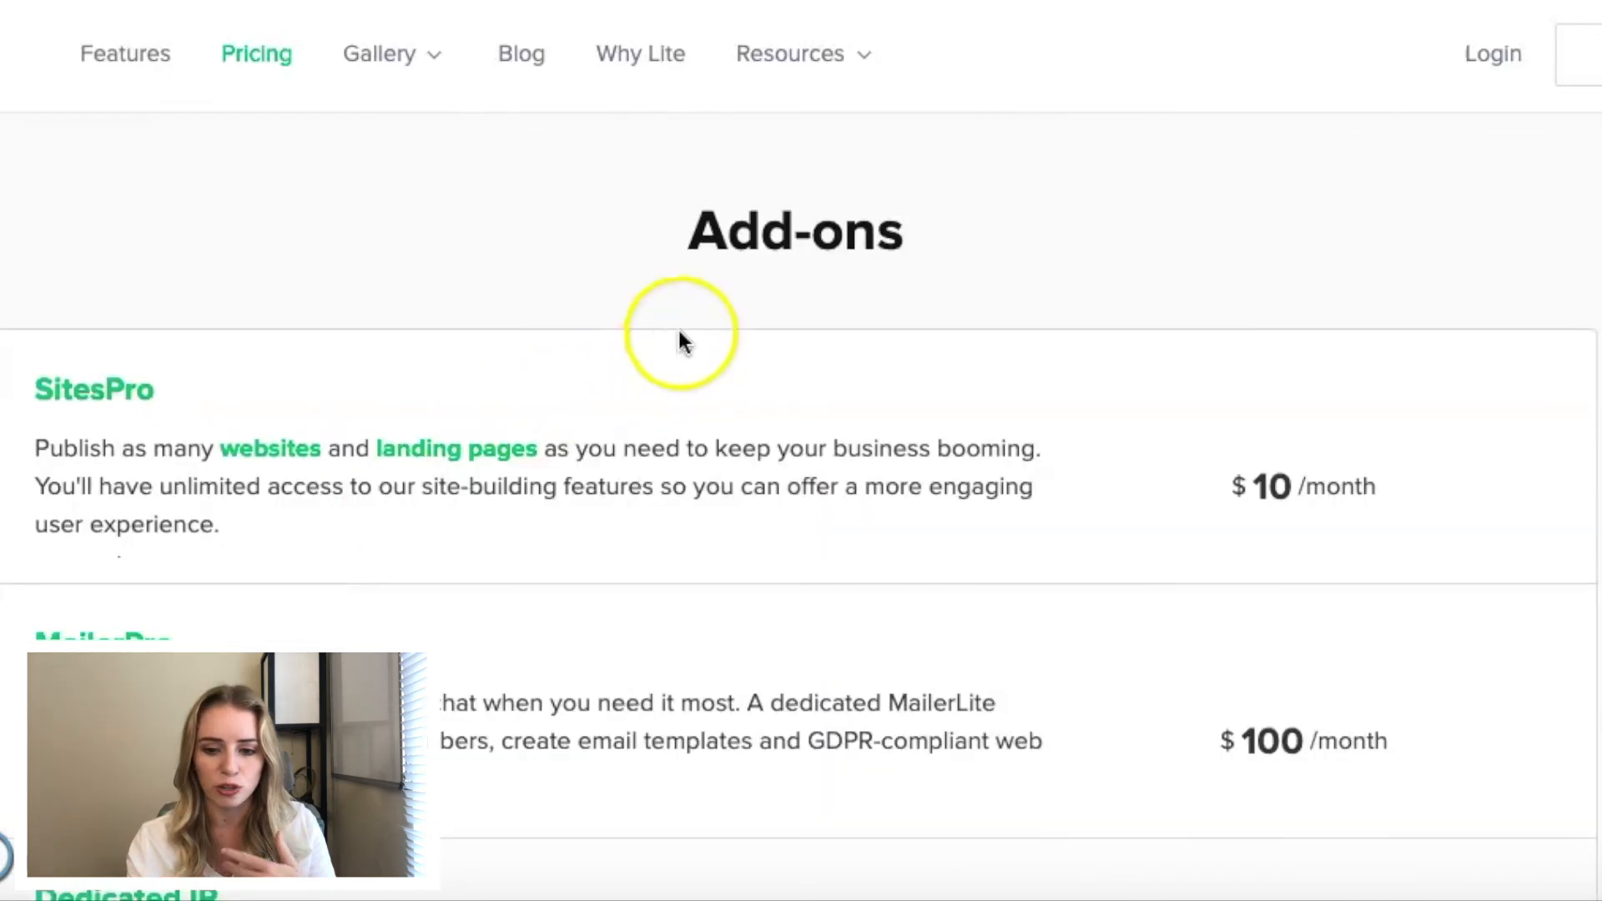
{"action": "left_click_drag", "start_coordinate": [649, 275], "coordinate": [943, 250]}
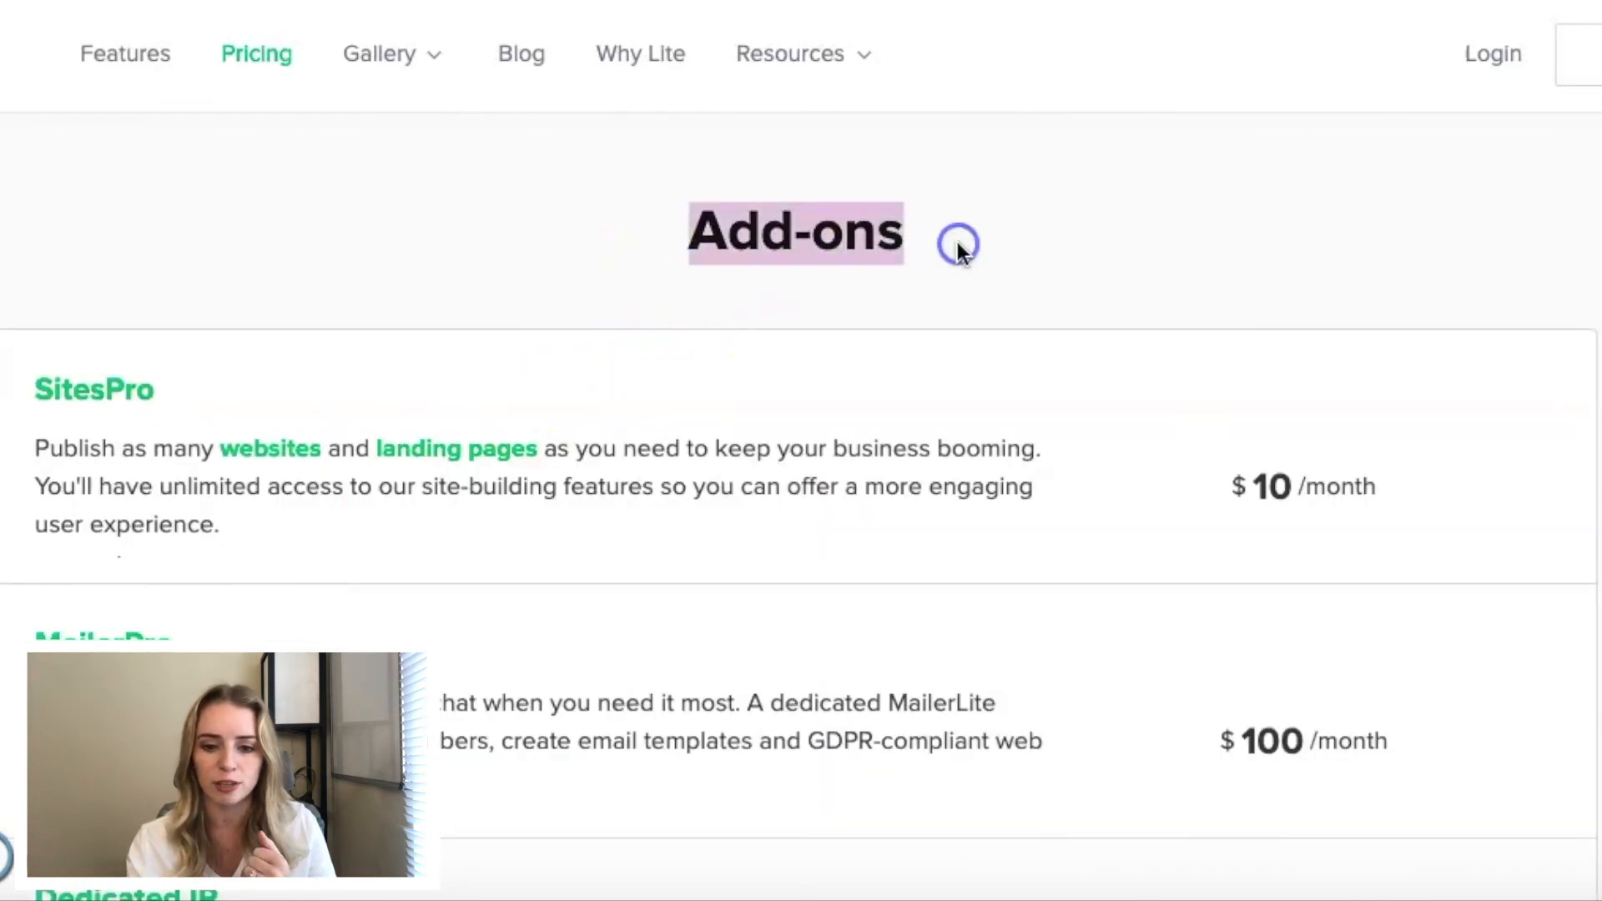
{"action": "left_click", "coordinate": [958, 242]}
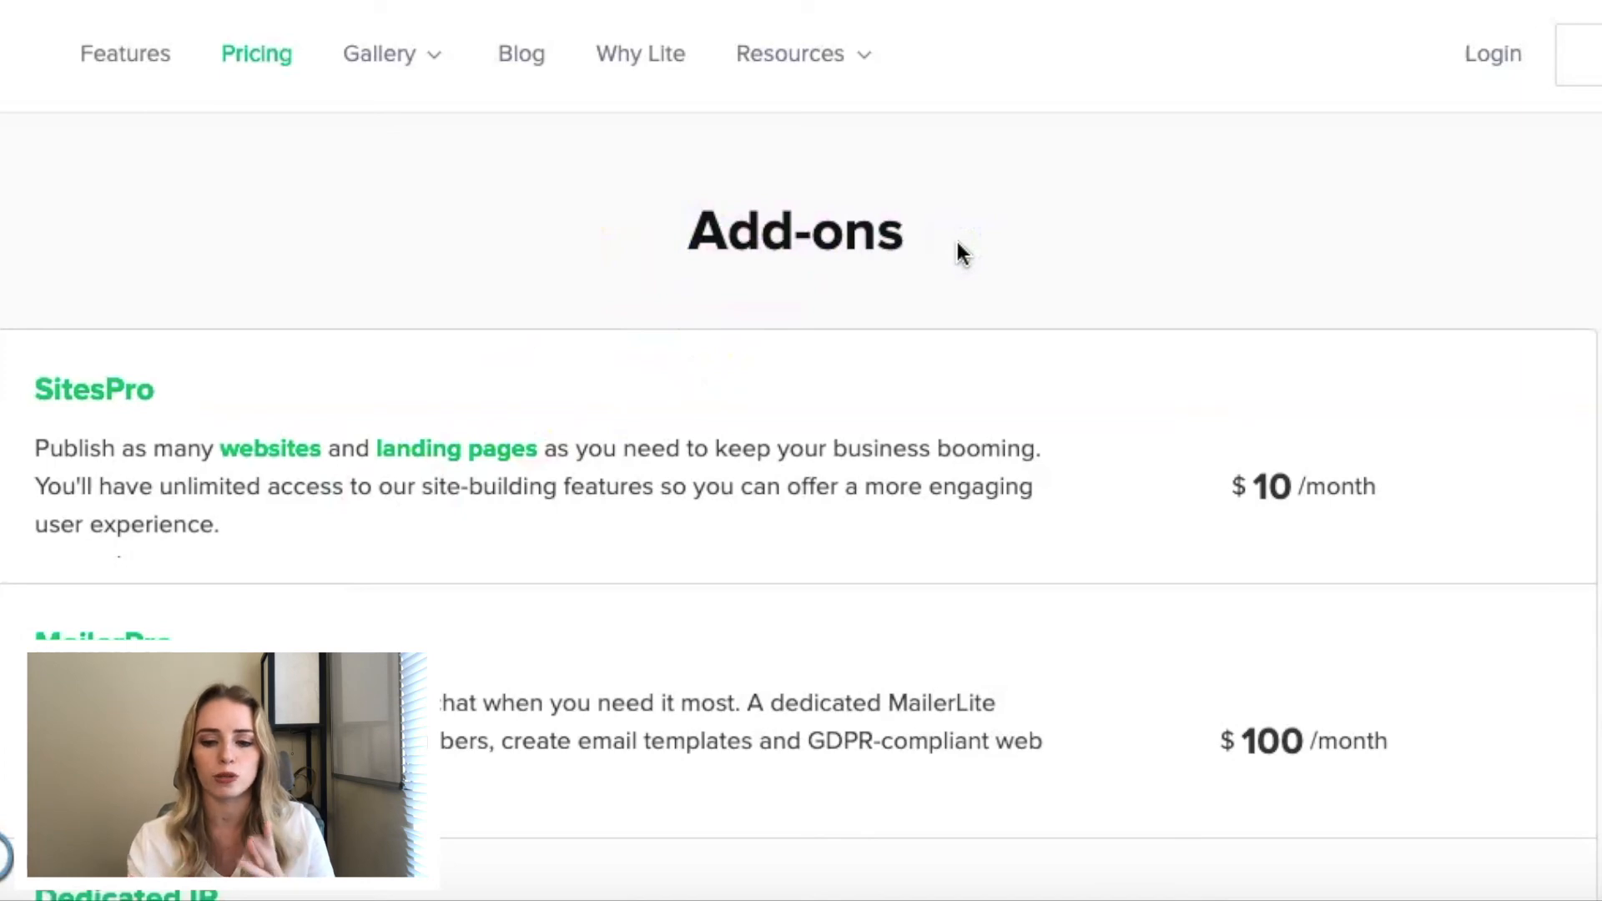